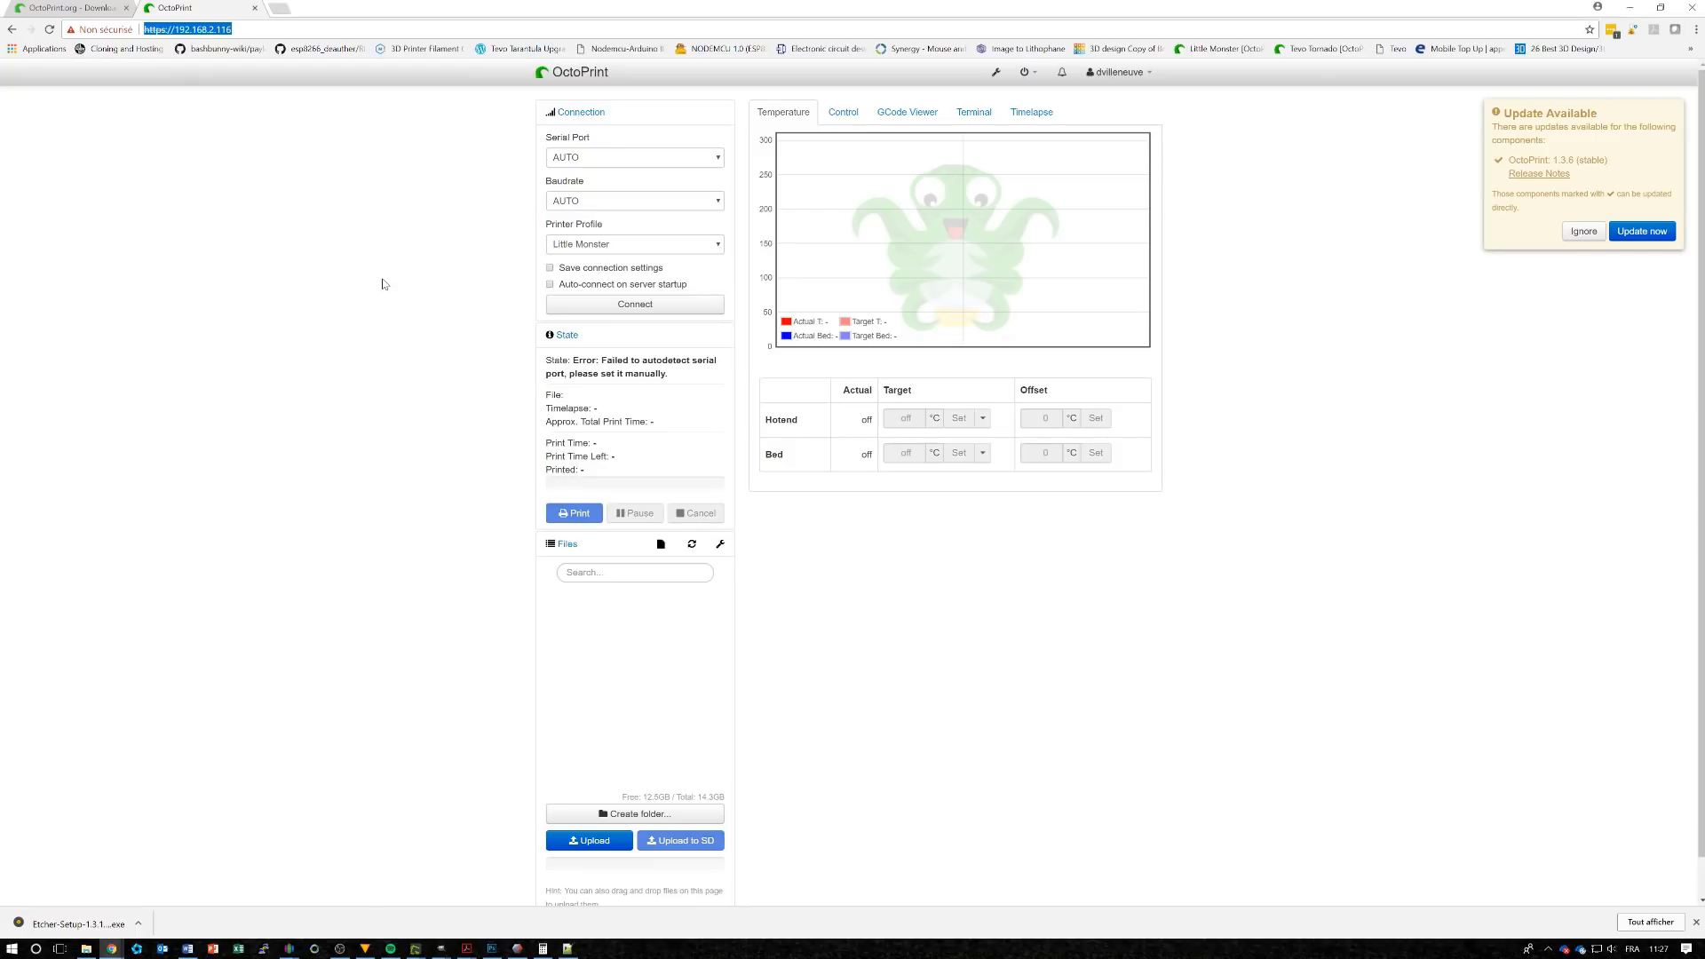
Reload the page, choose /dev/ttyACM0 as the serial port and try to connect to the printer
{"action": "left_click", "coordinate": [295, 181]}
{"action": "left_click", "coordinate": [49, 29]}
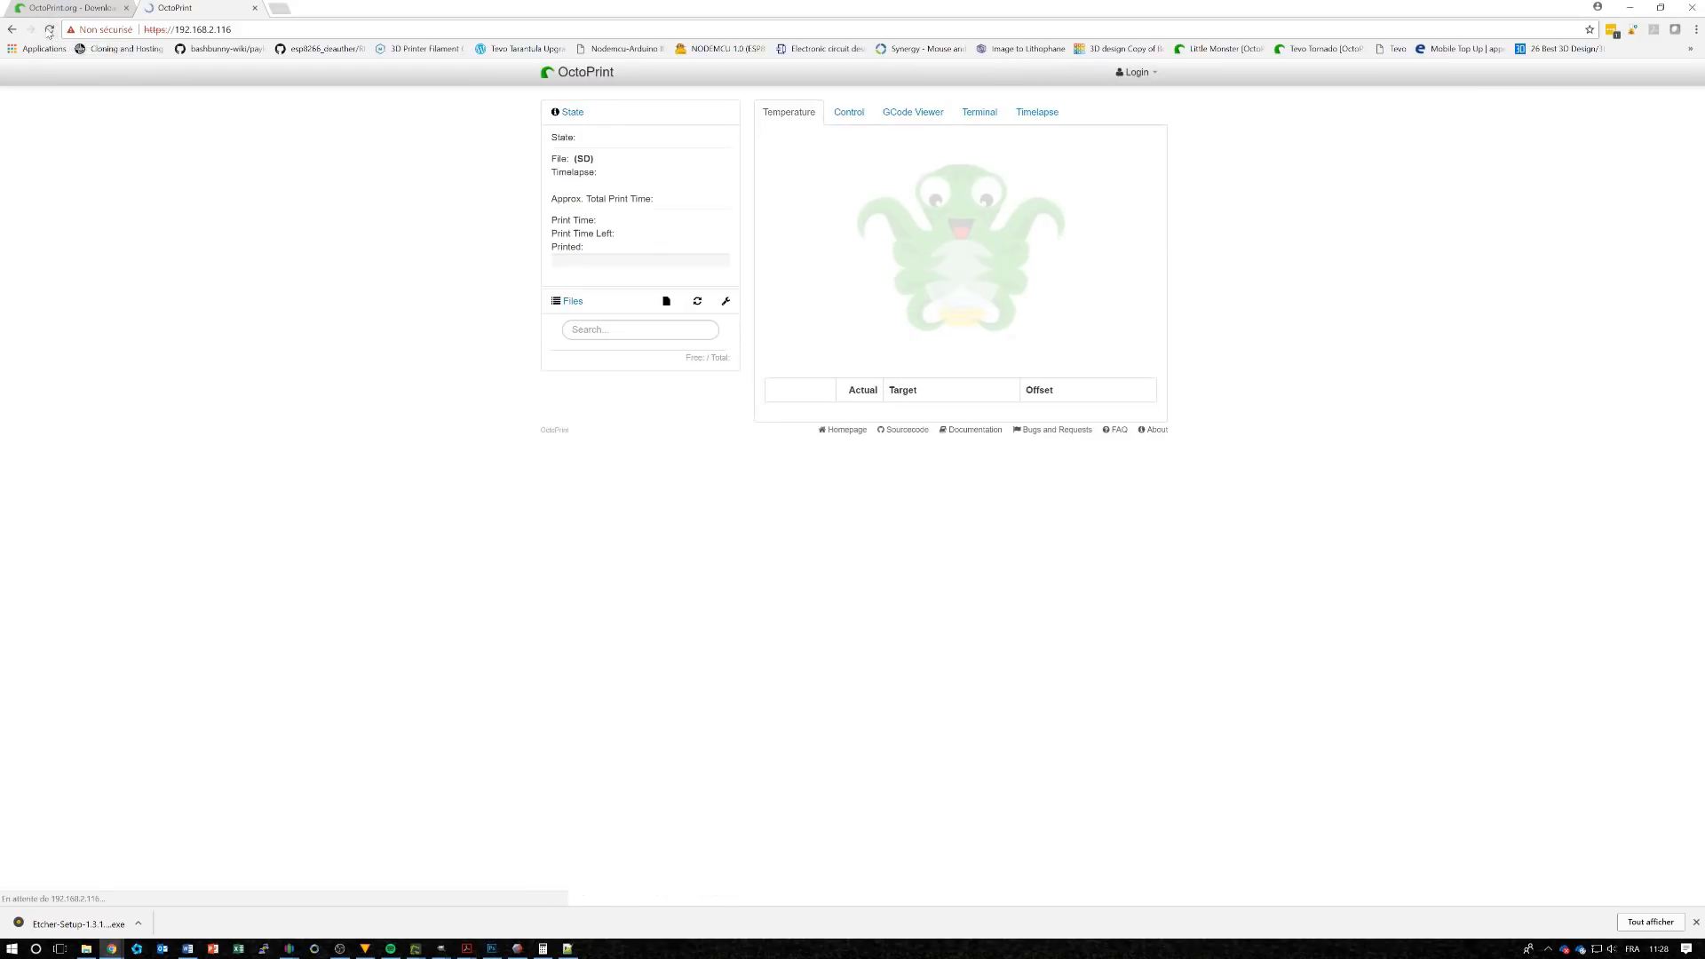
{"action": "left_click", "coordinate": [672, 158]}
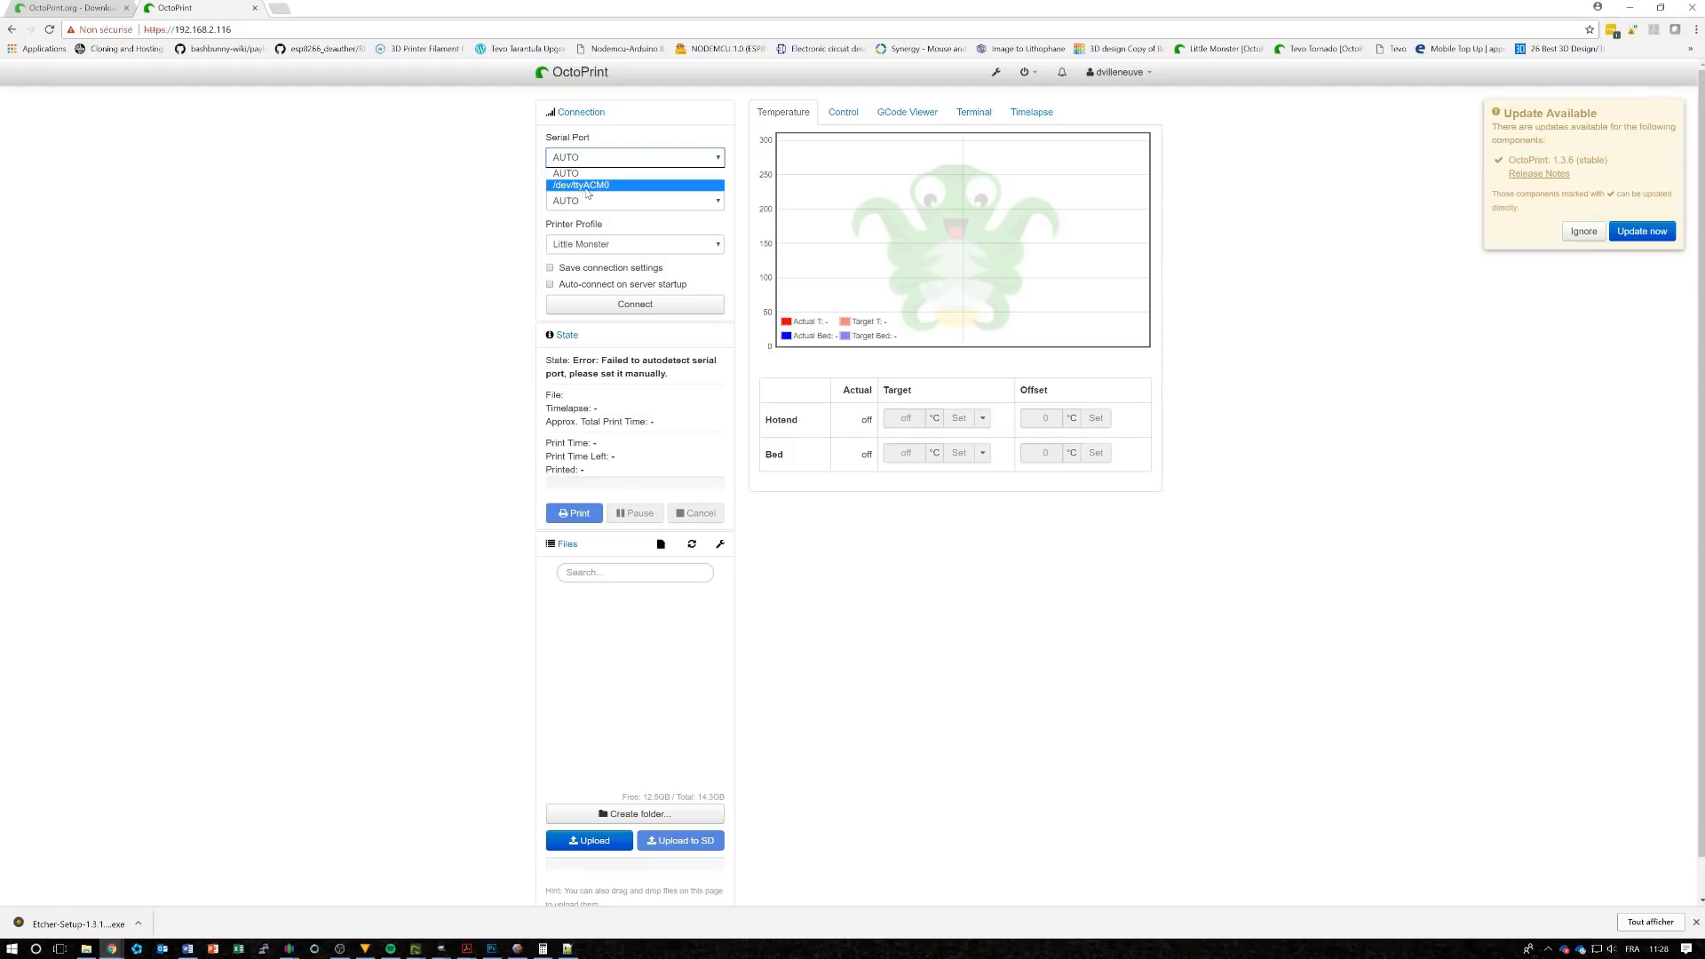
{"action": "left_click", "coordinate": [613, 188]}
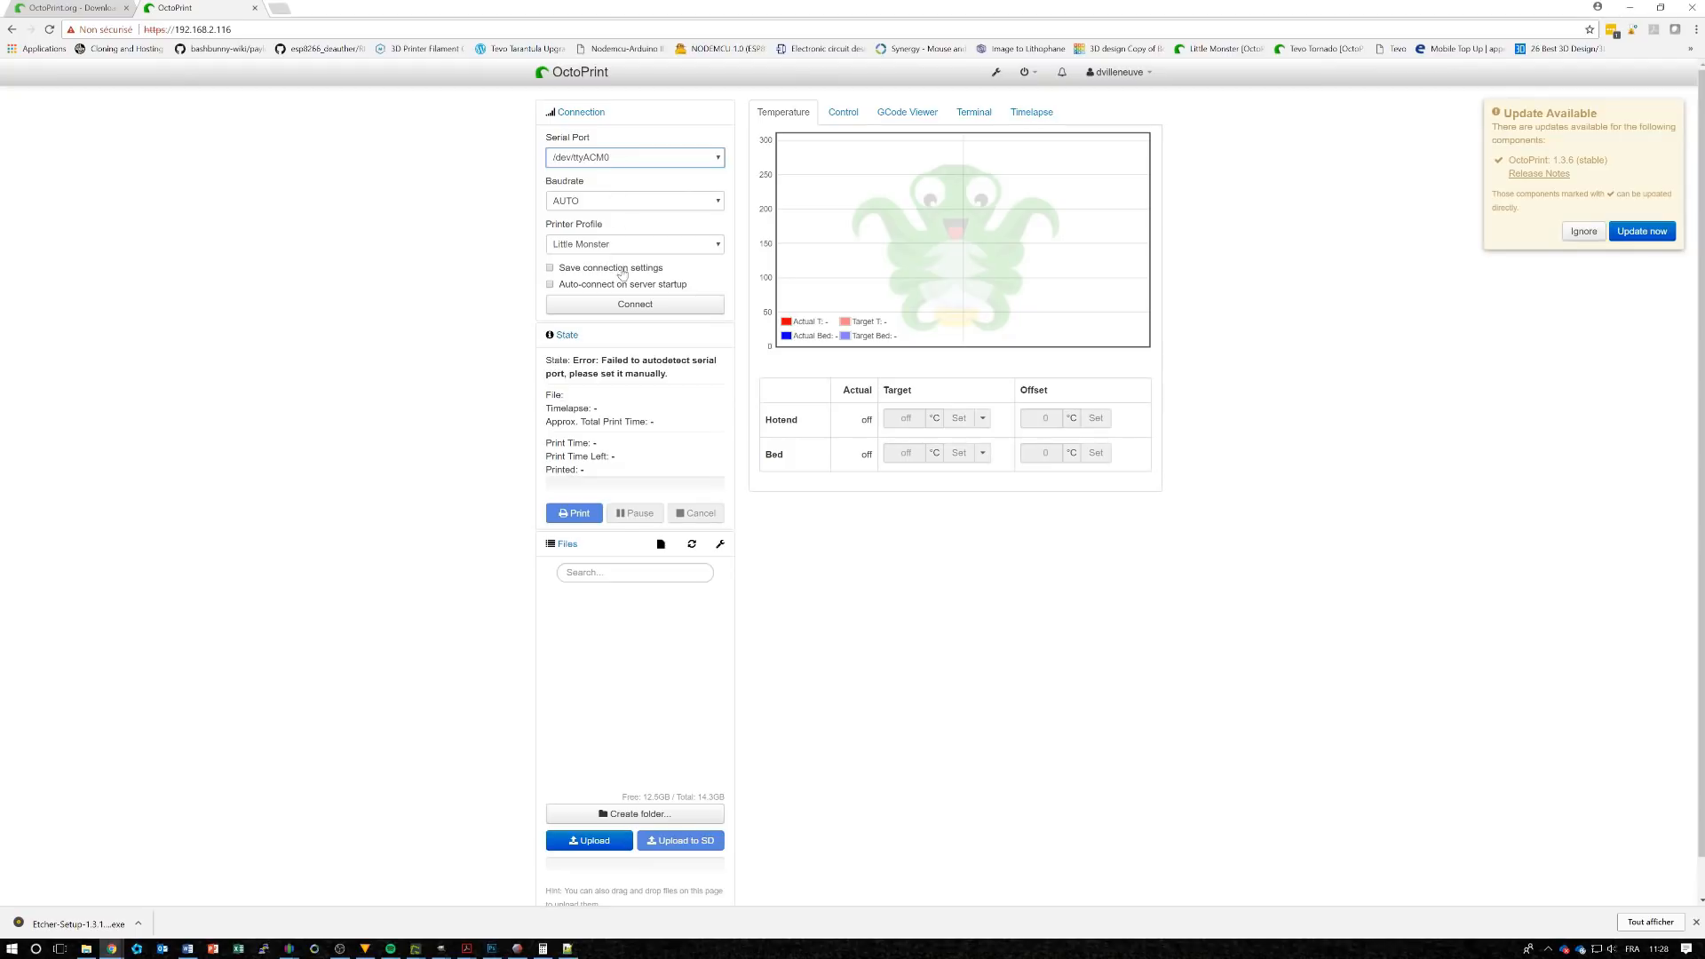
{"action": "left_click", "coordinate": [633, 305]}
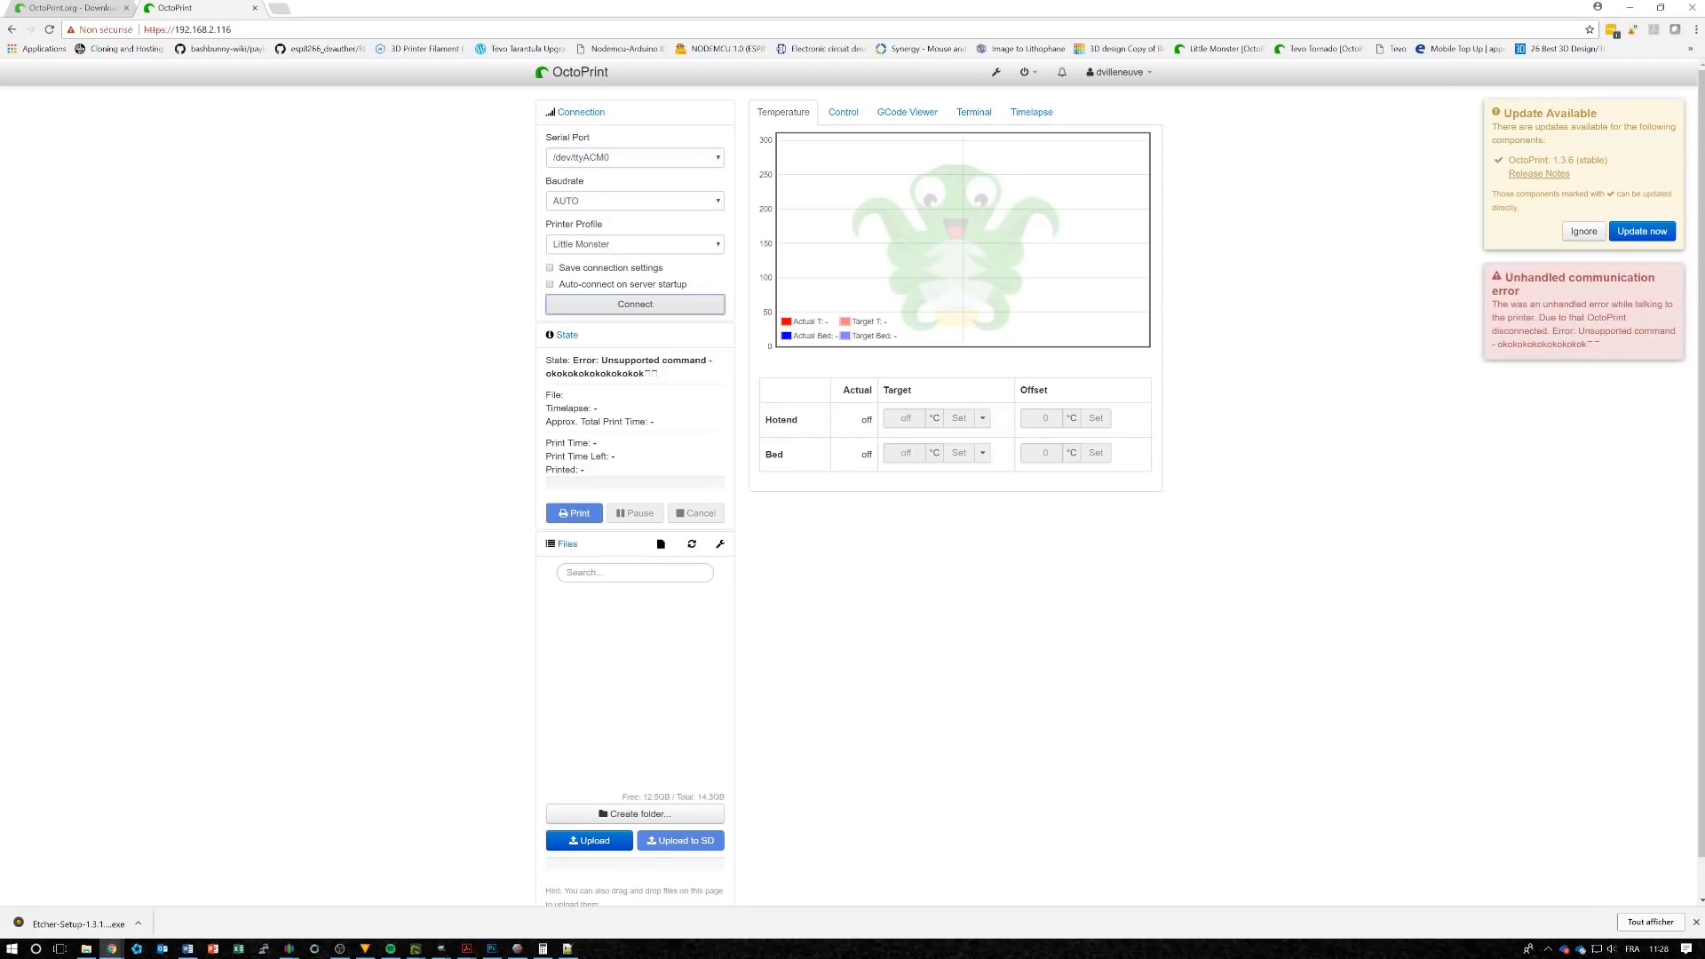
Set the baudrate to 250000 and connect to the printer
{"action": "left_click", "coordinate": [642, 201]}
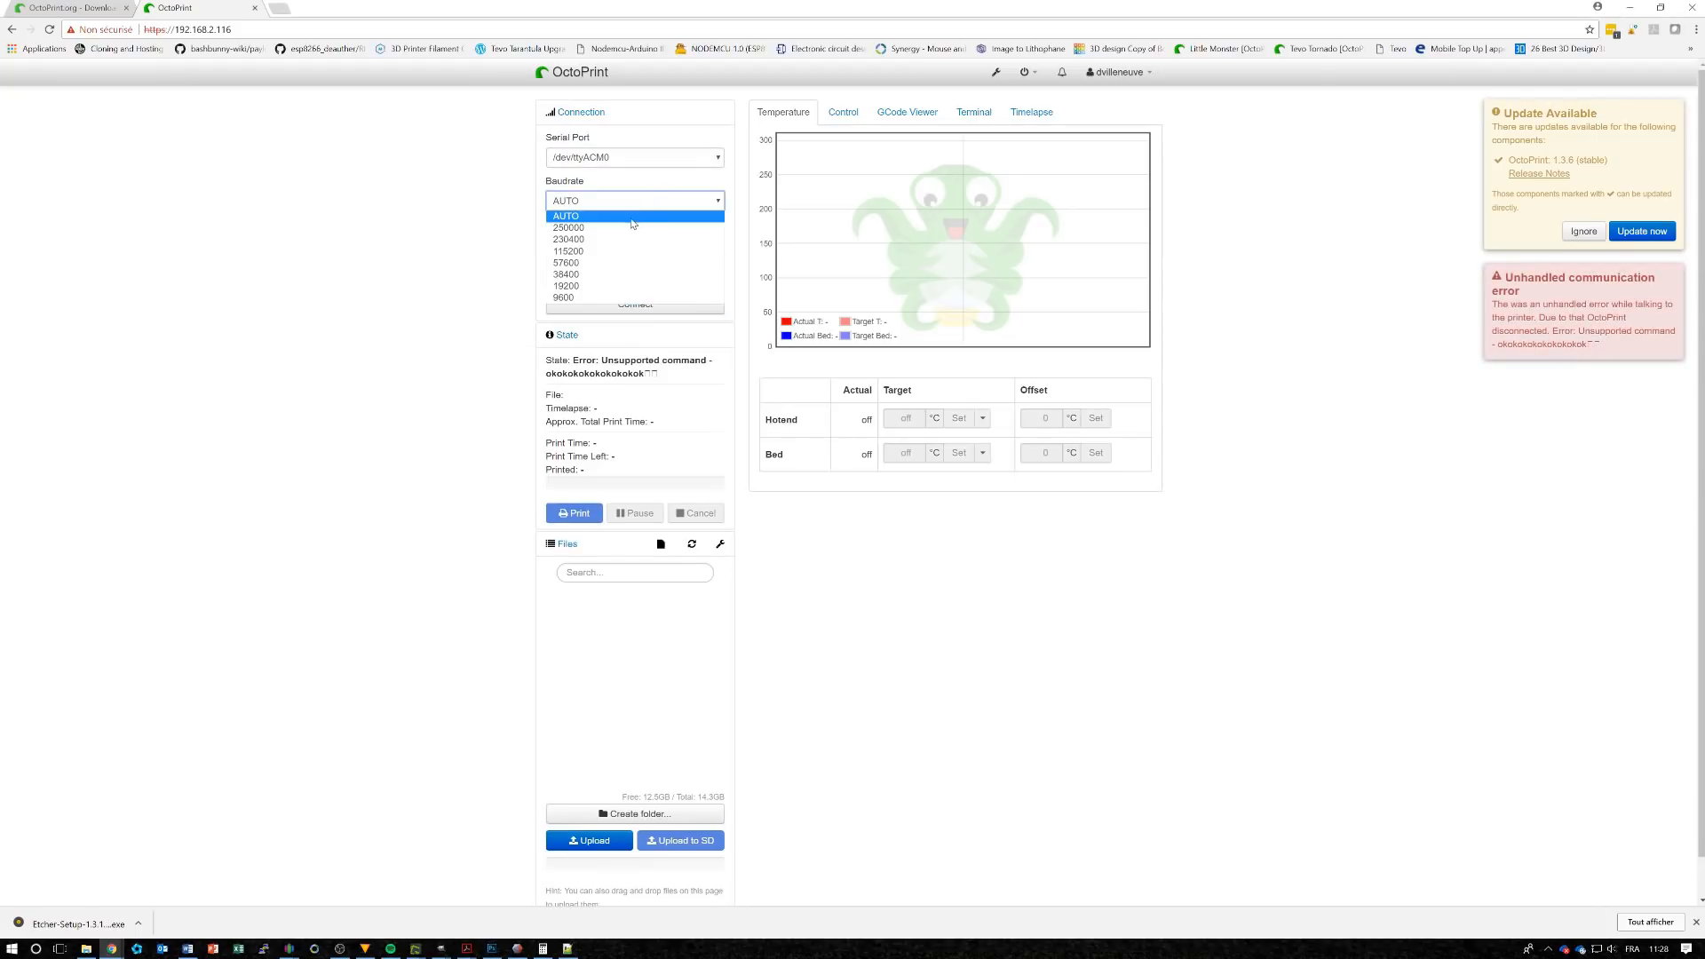
{"action": "left_click", "coordinate": [627, 227]}
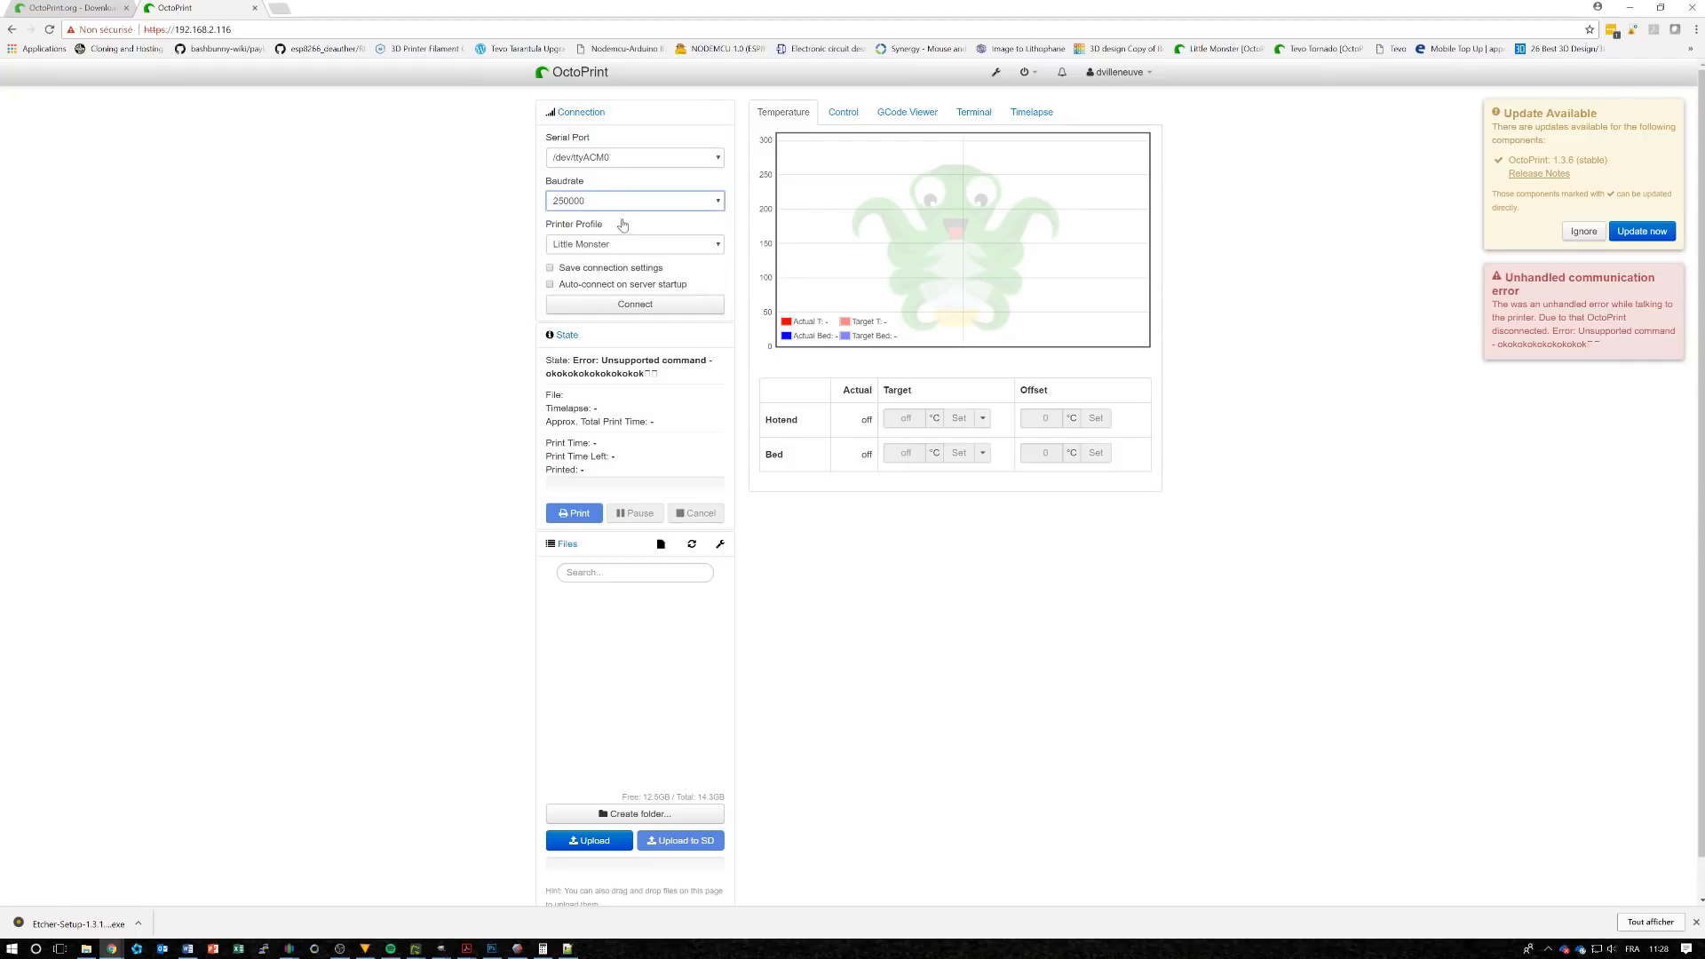
{"action": "left_click", "coordinate": [609, 305]}
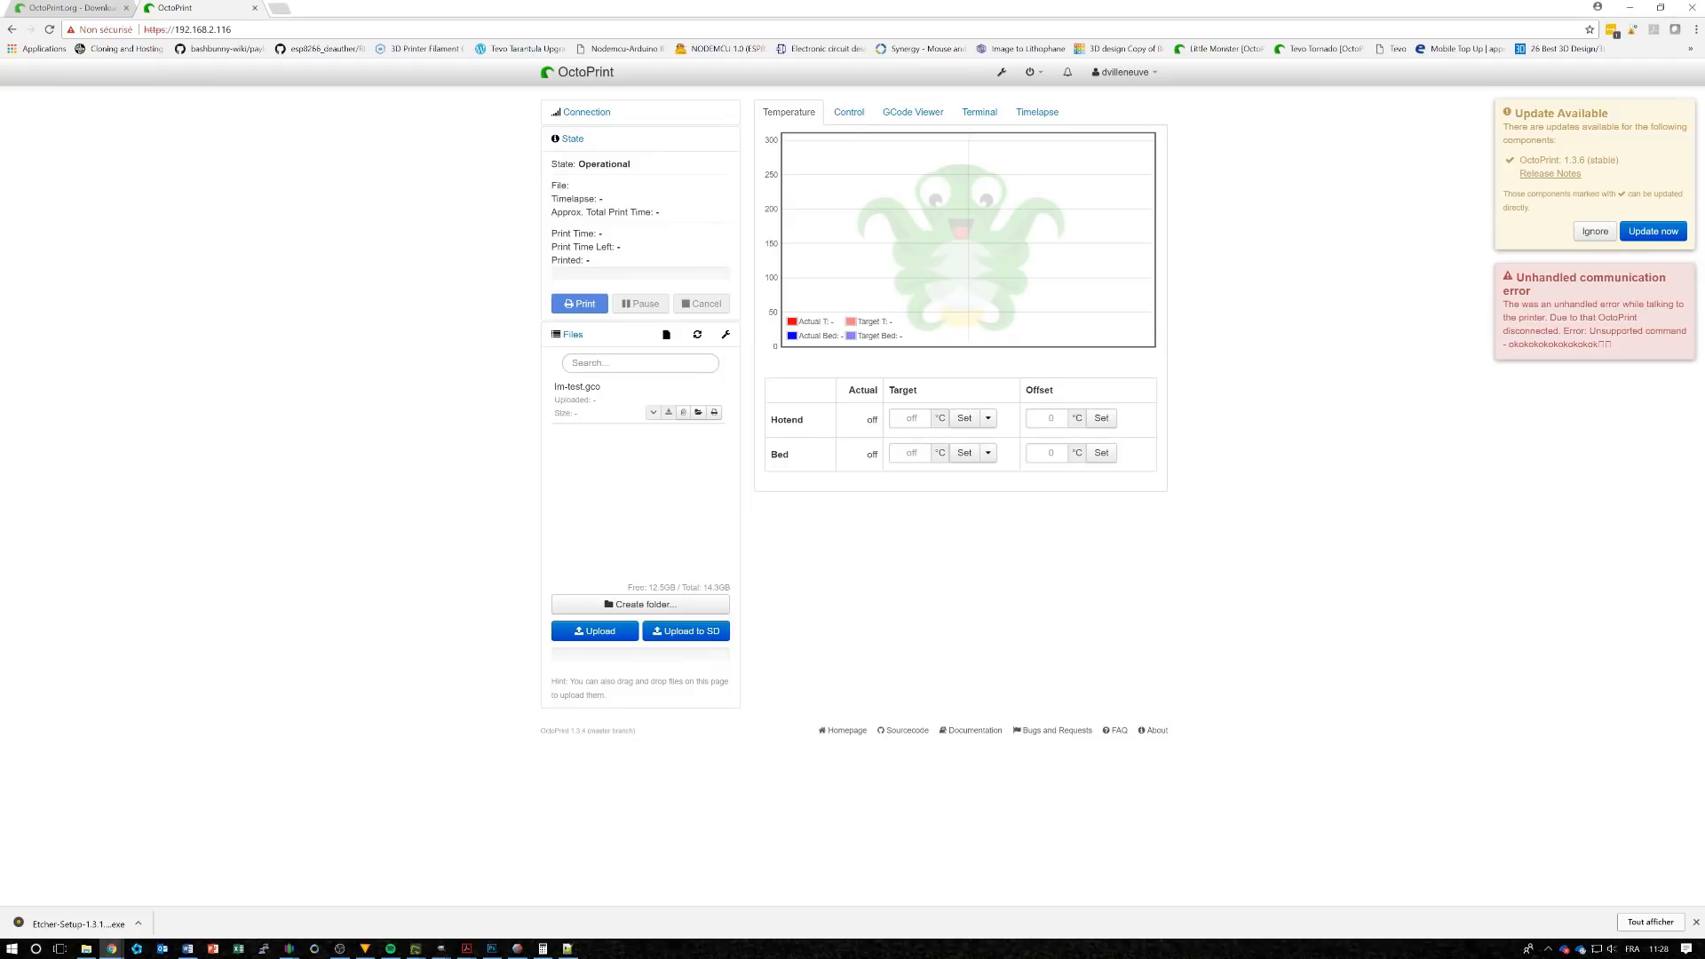
Disconnect the printer, enable saving the connection settings and auto-connect on server startup, and reconnect
{"action": "left_click", "coordinate": [584, 112]}
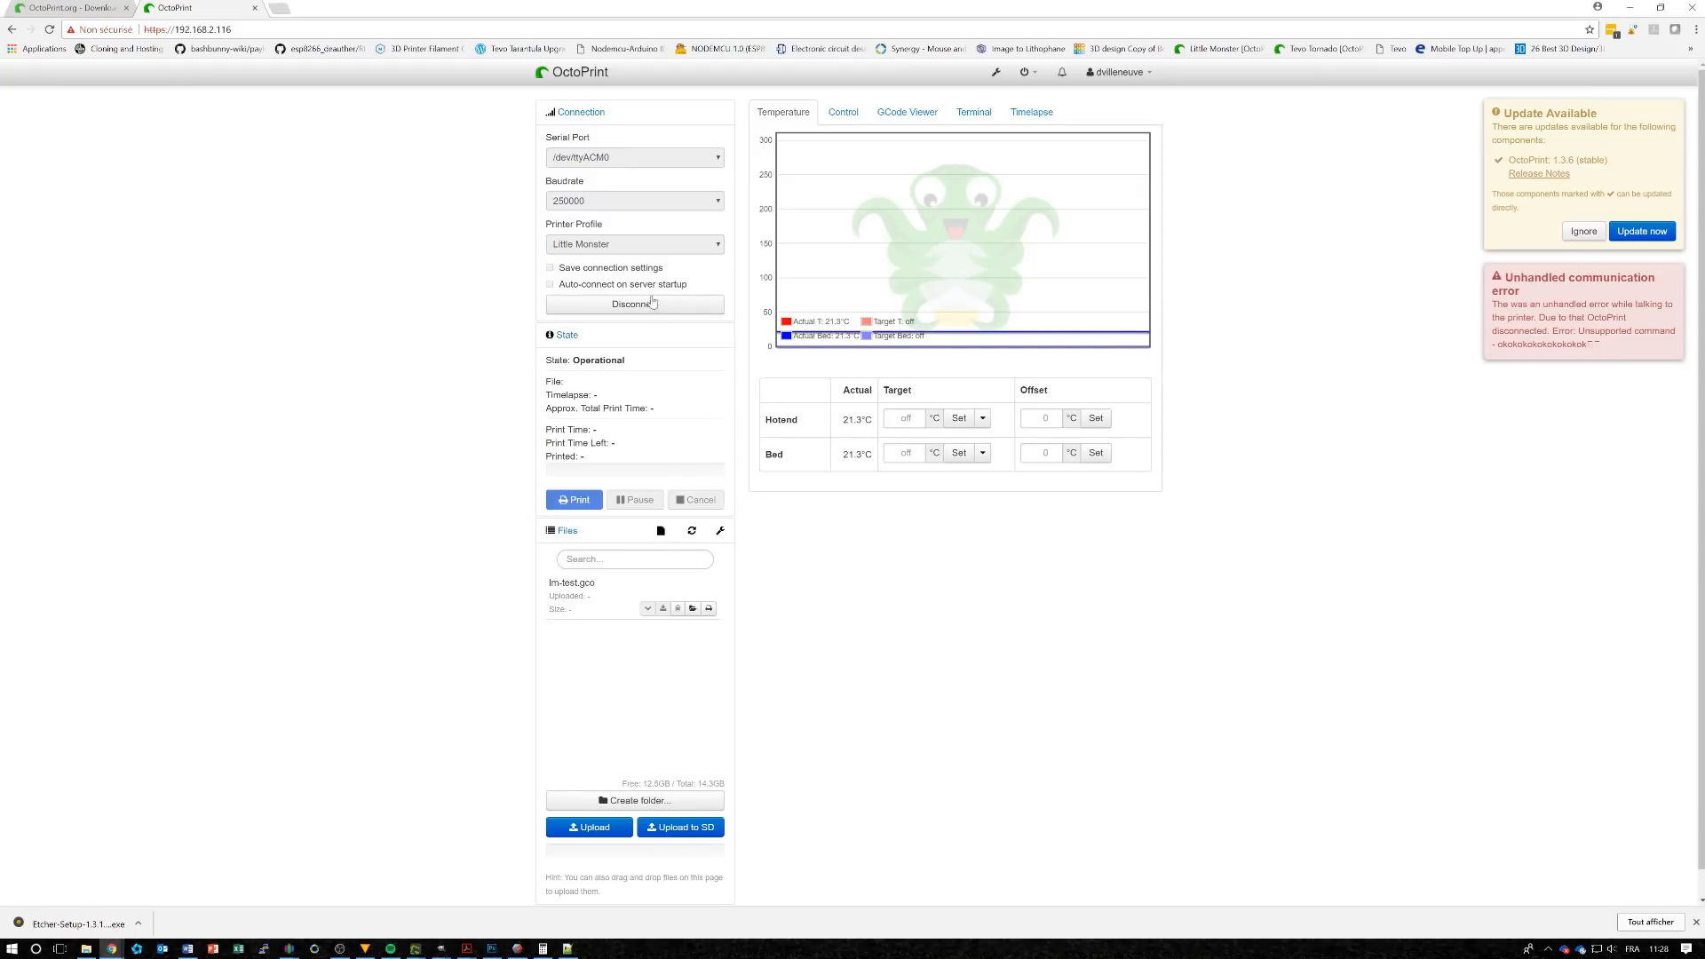
{"action": "left_click", "coordinate": [621, 303]}
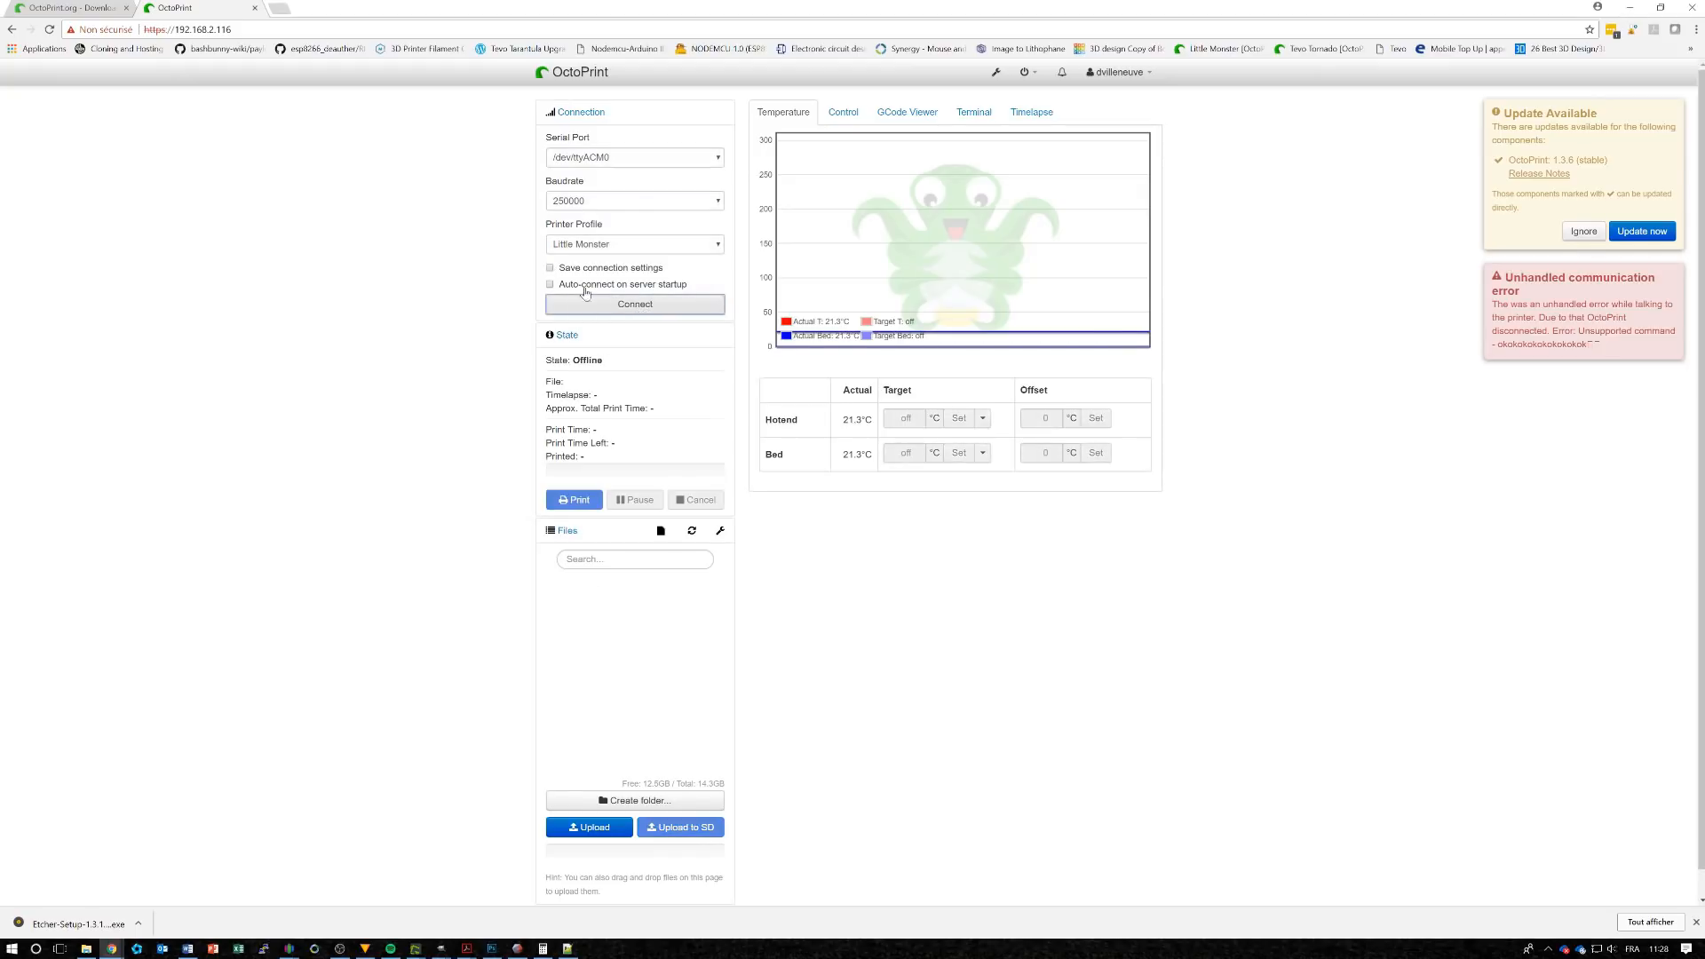
{"action": "left_click", "coordinate": [550, 269]}
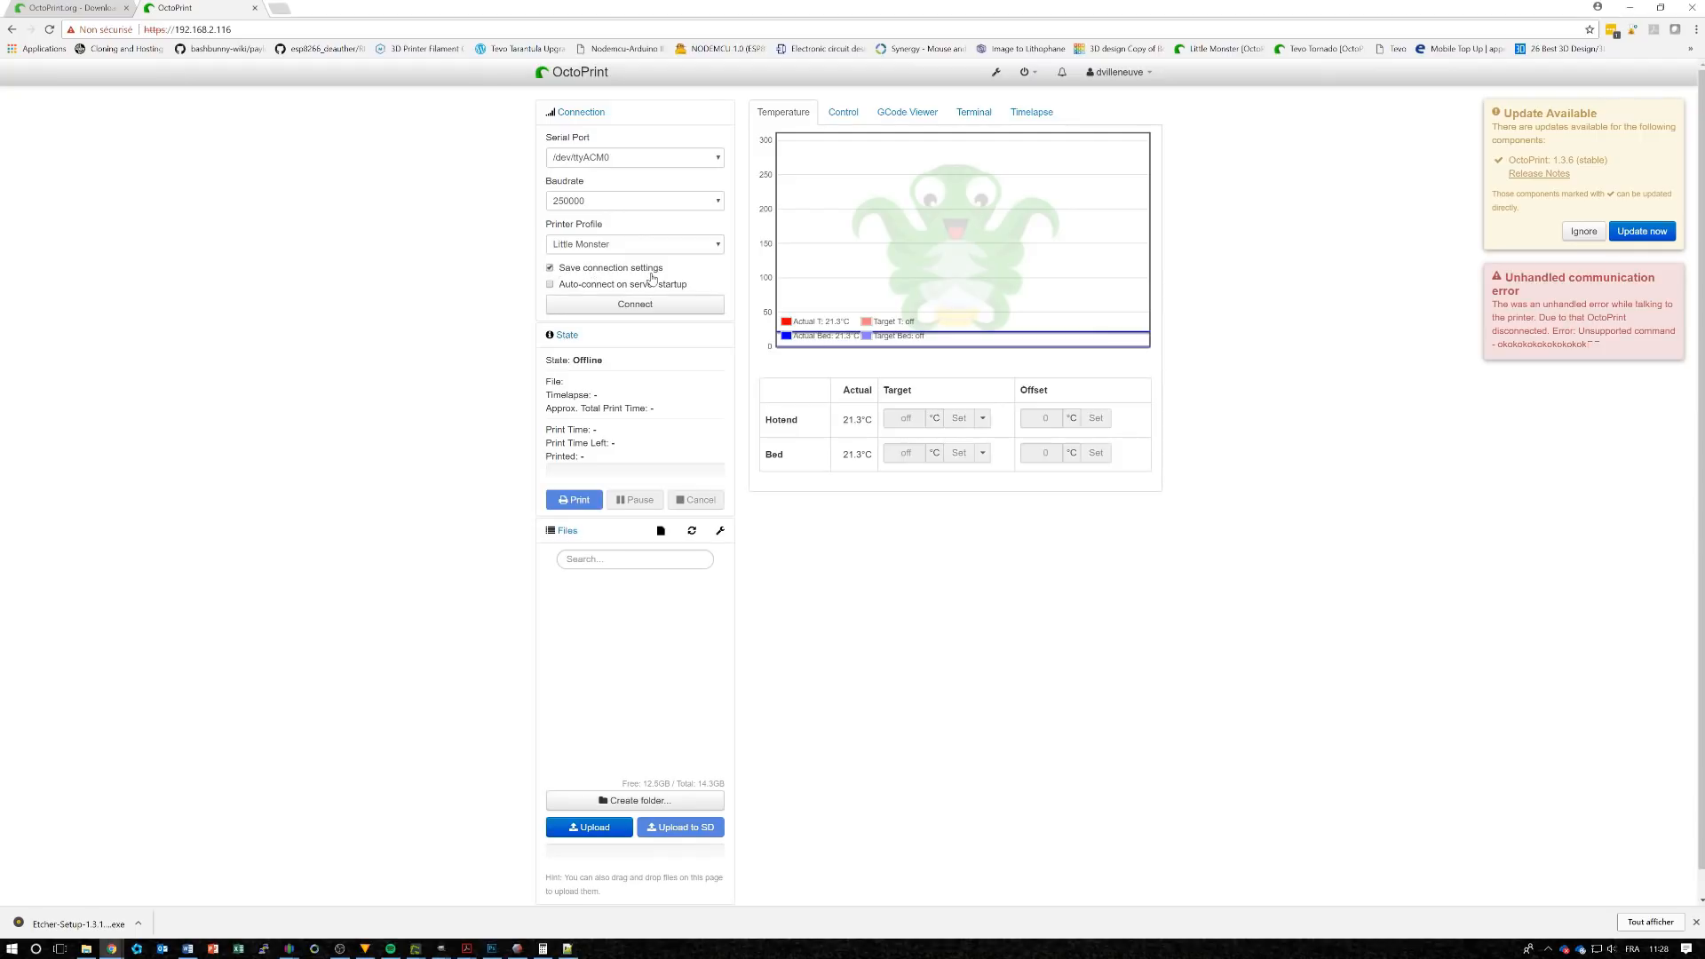
{"action": "left_click", "coordinate": [549, 285]}
{"action": "left_click", "coordinate": [649, 308]}
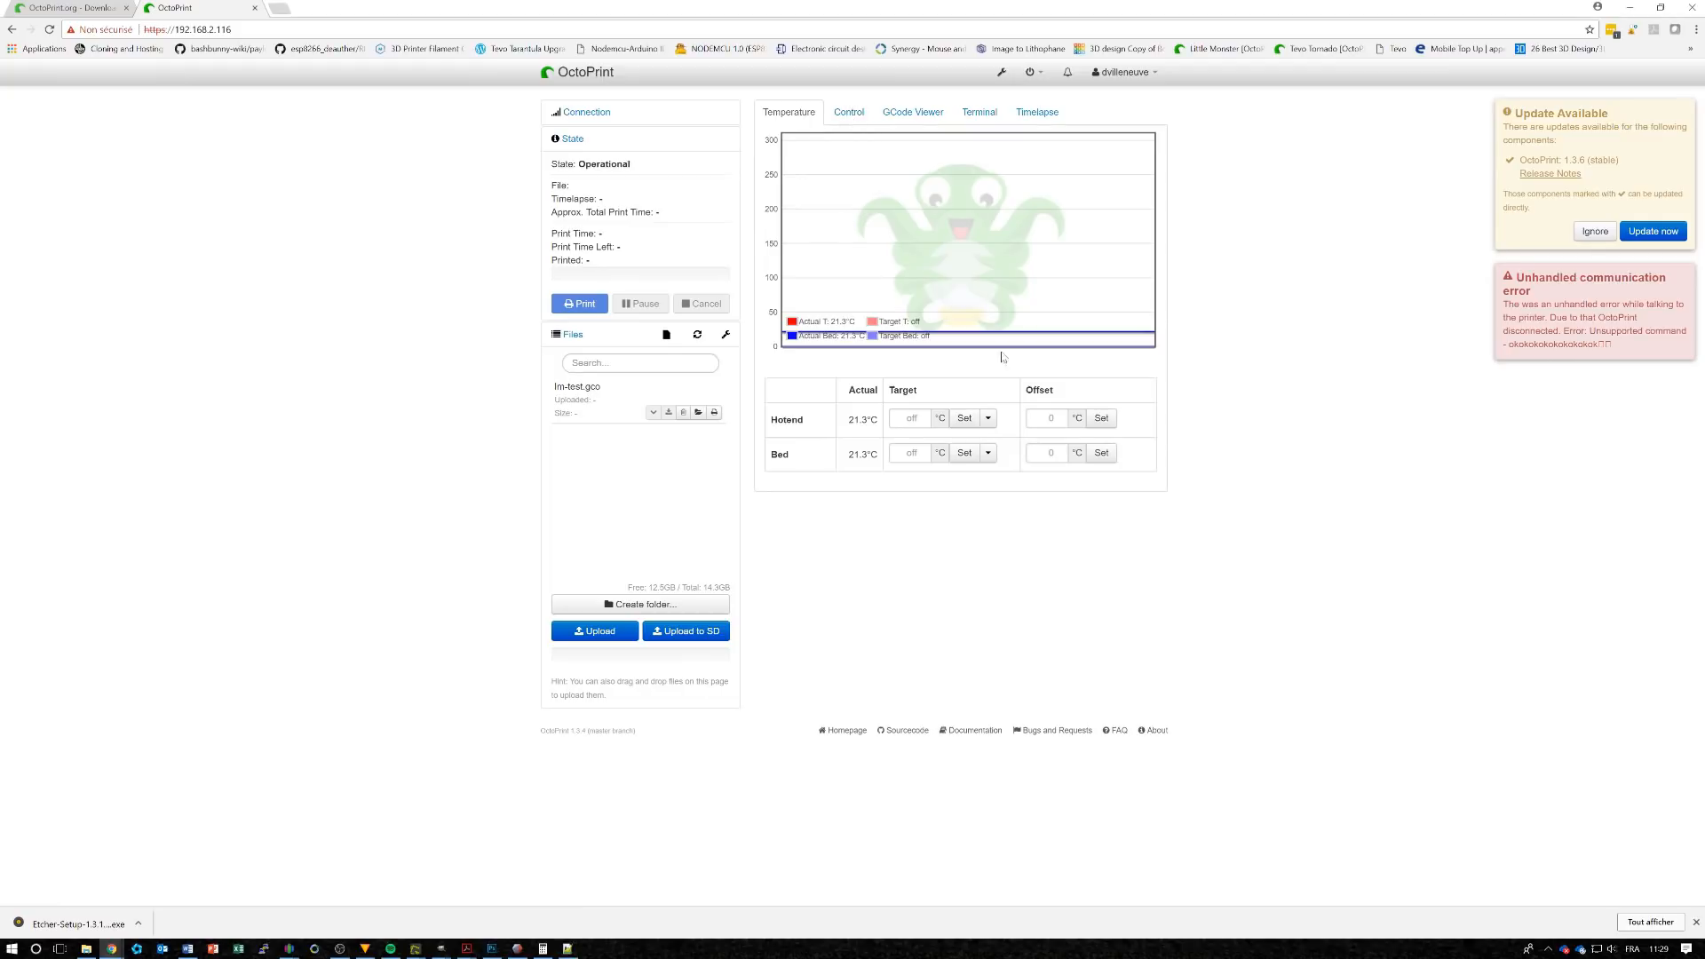
Review the target temperature presets offered for the hotend and the bed
{"action": "left_click", "coordinate": [987, 418]}
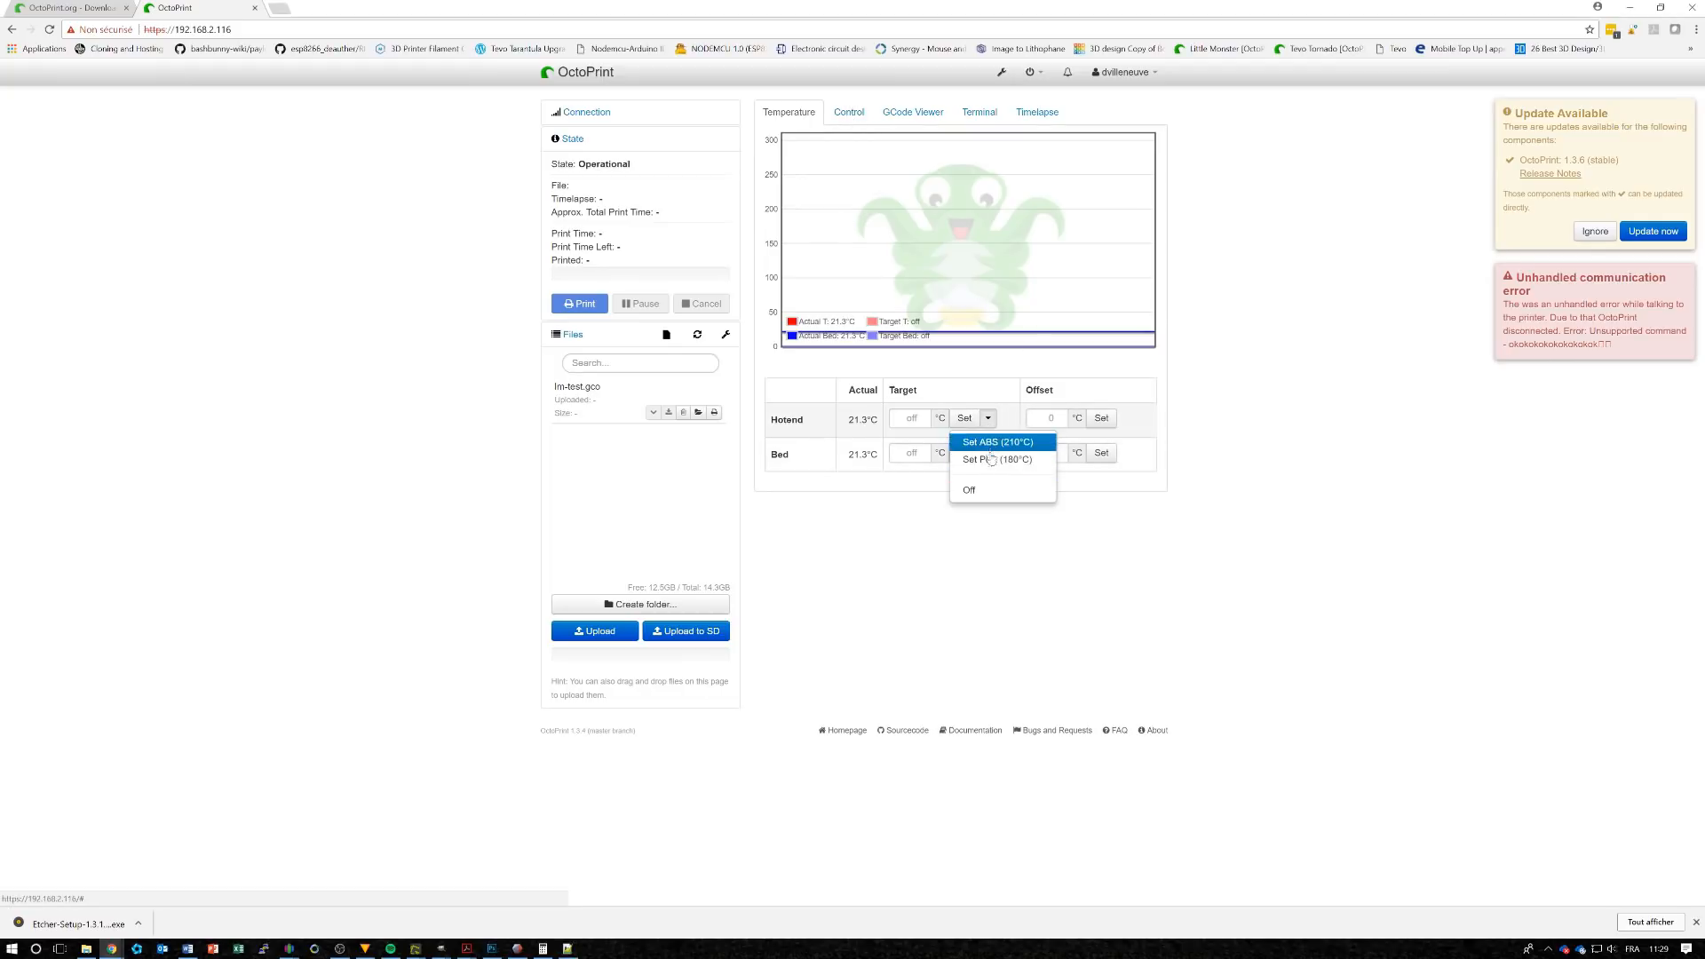
{"action": "left_click", "coordinate": [987, 453]}
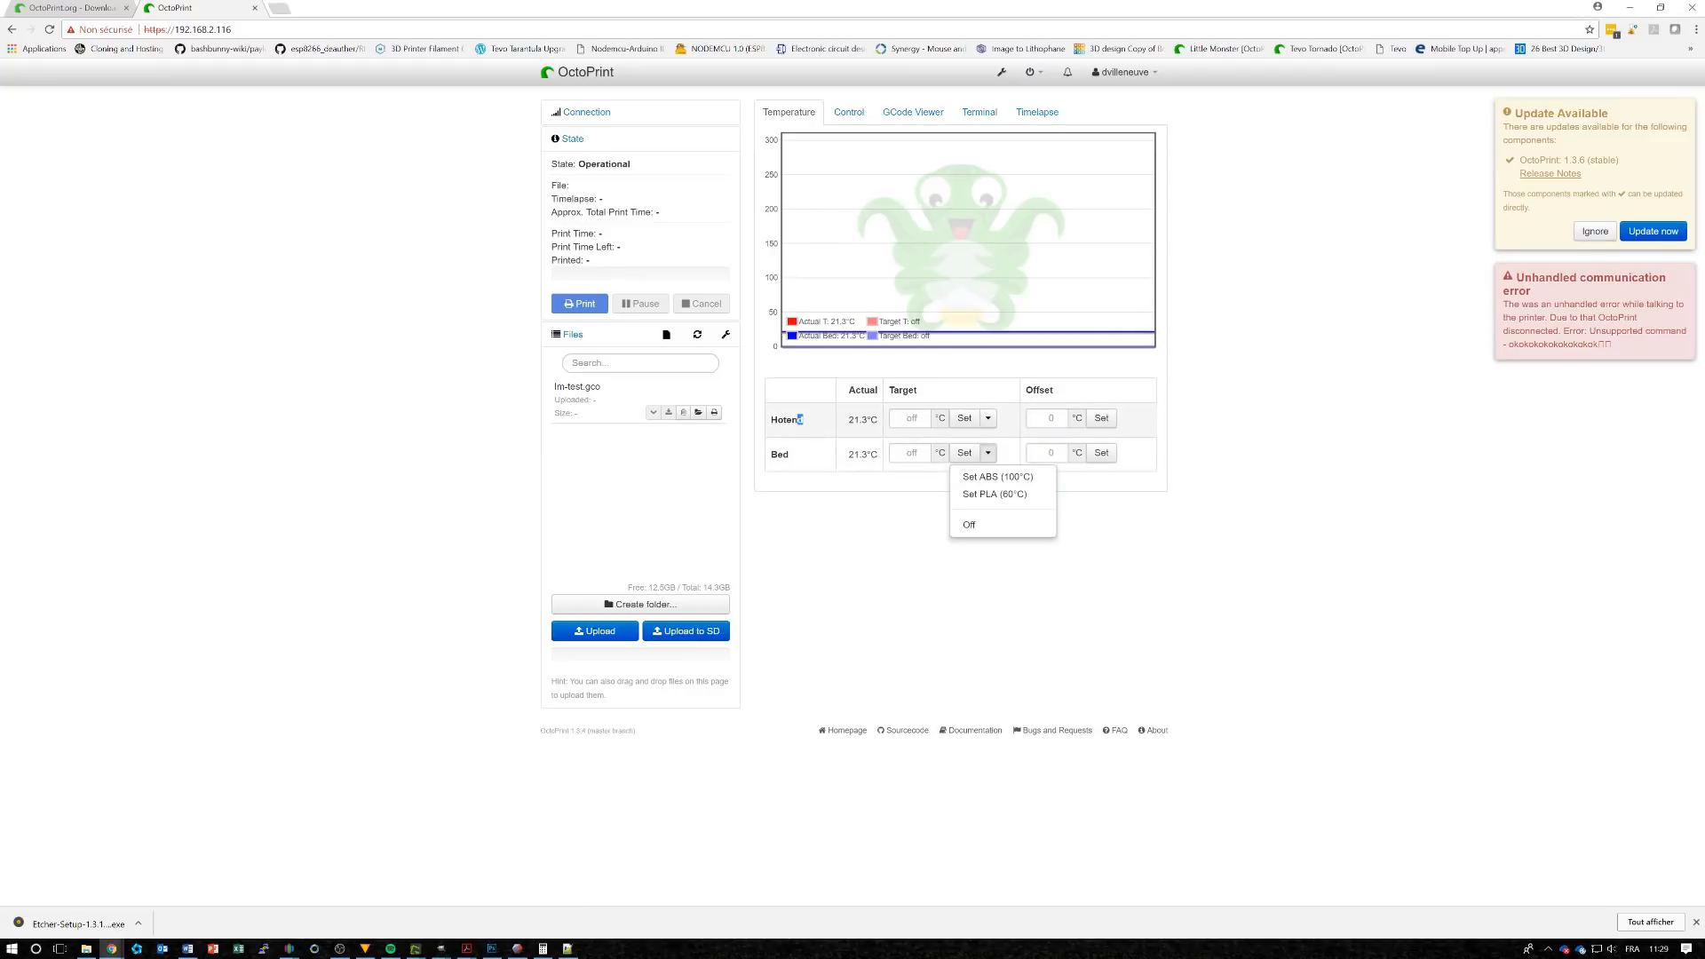
{"action": "left_click_drag", "start_coordinate": [801, 420], "coordinate": [865, 129]}
Open the printer's manual controls and select Hotend as the tool
{"action": "left_click", "coordinate": [849, 111]}
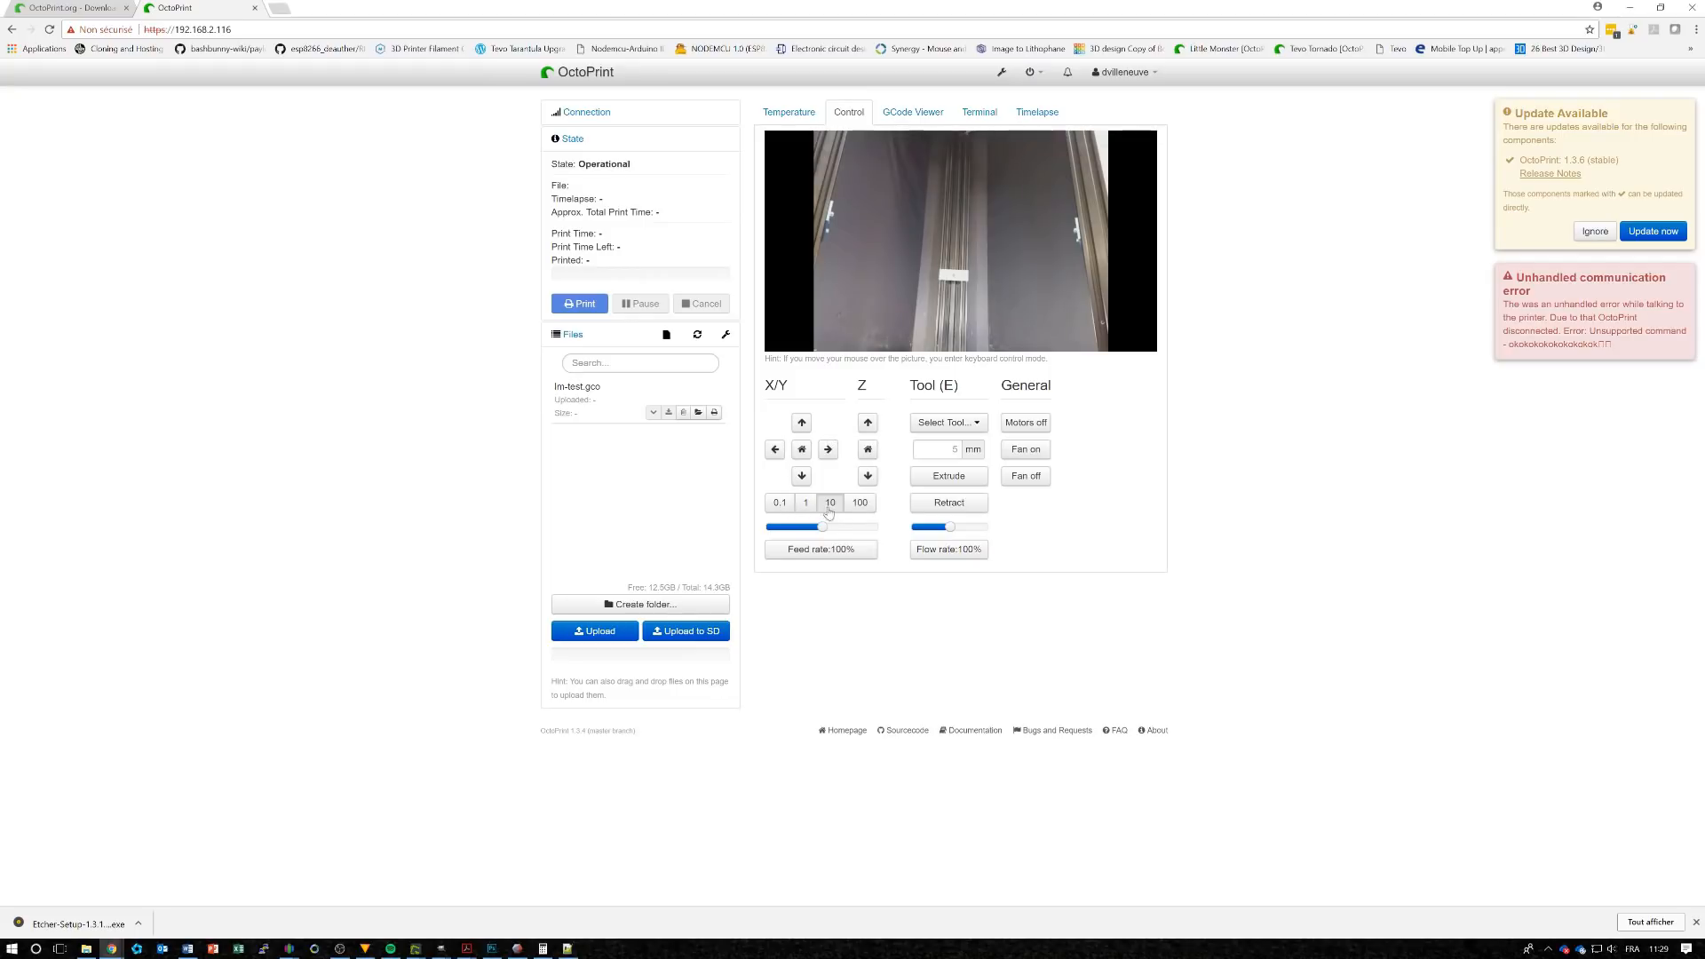
{"action": "left_click", "coordinate": [973, 423]}
{"action": "left_click", "coordinate": [947, 442]}
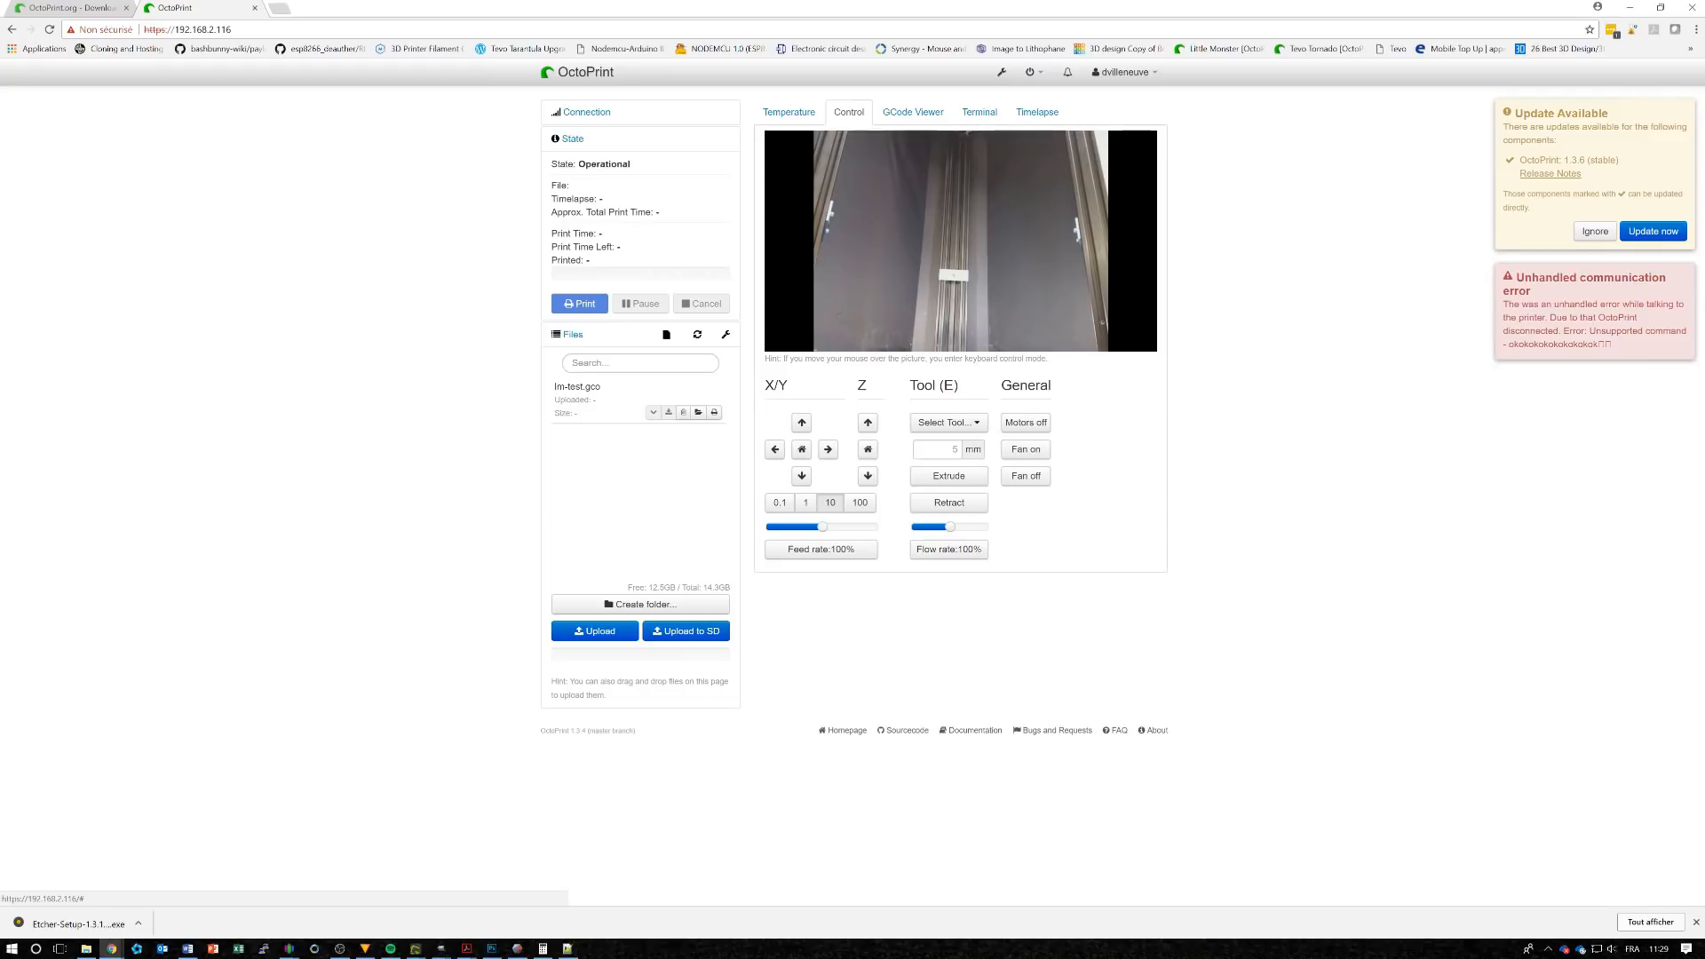
{"action": "left_click", "coordinate": [972, 424]}
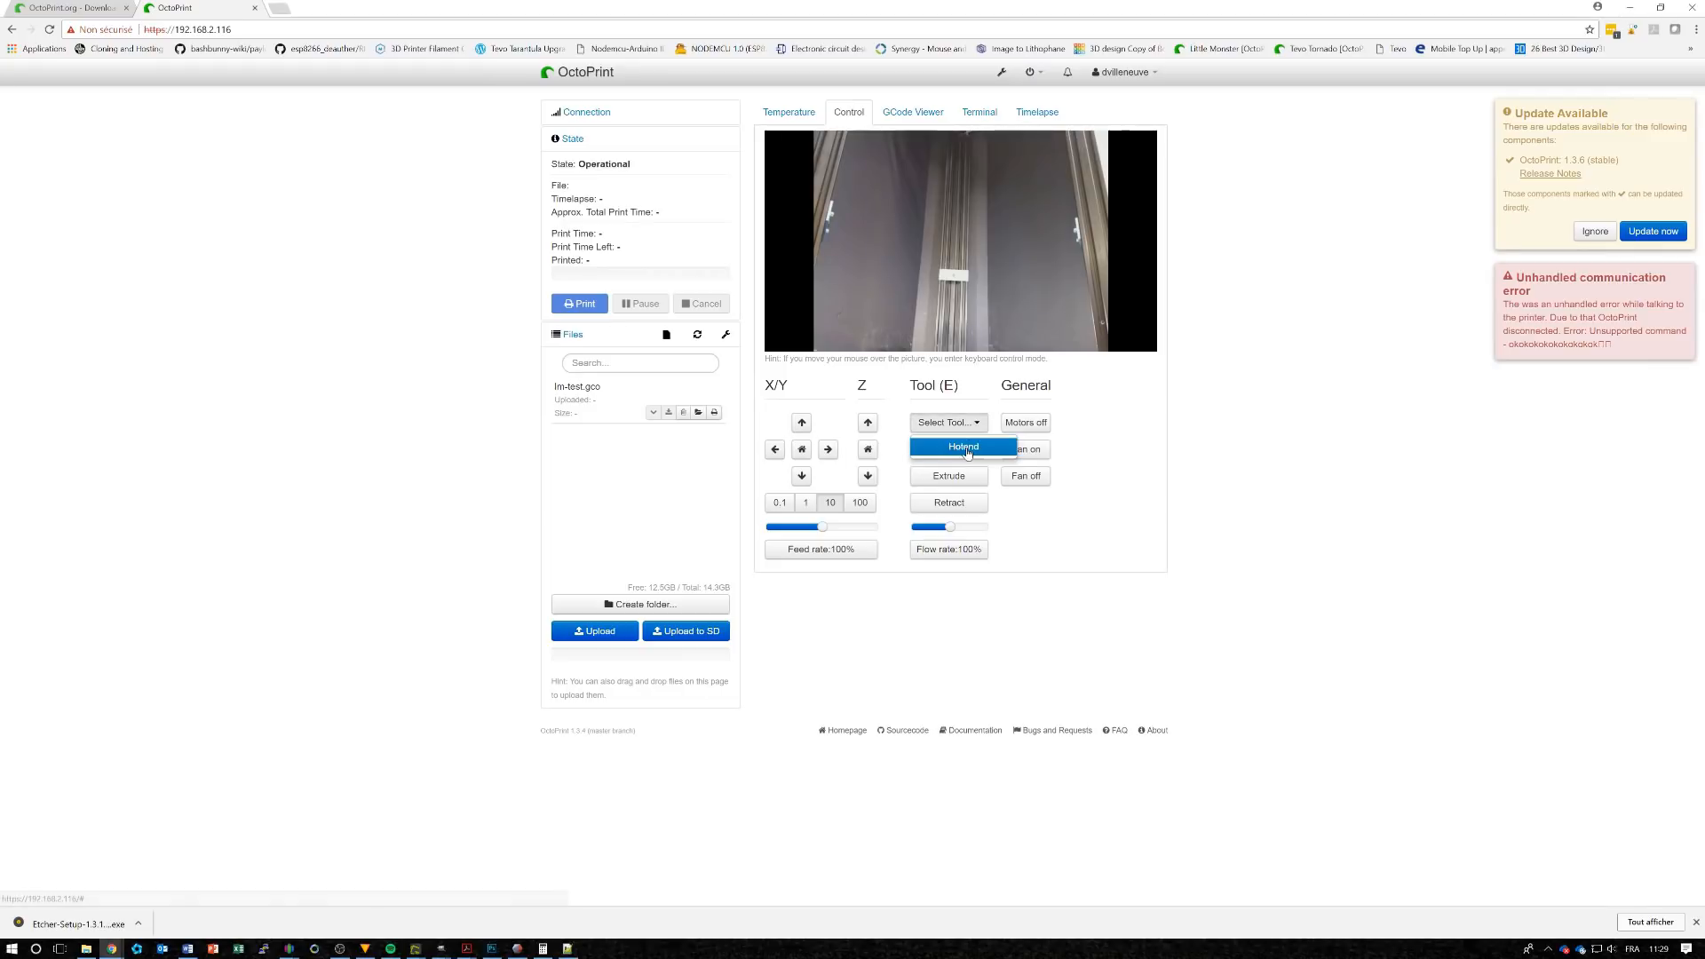
{"action": "left_click", "coordinate": [967, 450]}
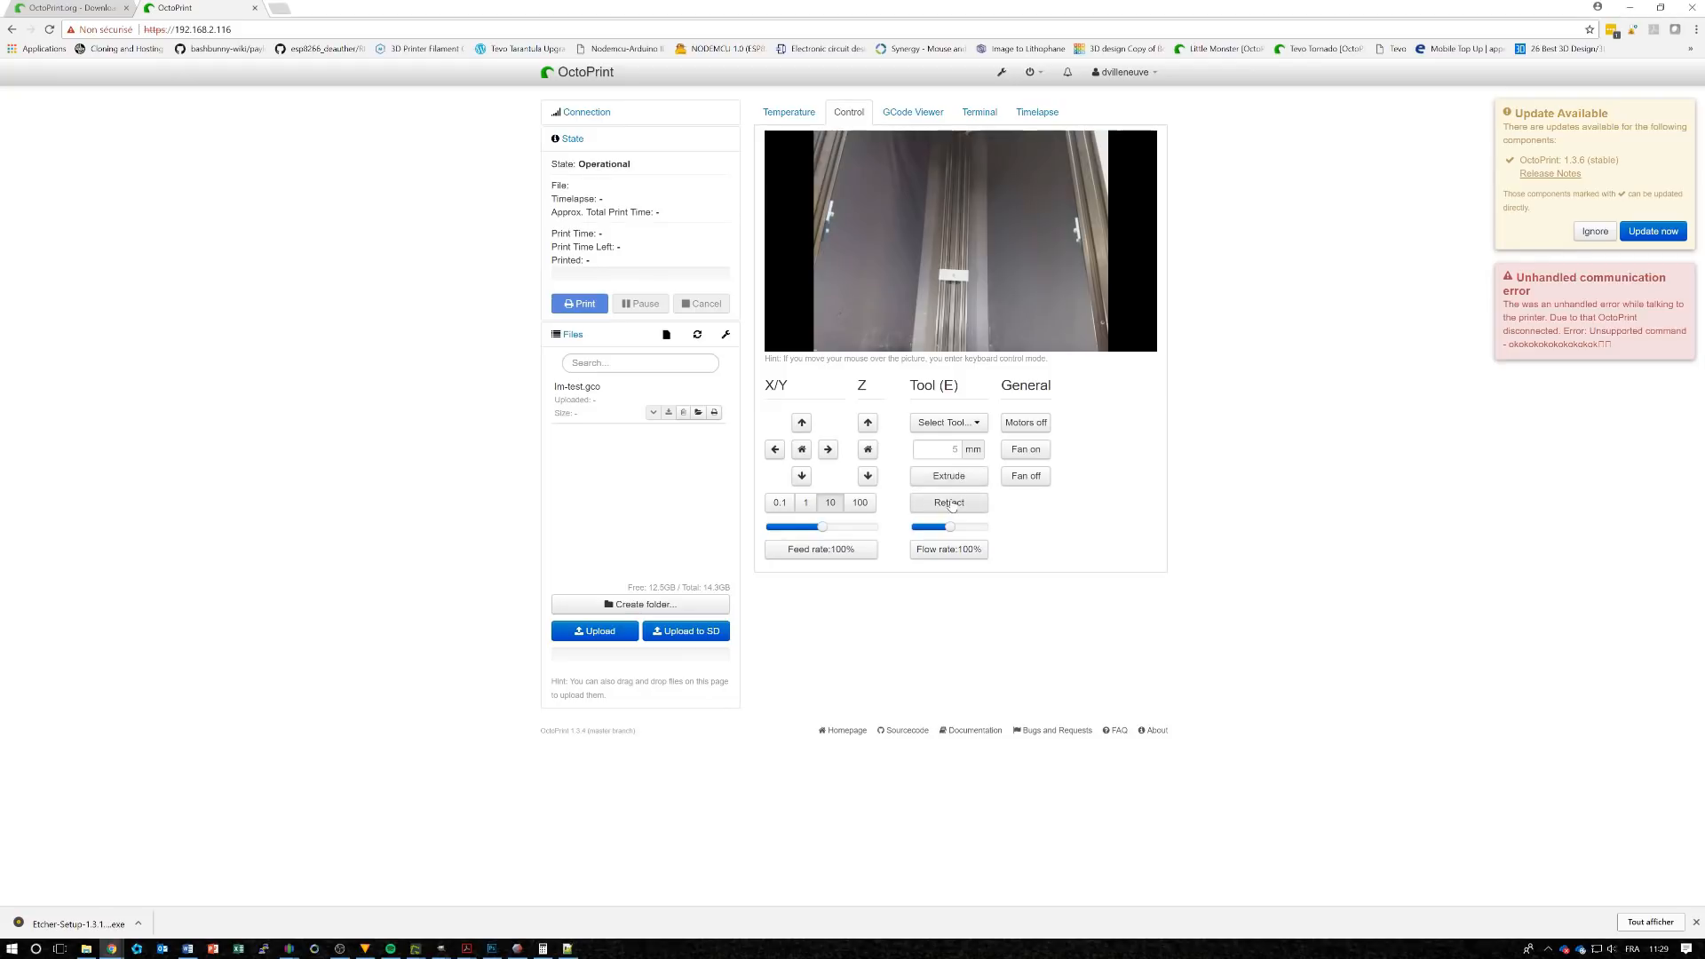
Test the general printer controls by switching the fan on and off and turning the motors off
{"action": "left_click", "coordinate": [1034, 447]}
{"action": "left_click", "coordinate": [1034, 478]}
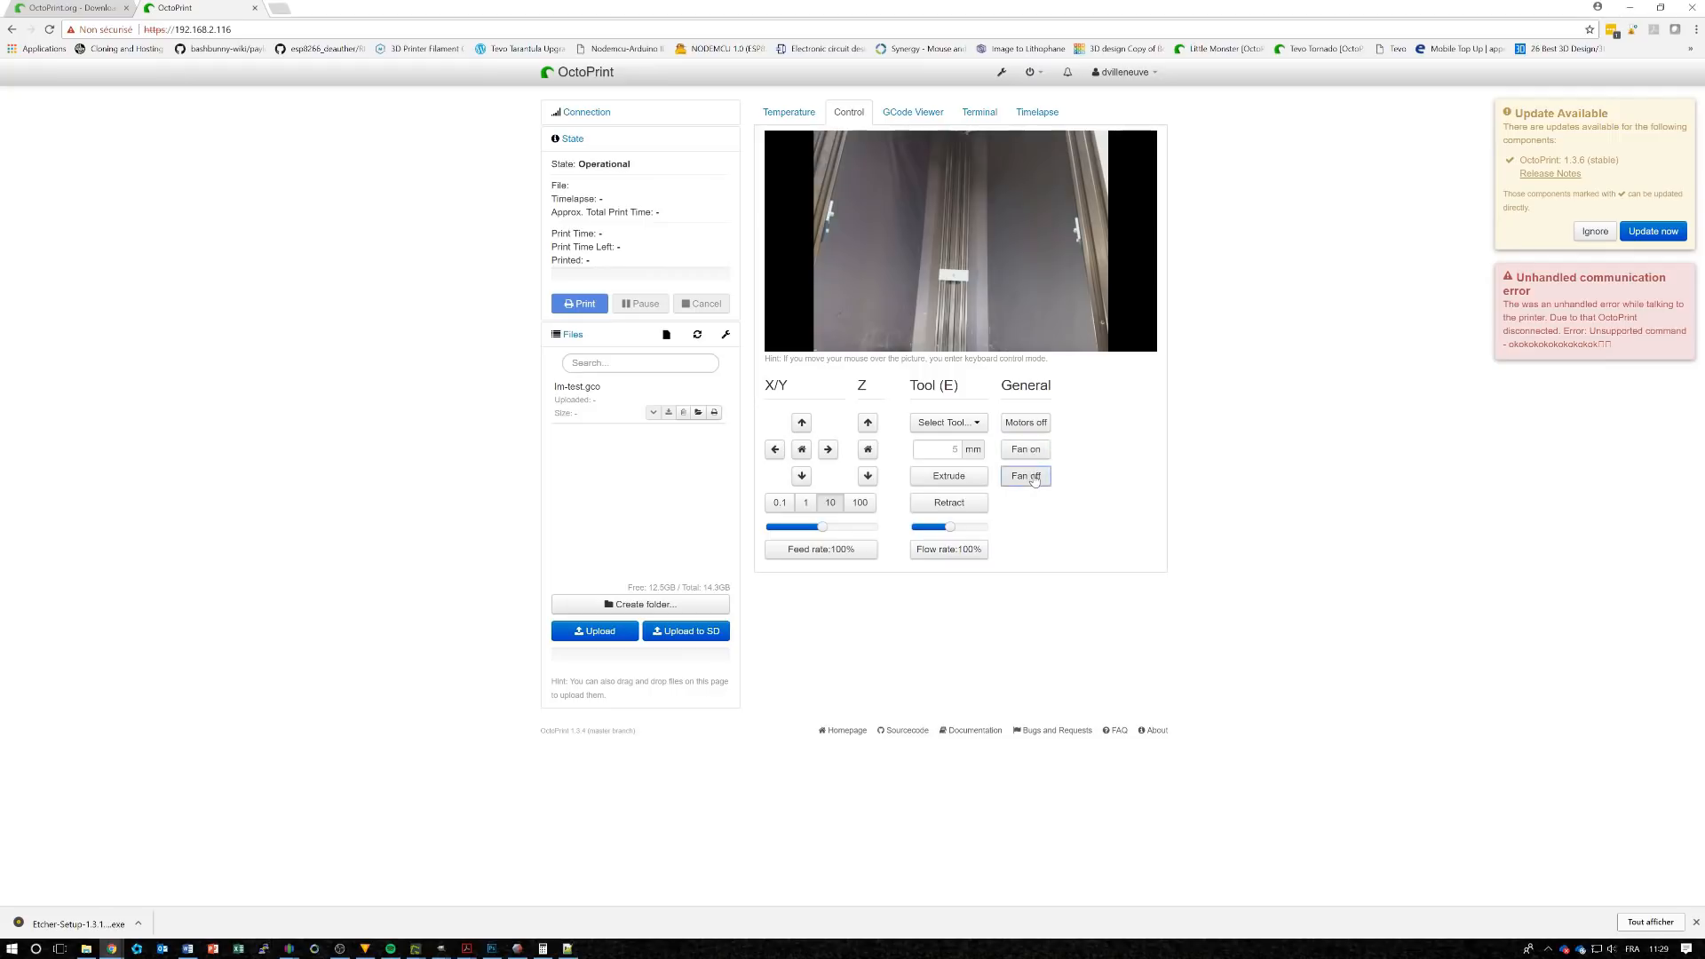
{"action": "left_click", "coordinate": [1037, 428]}
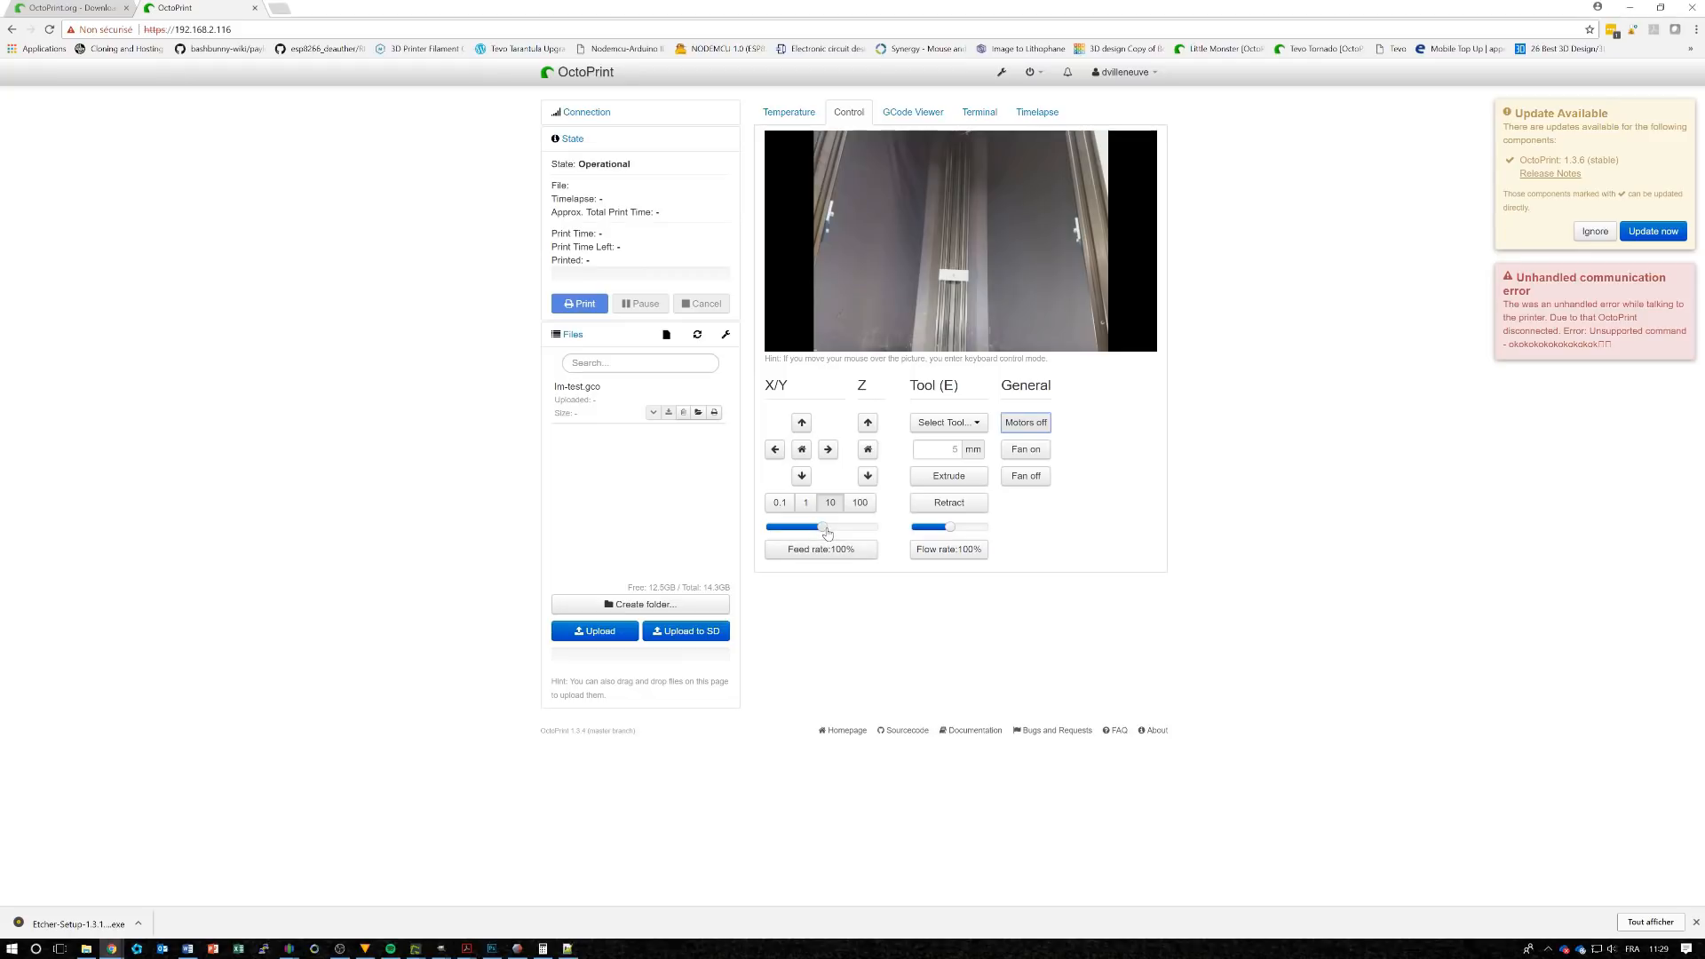
{"action": "mouse_move", "coordinate": [826, 531]}
{"action": "left_mouse_down"}
{"action": "mouse_move", "coordinate": [849, 534]}
{"action": "mouse_move", "coordinate": [821, 531]}
{"action": "left_mouse_up"}
{"action": "mouse_move", "coordinate": [950, 528]}
{"action": "left_mouse_down"}
{"action": "mouse_move", "coordinate": [967, 531]}
{"action": "mouse_move", "coordinate": [950, 531]}
{"action": "left_mouse_up"}
View the GCode viewer and the terminal's communication log
{"action": "left_click", "coordinate": [912, 112]}
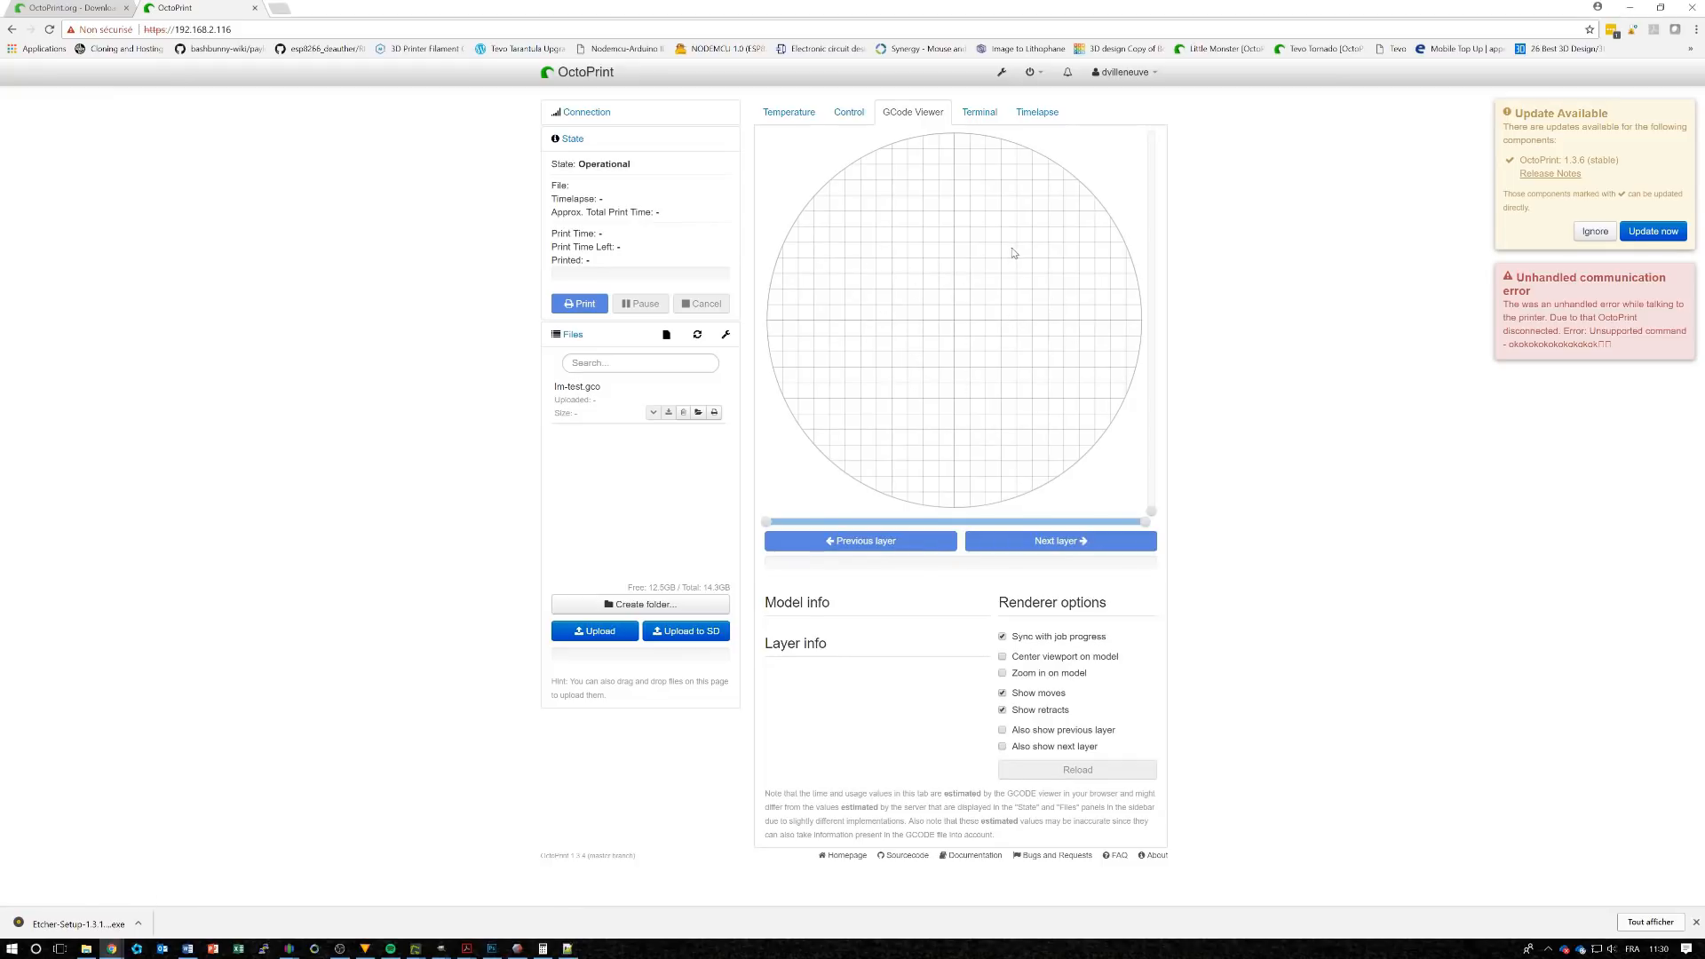
{"action": "left_click", "coordinate": [979, 112]}
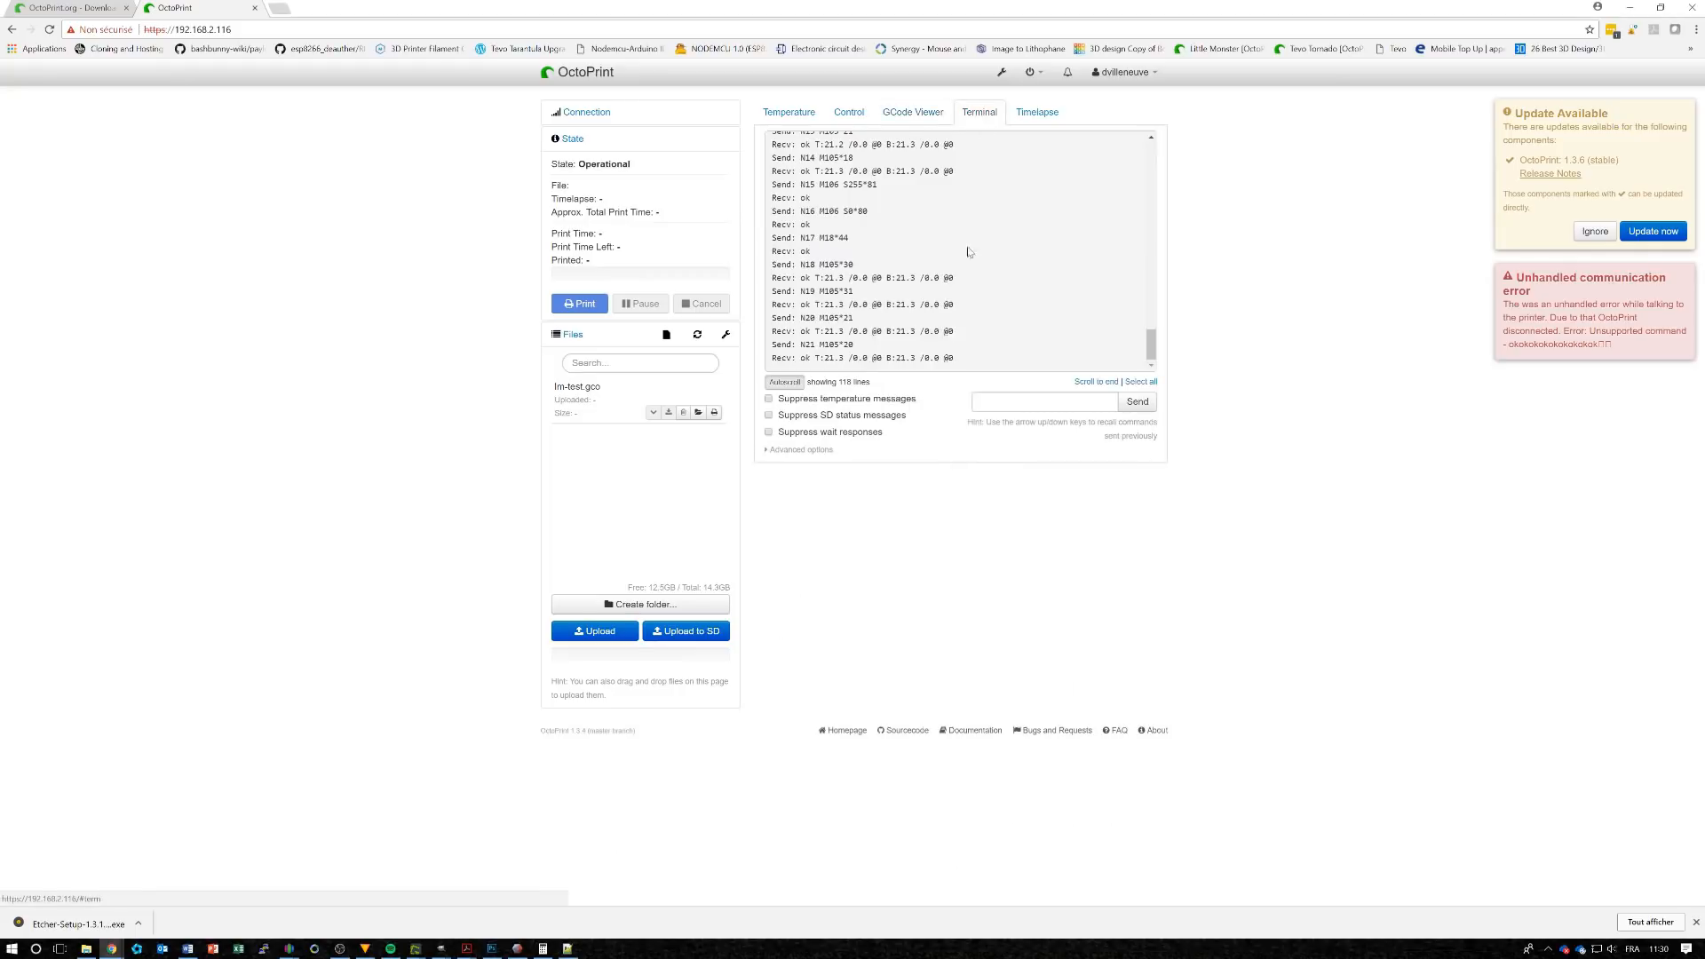
Configure a Timed timelapse with a 10-second interval, 25 fps and a 2-second post roll, and save the changes
{"action": "left_click", "coordinate": [1037, 111]}
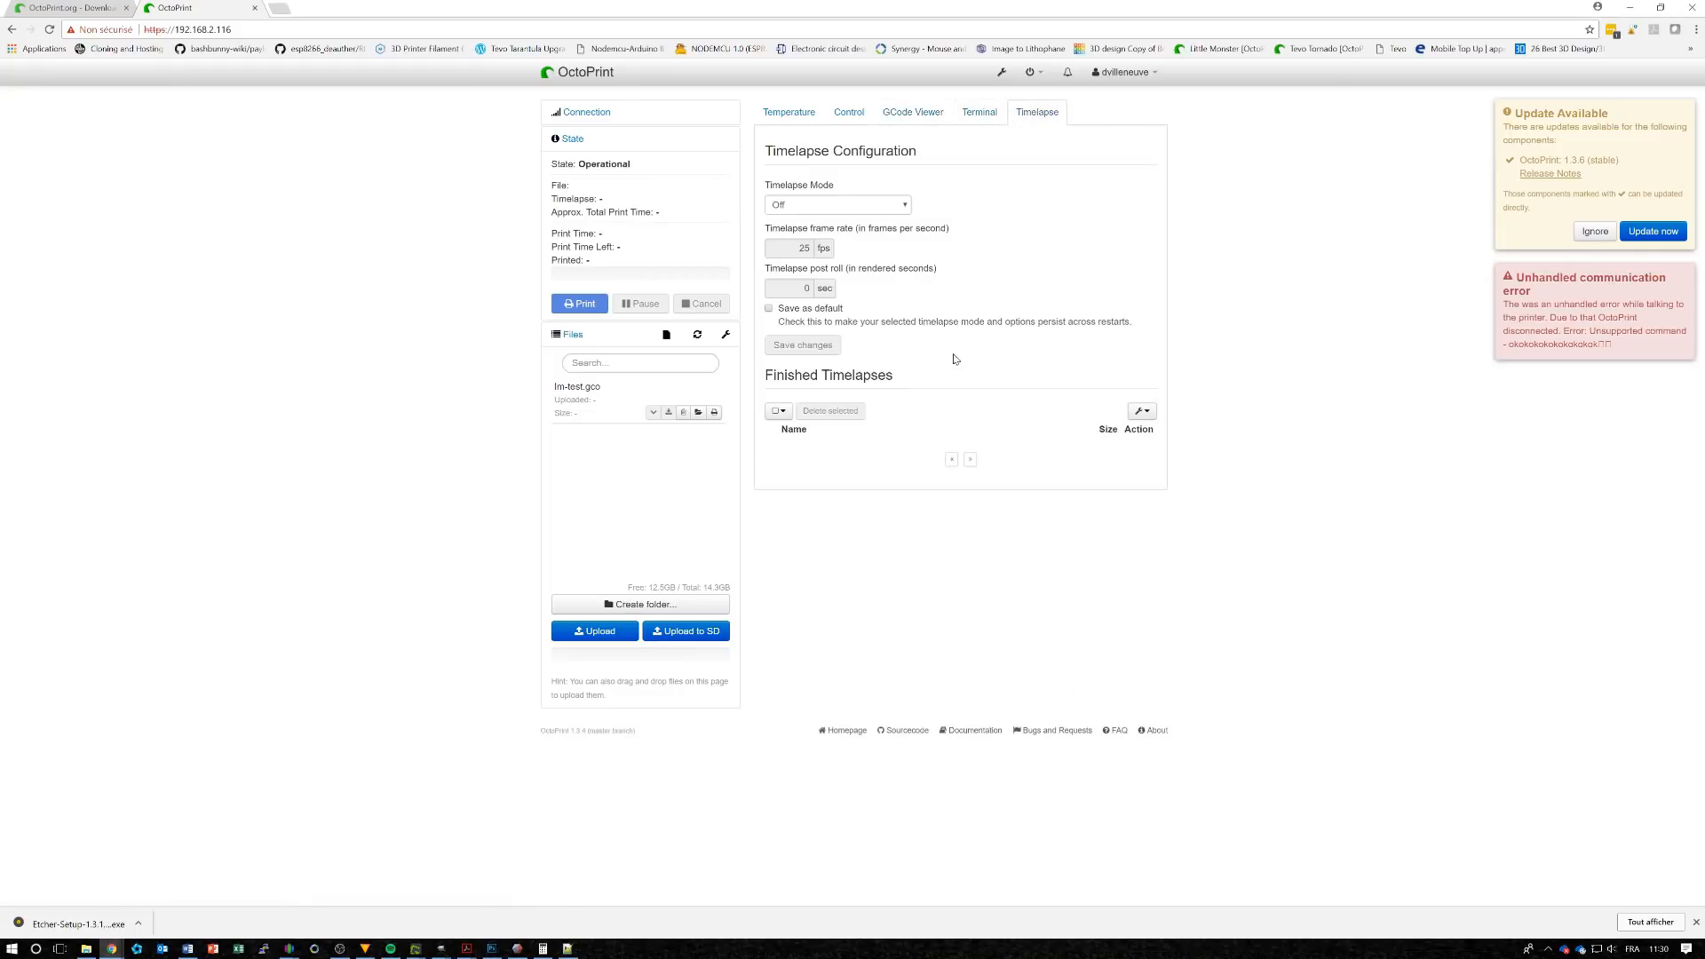
{"action": "left_click", "coordinate": [904, 205]}
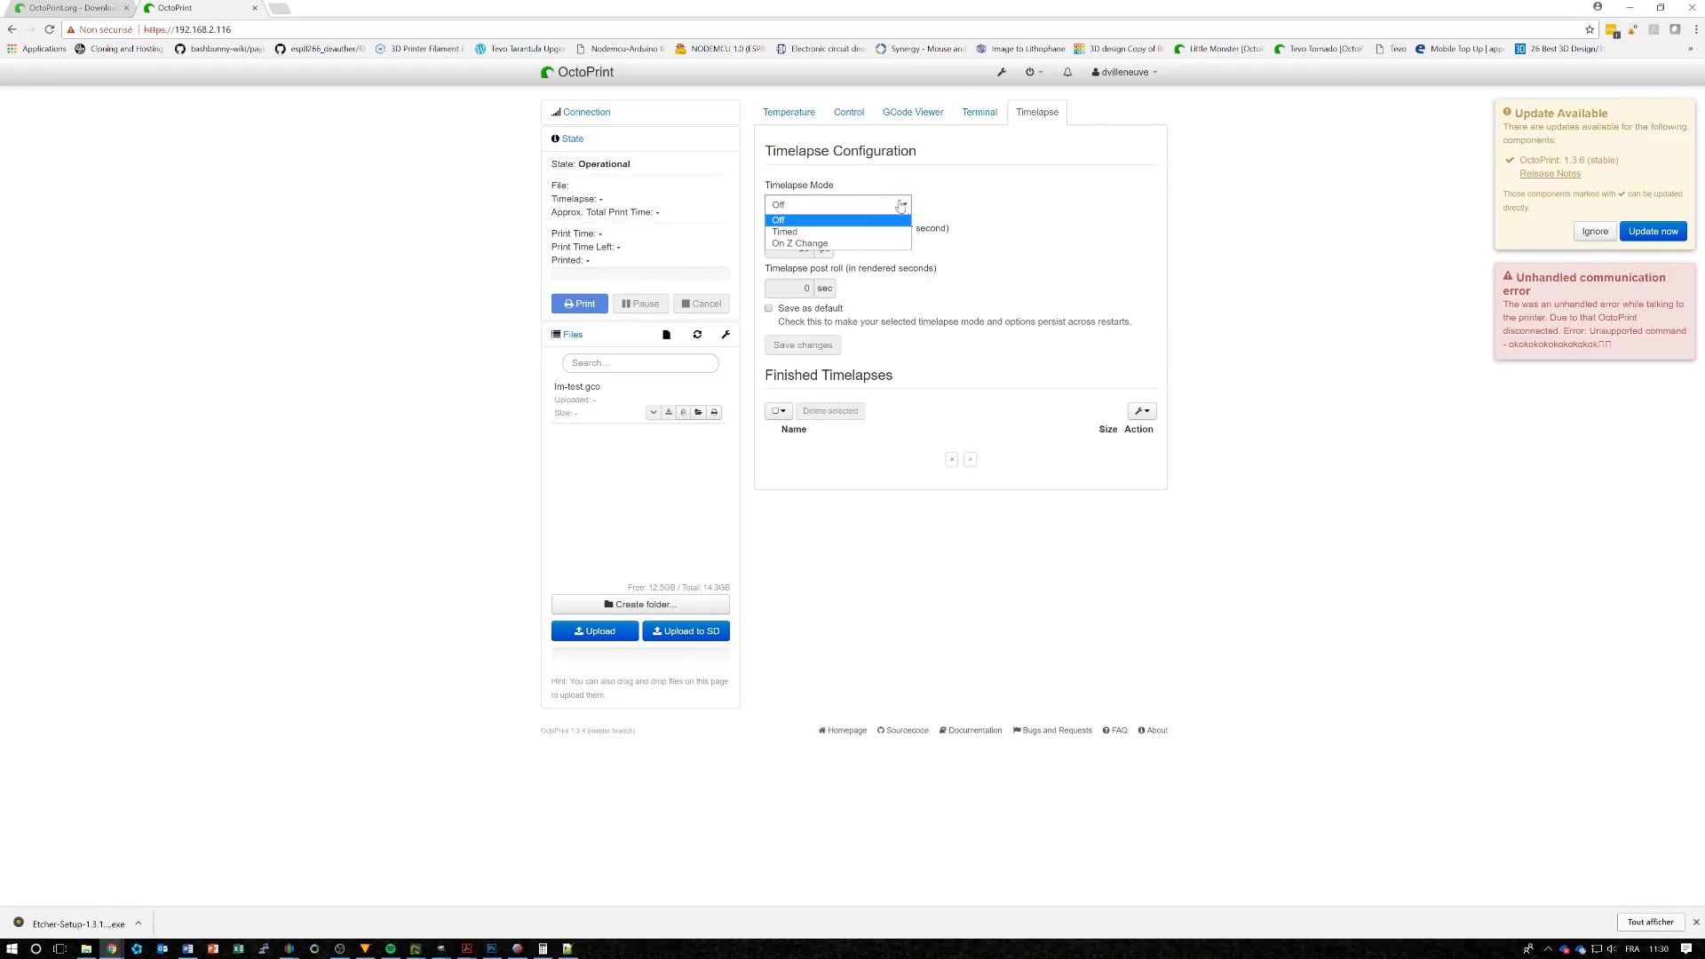
{"action": "left_click", "coordinate": [804, 232]}
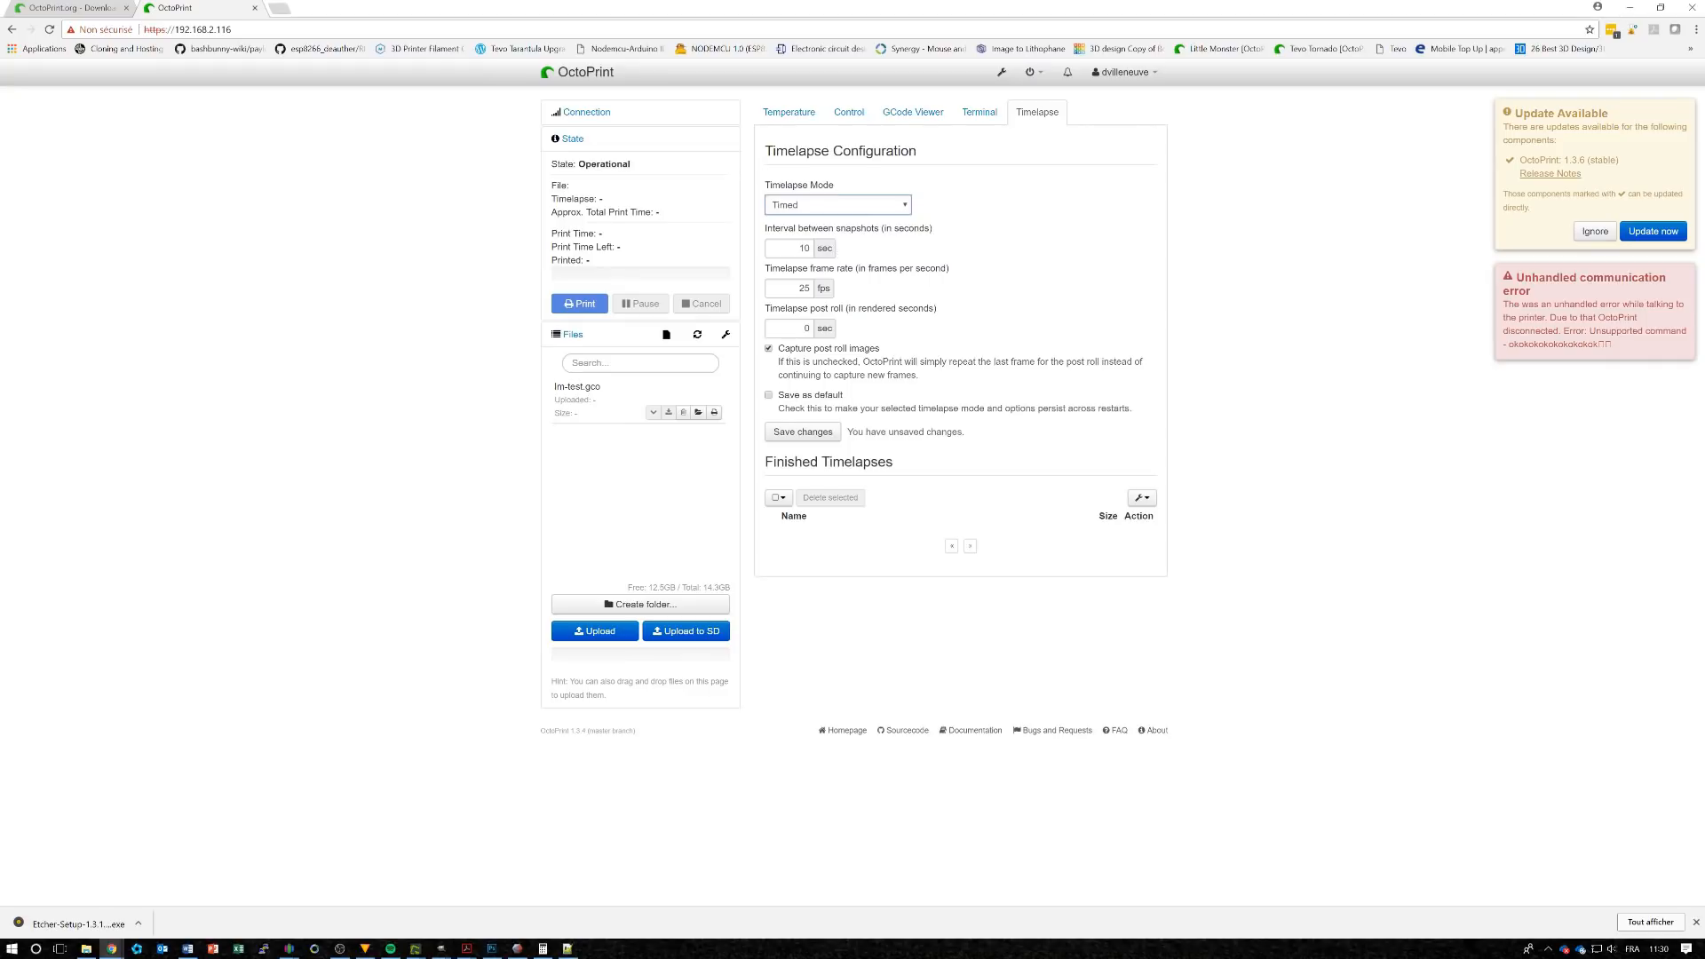
{"action": "double_click", "coordinate": [803, 288]}
{"action": "key", "text": "Tab"}
{"action": "left_click", "coordinate": [803, 431]}
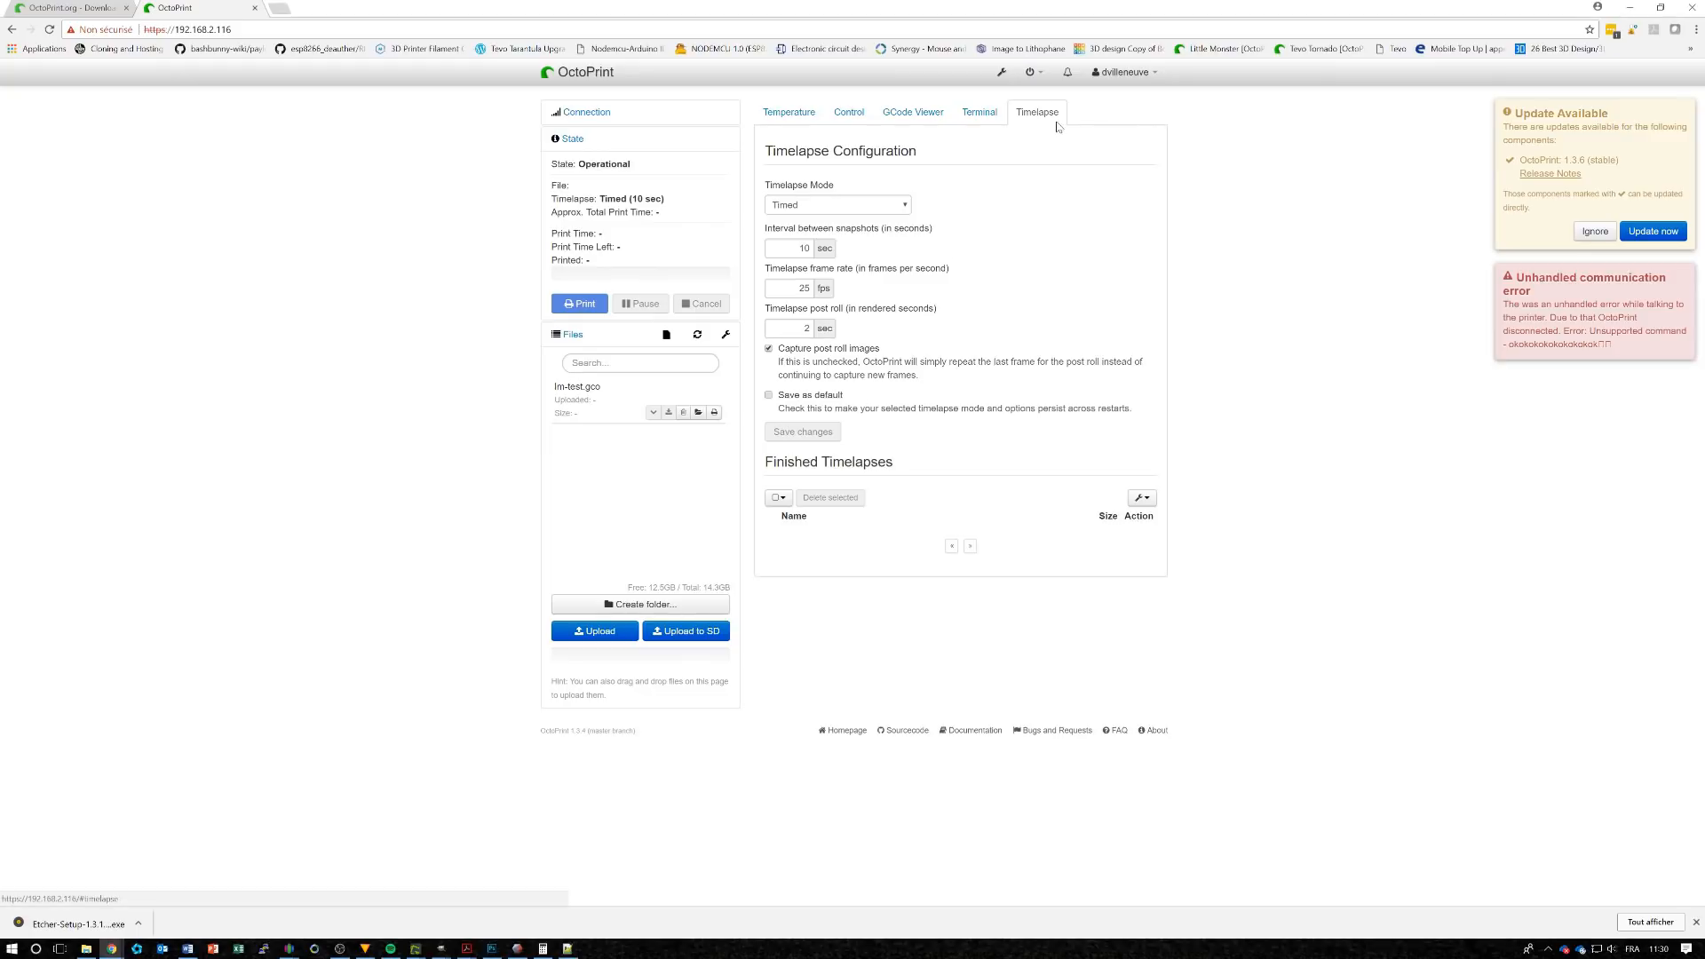
Examine the Little Monster printer profile's build volume, axes and hotend settings, leaving the profile without changes
{"action": "left_click", "coordinate": [1003, 74]}
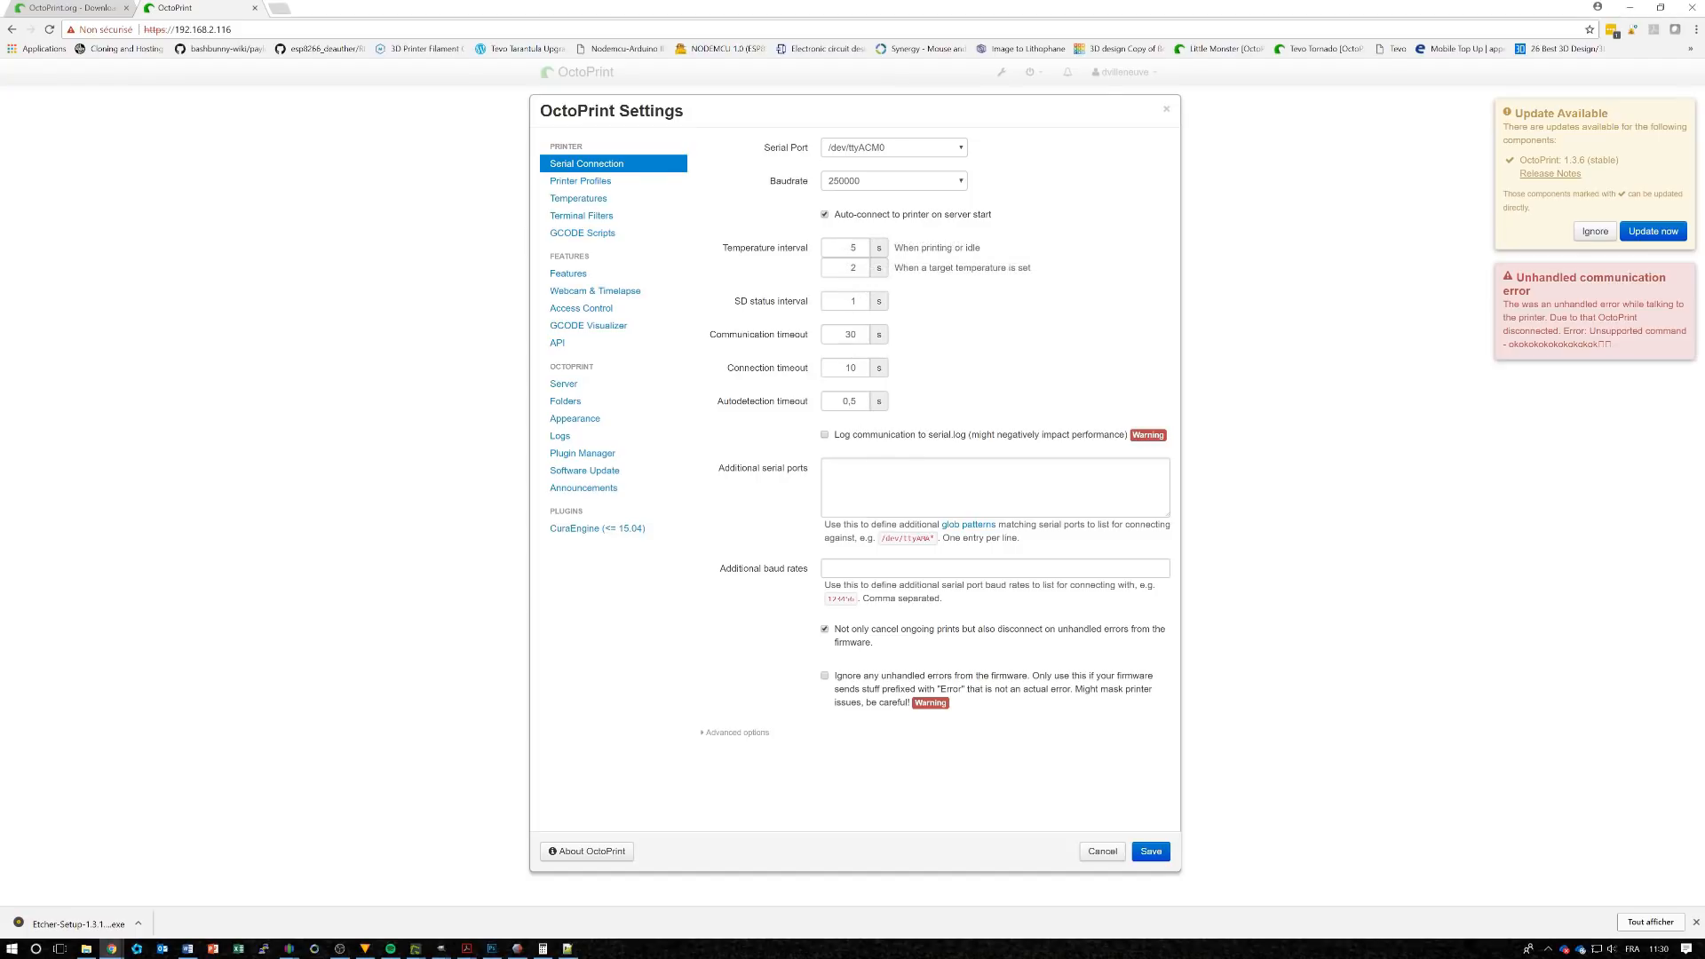
{"action": "left_click", "coordinate": [593, 184]}
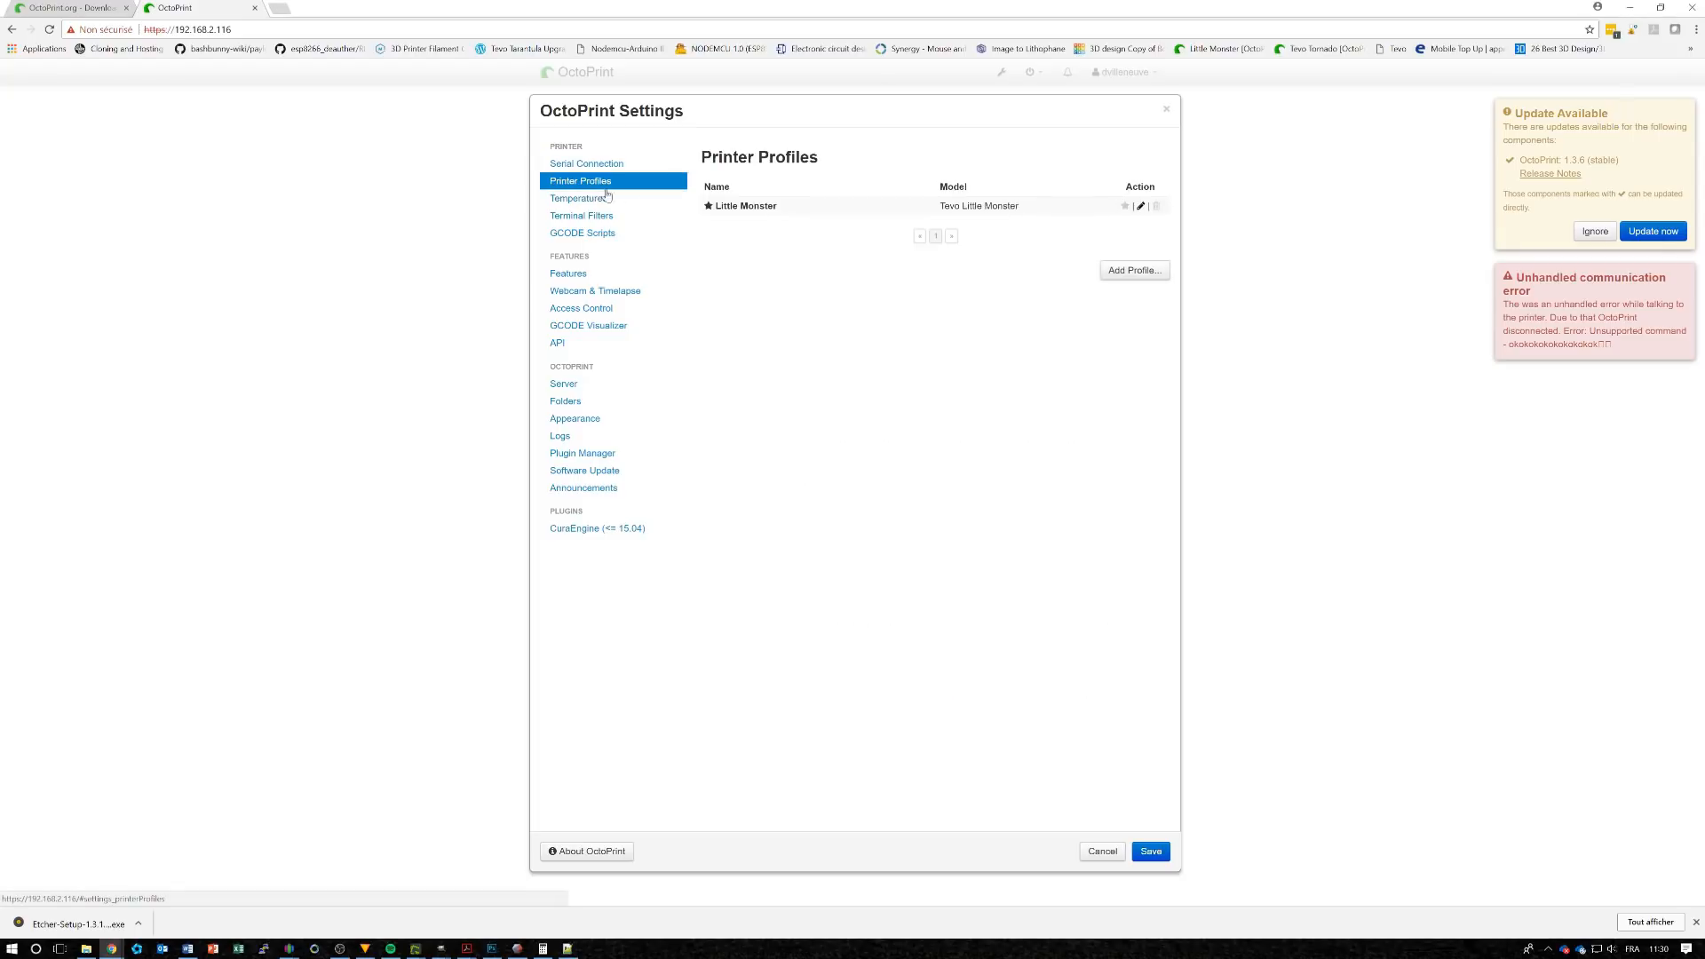
{"action": "left_click", "coordinate": [1142, 207]}
{"action": "left_click", "coordinate": [803, 149]}
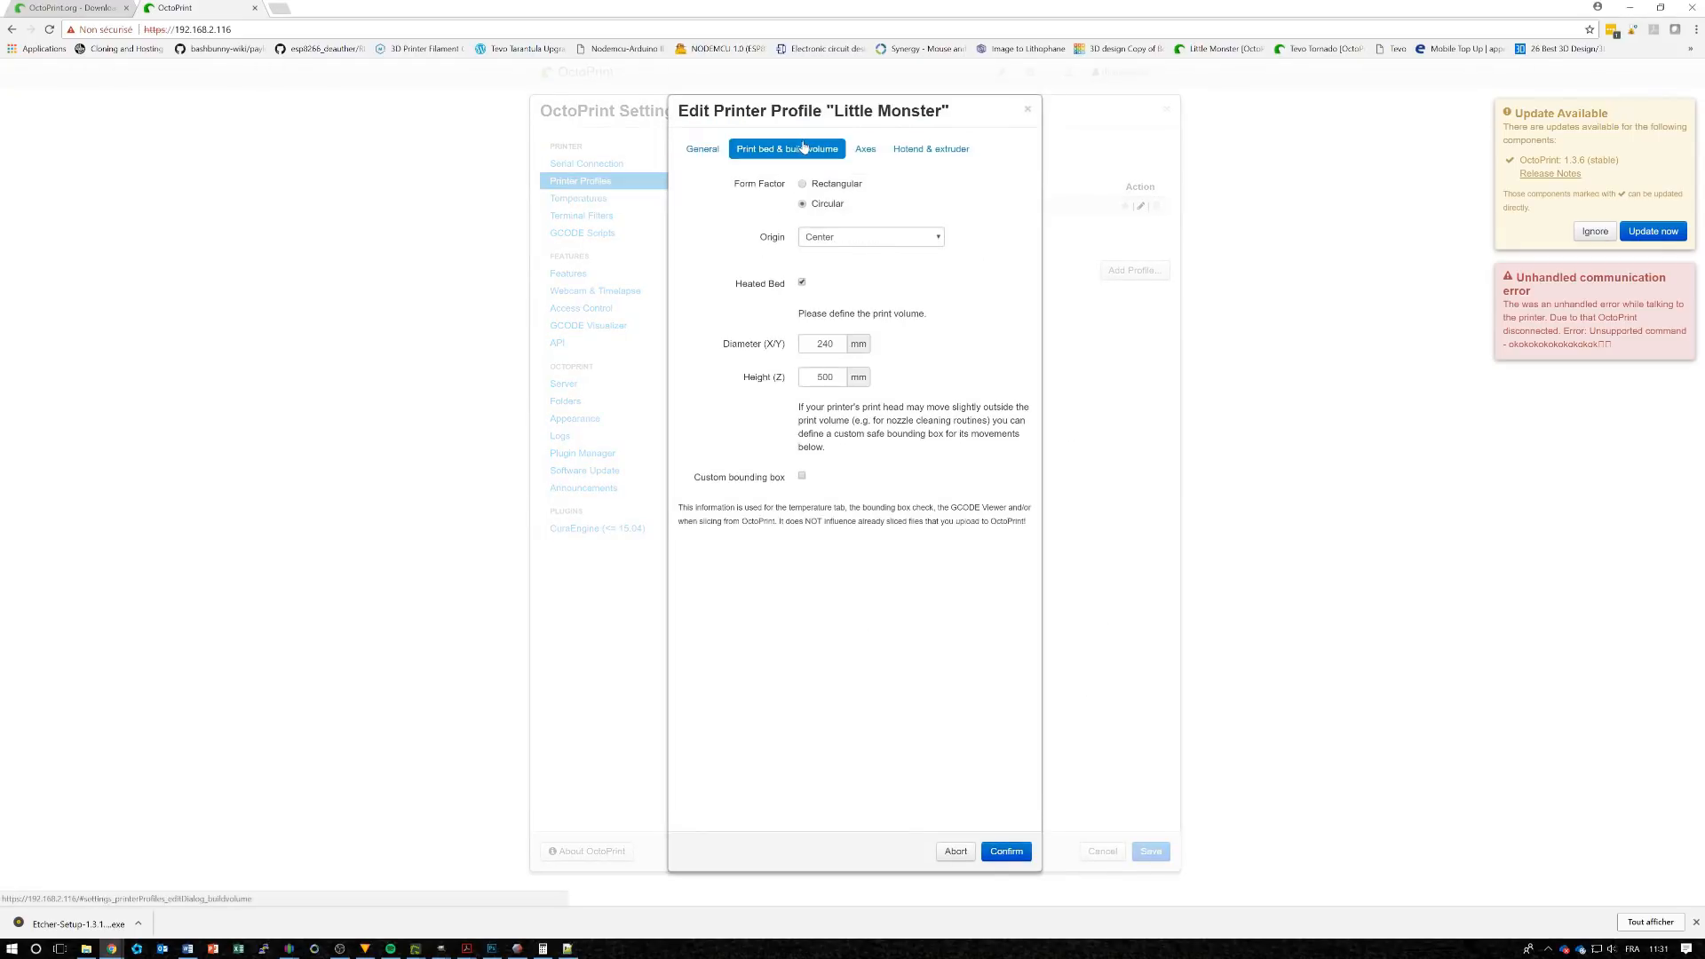
{"action": "left_click", "coordinate": [865, 148]}
{"action": "left_click", "coordinate": [928, 148]}
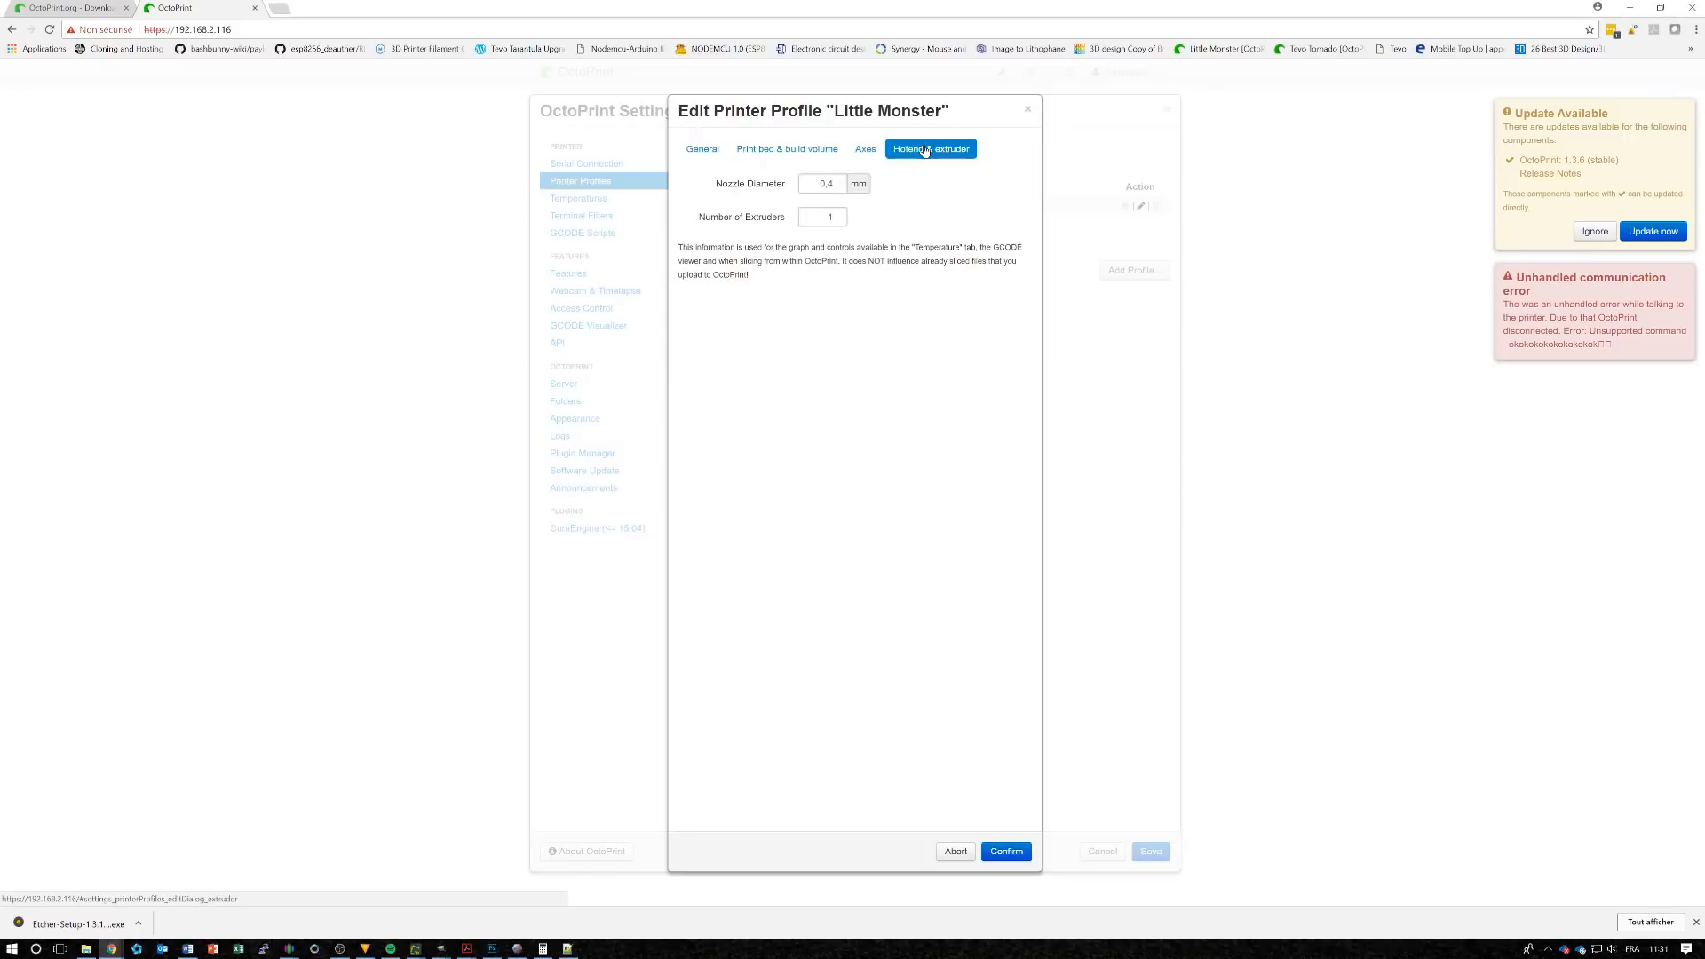
{"action": "left_click", "coordinate": [1028, 111]}
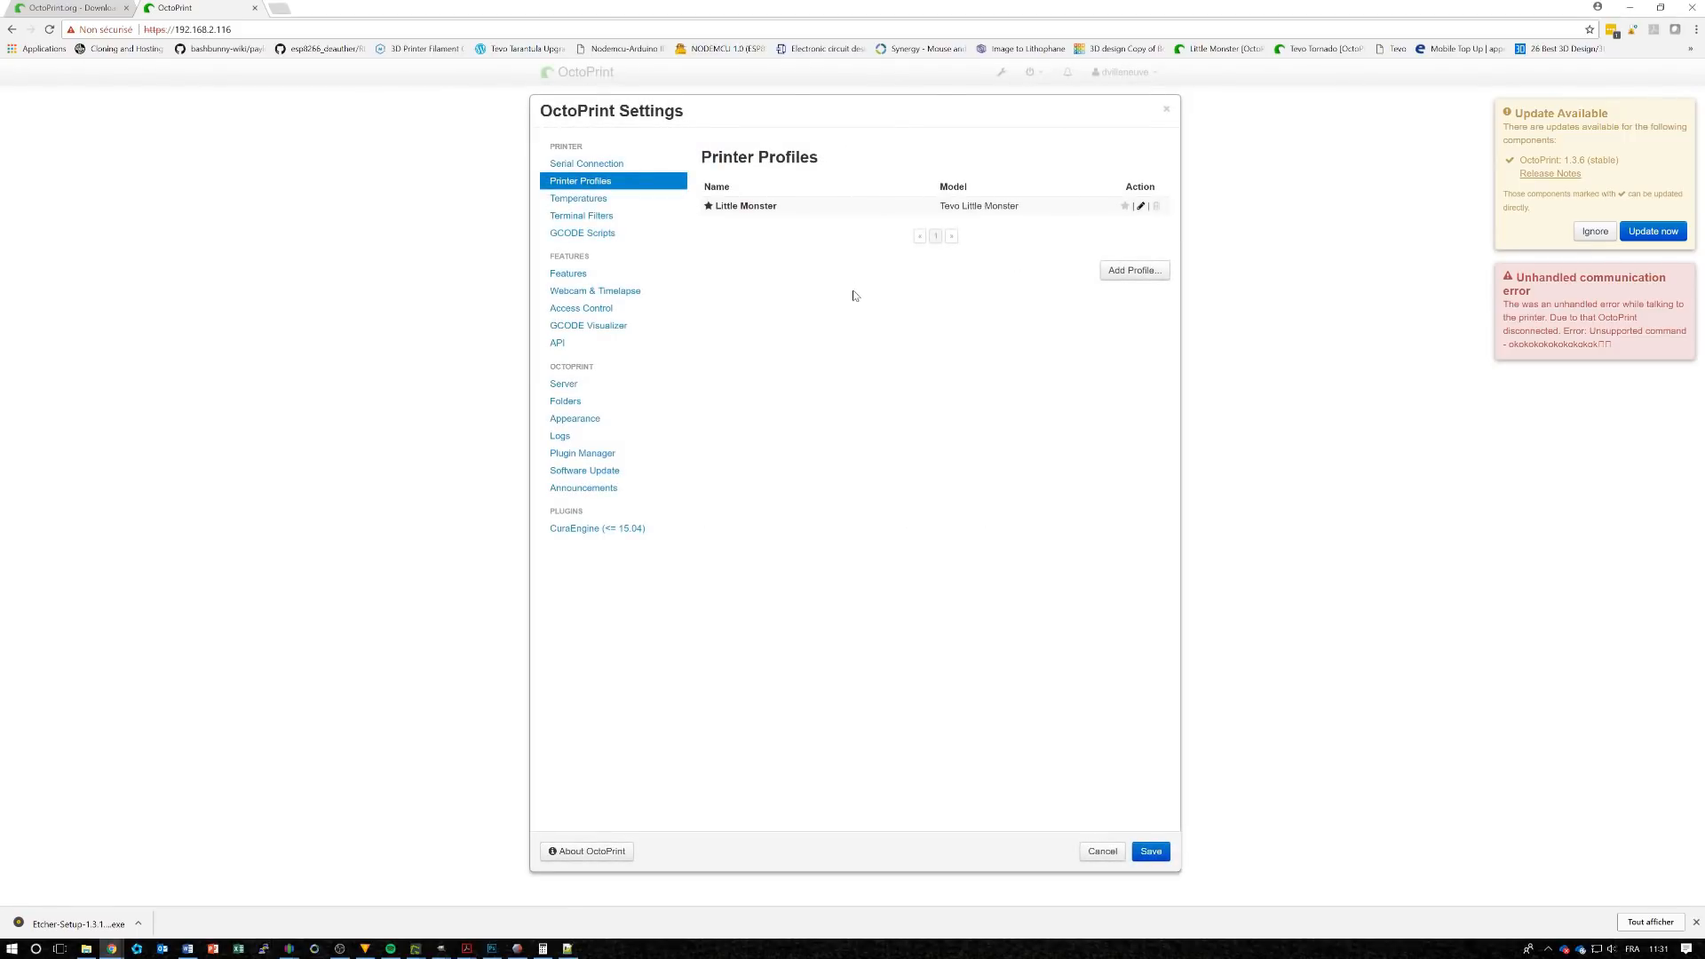
Set the extruder temperature presets to 230 °C for ABS and 205 °C for PLA
{"action": "left_click", "coordinate": [575, 200]}
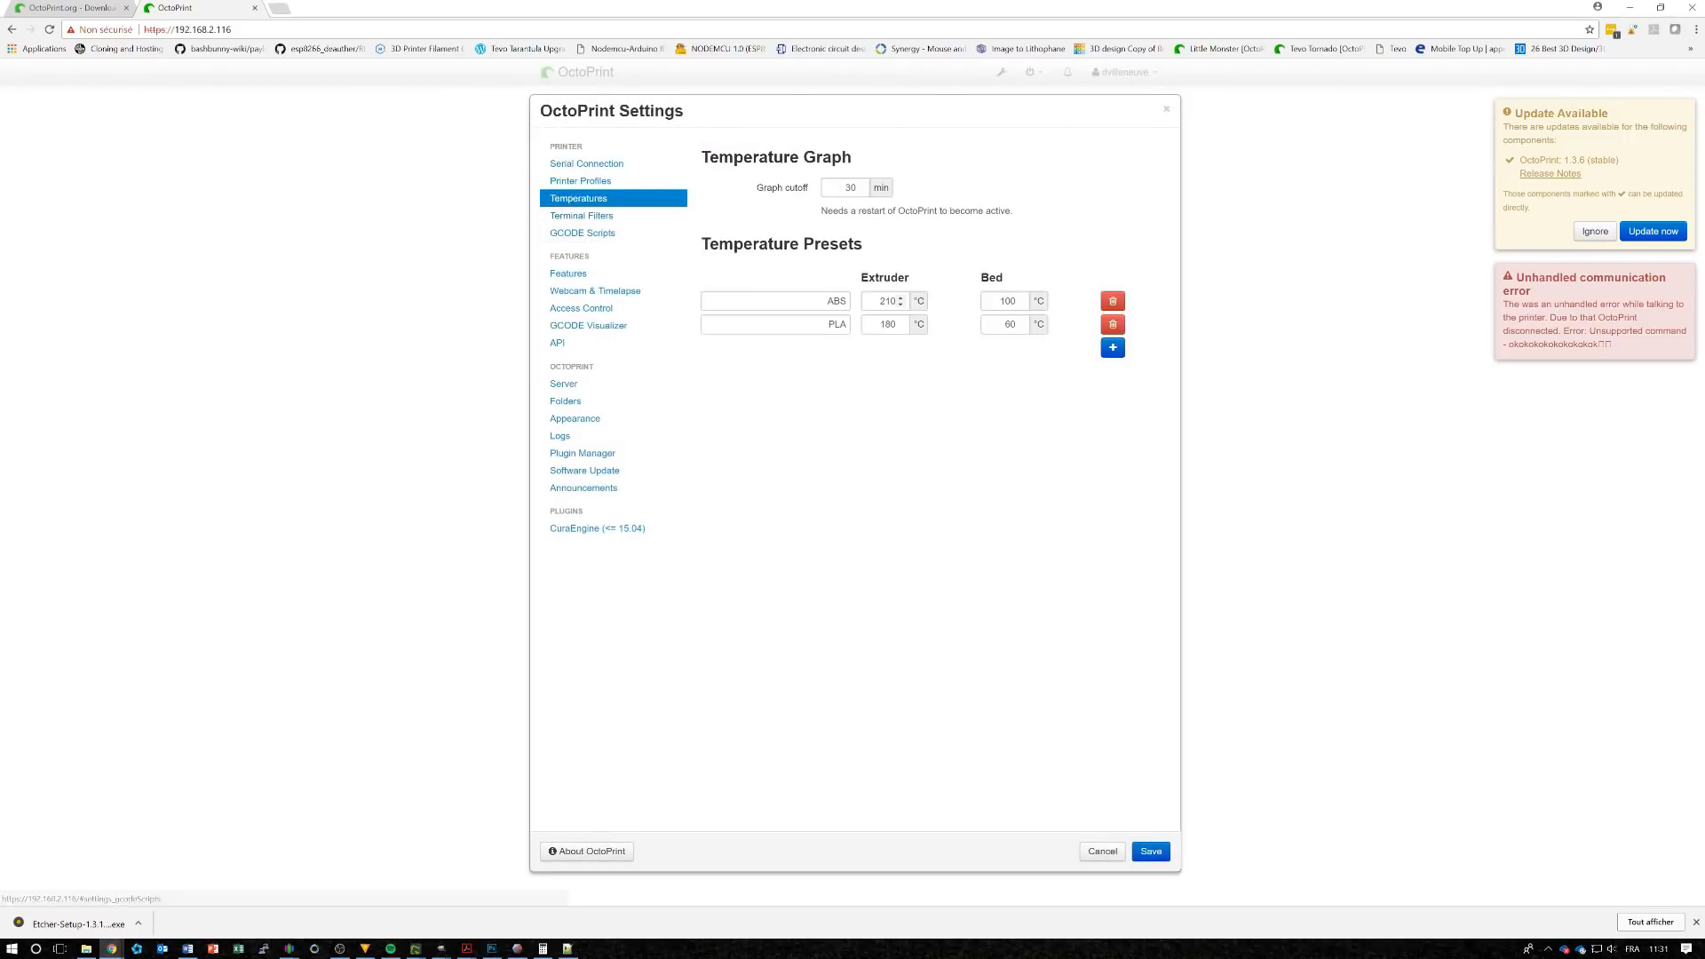
{"action": "left_click", "coordinate": [882, 301]}
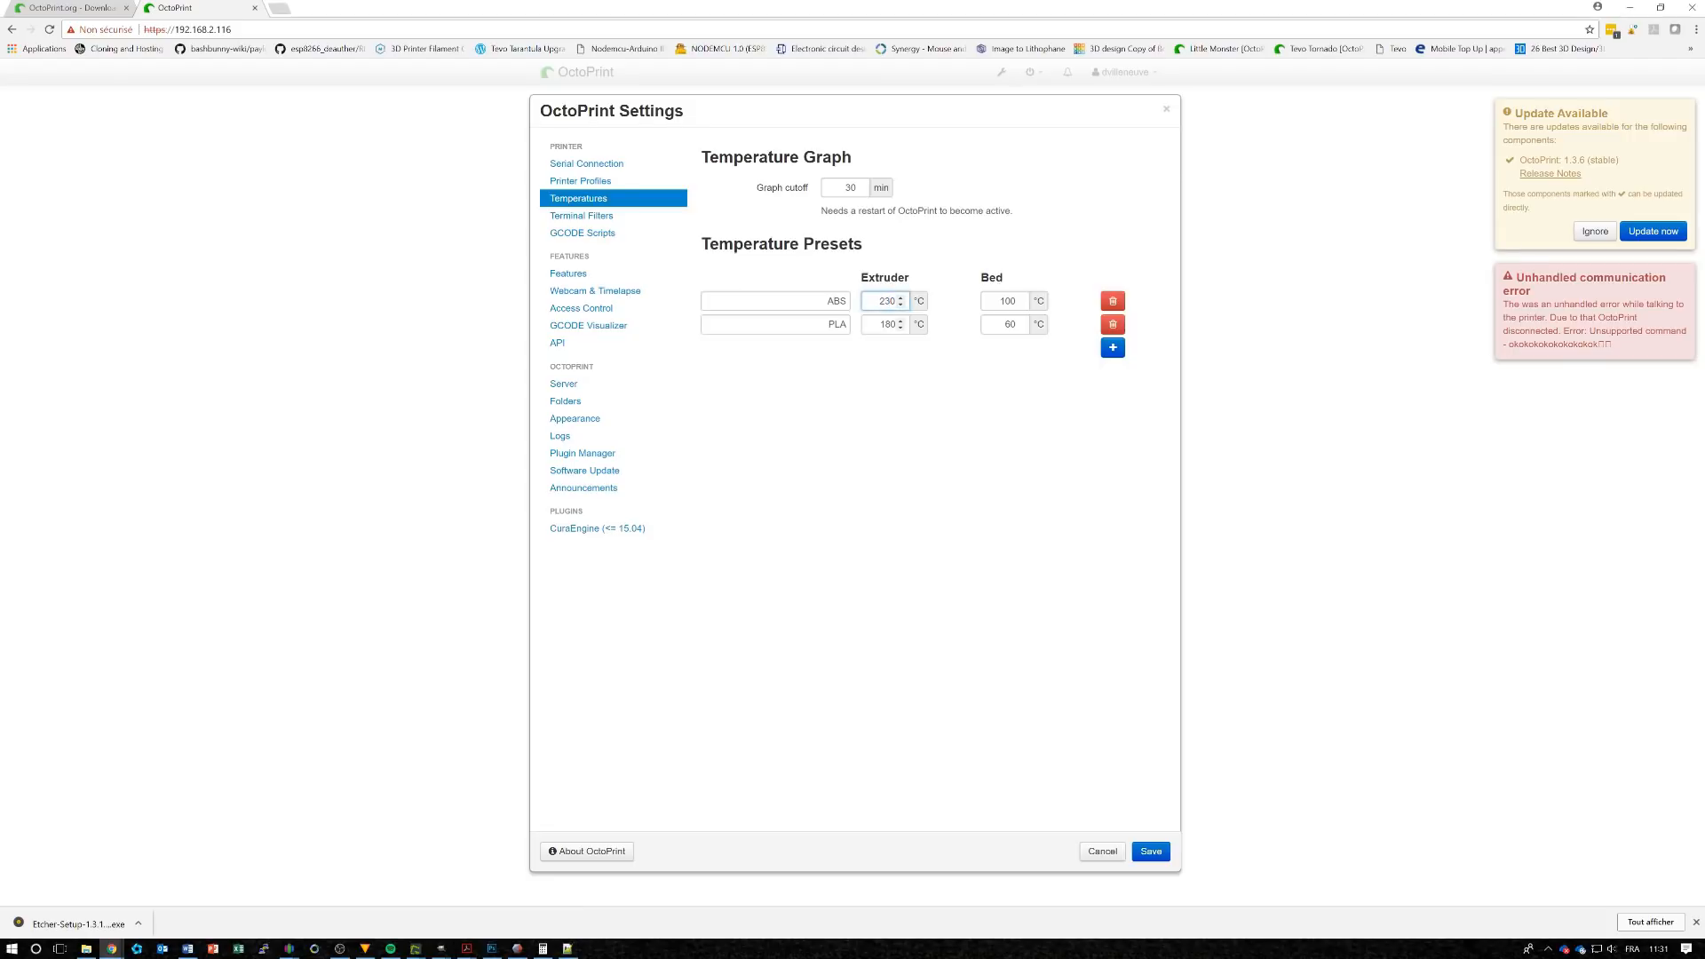
{"action": "double_click", "coordinate": [888, 325]}
{"action": "type", "text": "205"}
Set the bed temperature presets to 90 °C for ABS and 50 °C for PLA, and save the settings
{"action": "double_click", "coordinate": [1008, 301]}
{"action": "type", "text": "90"}
{"action": "double_click", "coordinate": [1018, 325]}
{"action": "type", "text": "50"}
{"action": "left_click", "coordinate": [1021, 328]}
{"action": "left_click", "coordinate": [1154, 853]}
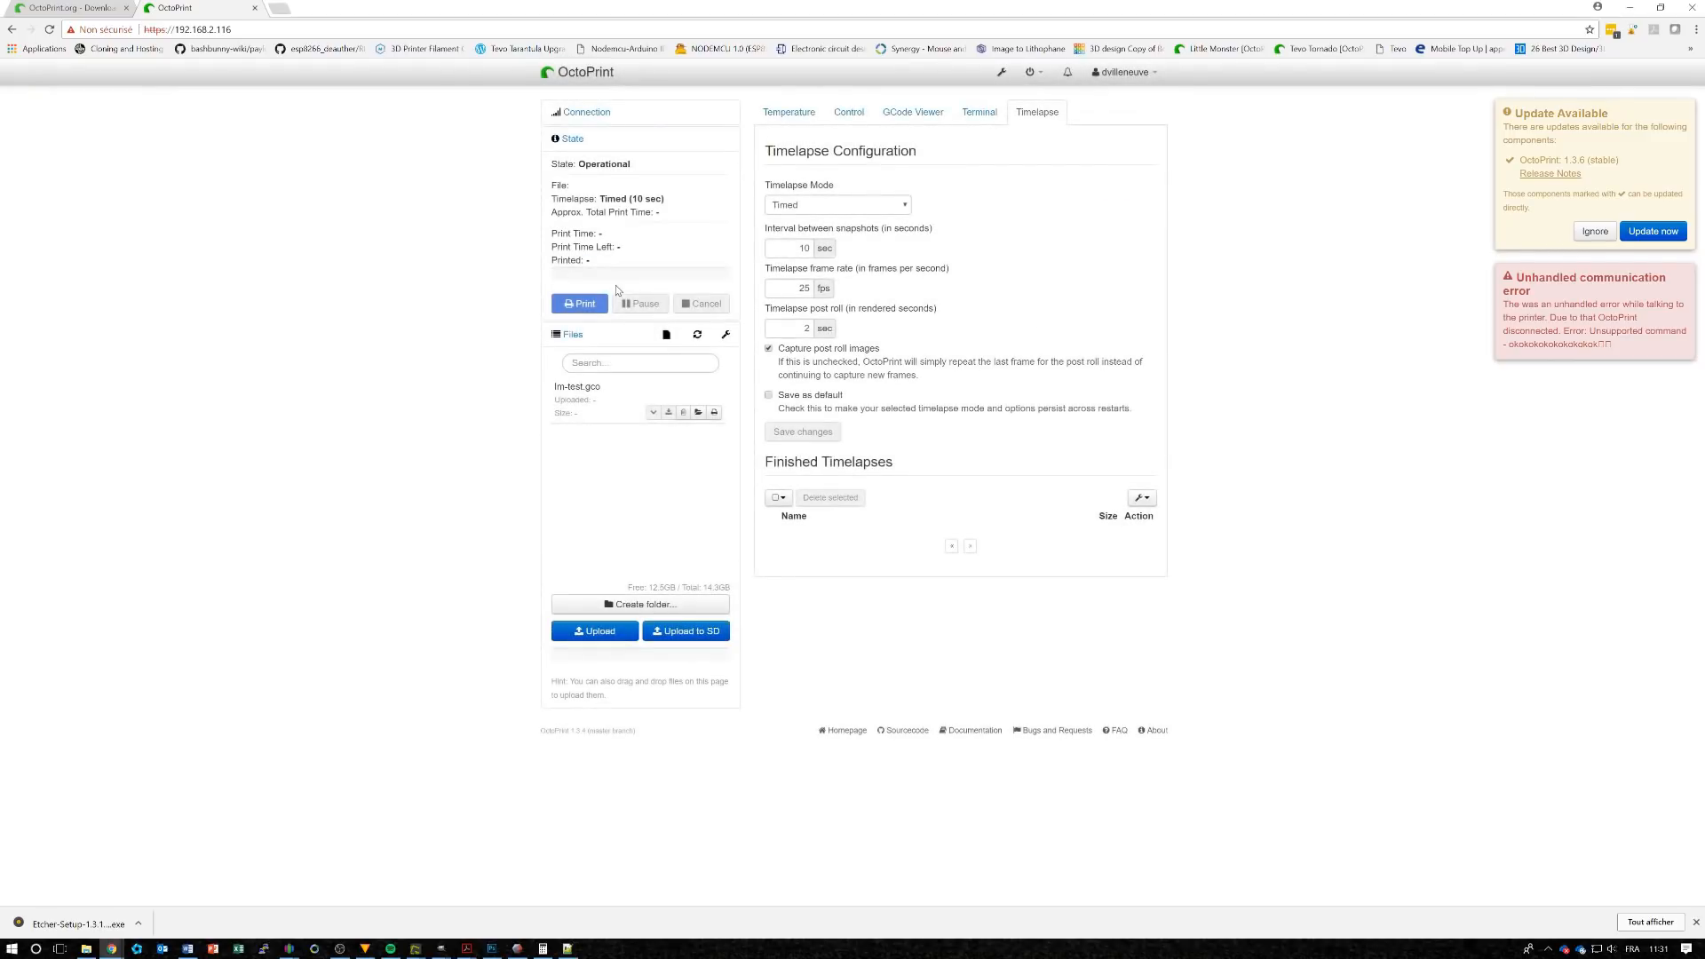
Enable horizontal flipping of the webcam image in the settings, keeping the 16:9 stream aspect ratio
{"action": "left_click", "coordinate": [1000, 72]}
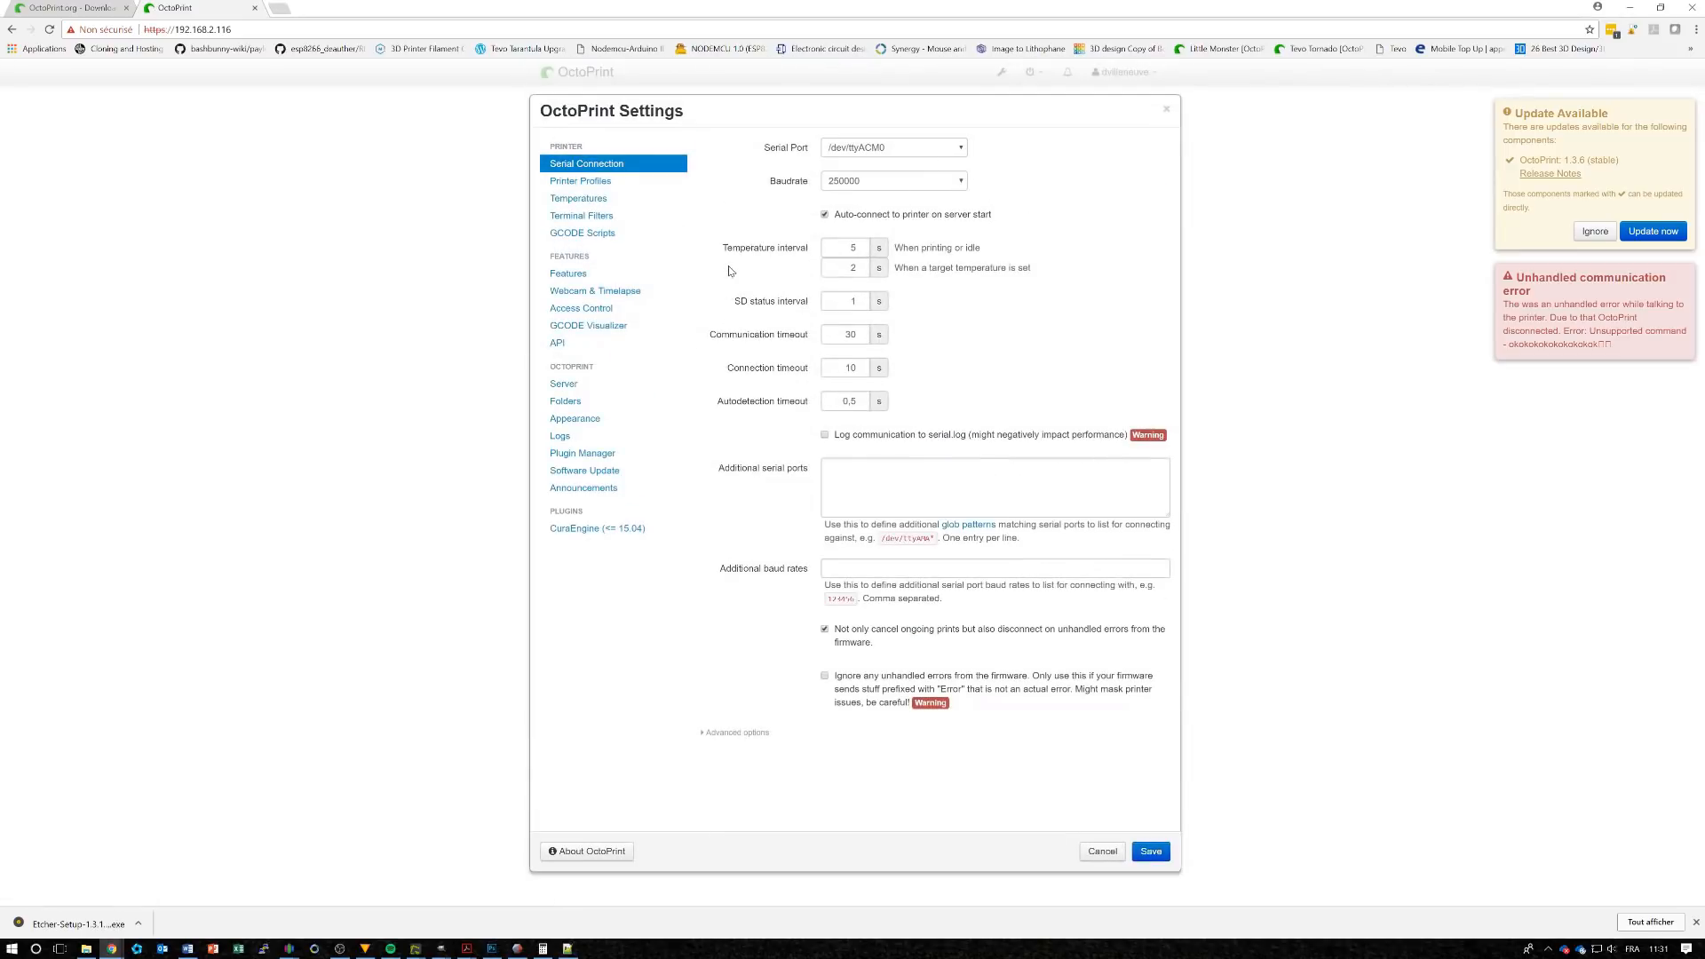
{"action": "left_click", "coordinate": [579, 276]}
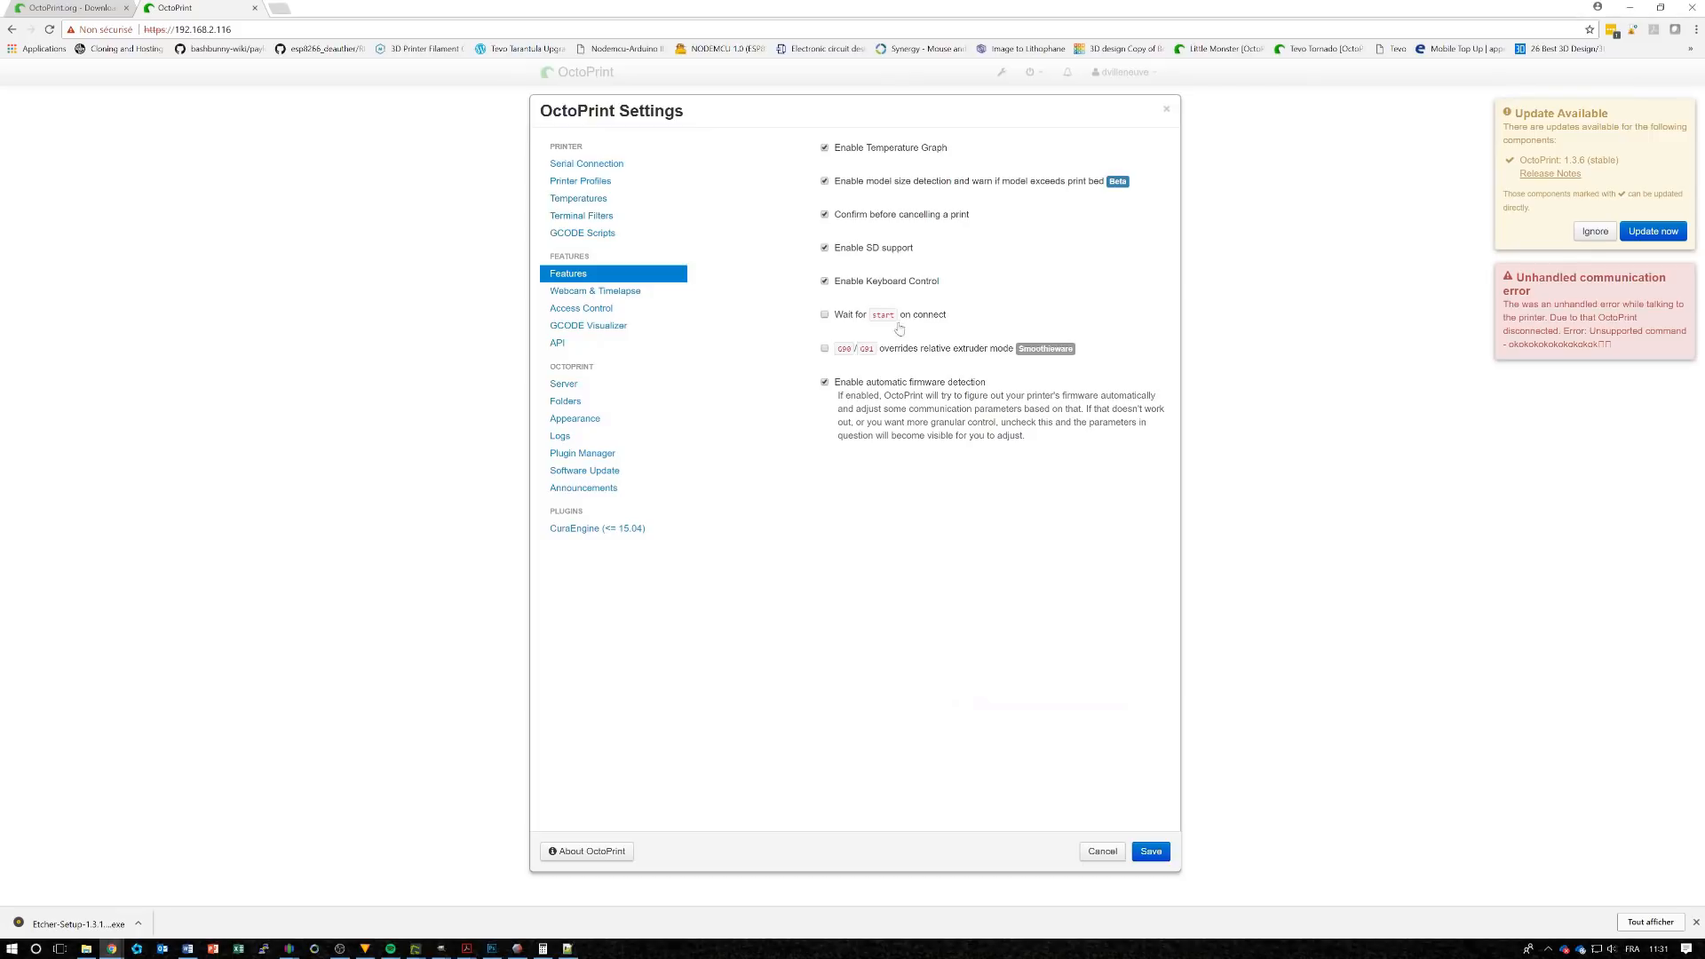
{"action": "left_click", "coordinate": [618, 292]}
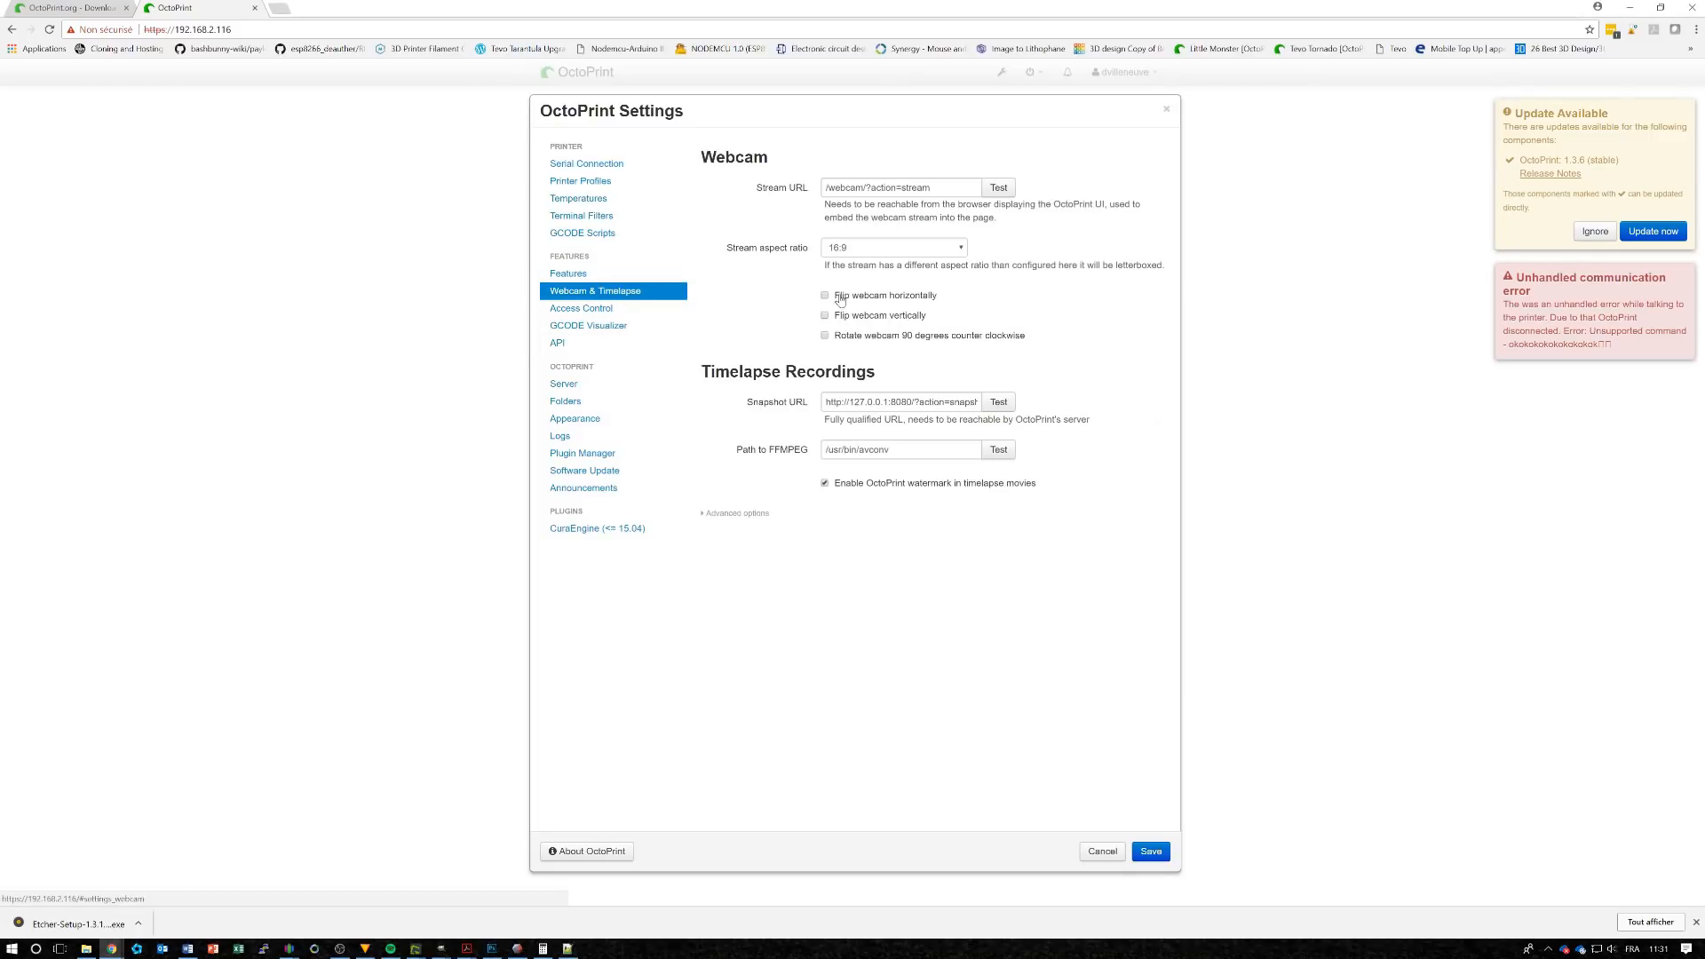
{"action": "left_click", "coordinate": [910, 251]}
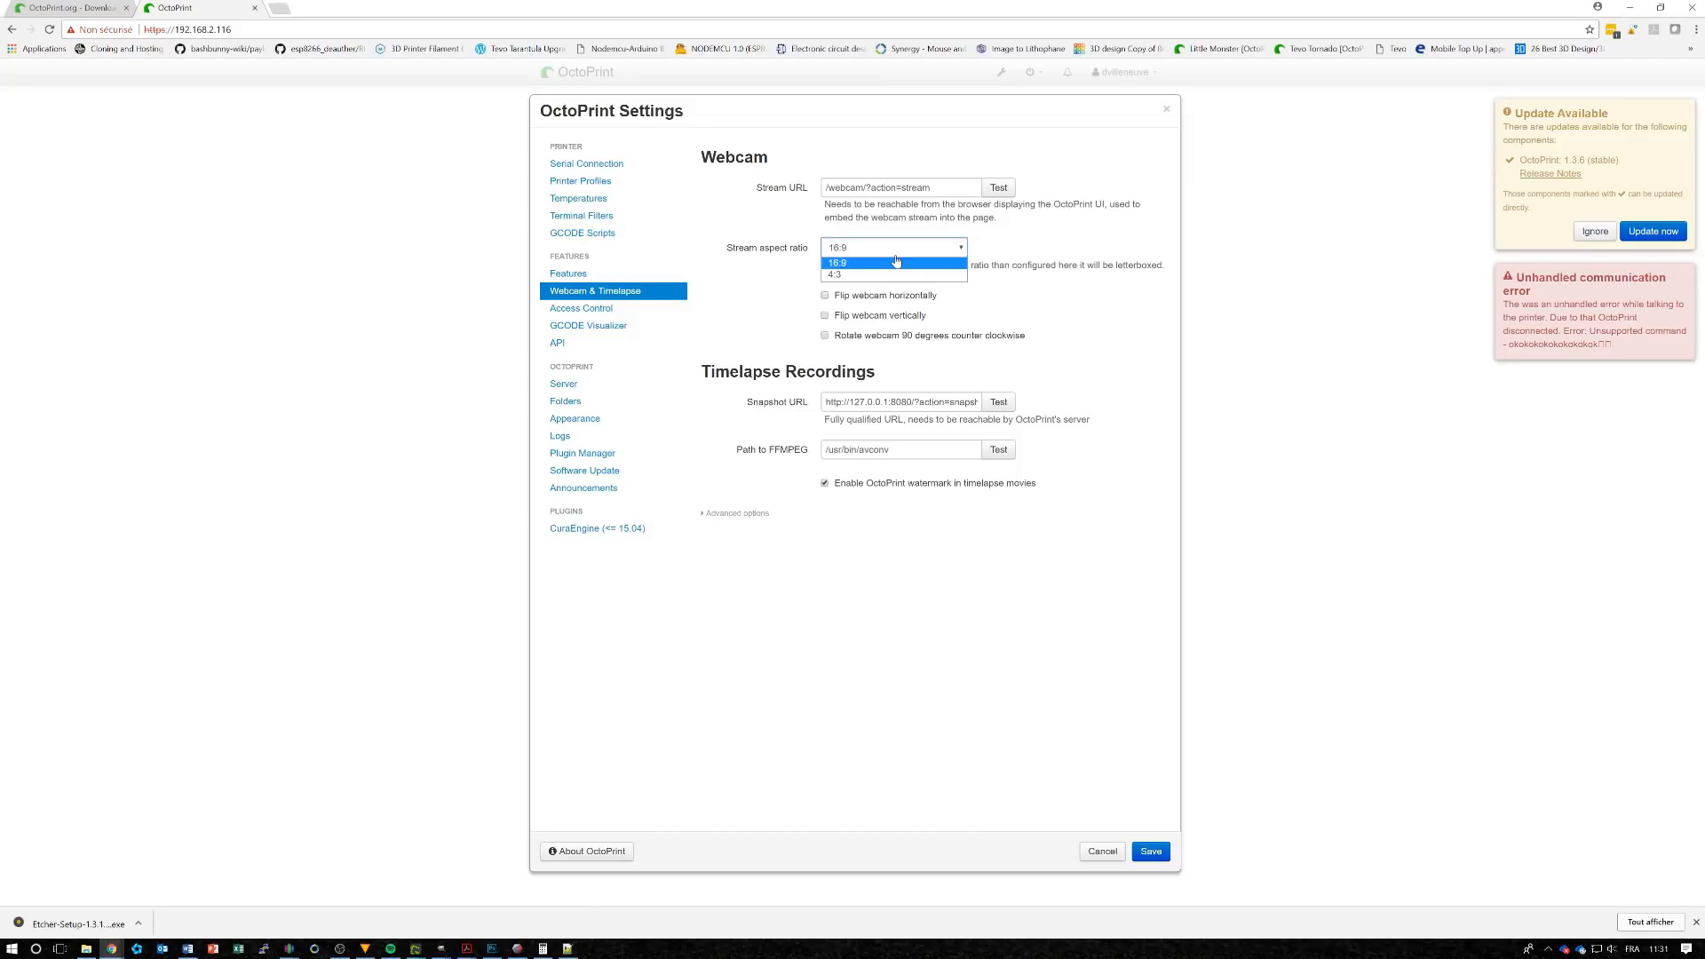
{"action": "left_click", "coordinate": [983, 309]}
{"action": "left_click", "coordinate": [828, 299]}
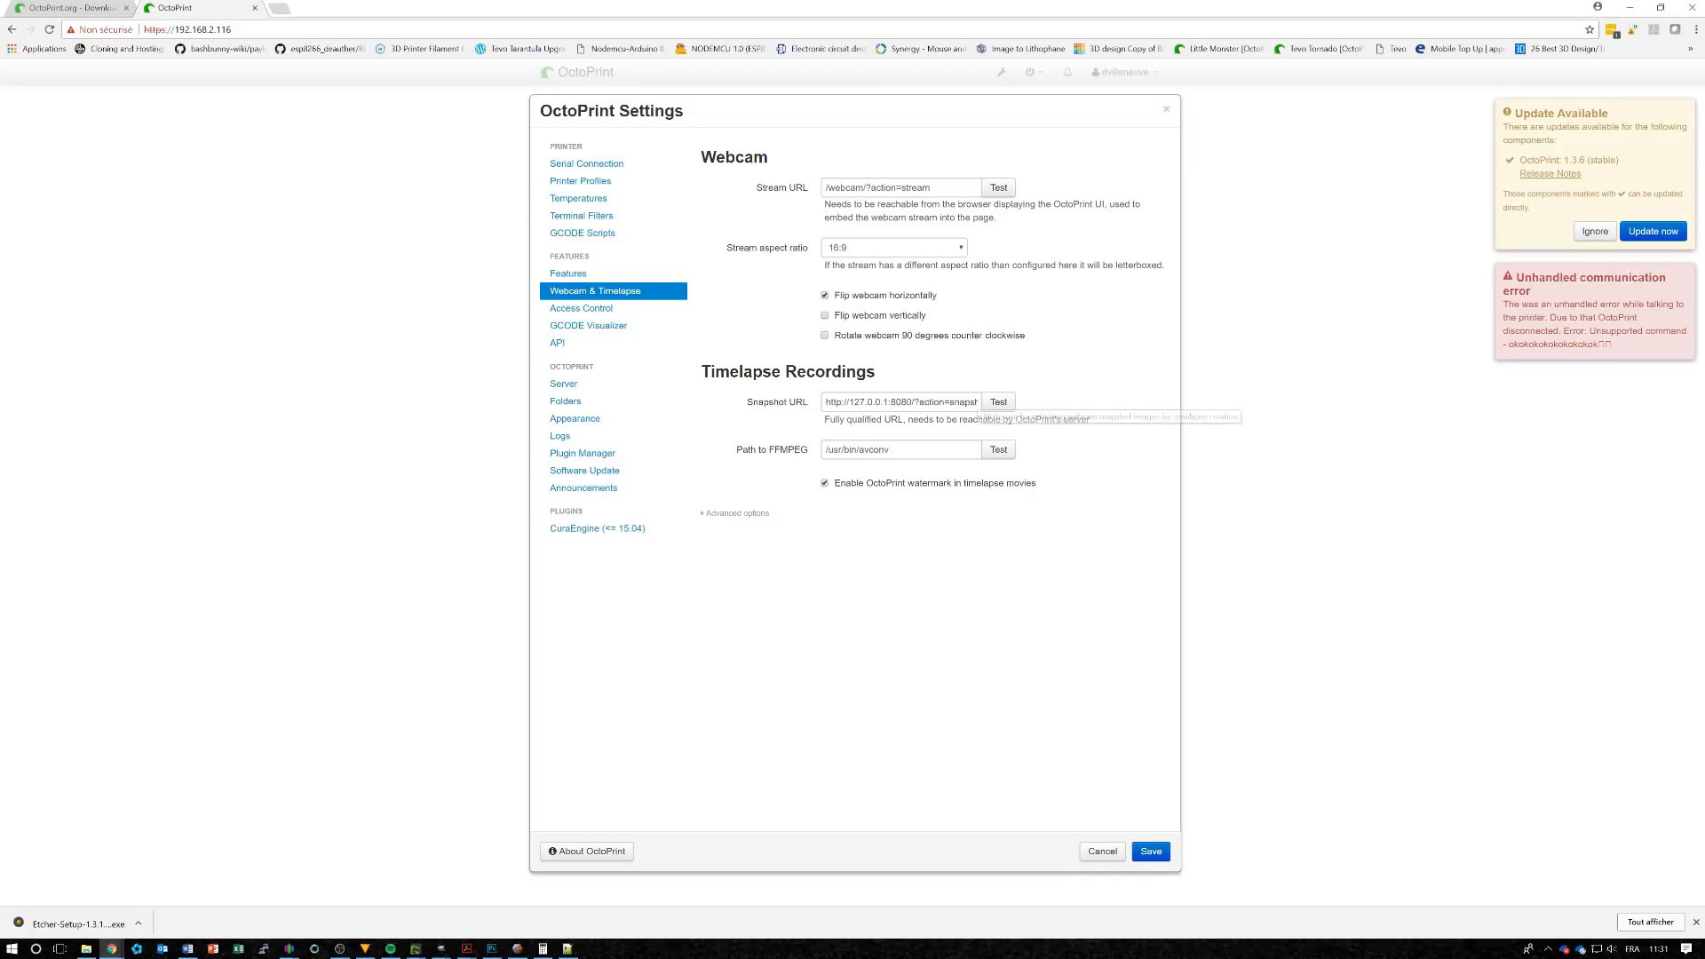
Test the timelapse snapshot URL and the FFMPEG path /usr/bin/avconv
{"action": "left_click", "coordinate": [996, 404]}
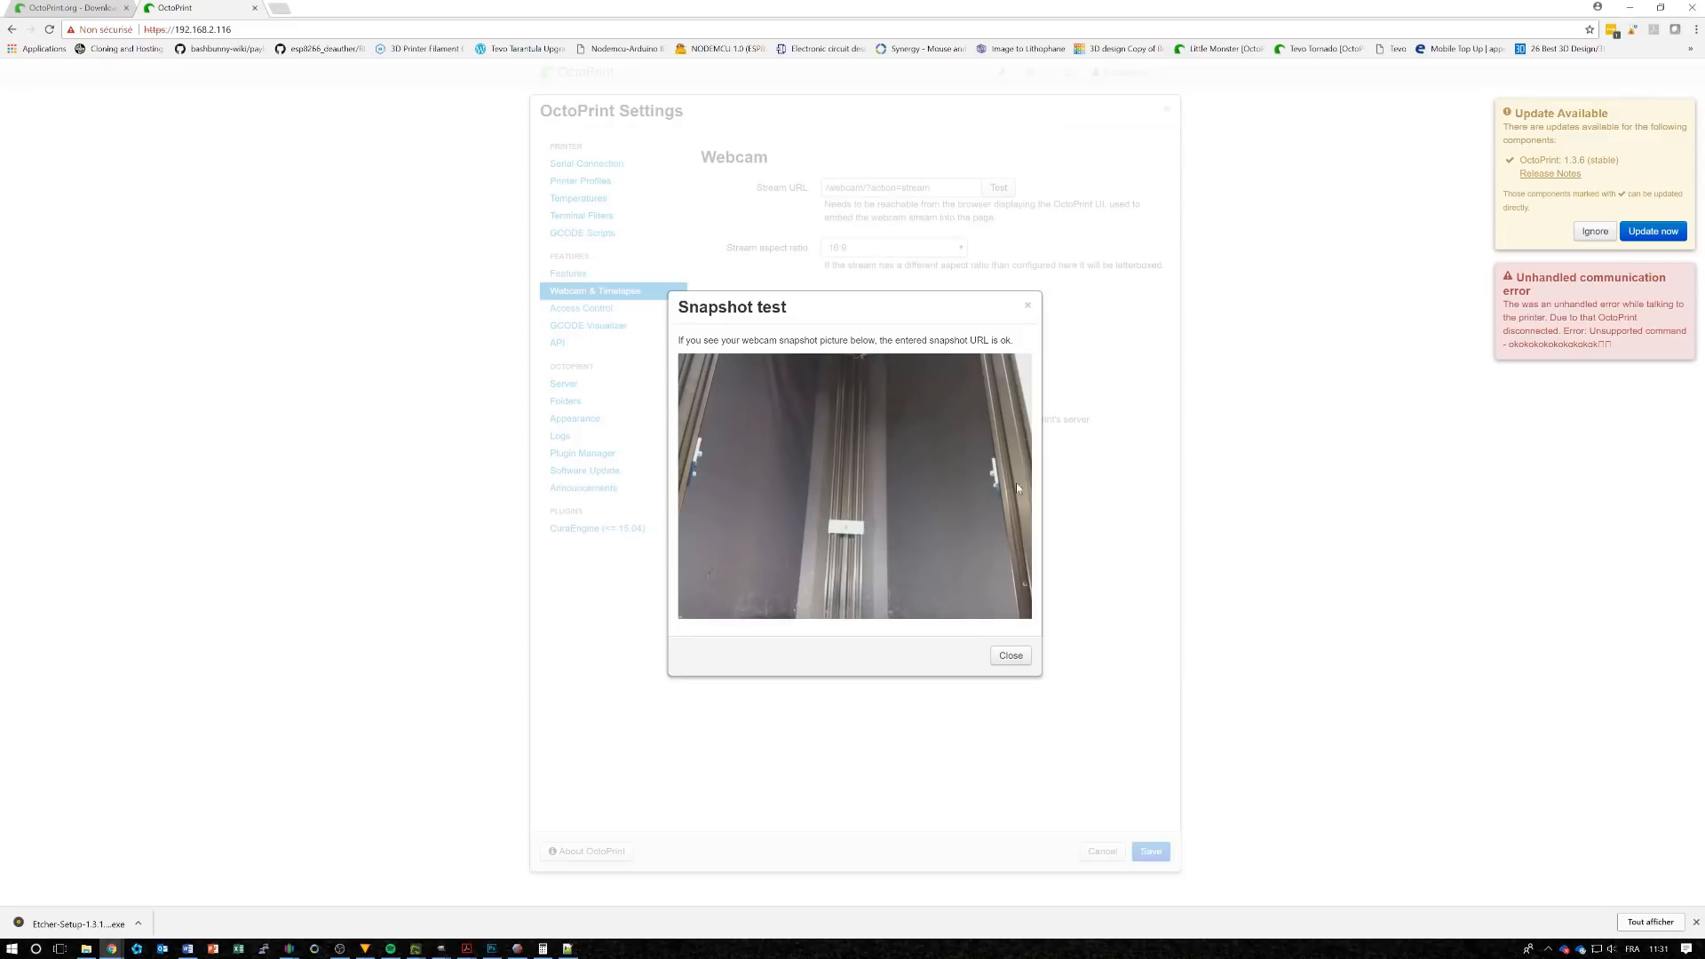
{"action": "left_click", "coordinate": [1010, 652]}
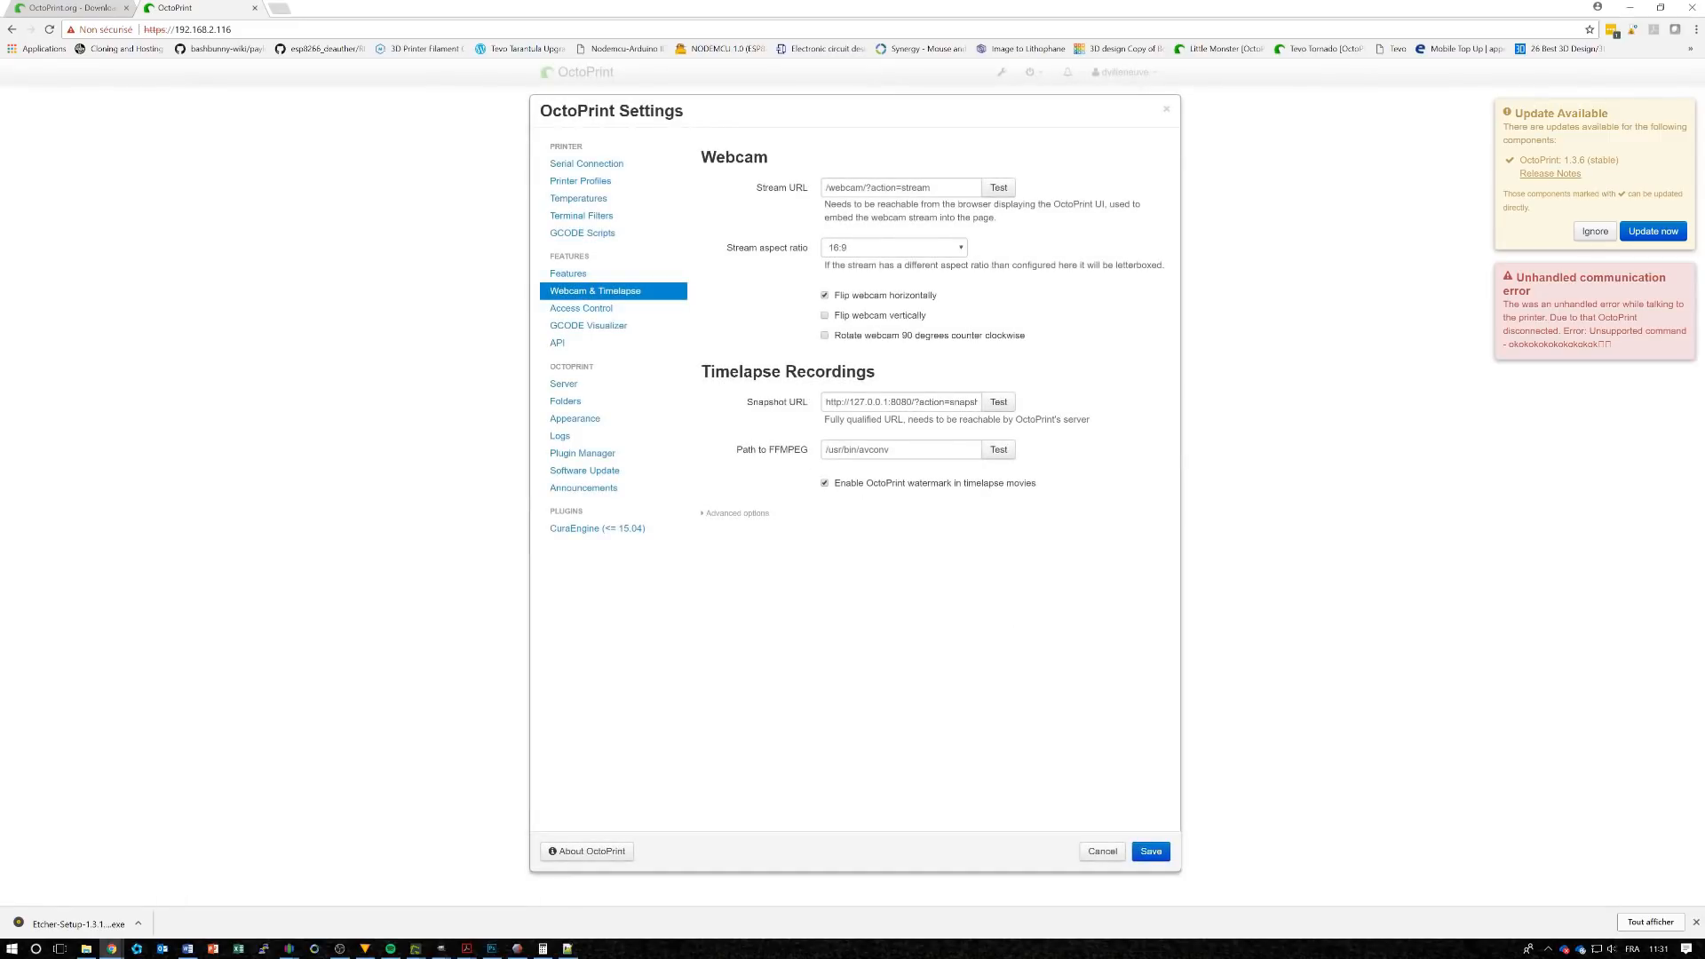
{"action": "left_click_drag", "start_coordinate": [924, 450], "coordinate": [823, 451]}
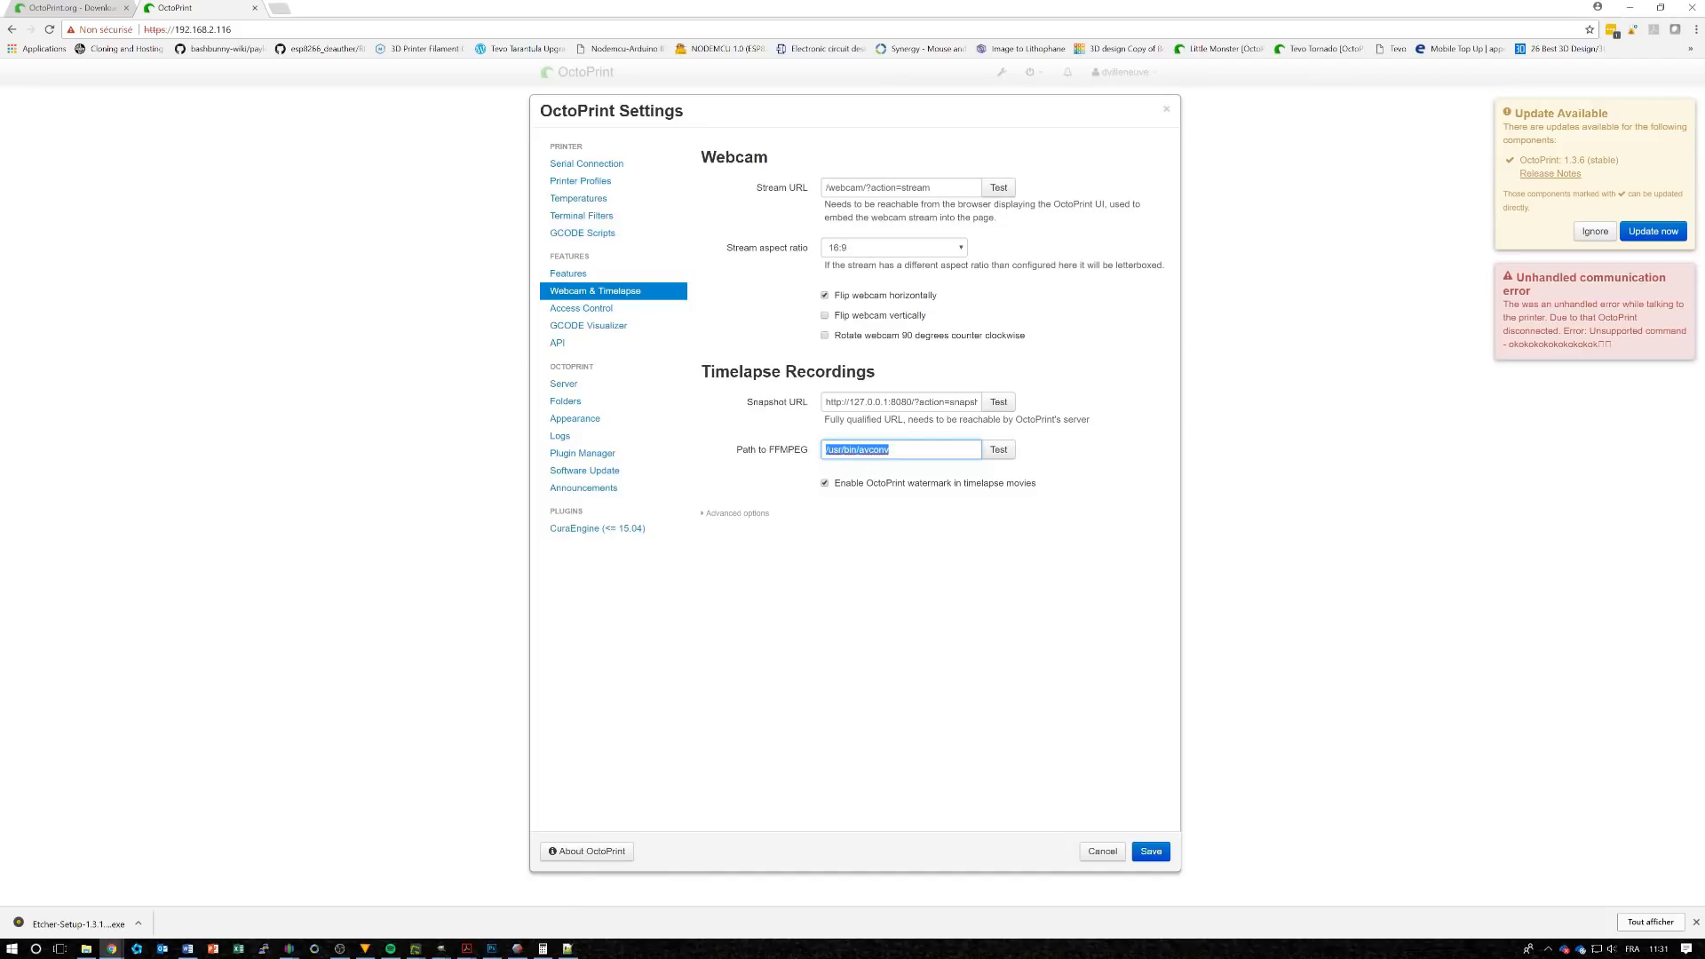
{"action": "left_click", "coordinate": [998, 450]}
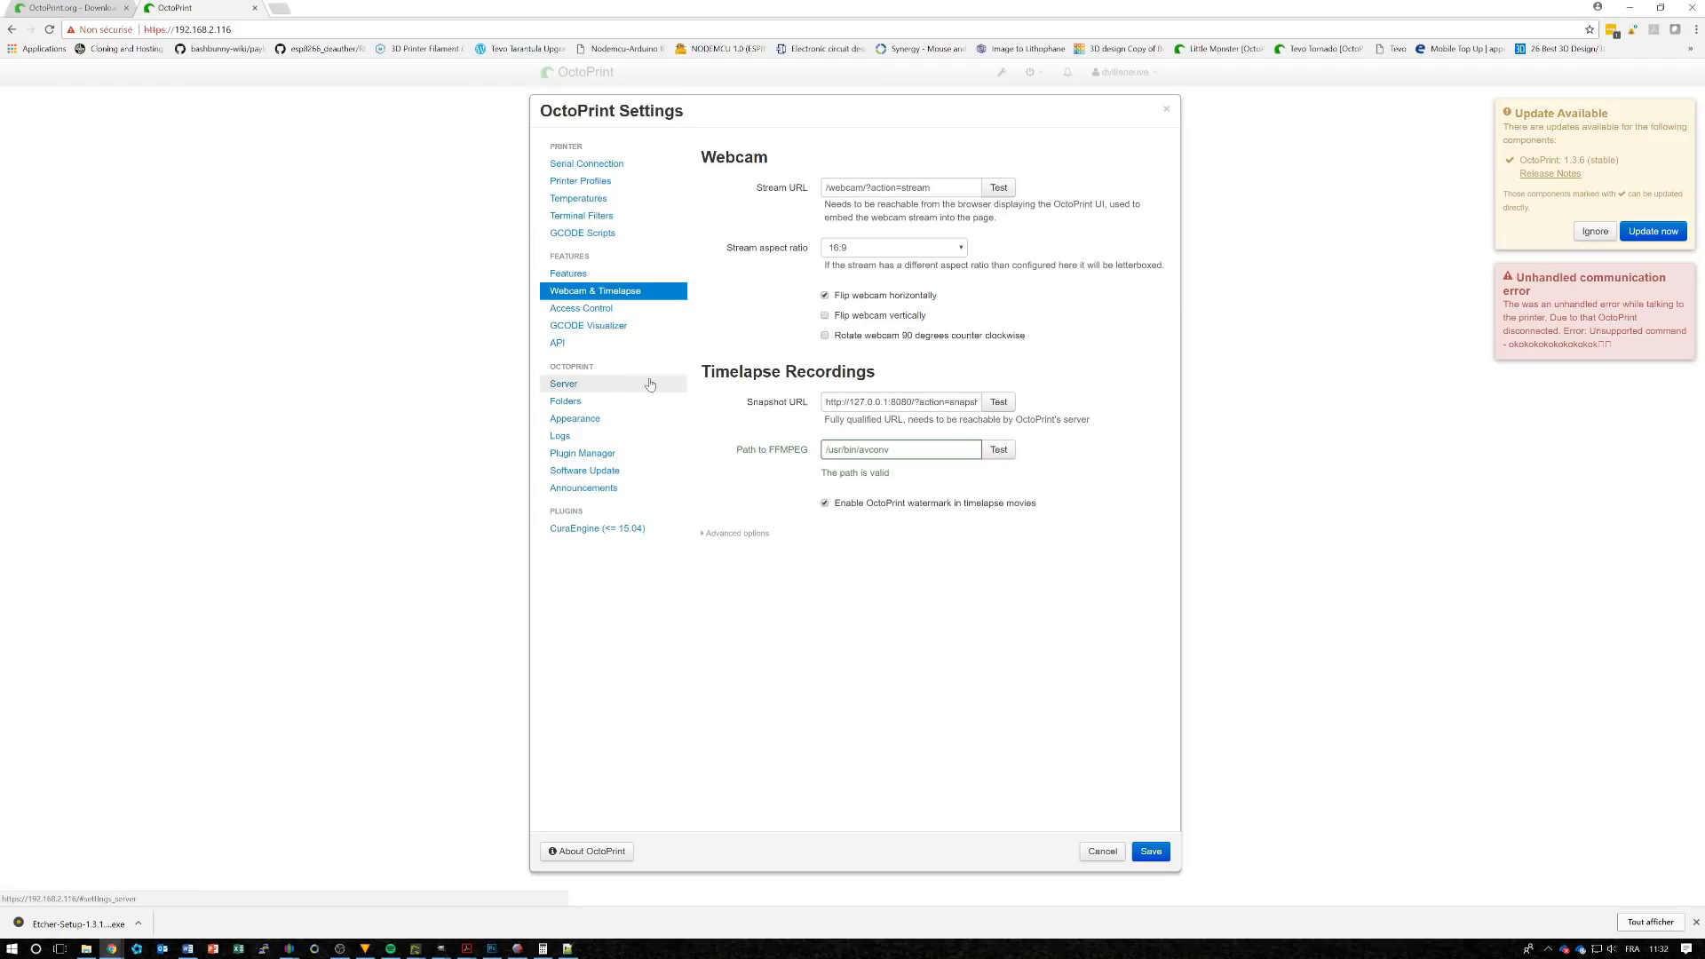
Review the access control users and server commands, and check for software updates
{"action": "left_click", "coordinate": [597, 309]}
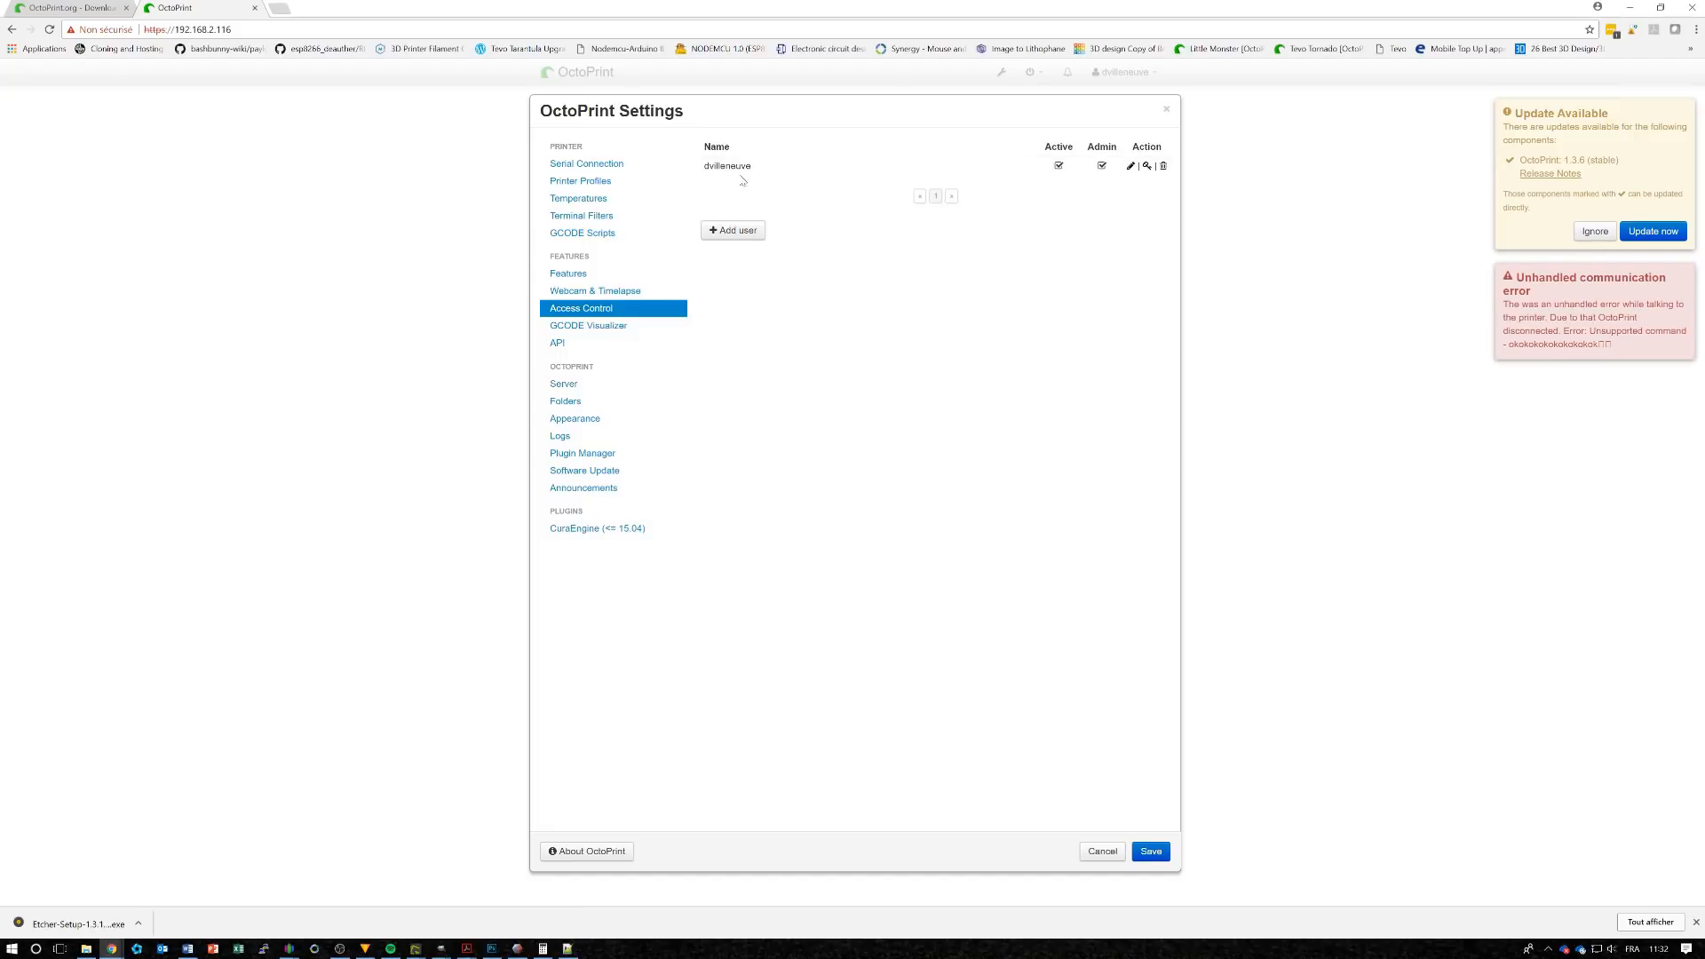
{"action": "left_click_drag", "start_coordinate": [706, 172], "coordinate": [762, 171]}
{"action": "left_click", "coordinate": [570, 387]}
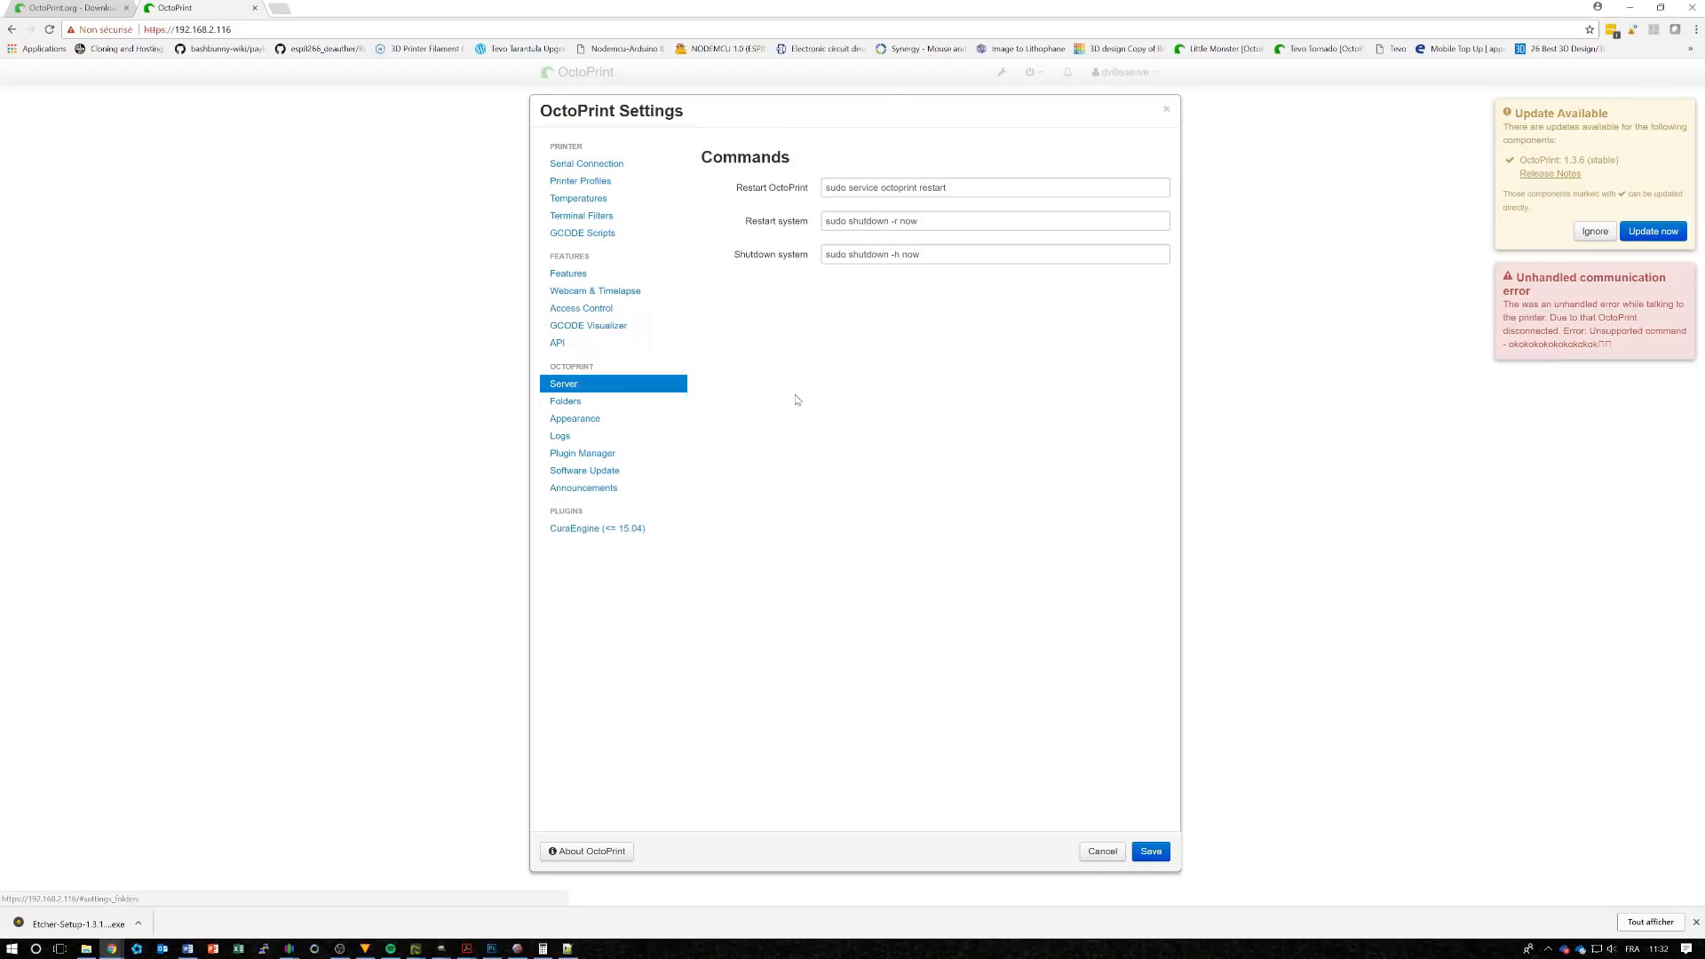
{"action": "left_click", "coordinate": [573, 471]}
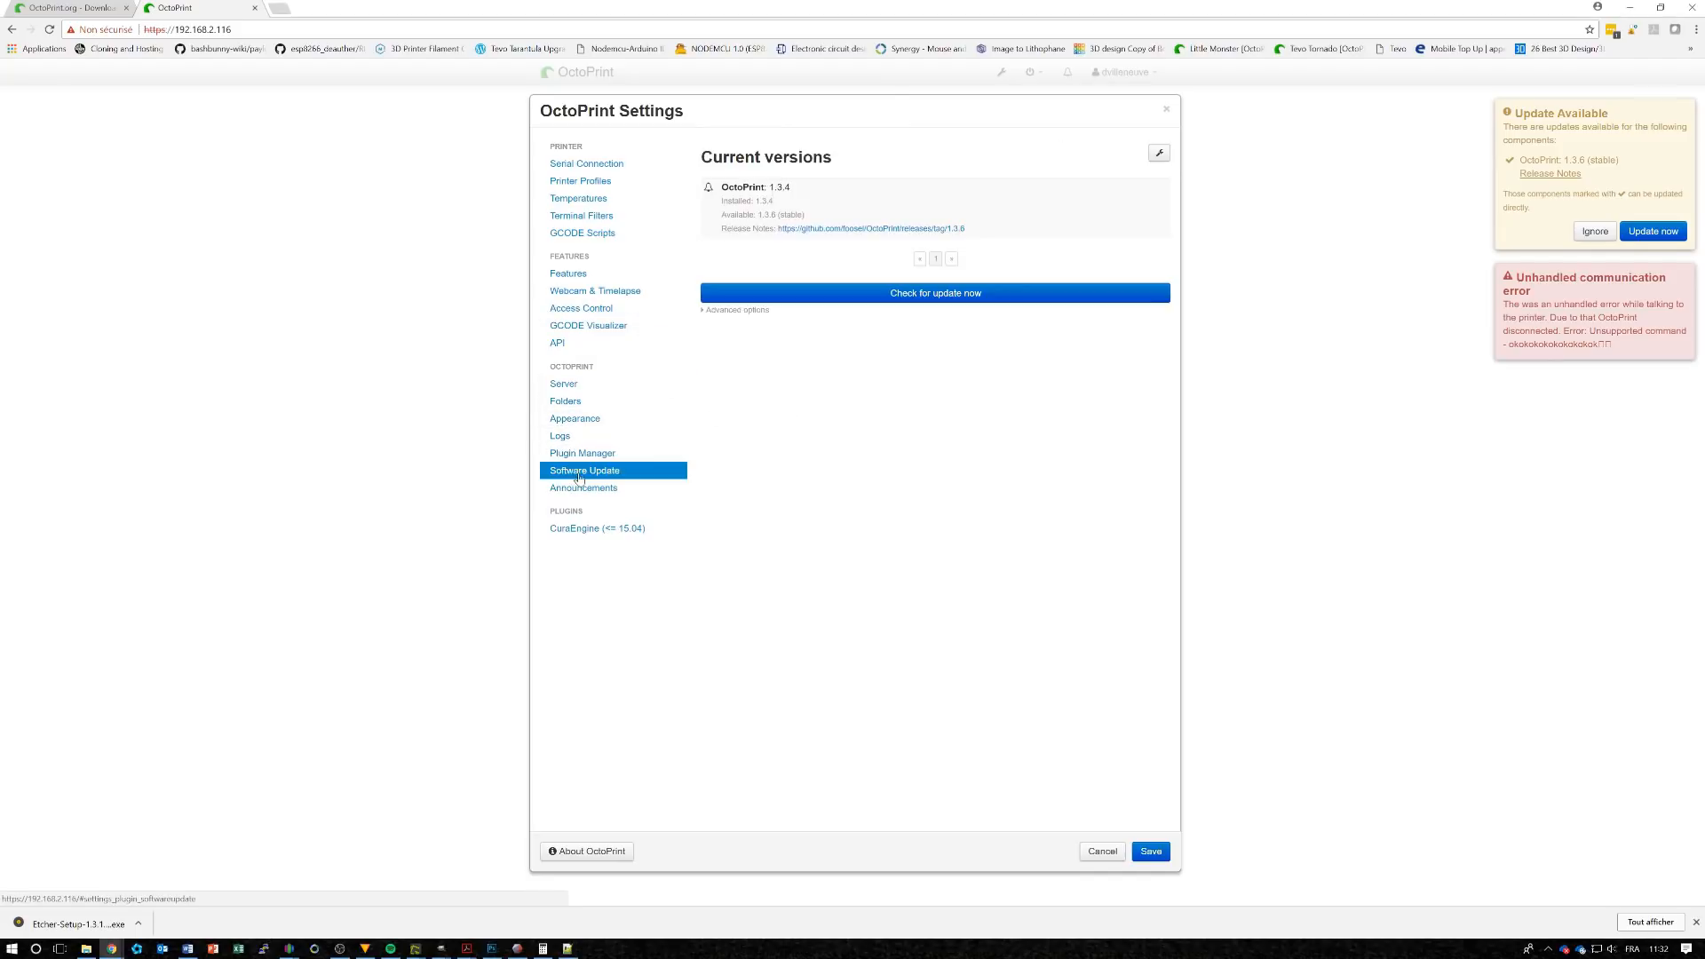
{"action": "left_click", "coordinate": [887, 297]}
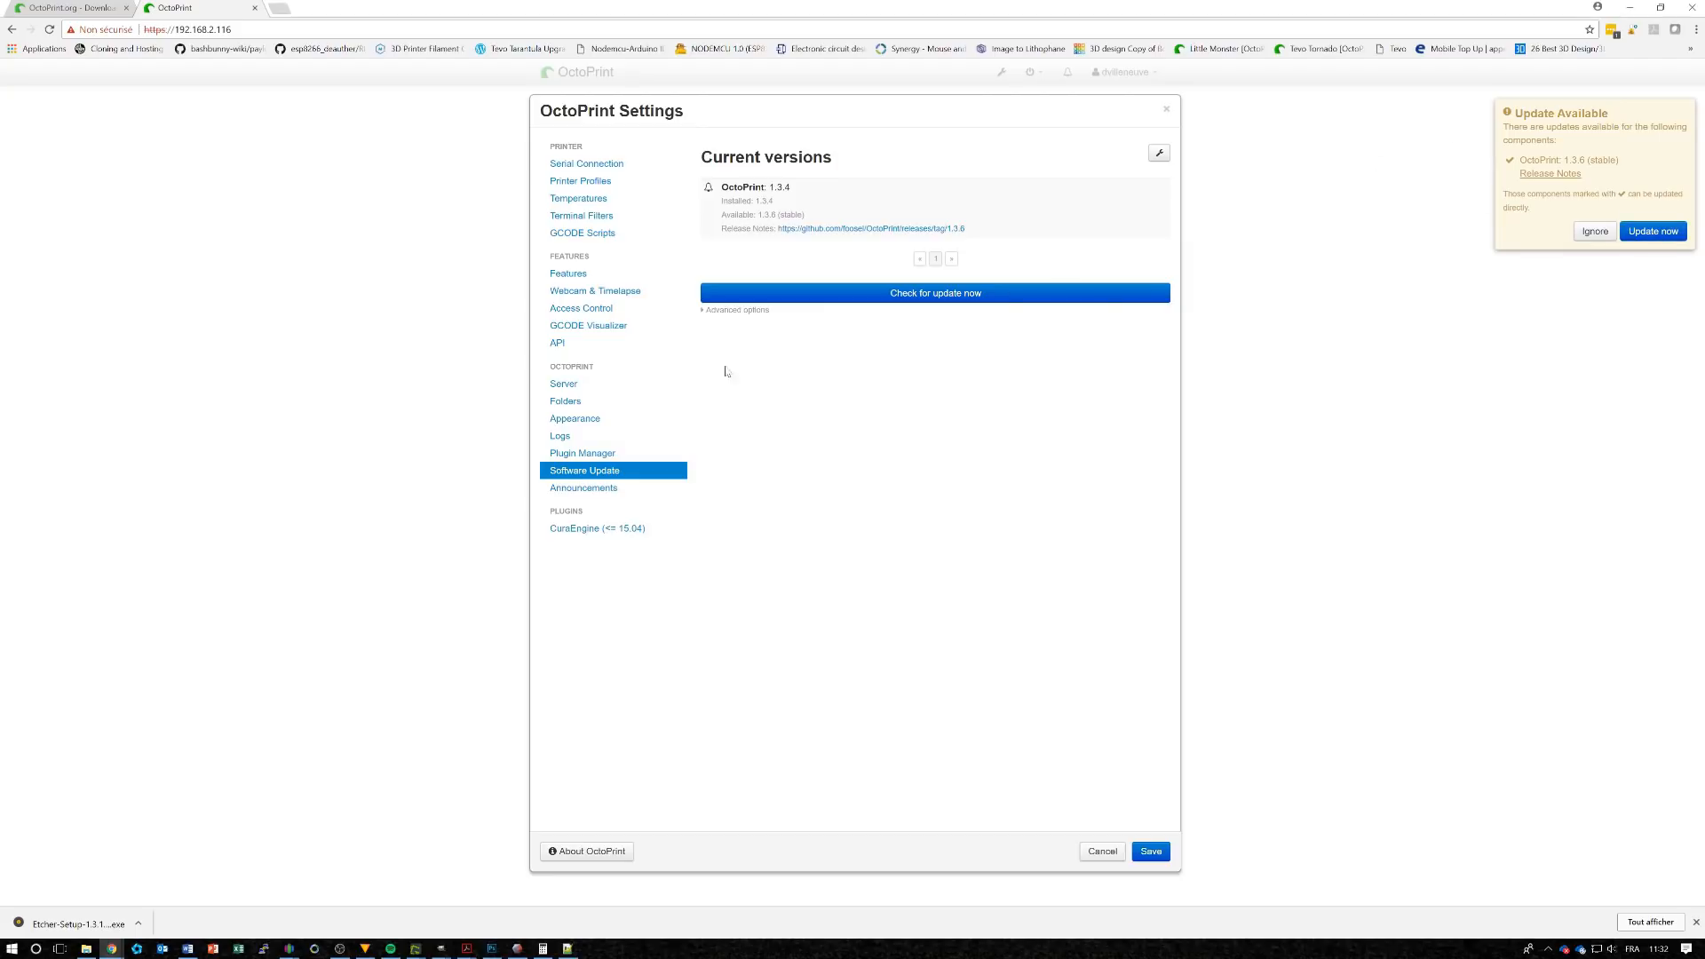
Search the plugin repository for "navbar", install the Navbar Temp plugin, and save the settings
{"action": "left_click", "coordinate": [599, 452]}
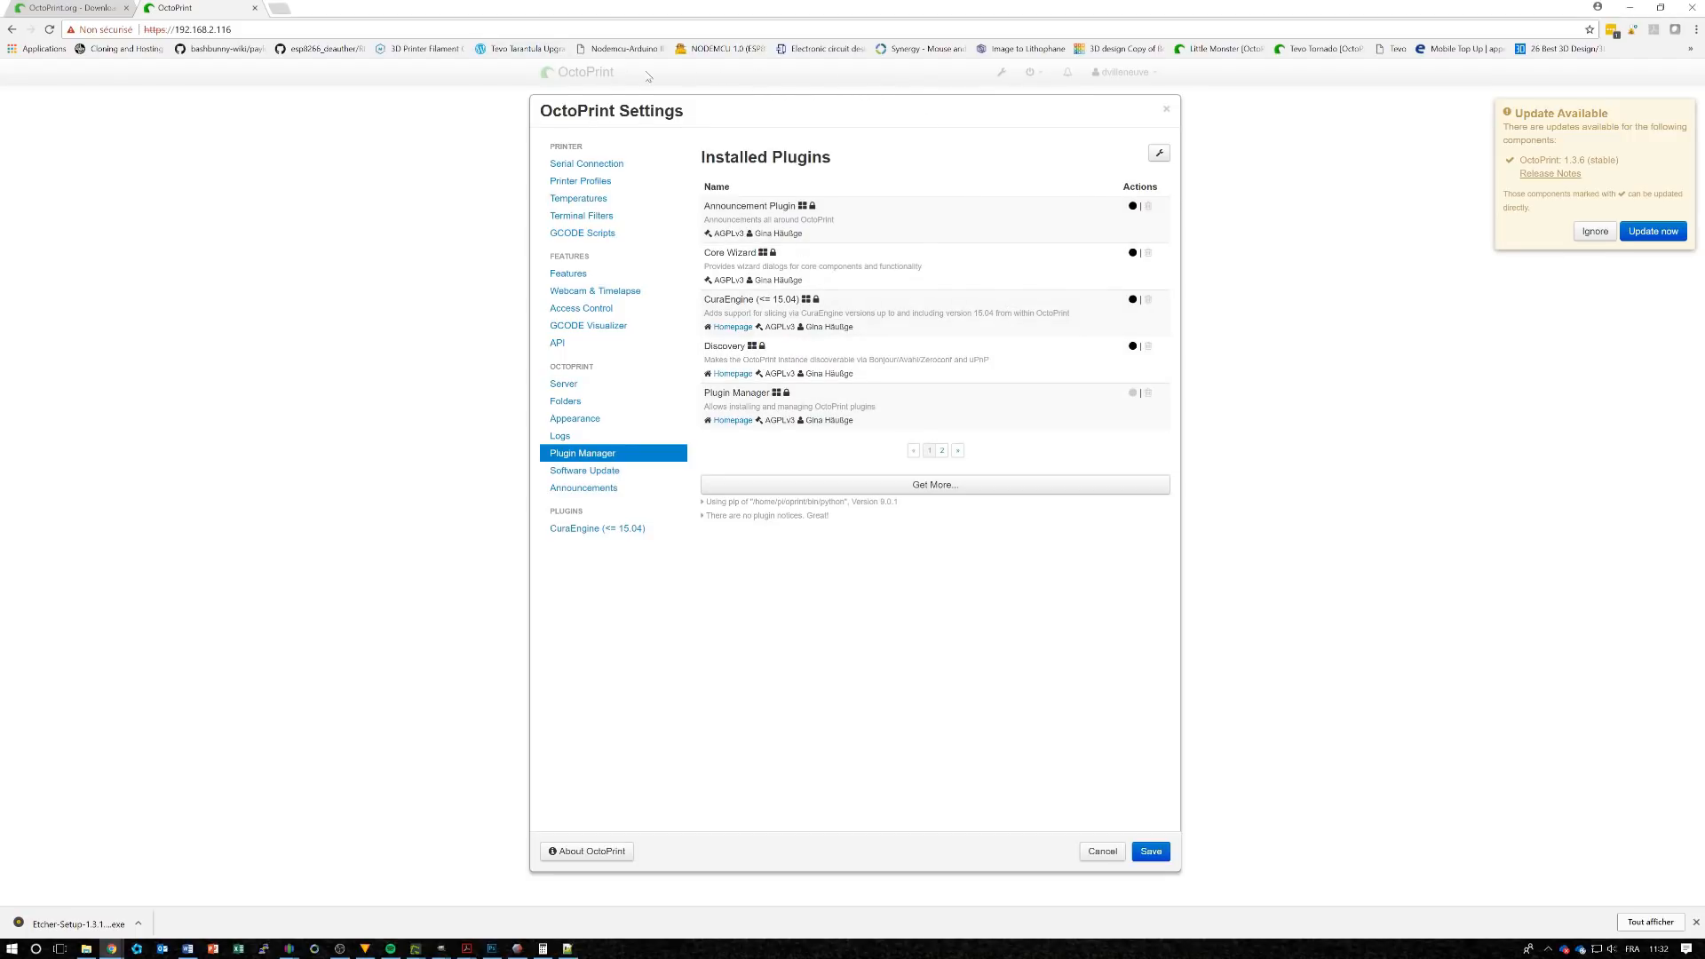
{"action": "left_click", "coordinate": [936, 490]}
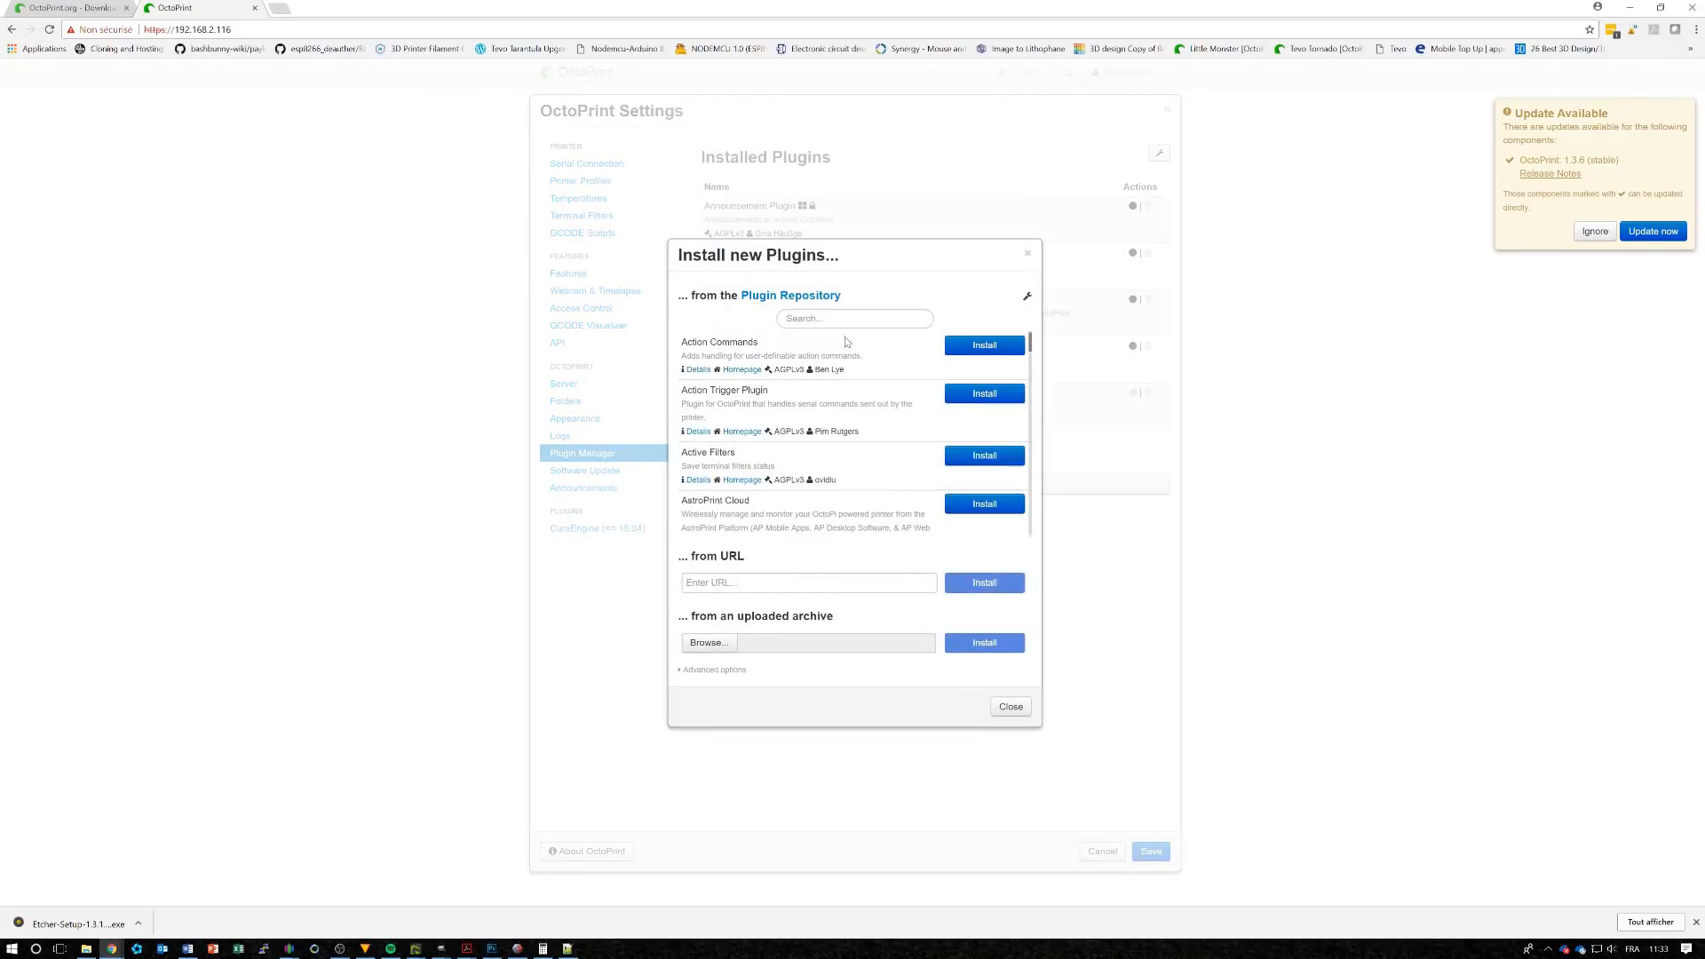
{"action": "type", "text": "navba"}
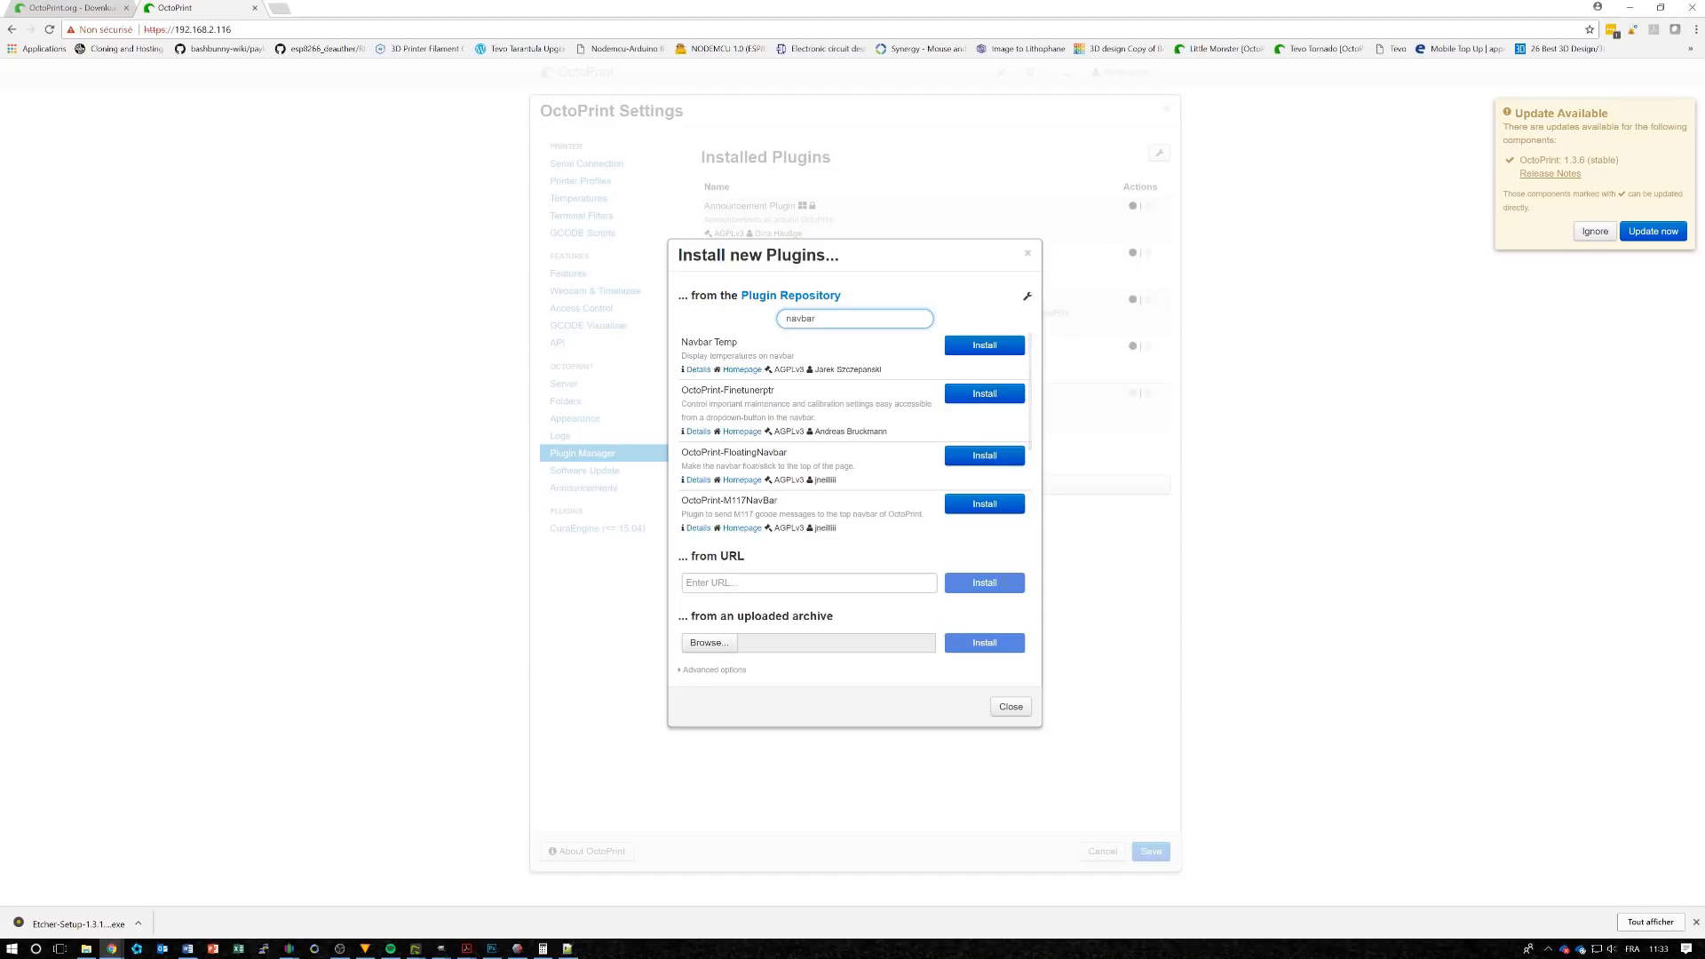
{"action": "type", "text": "r"}
{"action": "left_click", "coordinate": [1012, 343]}
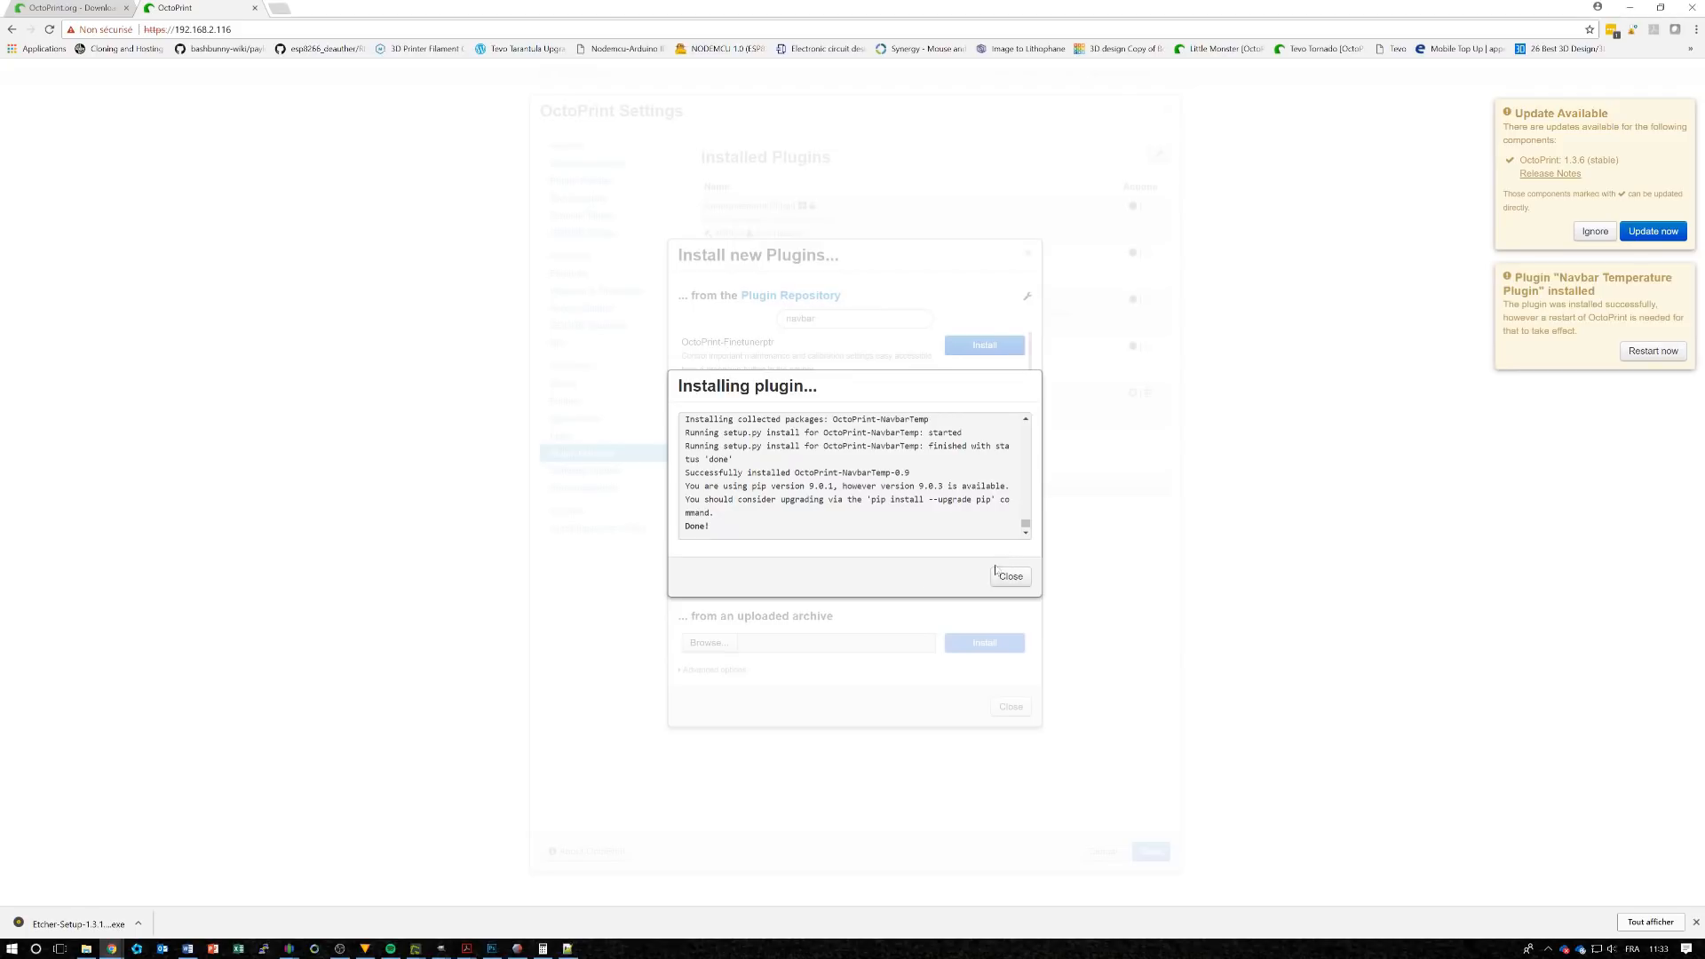
{"action": "left_click_drag", "start_coordinate": [733, 533], "coordinate": [660, 534]}
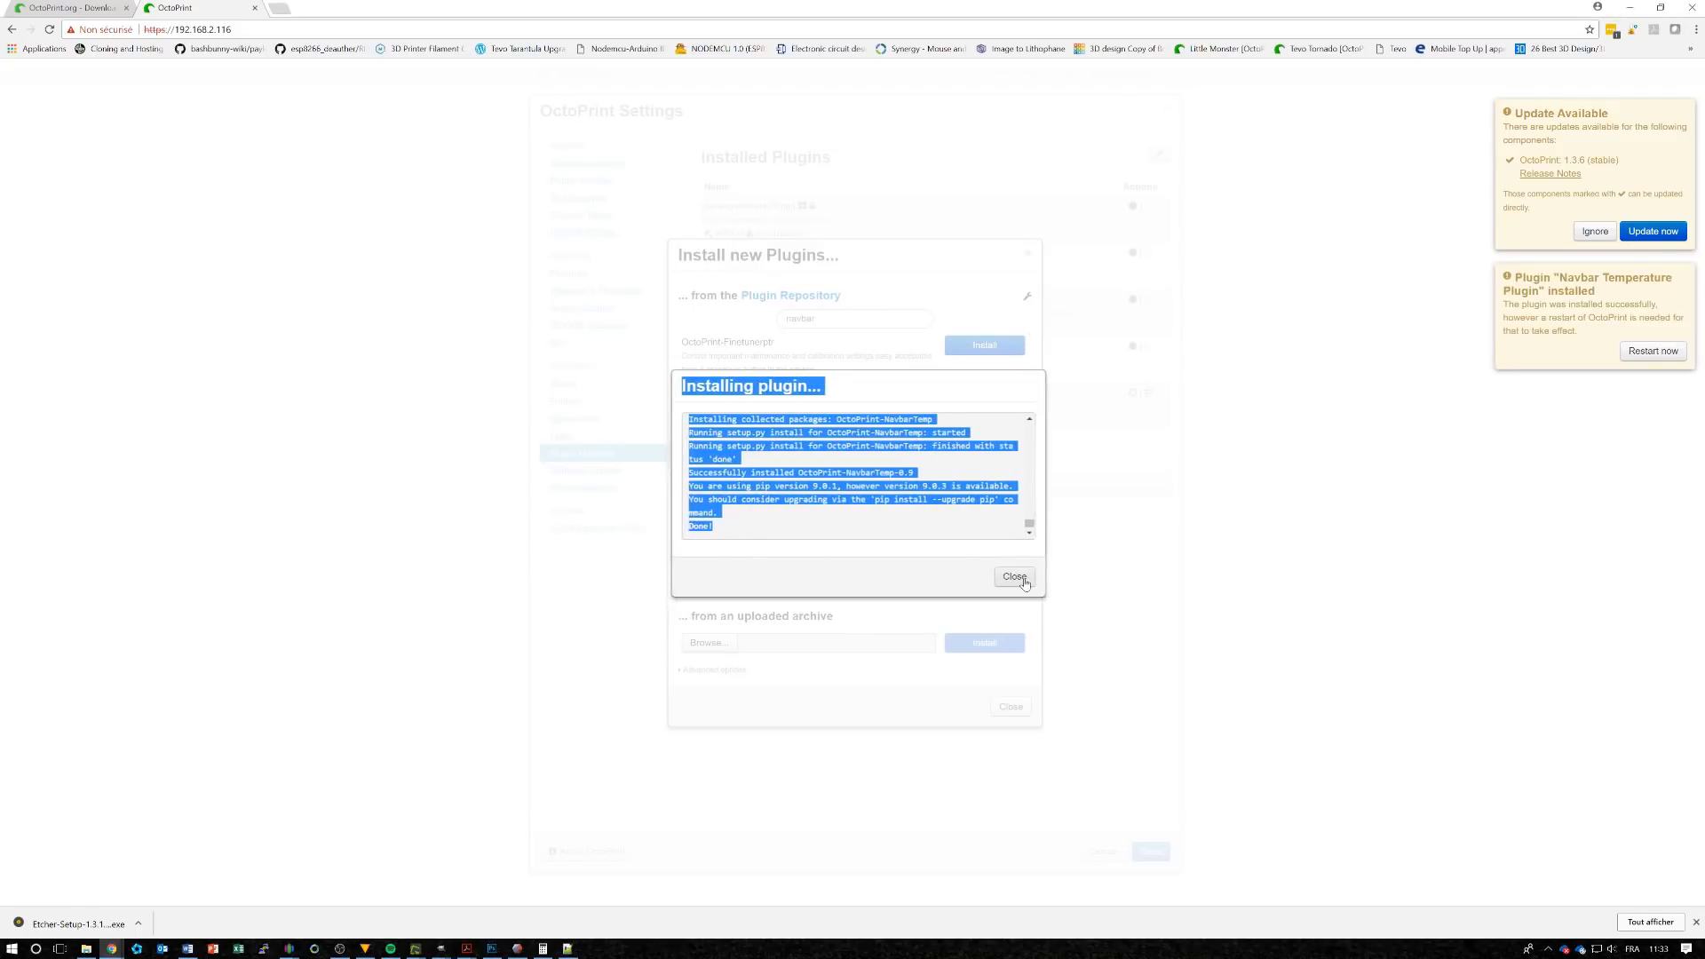
{"action": "left_click", "coordinate": [1023, 578]}
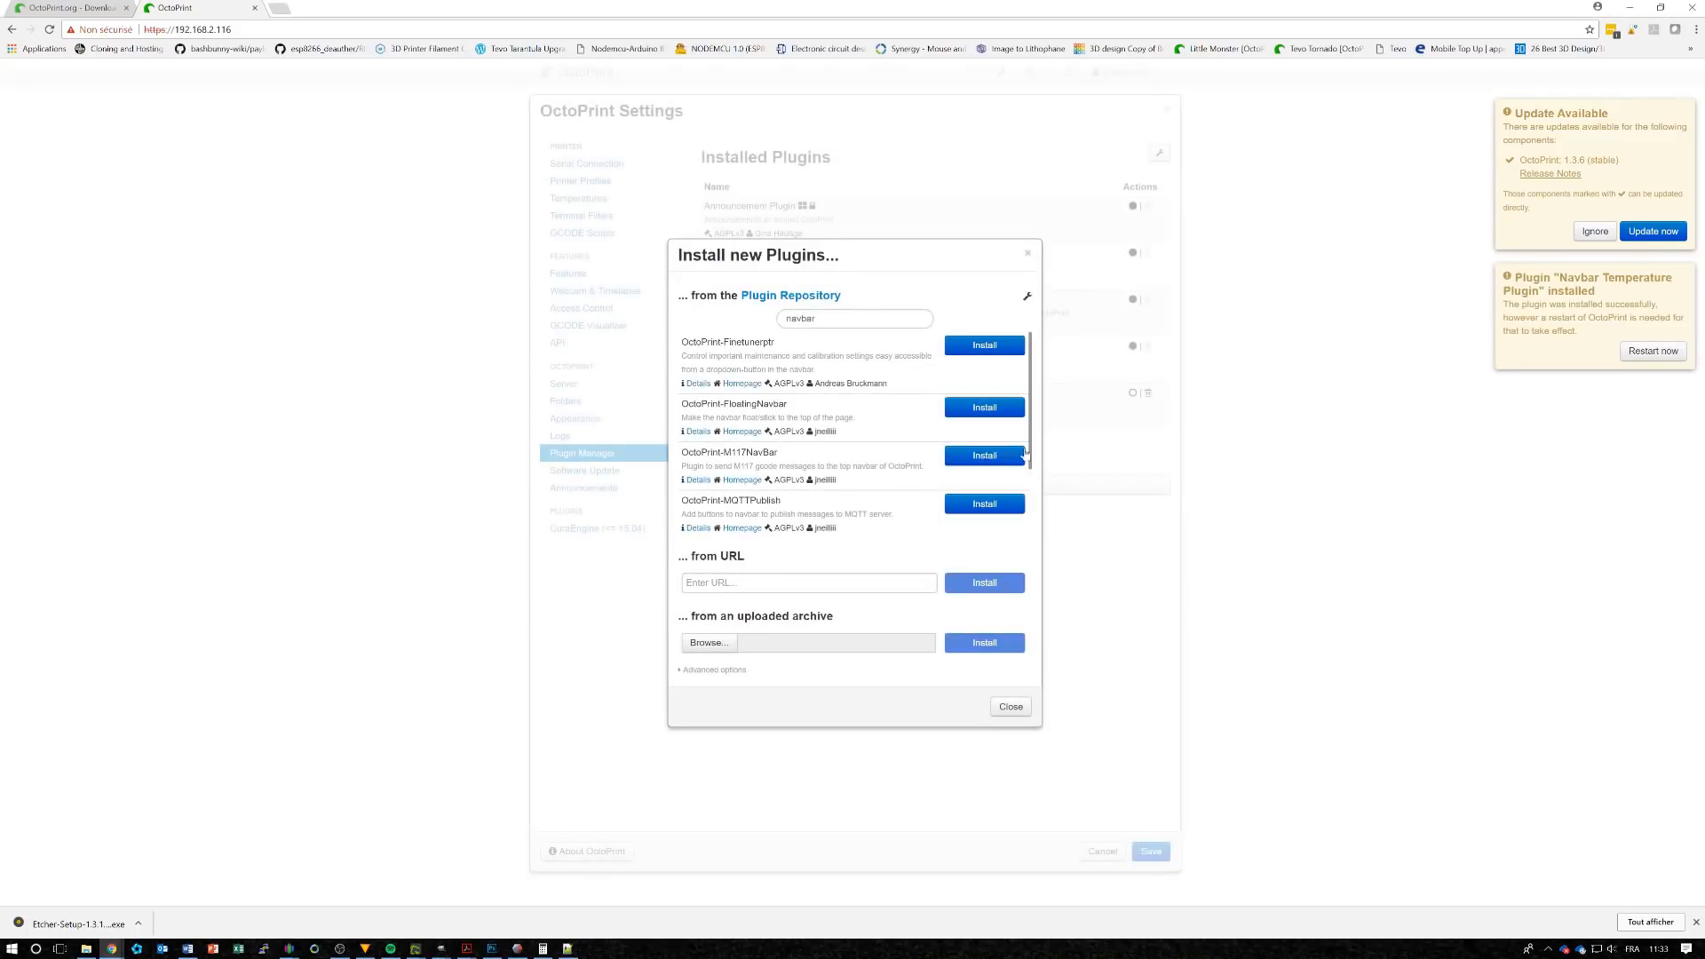
{"action": "left_click", "coordinate": [1010, 707]}
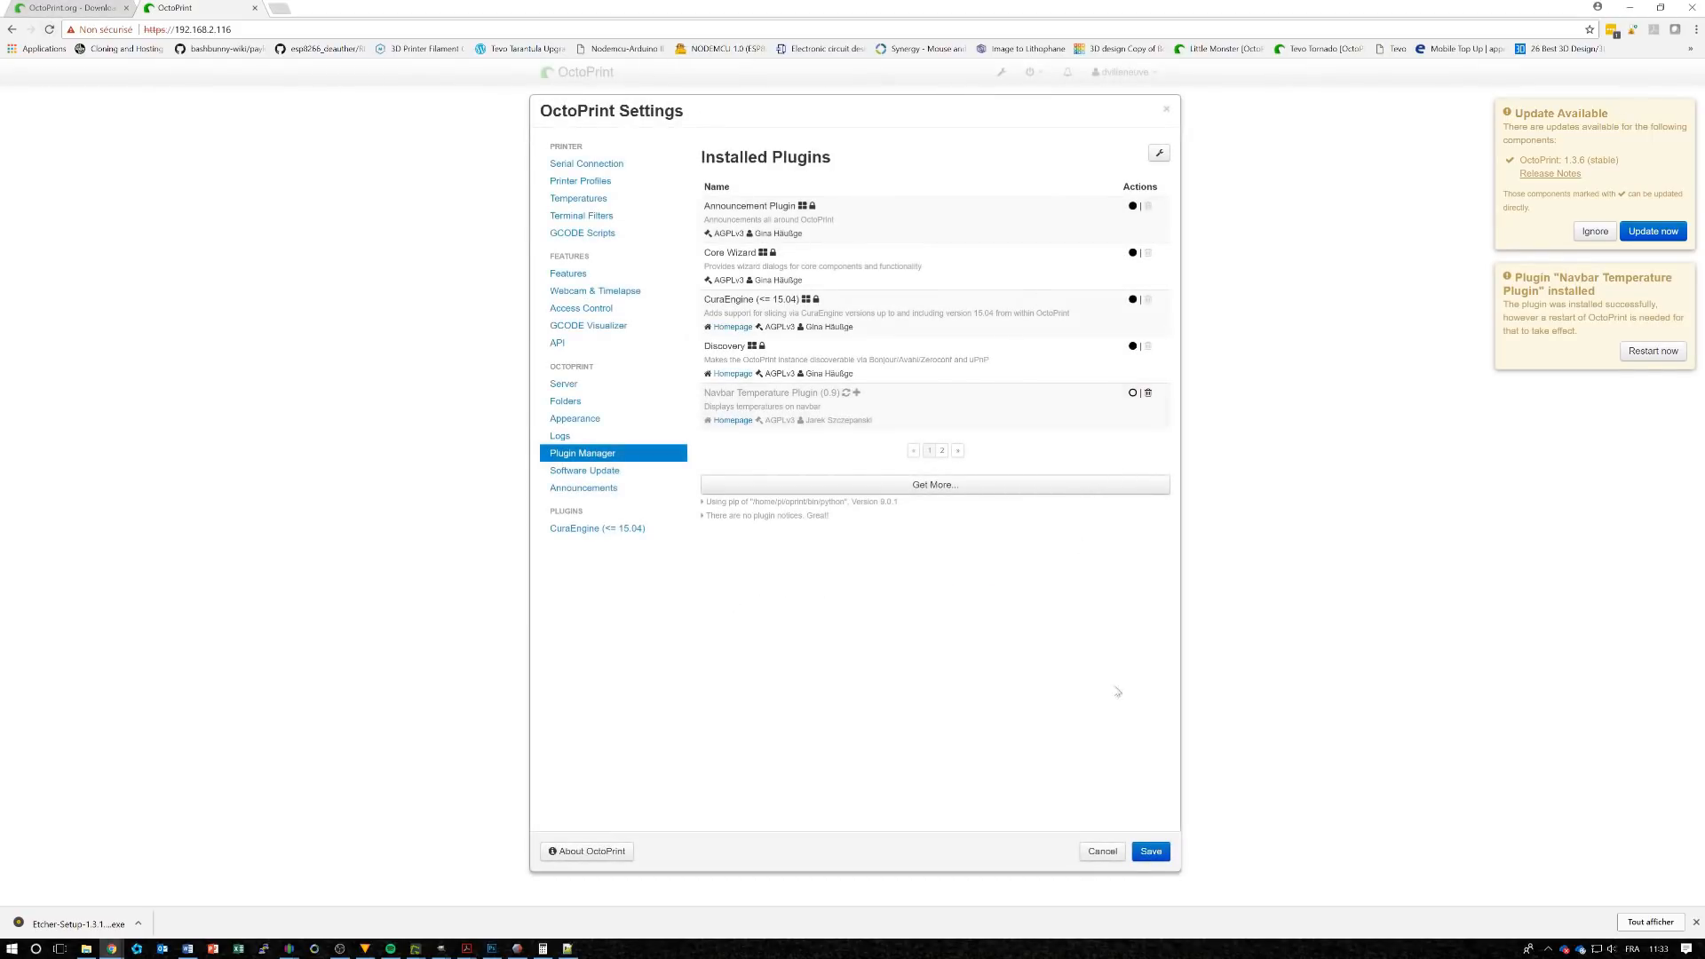
{"action": "left_click", "coordinate": [1147, 849]}
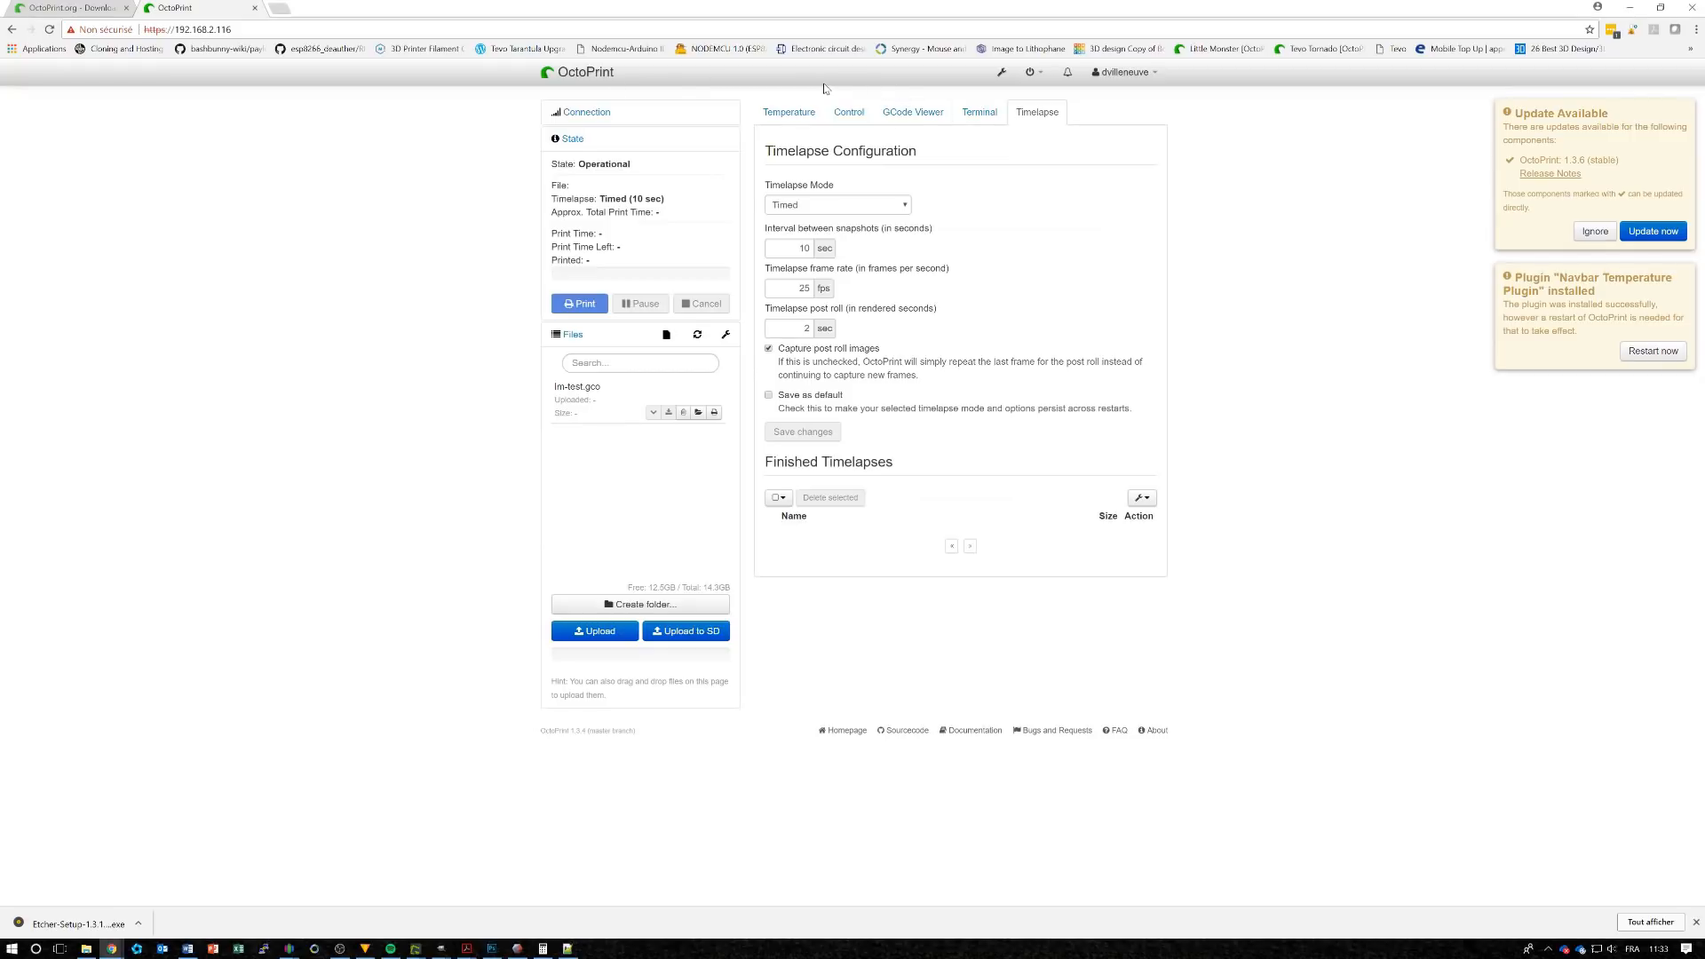
Reload the OctoPrint page and update OctoPrint to version 1.3.6 (stable), approving the server restart
{"action": "left_click", "coordinate": [48, 30]}
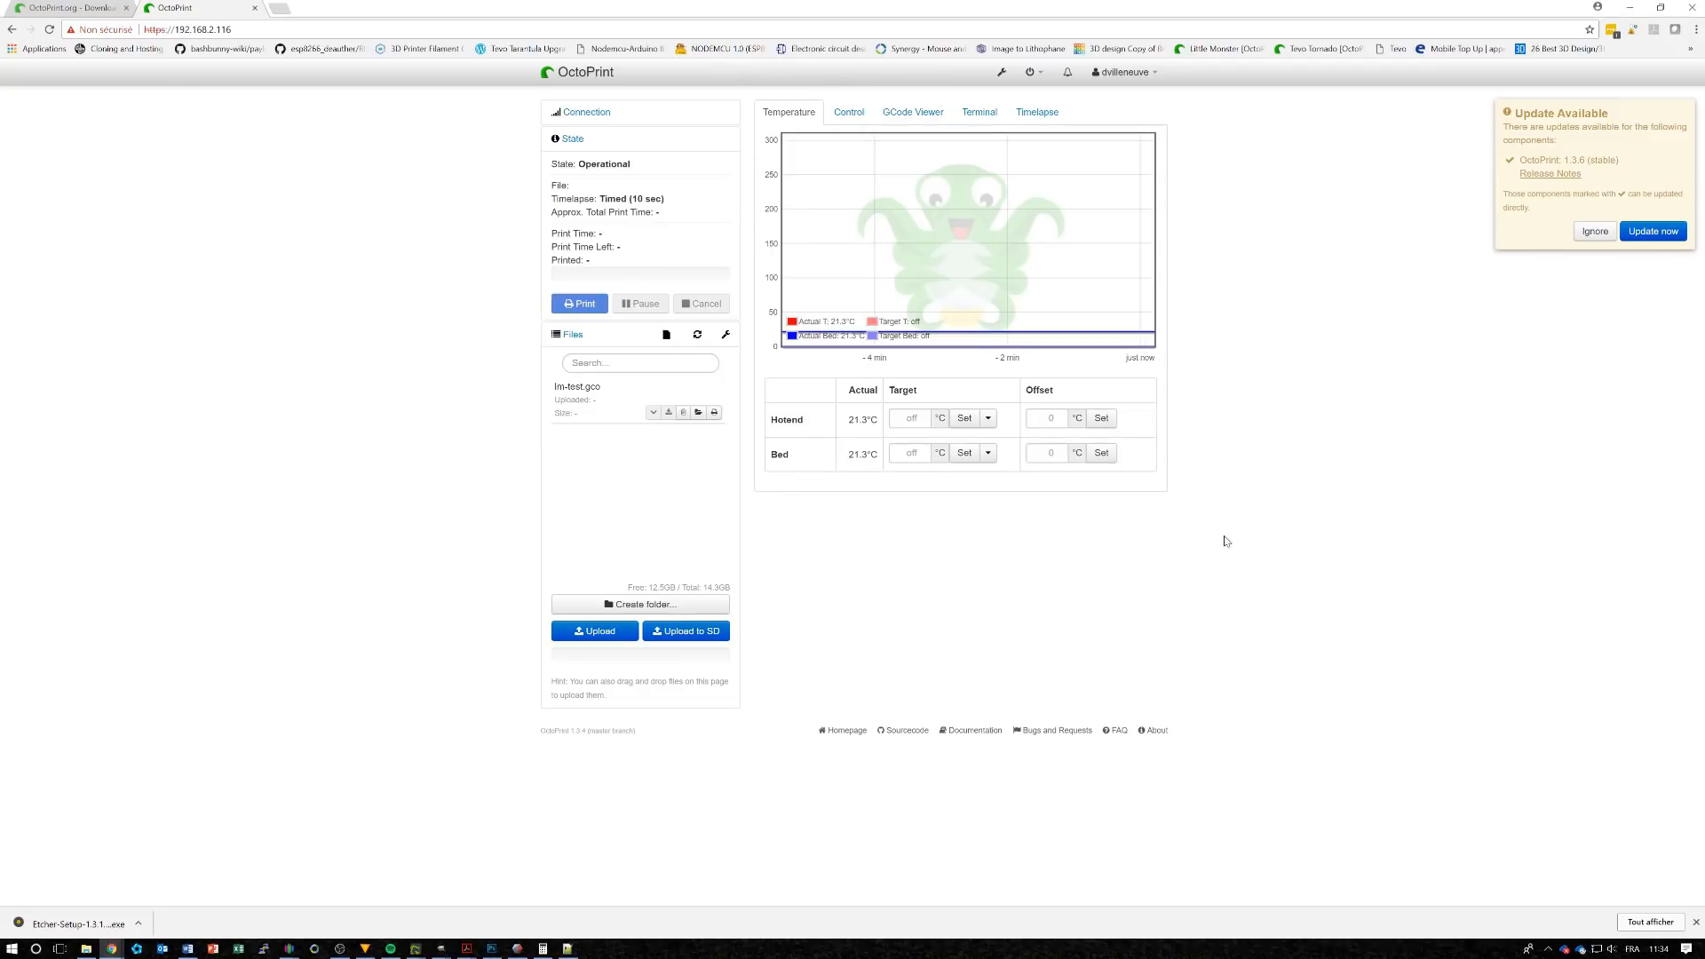
{"action": "left_click", "coordinate": [1656, 233]}
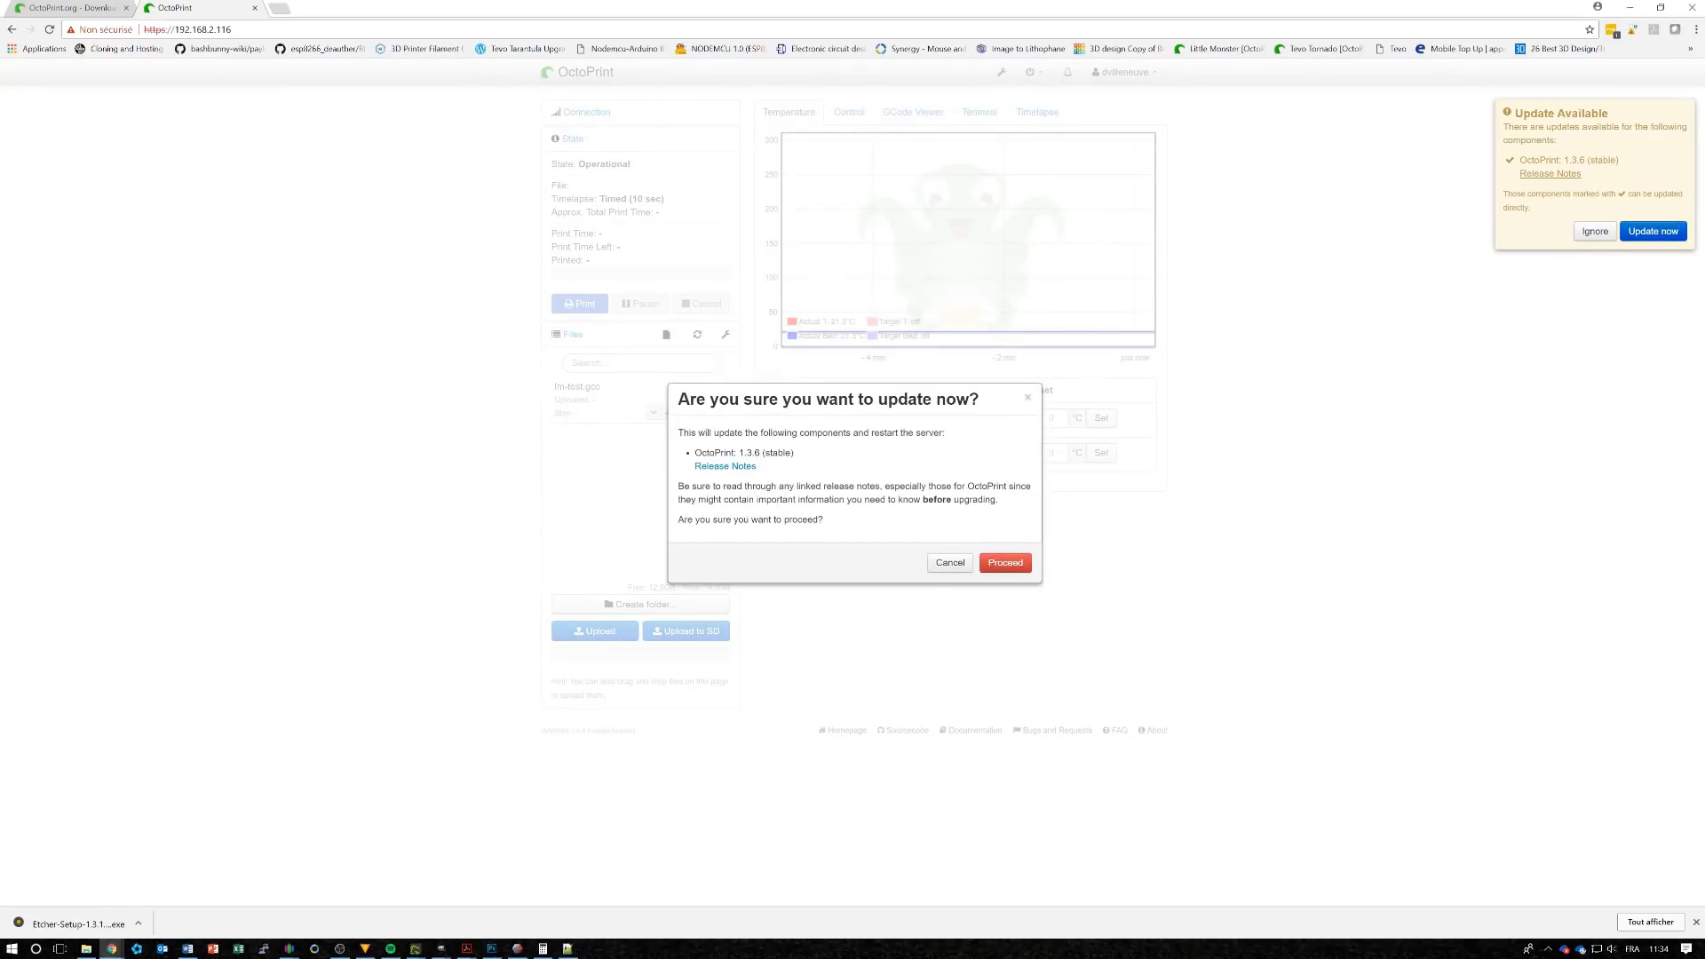
{"action": "double_click", "coordinate": [751, 453]}
{"action": "left_click", "coordinate": [1004, 563]}
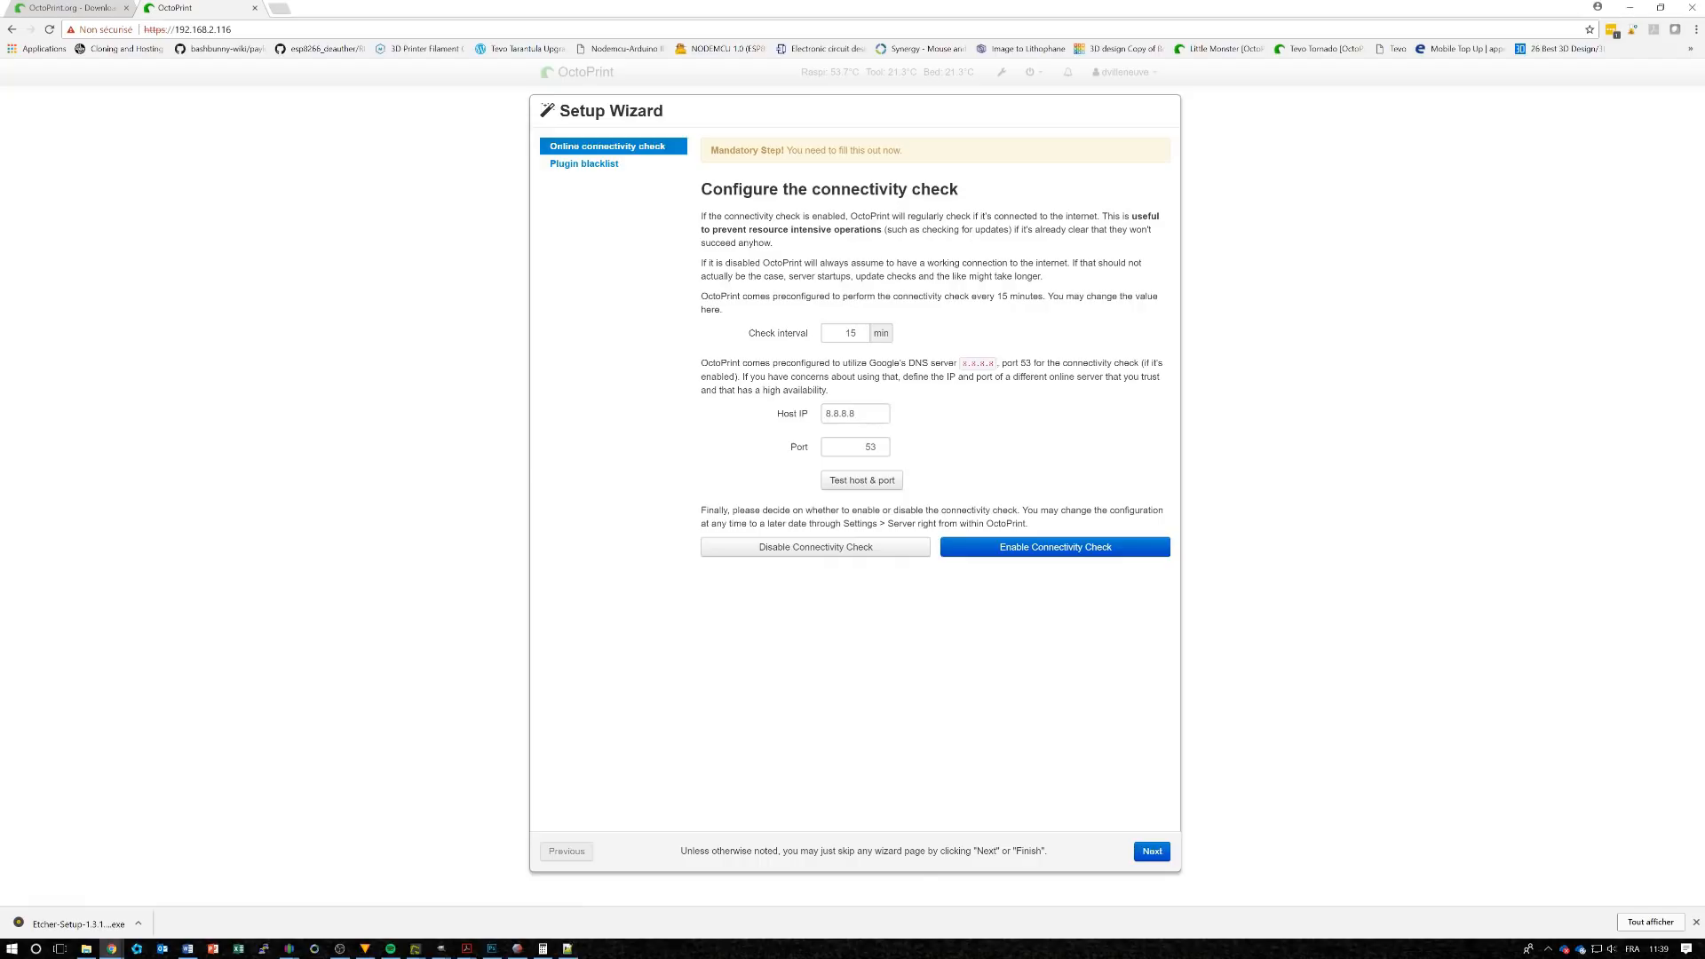
Enable the connectivity check and plugin blacklist processing, finish the setup wizard, and review the printer connection settings
{"action": "left_click", "coordinate": [1056, 549]}
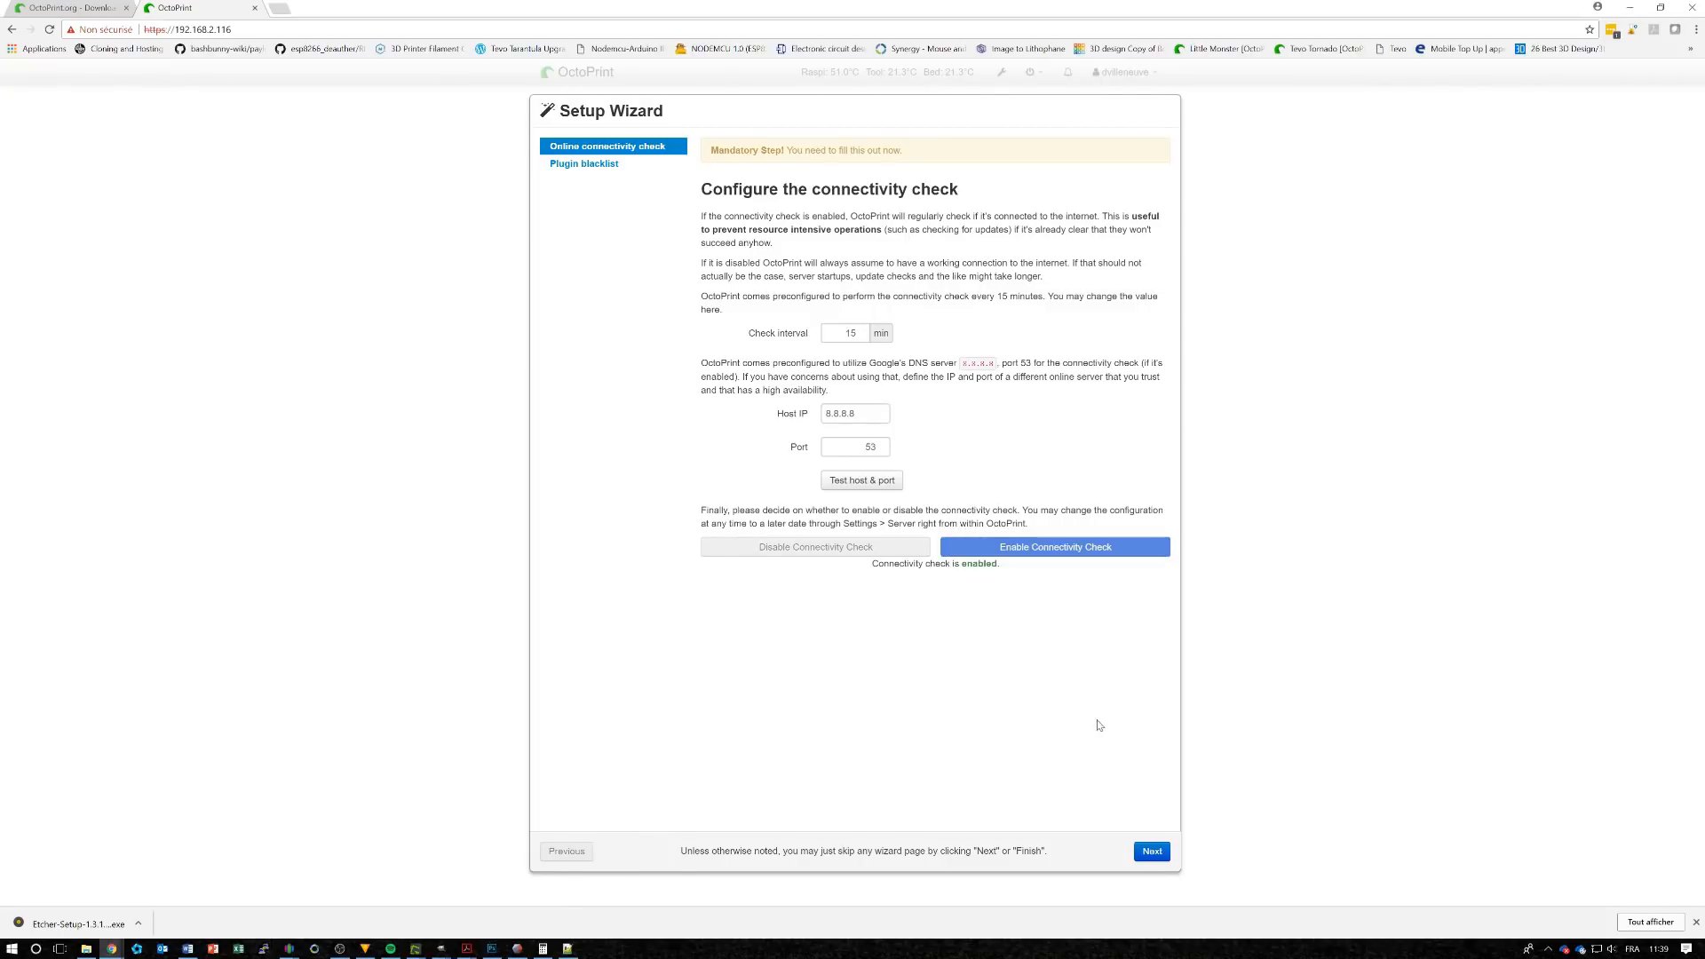
{"action": "left_click", "coordinate": [1151, 850]}
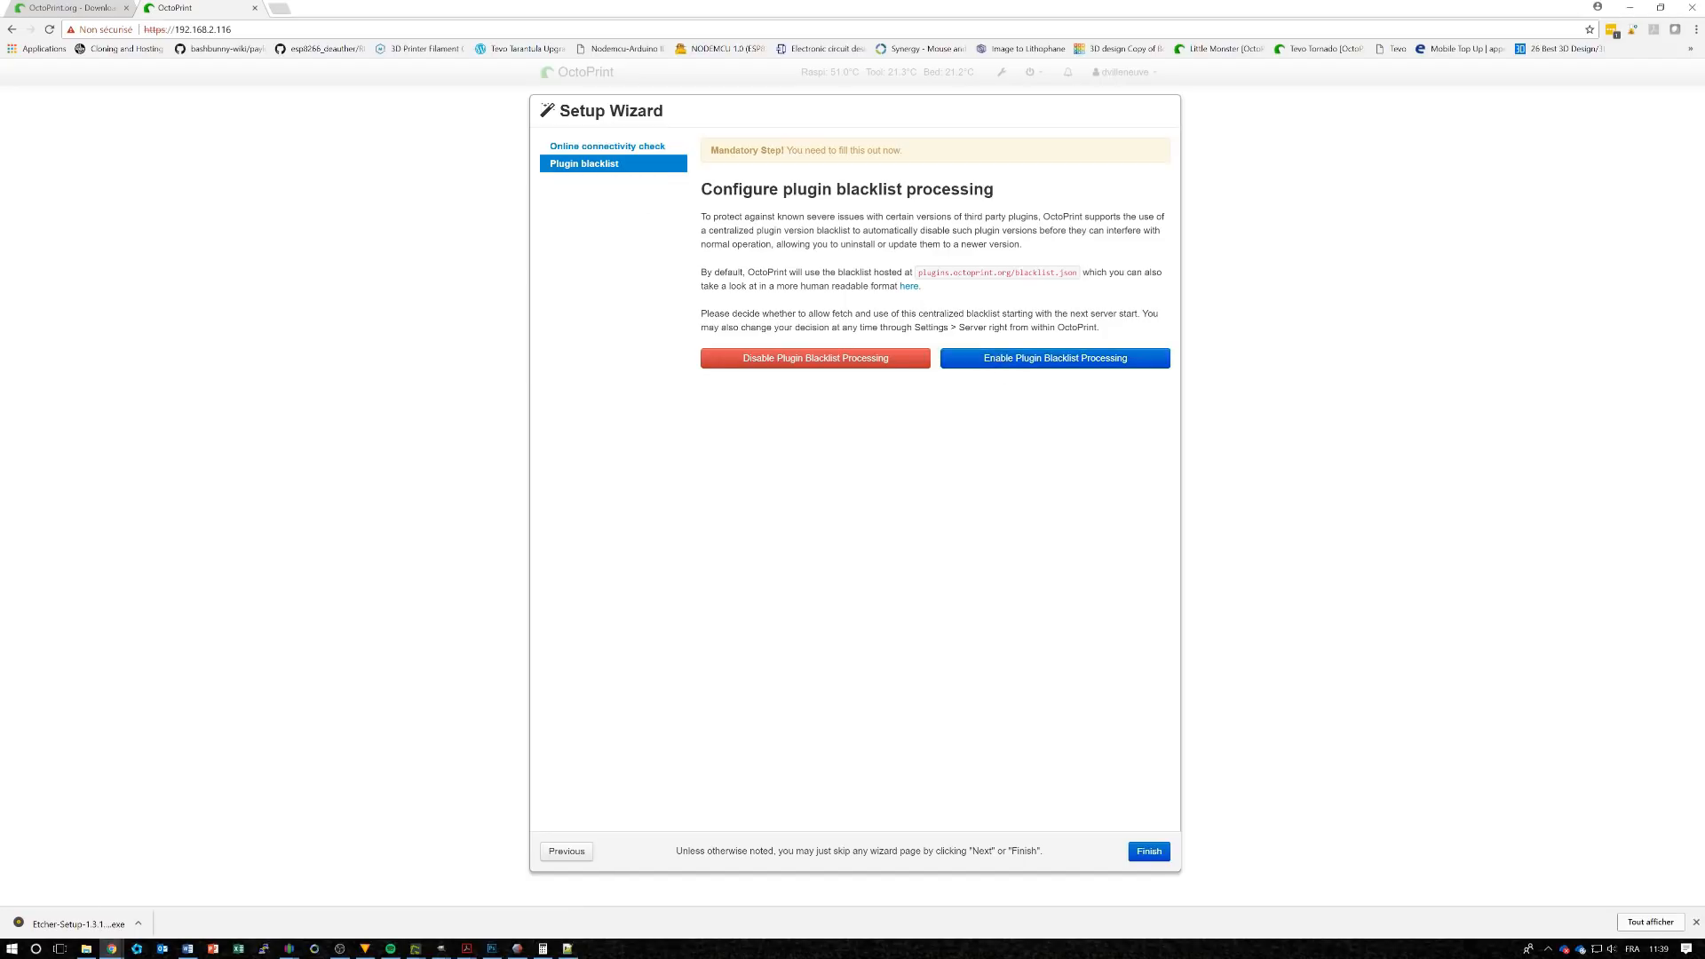
{"action": "left_click", "coordinate": [1030, 360]}
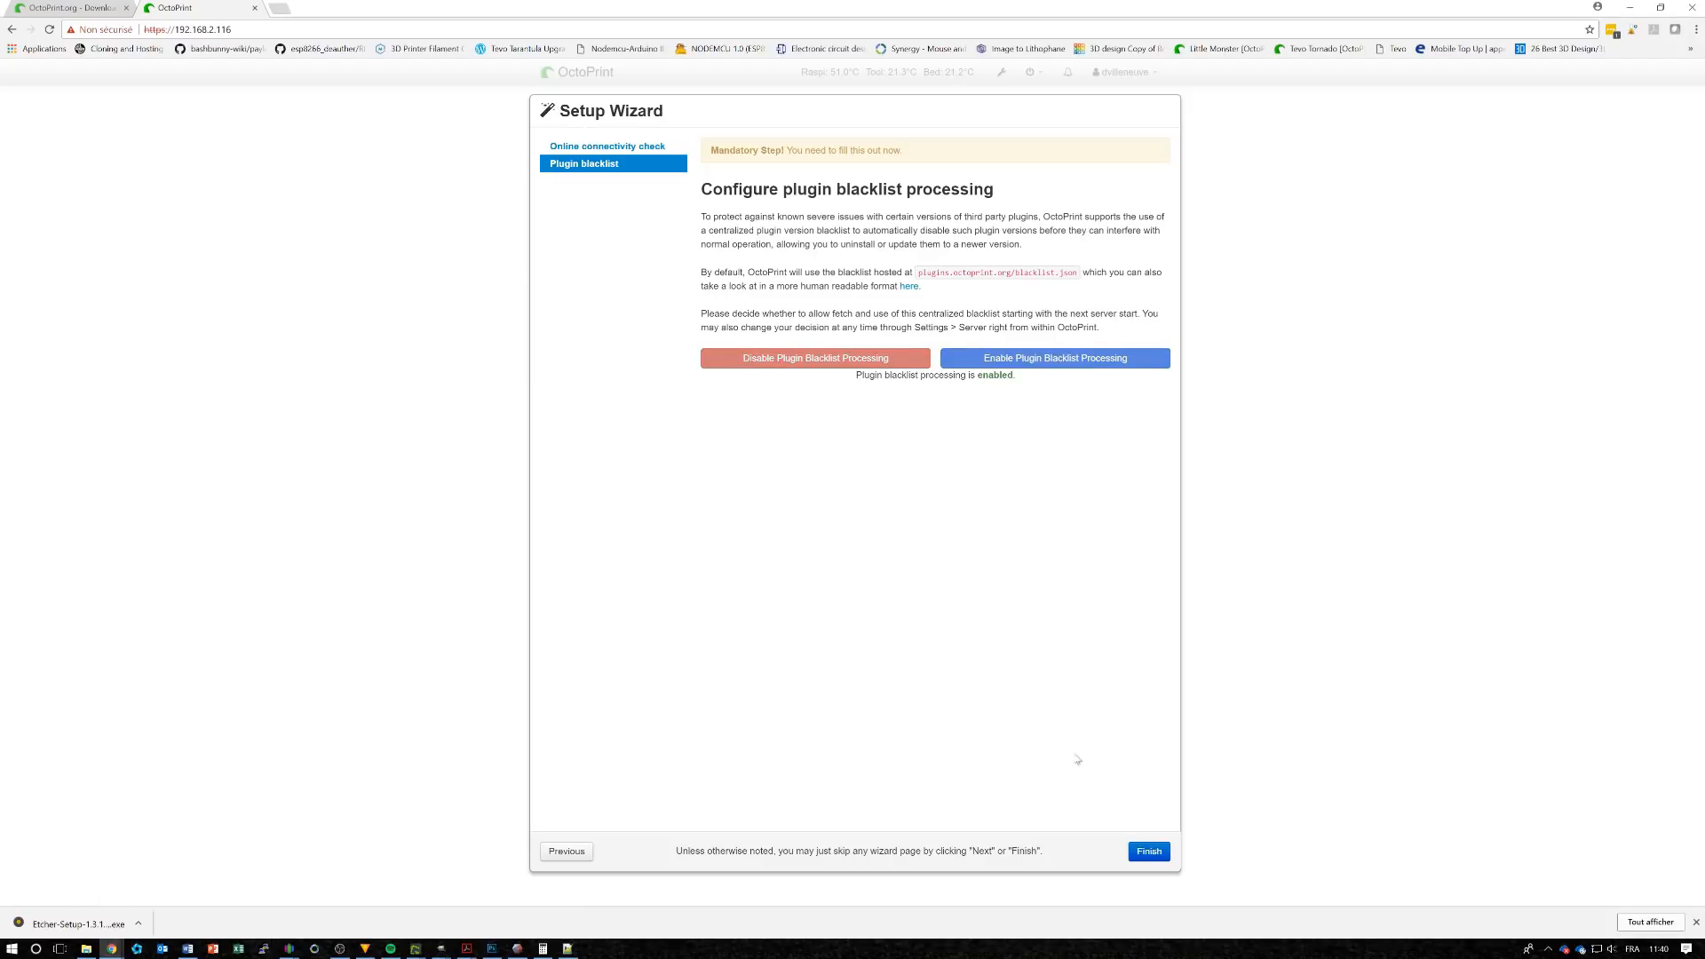
{"action": "left_click", "coordinate": [1147, 852]}
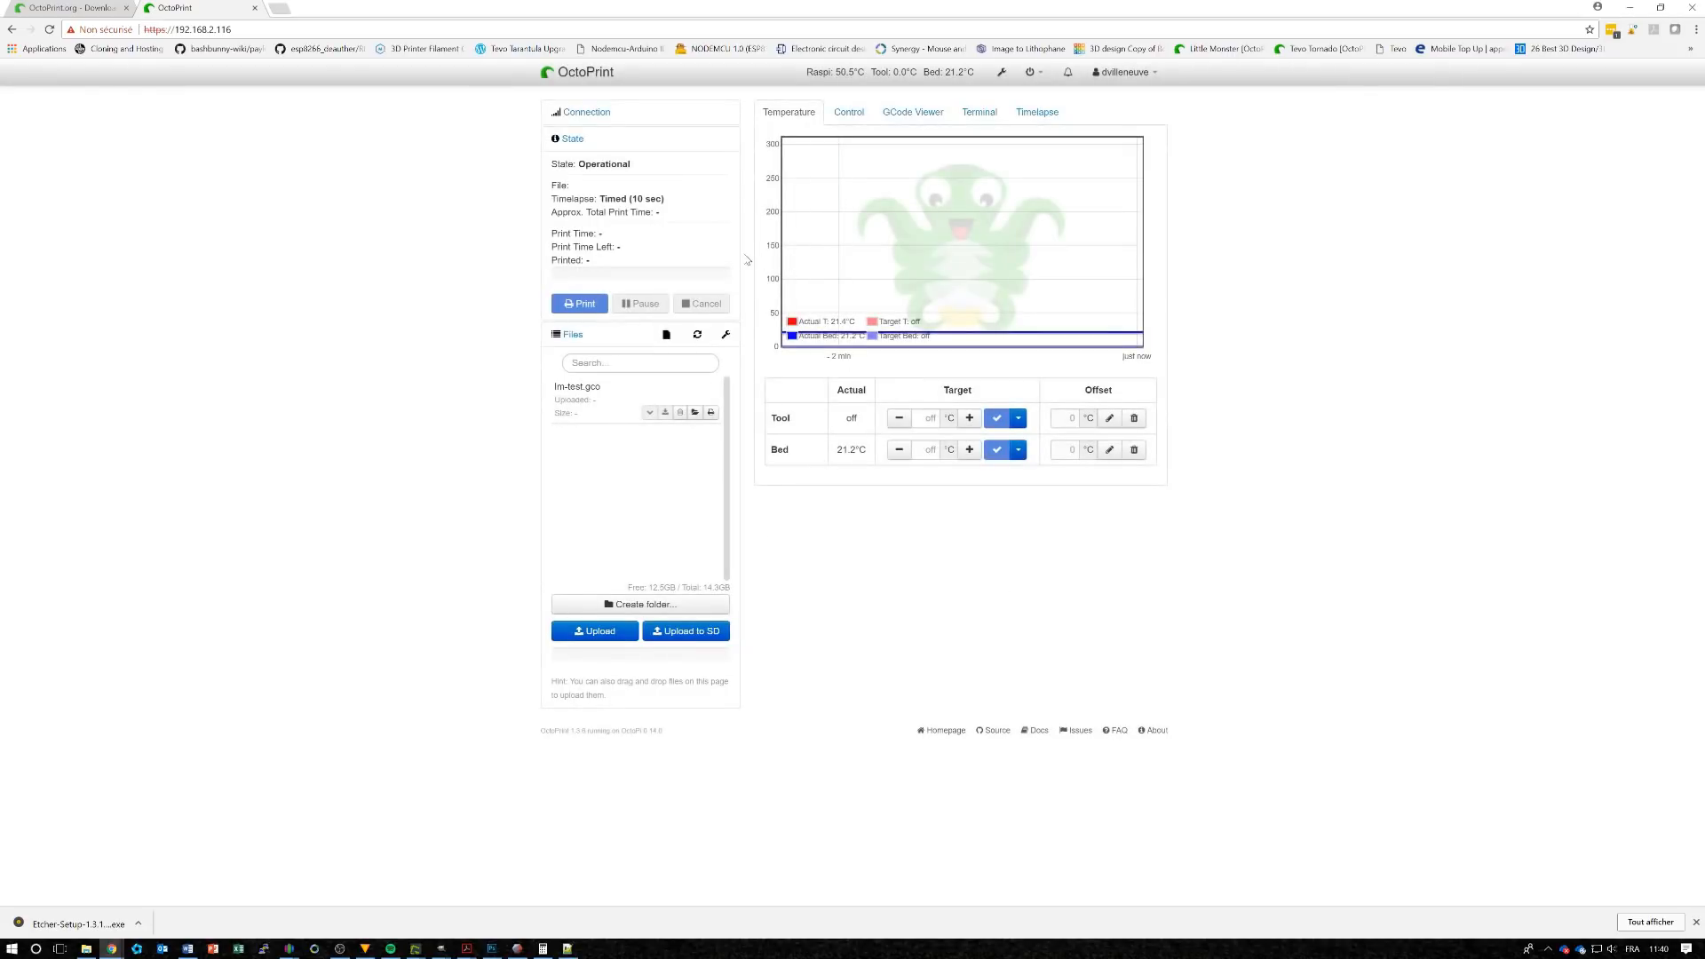
{"action": "left_click", "coordinate": [584, 112]}
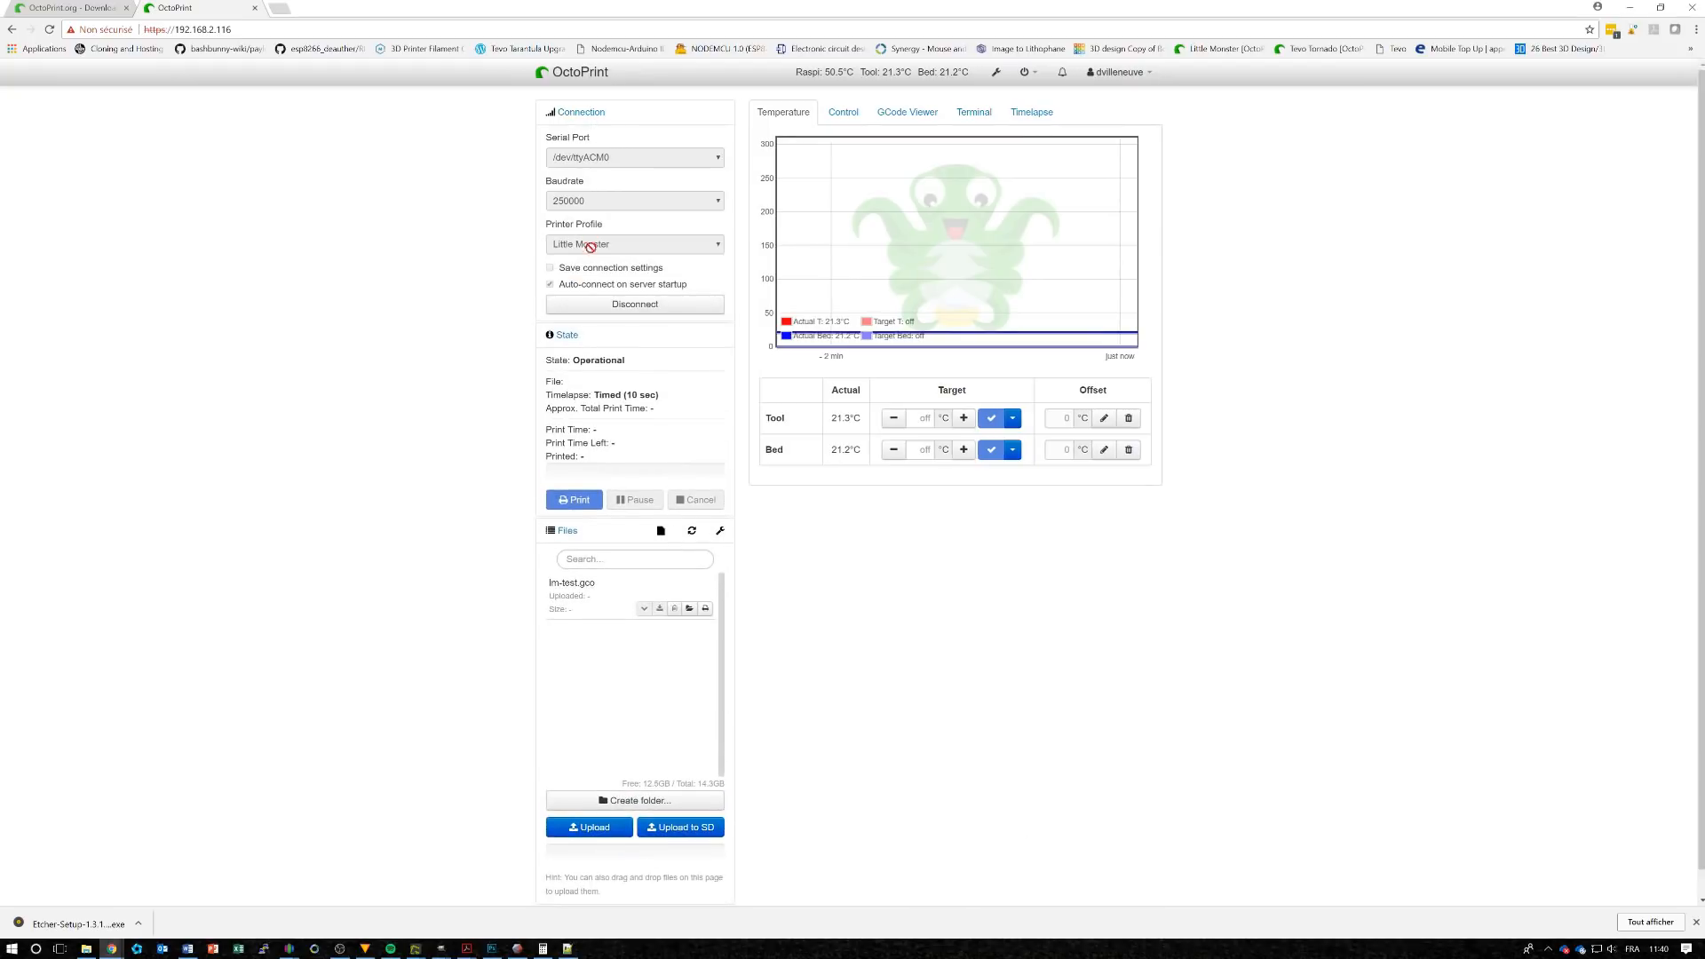
{"action": "left_click", "coordinate": [589, 112]}
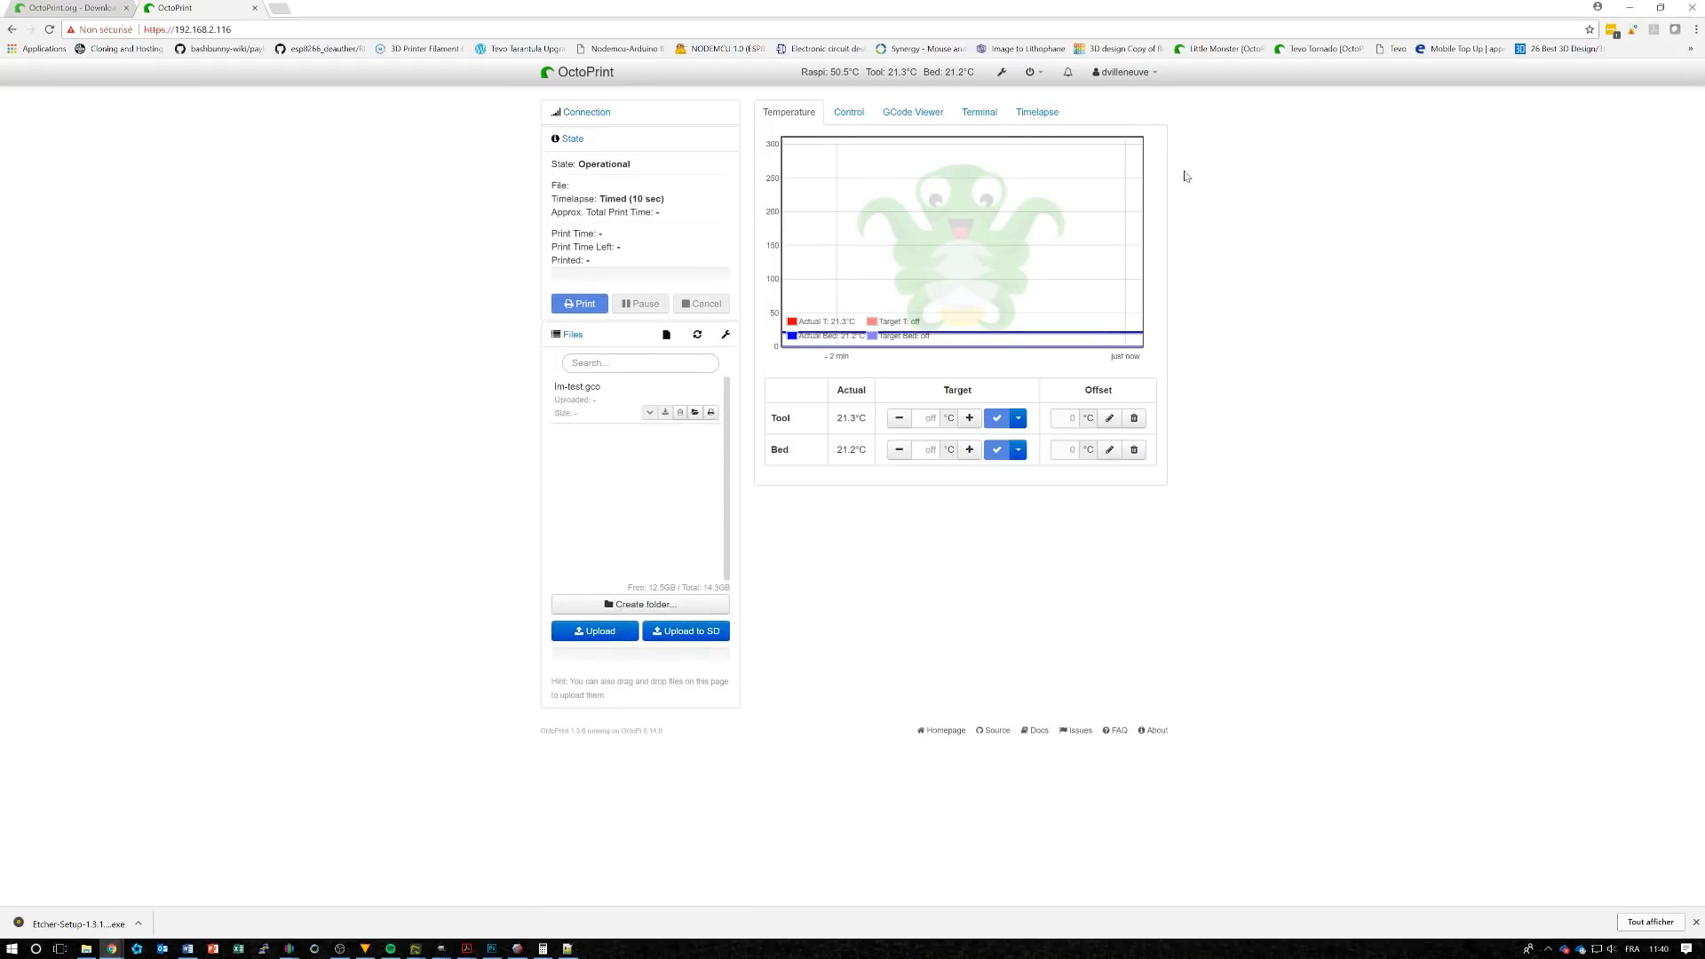
Search the plugin repository for "bltouch" and install the OctoPrint-BLTouch plugin
{"action": "left_click", "coordinate": [1000, 71]}
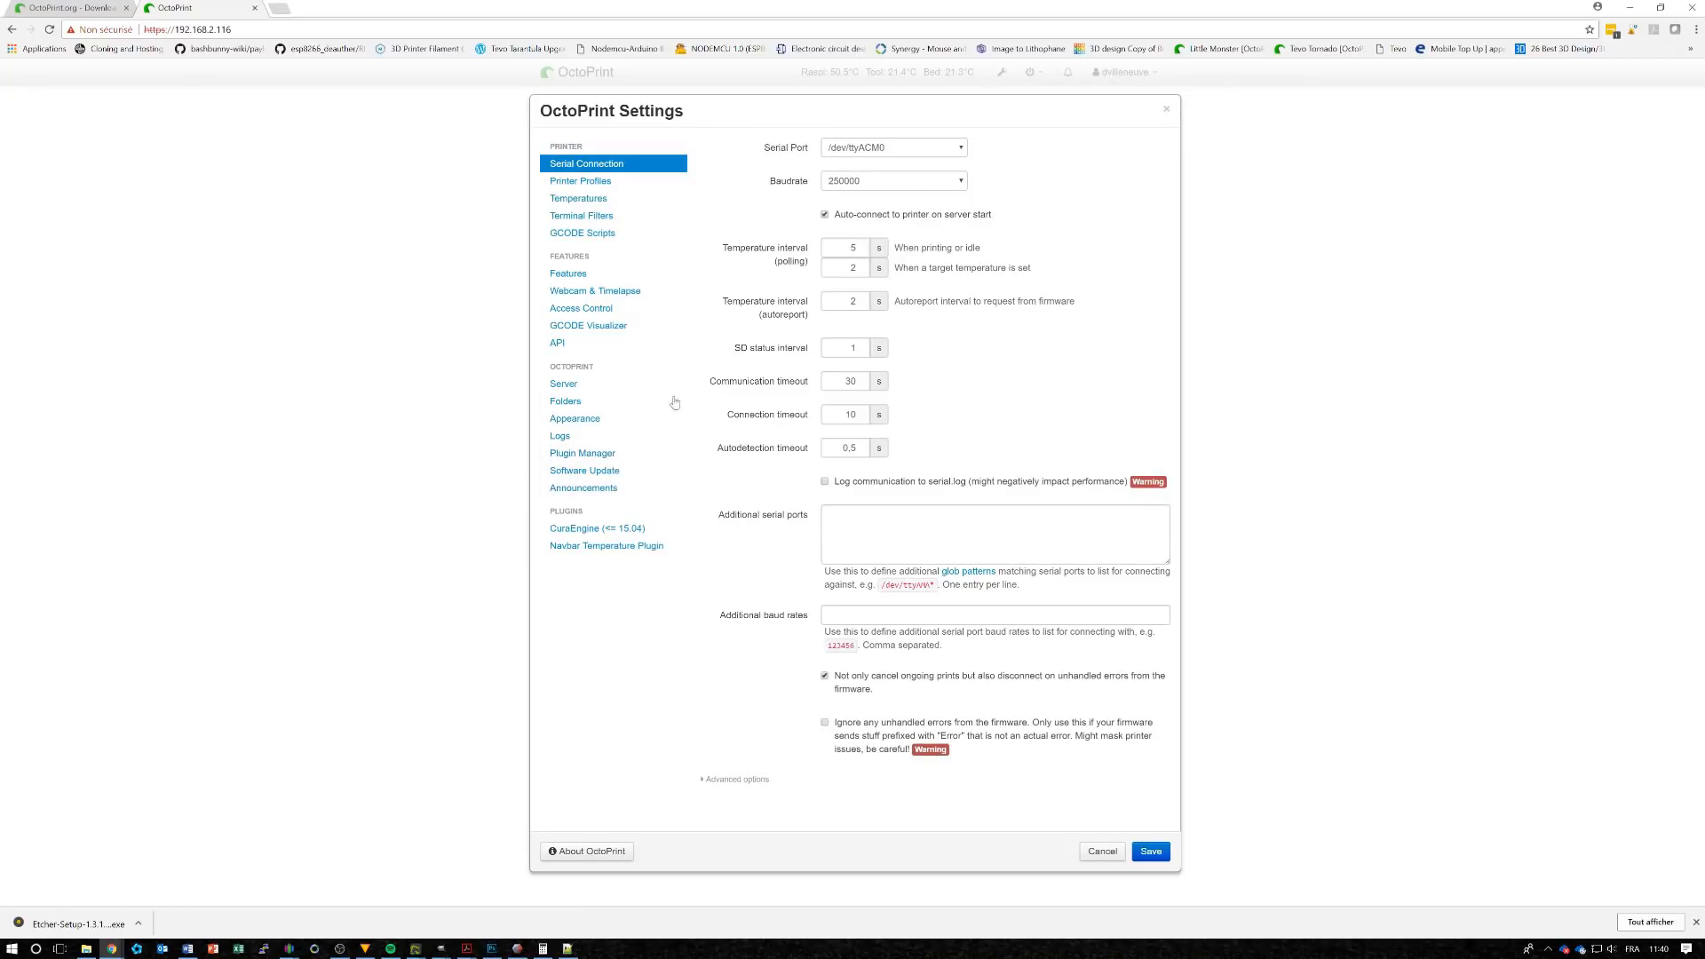
{"action": "left_click", "coordinate": [603, 456]}
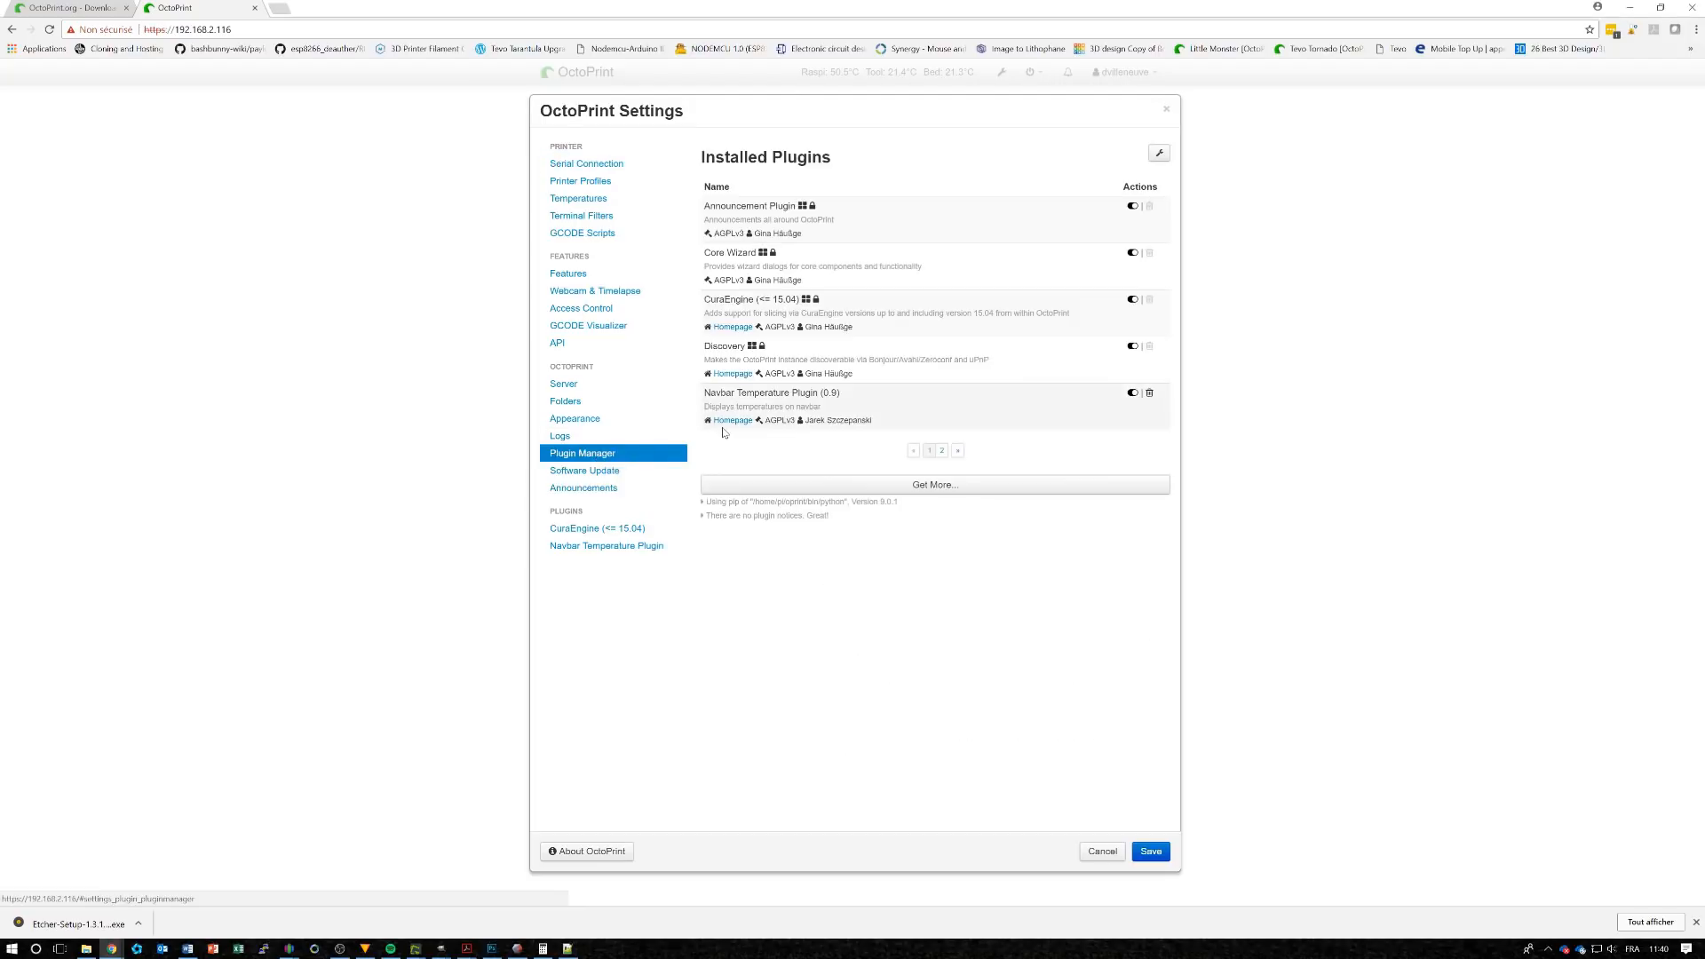
{"action": "left_click", "coordinate": [932, 484]}
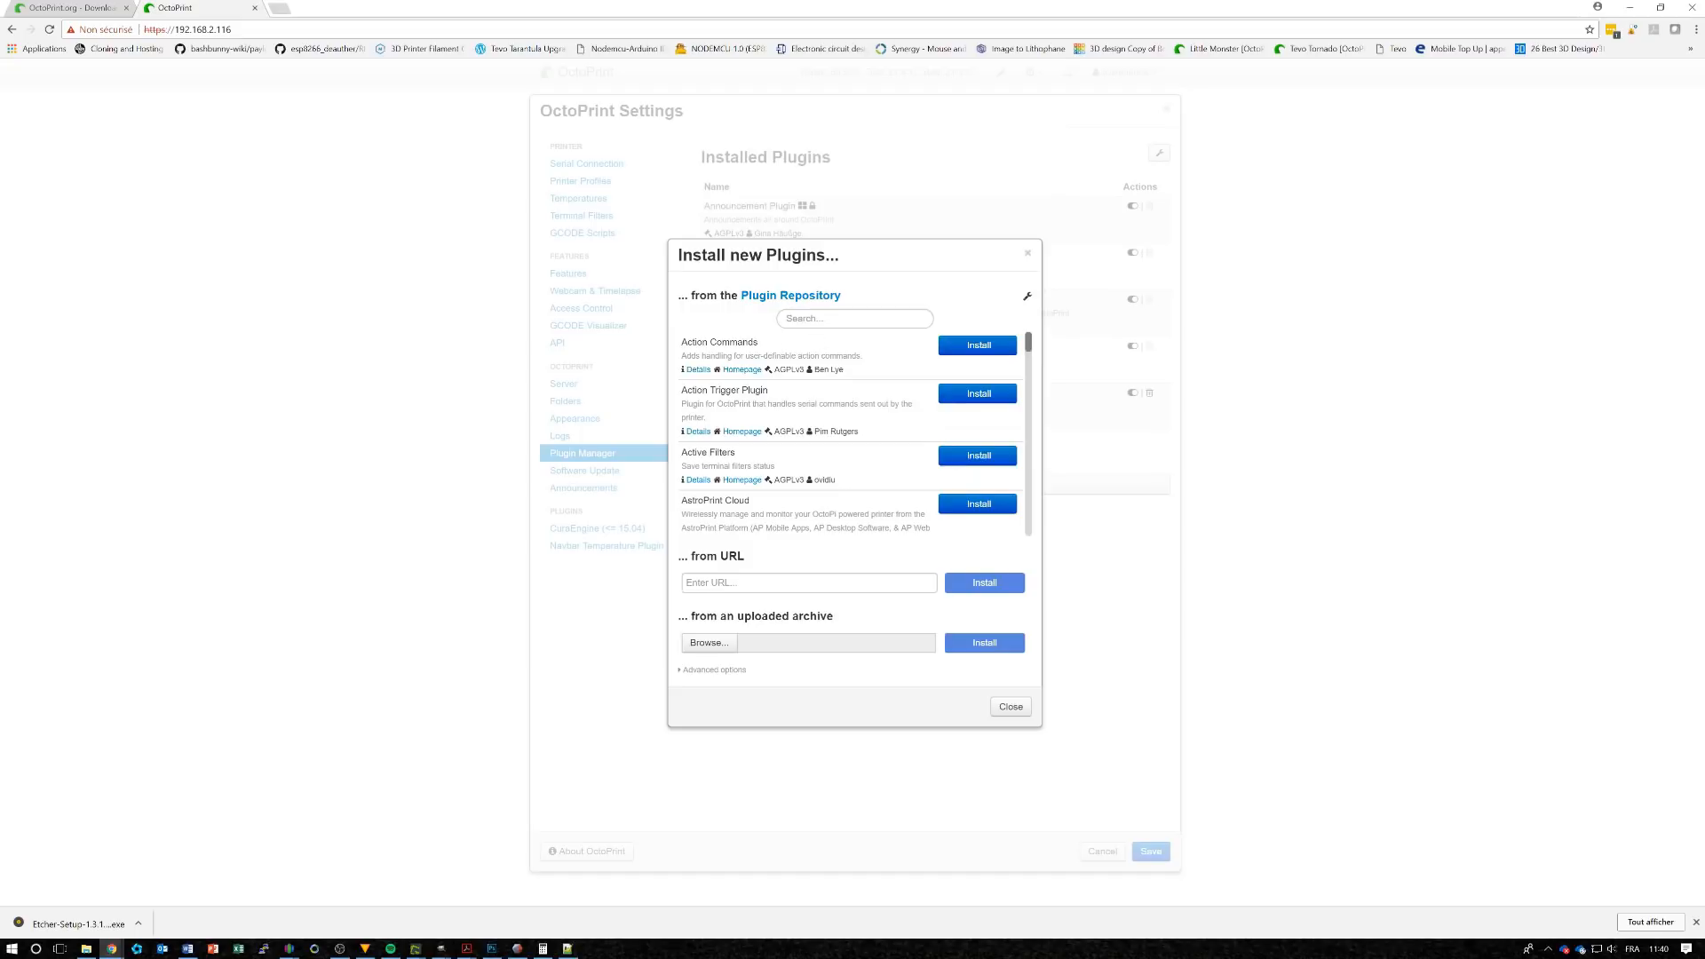
{"action": "left_click", "coordinate": [800, 319]}
{"action": "type", "text": "bltouch"}
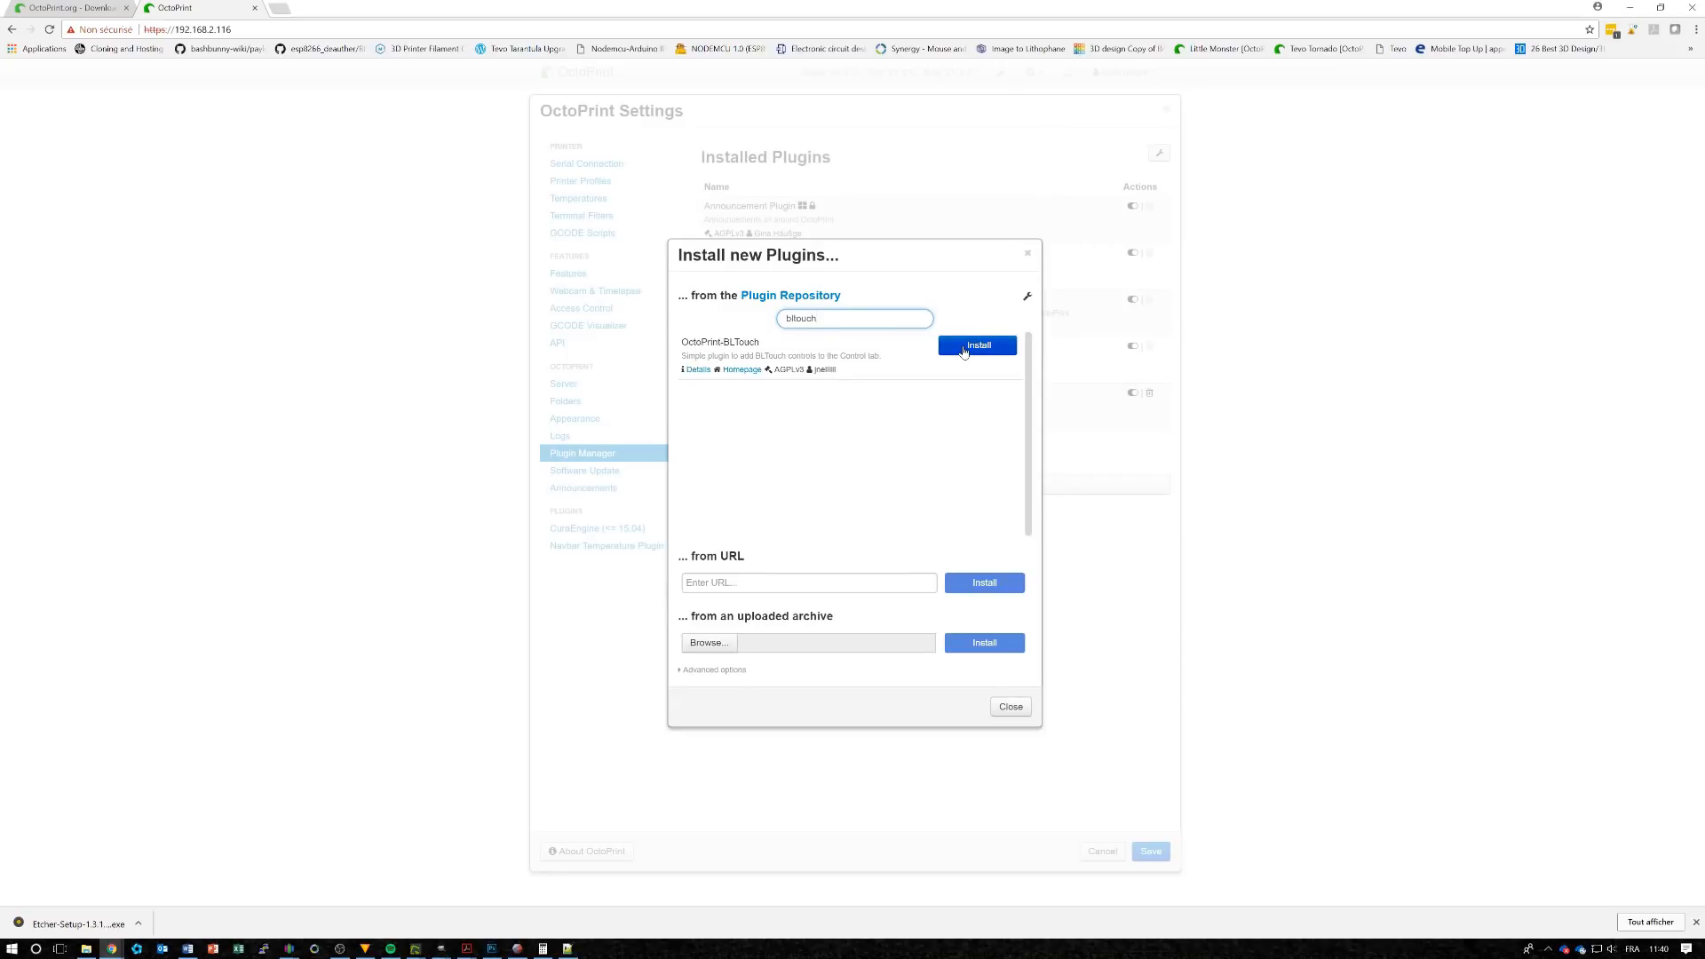
{"action": "left_click", "coordinate": [963, 349]}
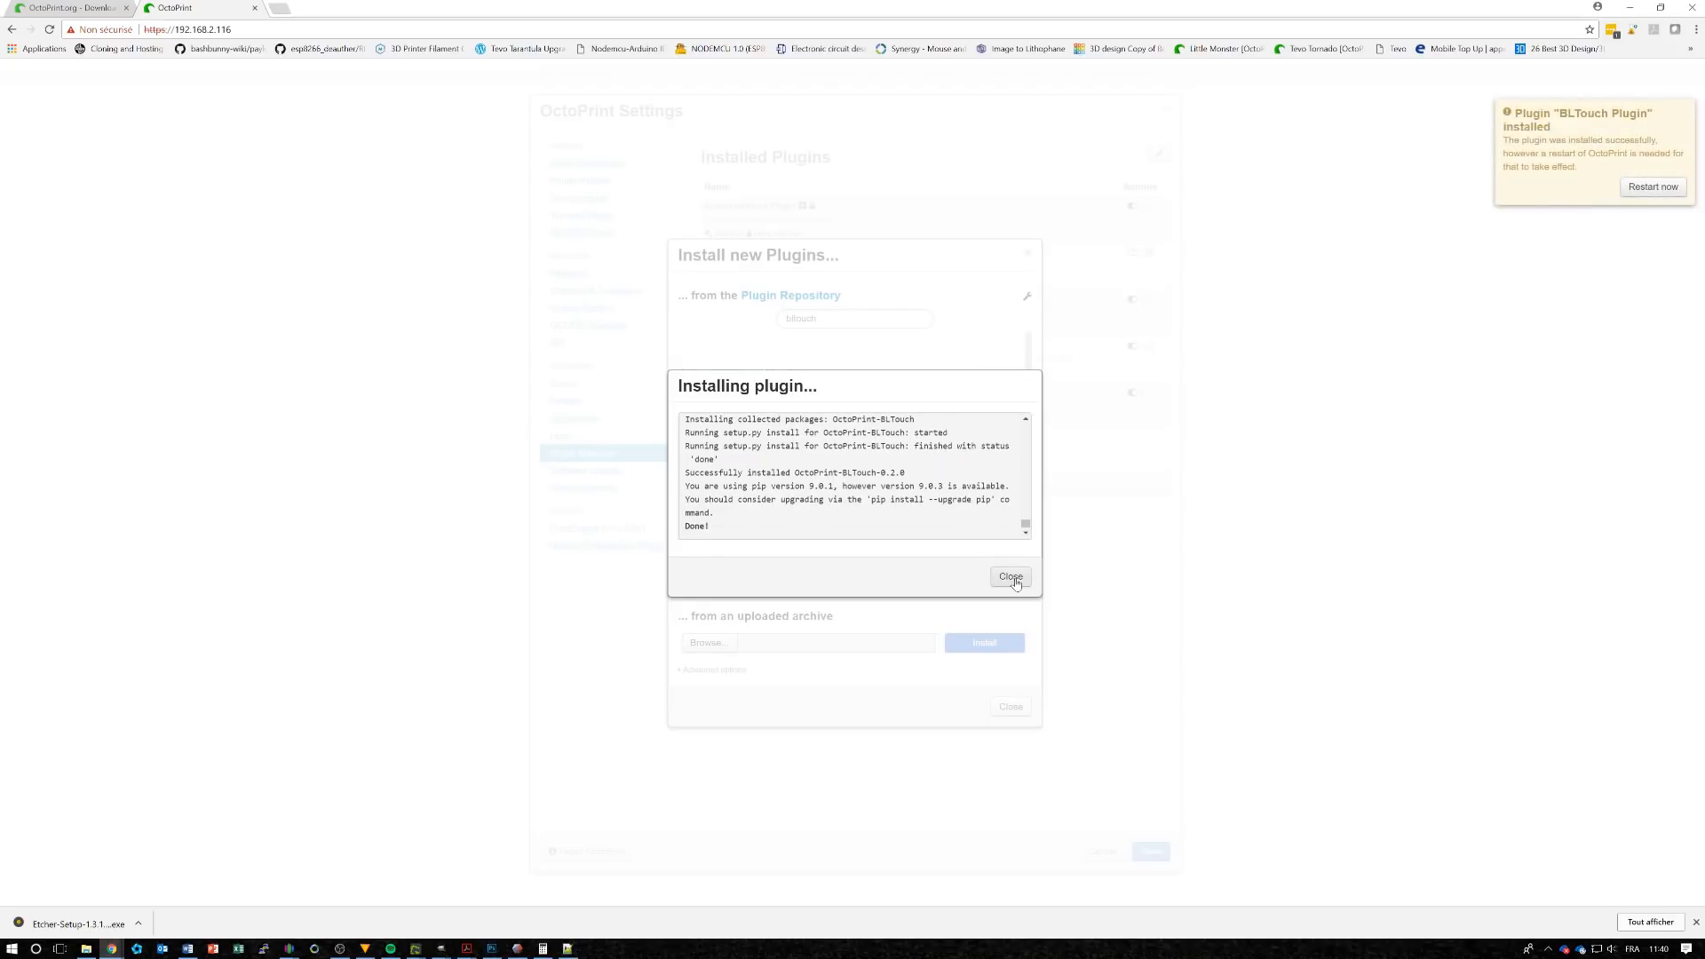
Search the plugin repository for "detail" and review the description of the Detailed Progress plugin
{"action": "left_click", "coordinate": [1012, 577]}
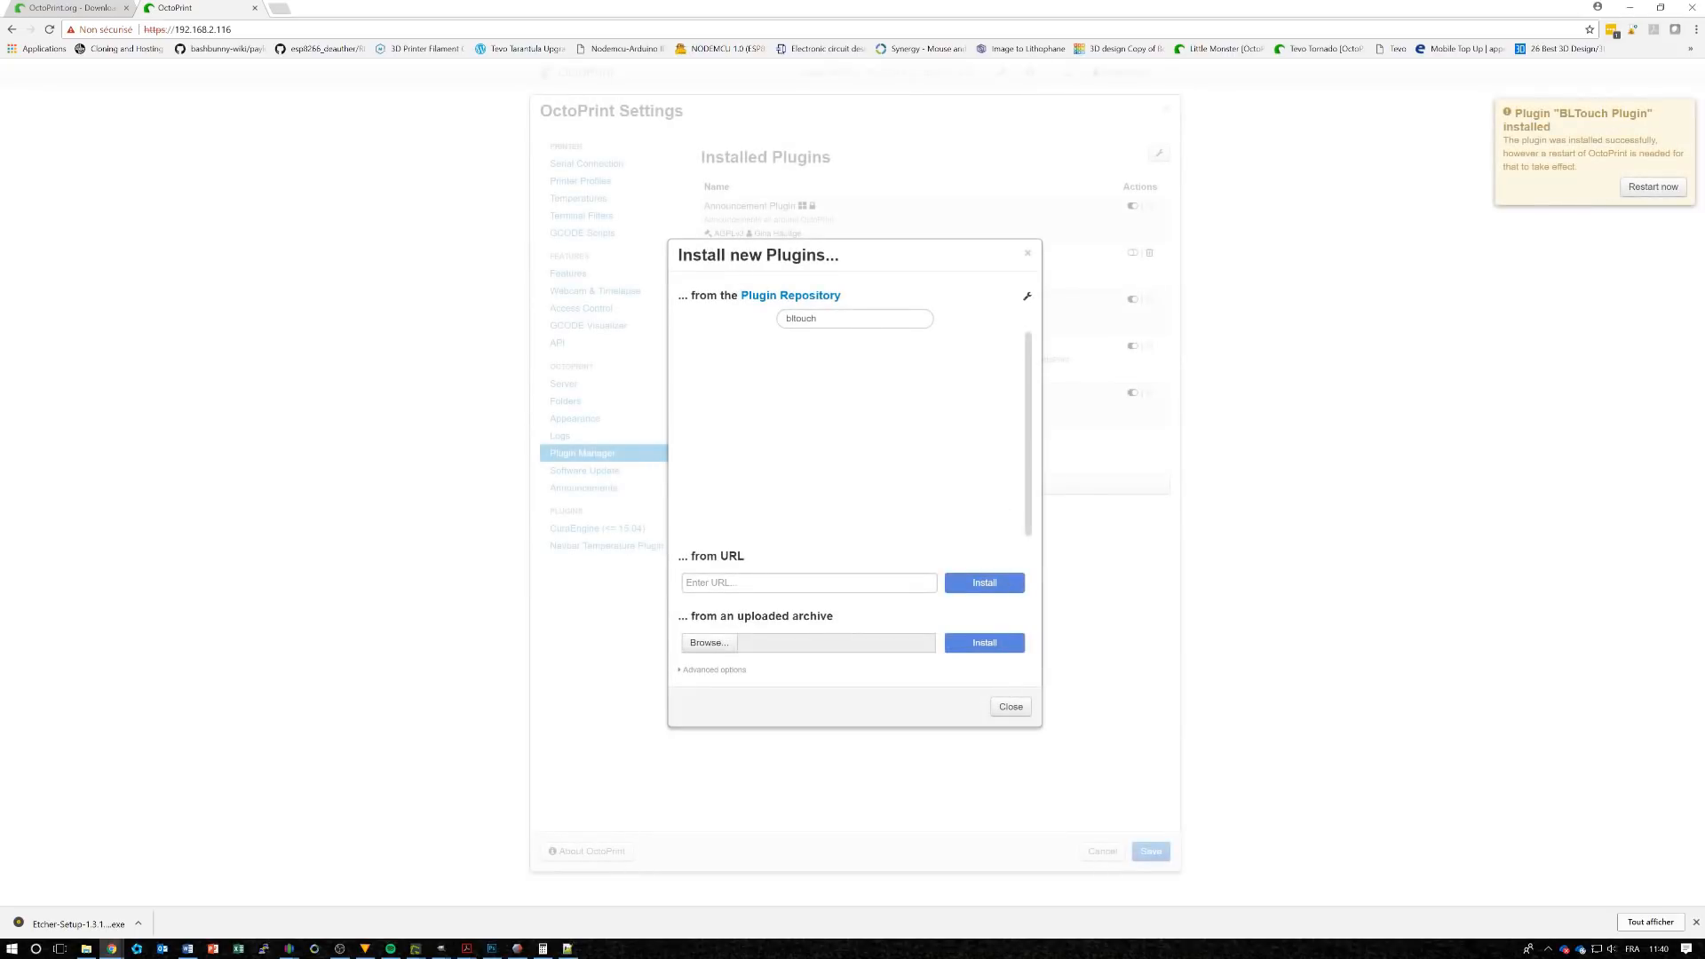
{"action": "left_click_drag", "start_coordinate": [829, 319], "coordinate": [711, 321]}
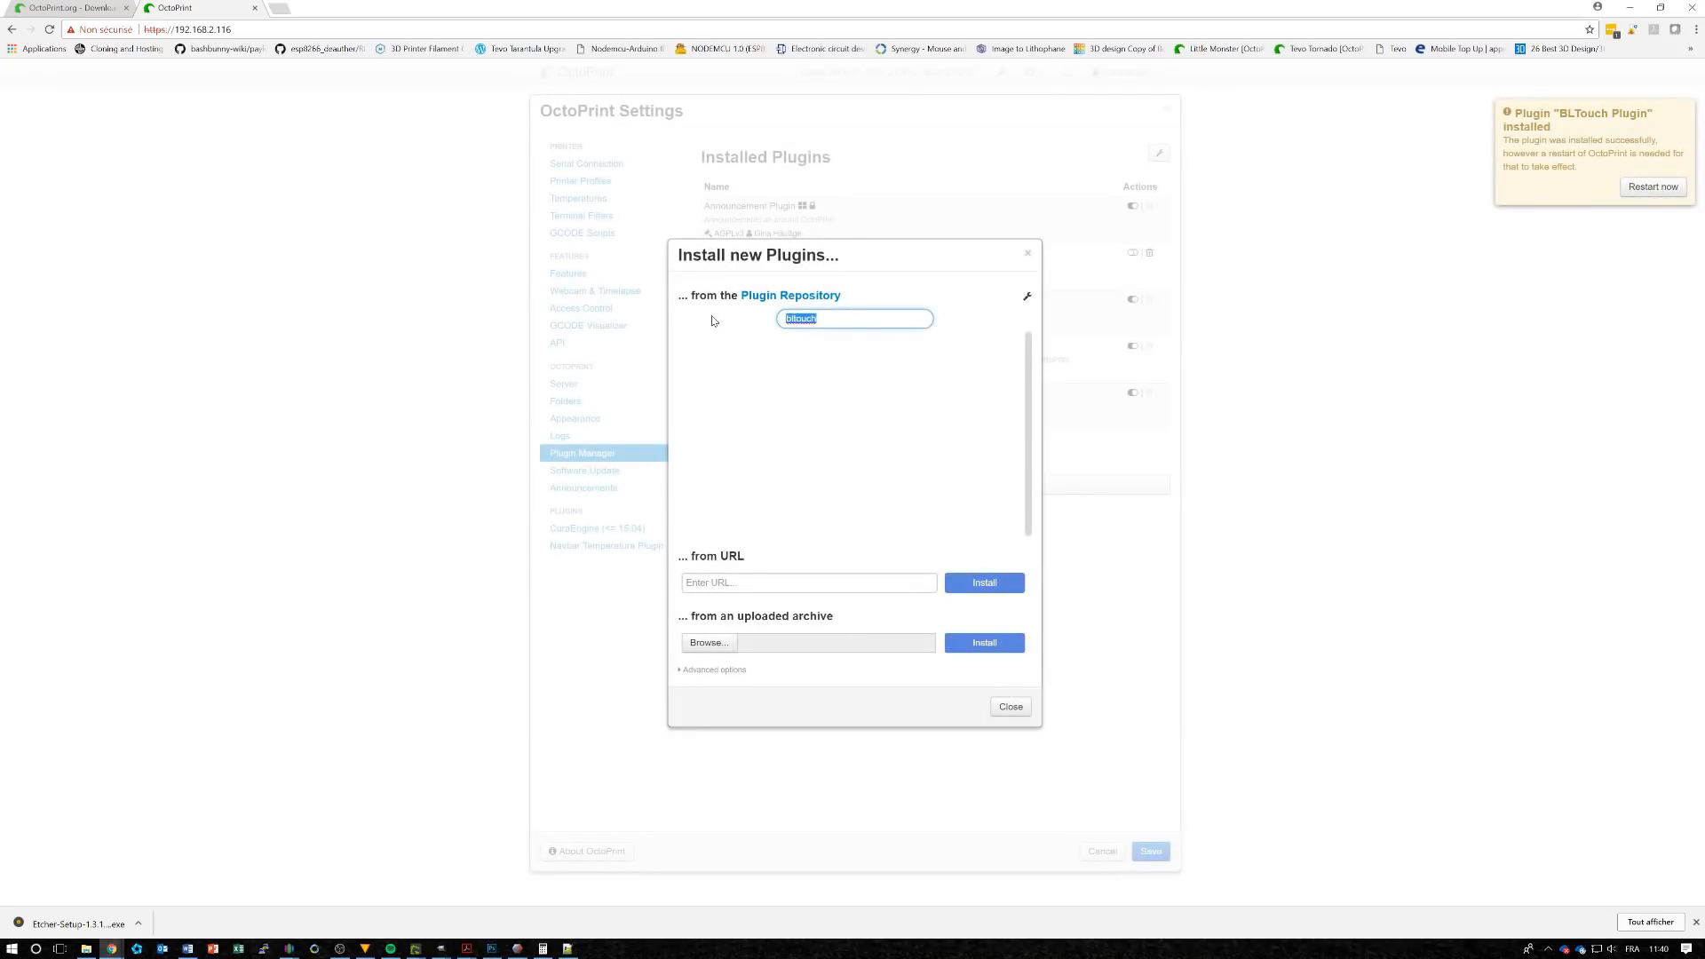
{"action": "type", "text": "detail"}
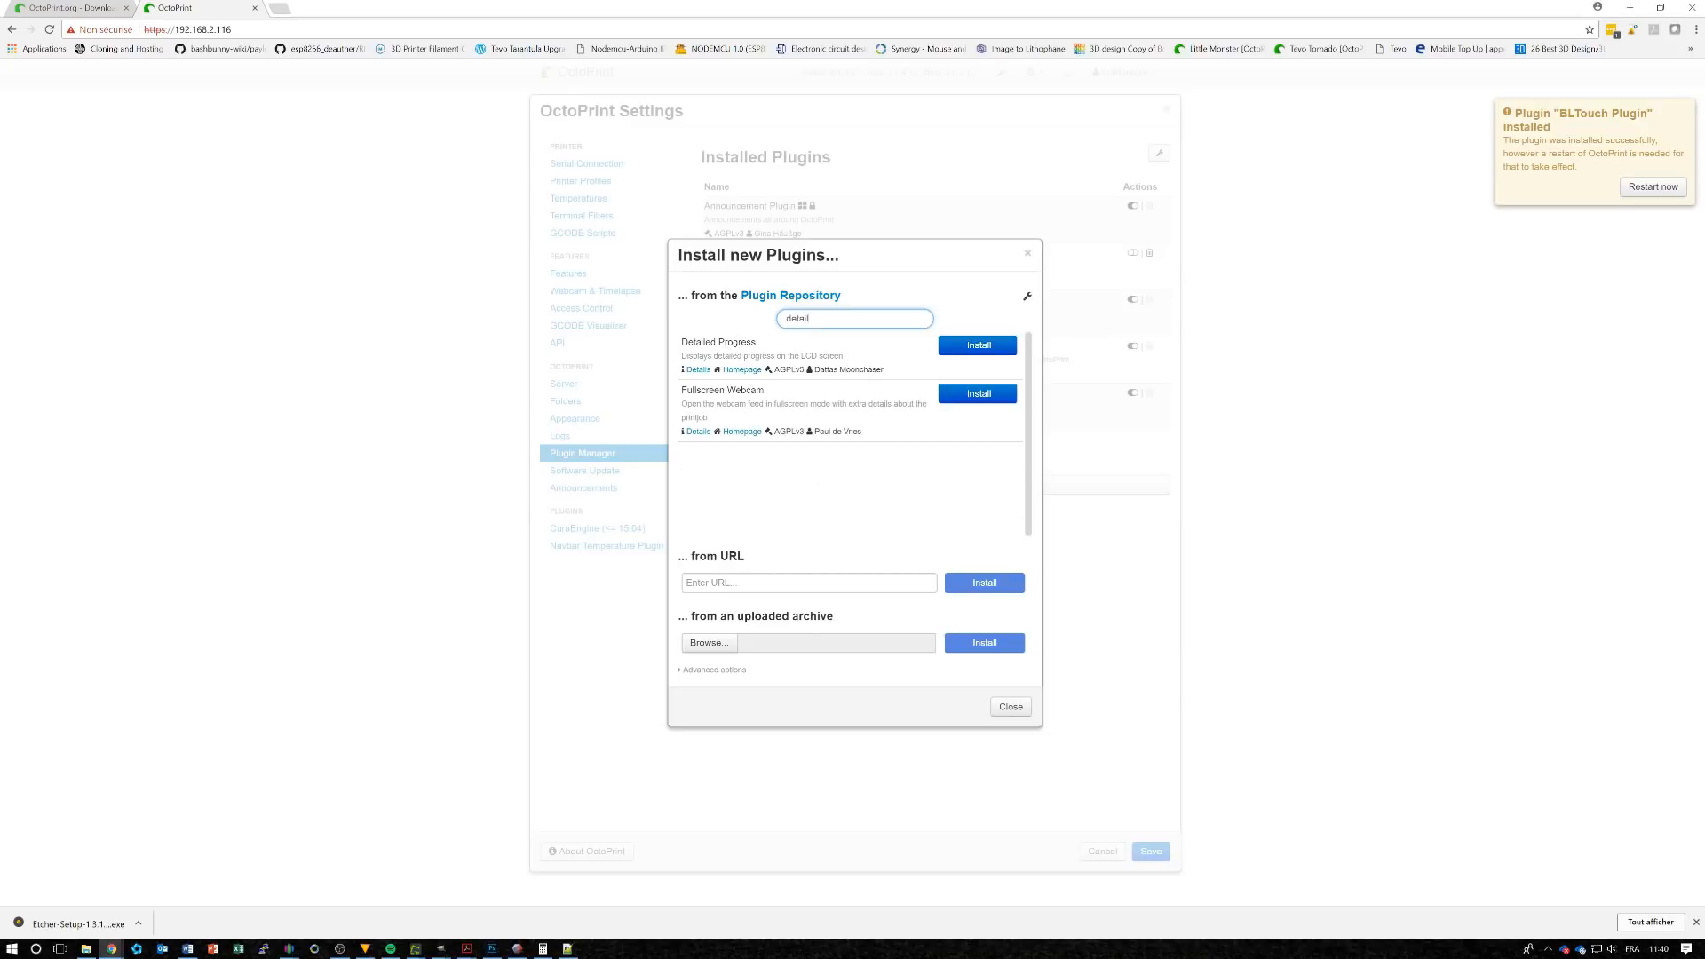
{"action": "left_click_drag", "start_coordinate": [846, 357], "coordinate": [681, 356]}
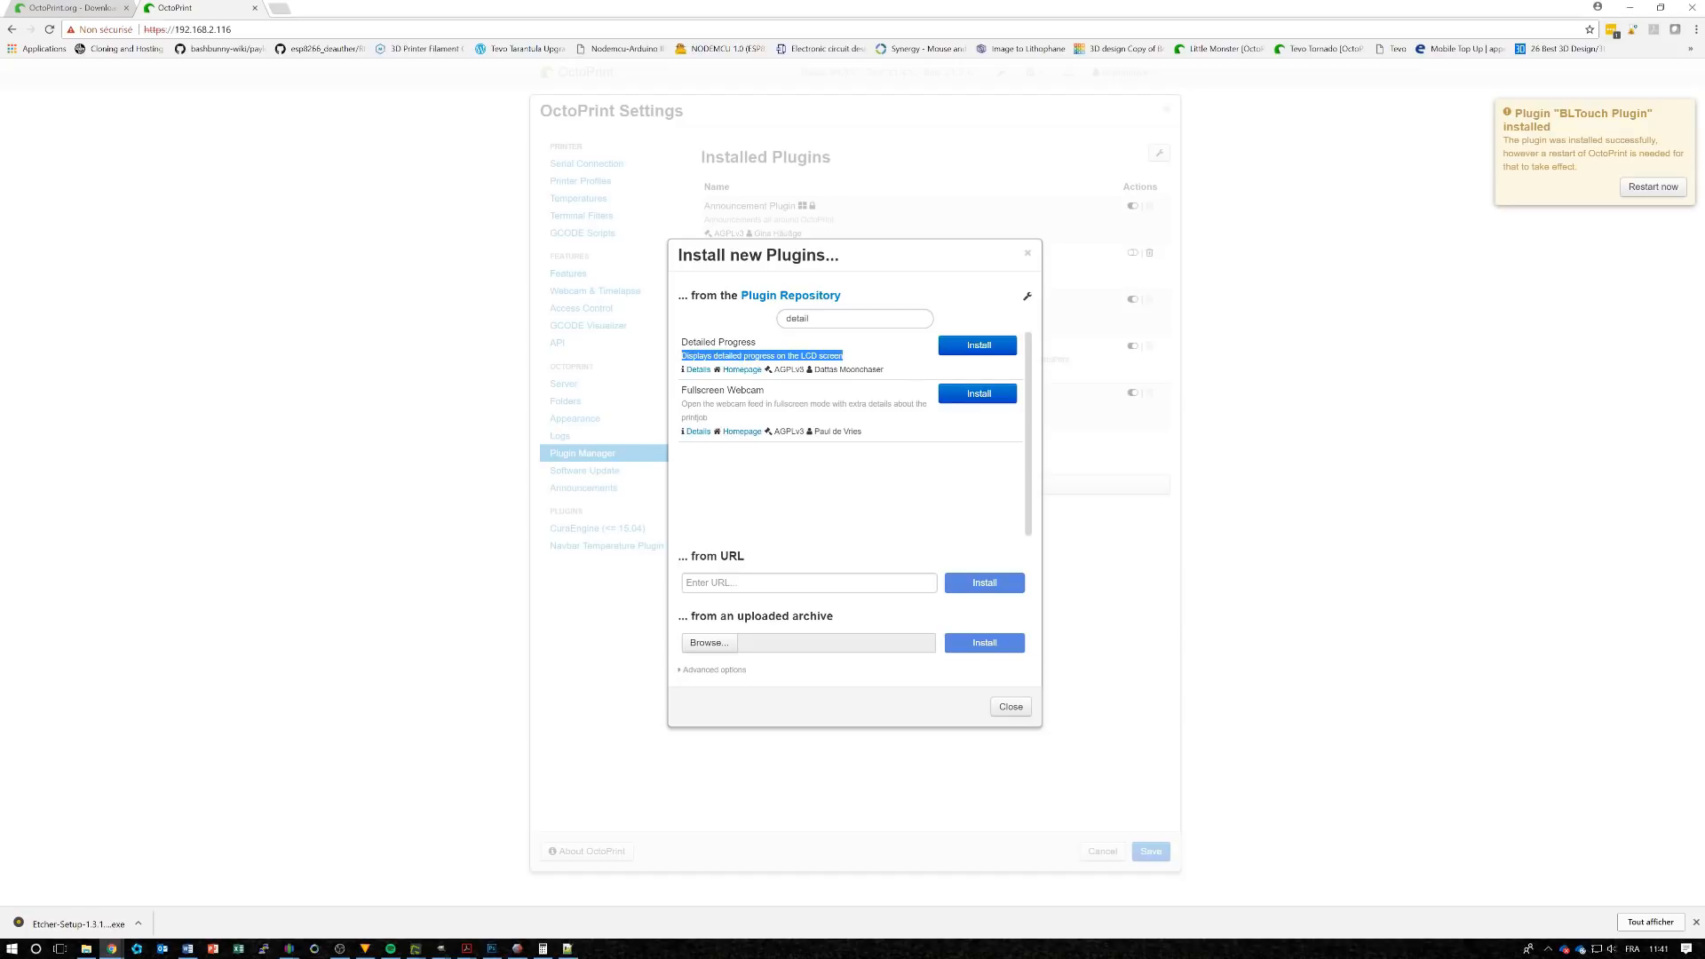
{"action": "left_click", "coordinate": [737, 355]}
{"action": "left_click_drag", "start_coordinate": [798, 356], "coordinate": [816, 355]}
{"action": "left_click_drag", "start_coordinate": [855, 357], "coordinate": [674, 352]}
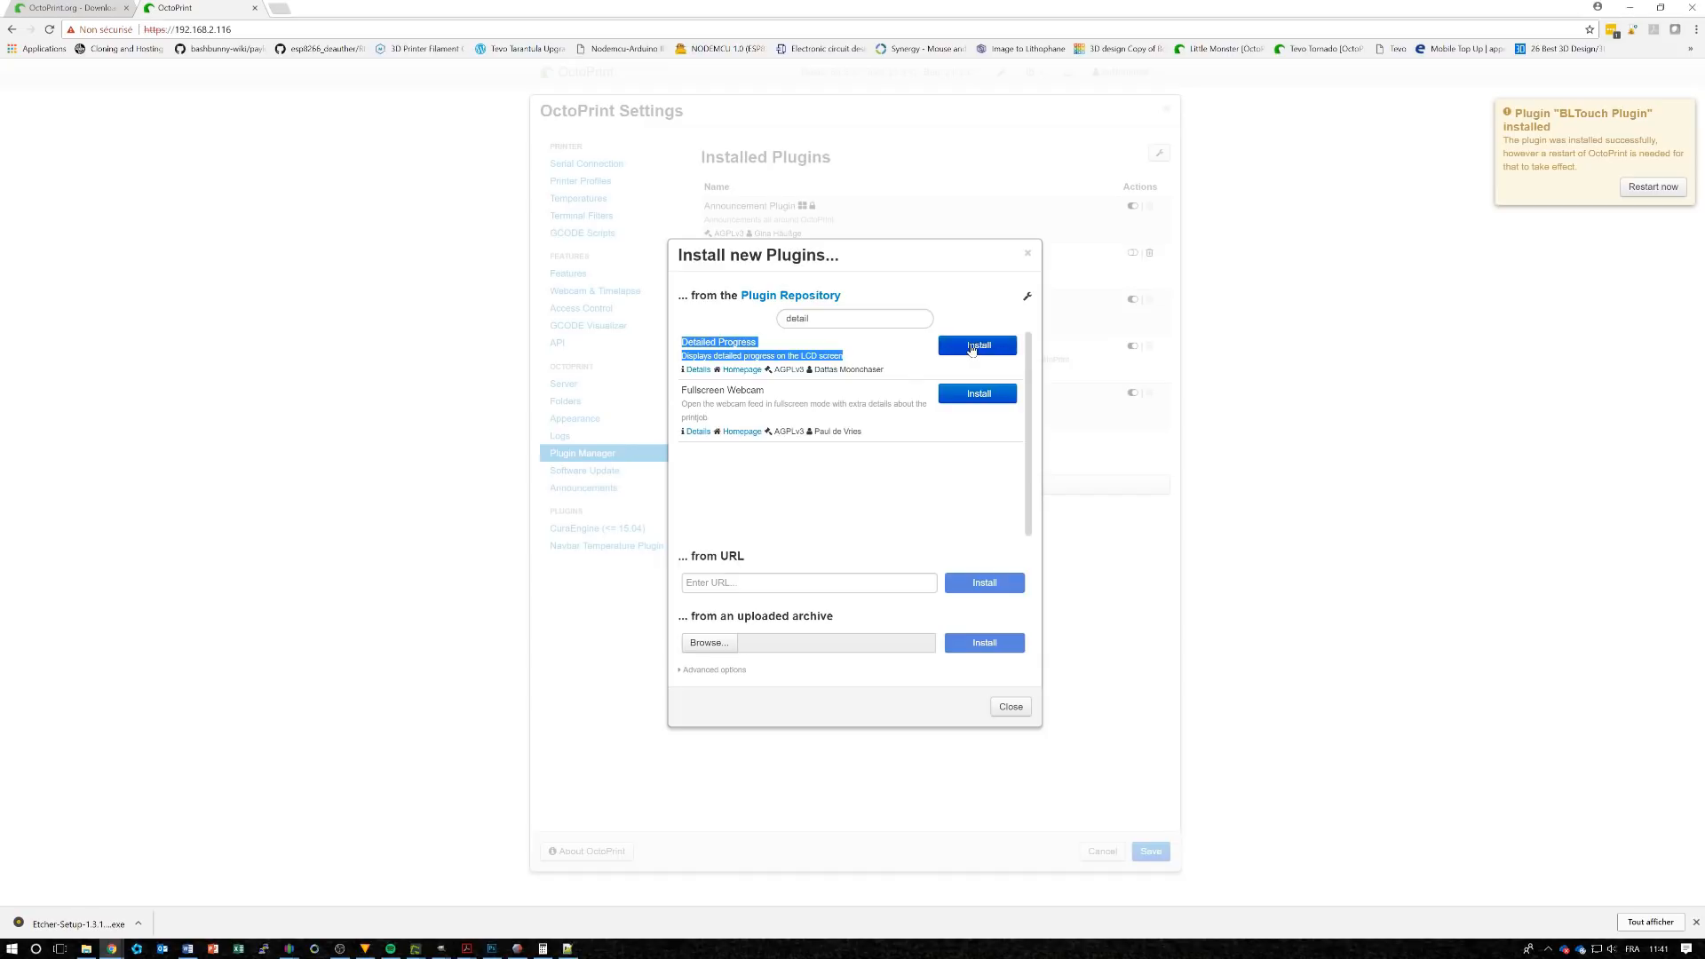
Search the plugin repository for "emergen" and install the Emergency STOP! button plugin
{"action": "double_click", "coordinate": [797, 317]}
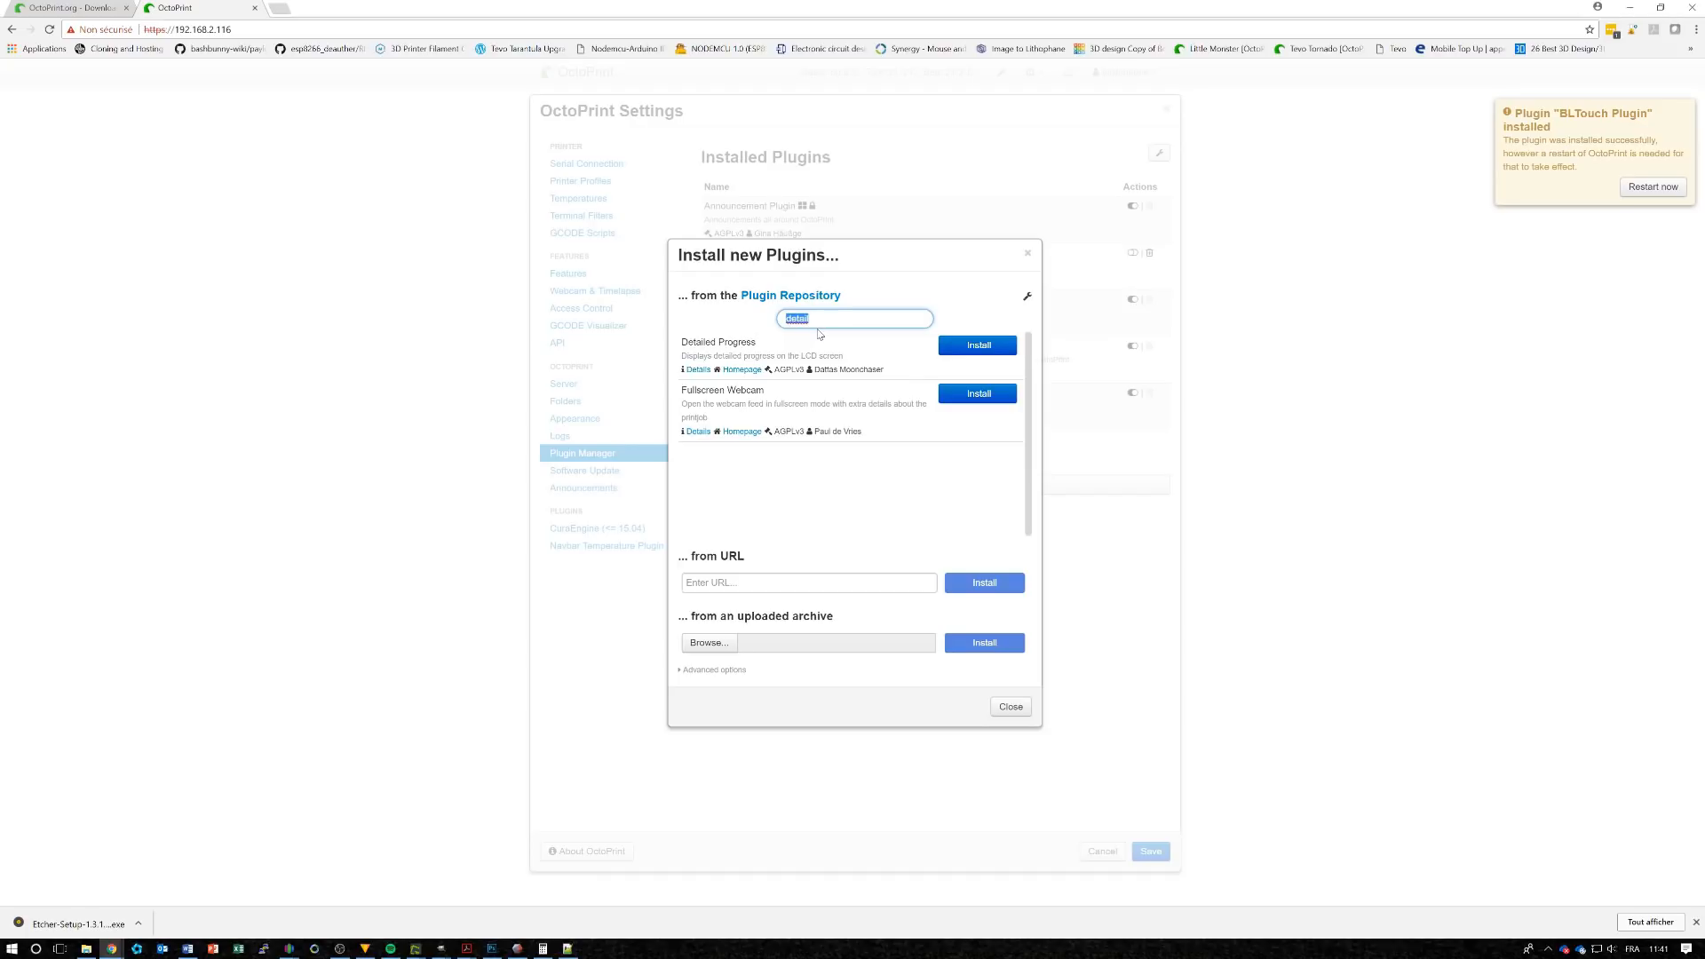
{"action": "type", "text": "emergen"}
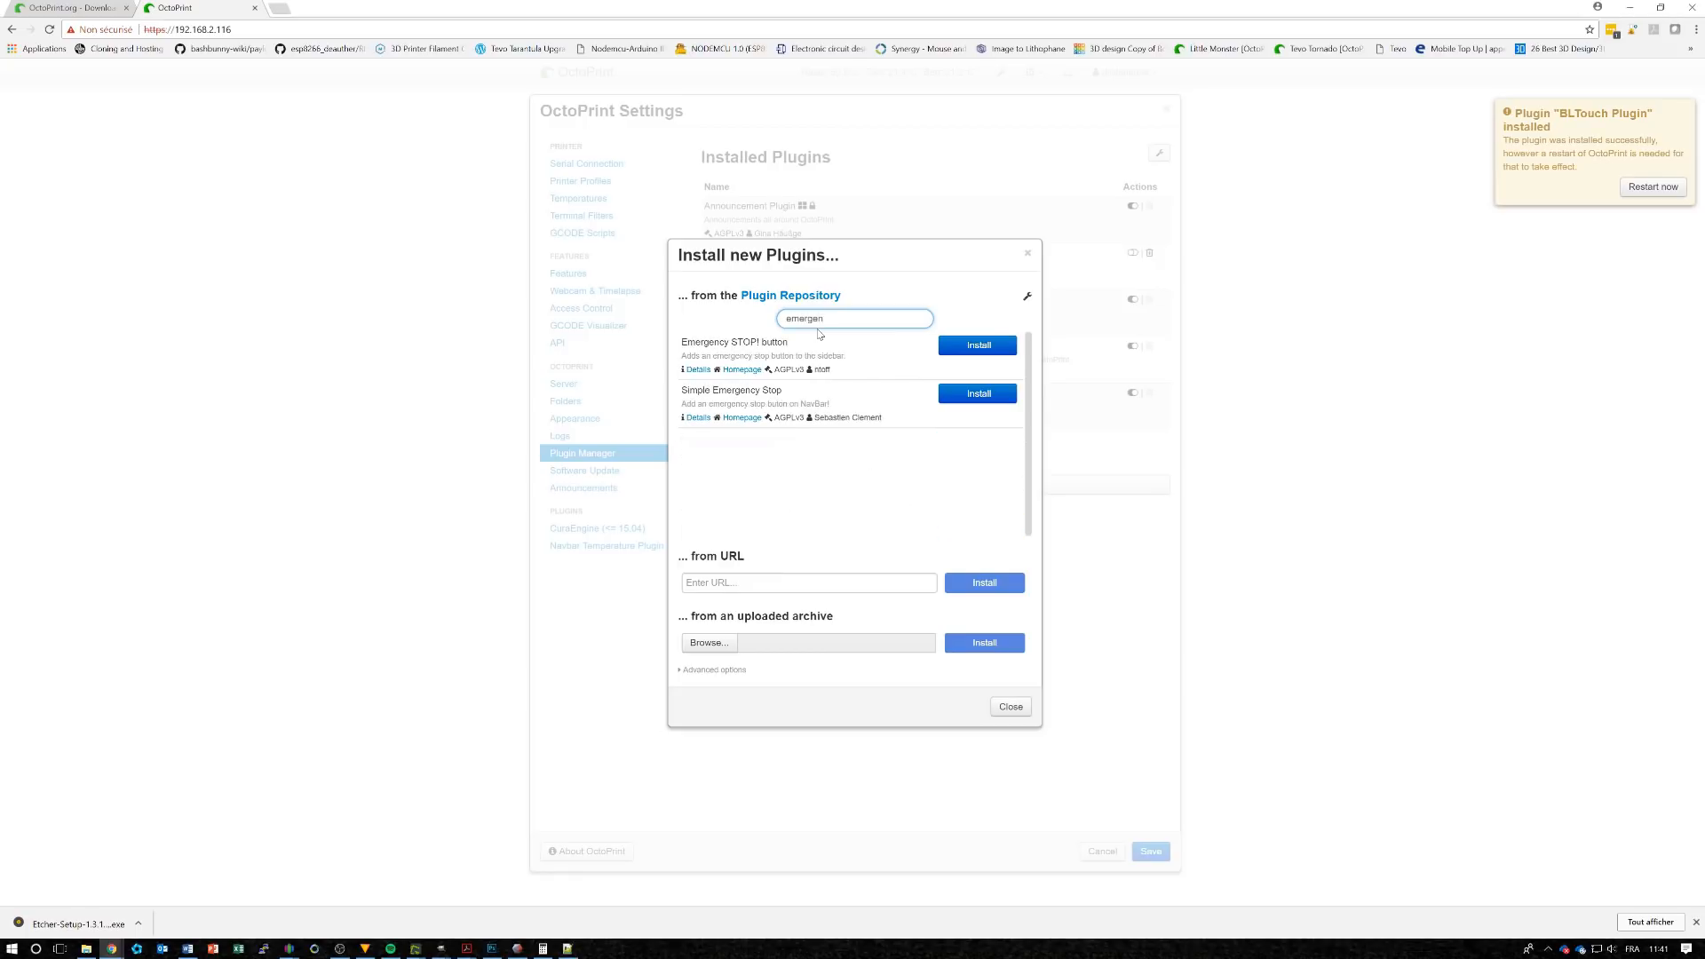
{"action": "left_click", "coordinate": [992, 347]}
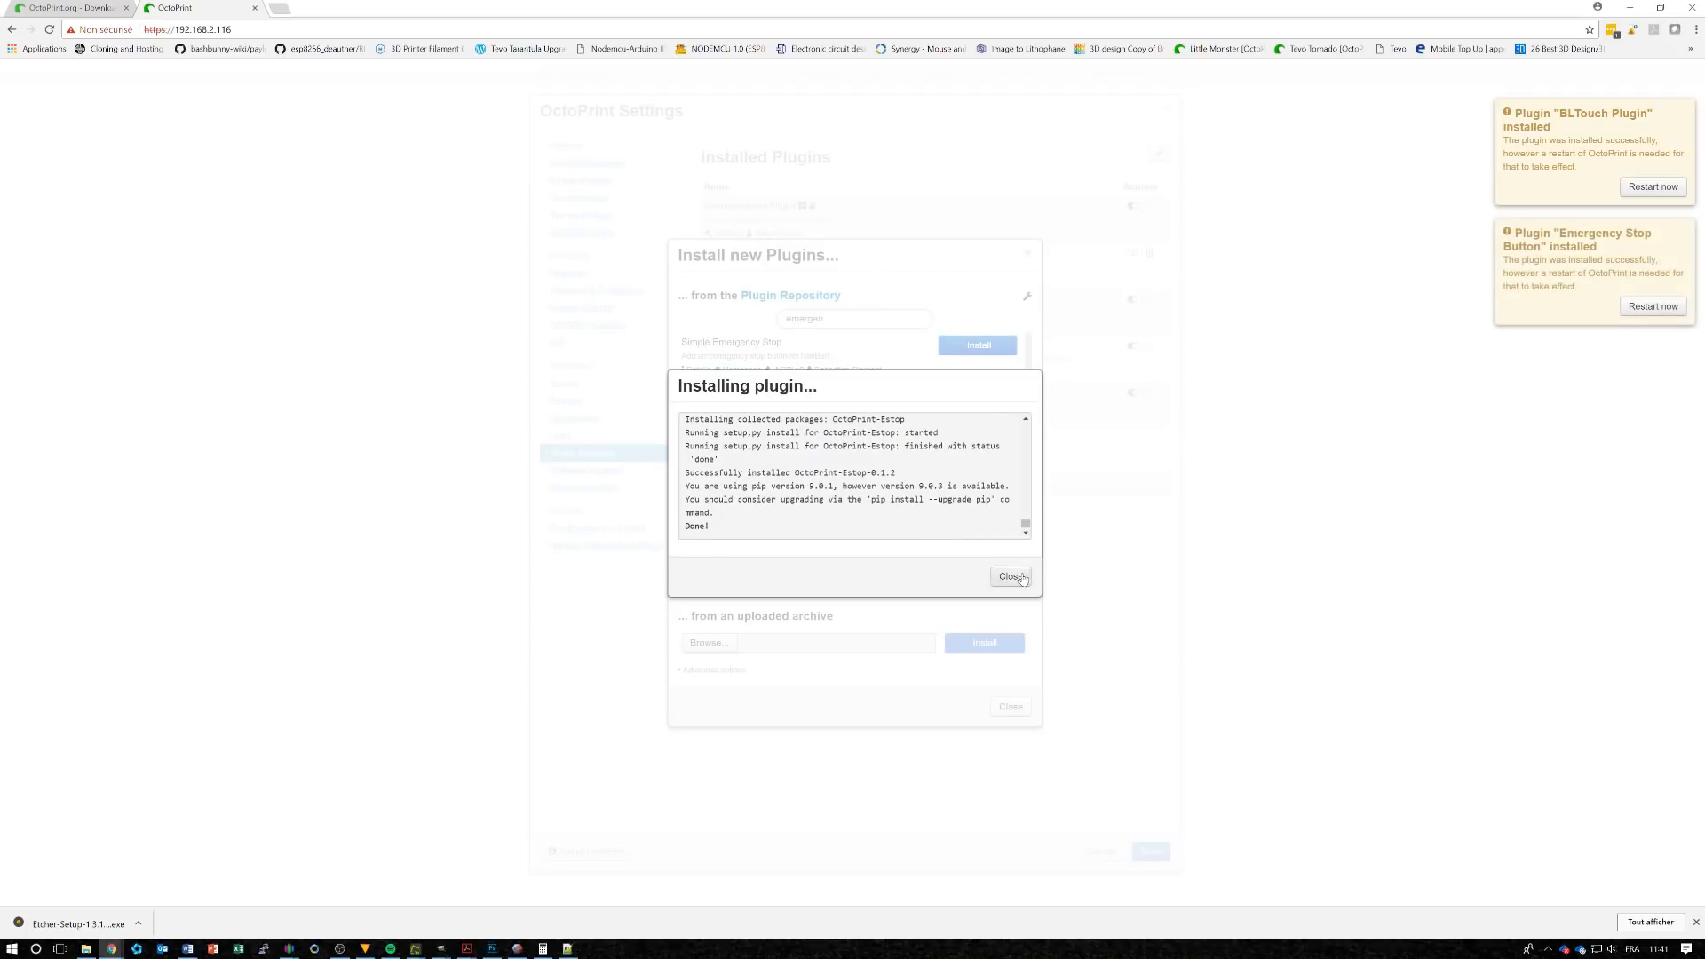
{"action": "left_click", "coordinate": [1014, 577]}
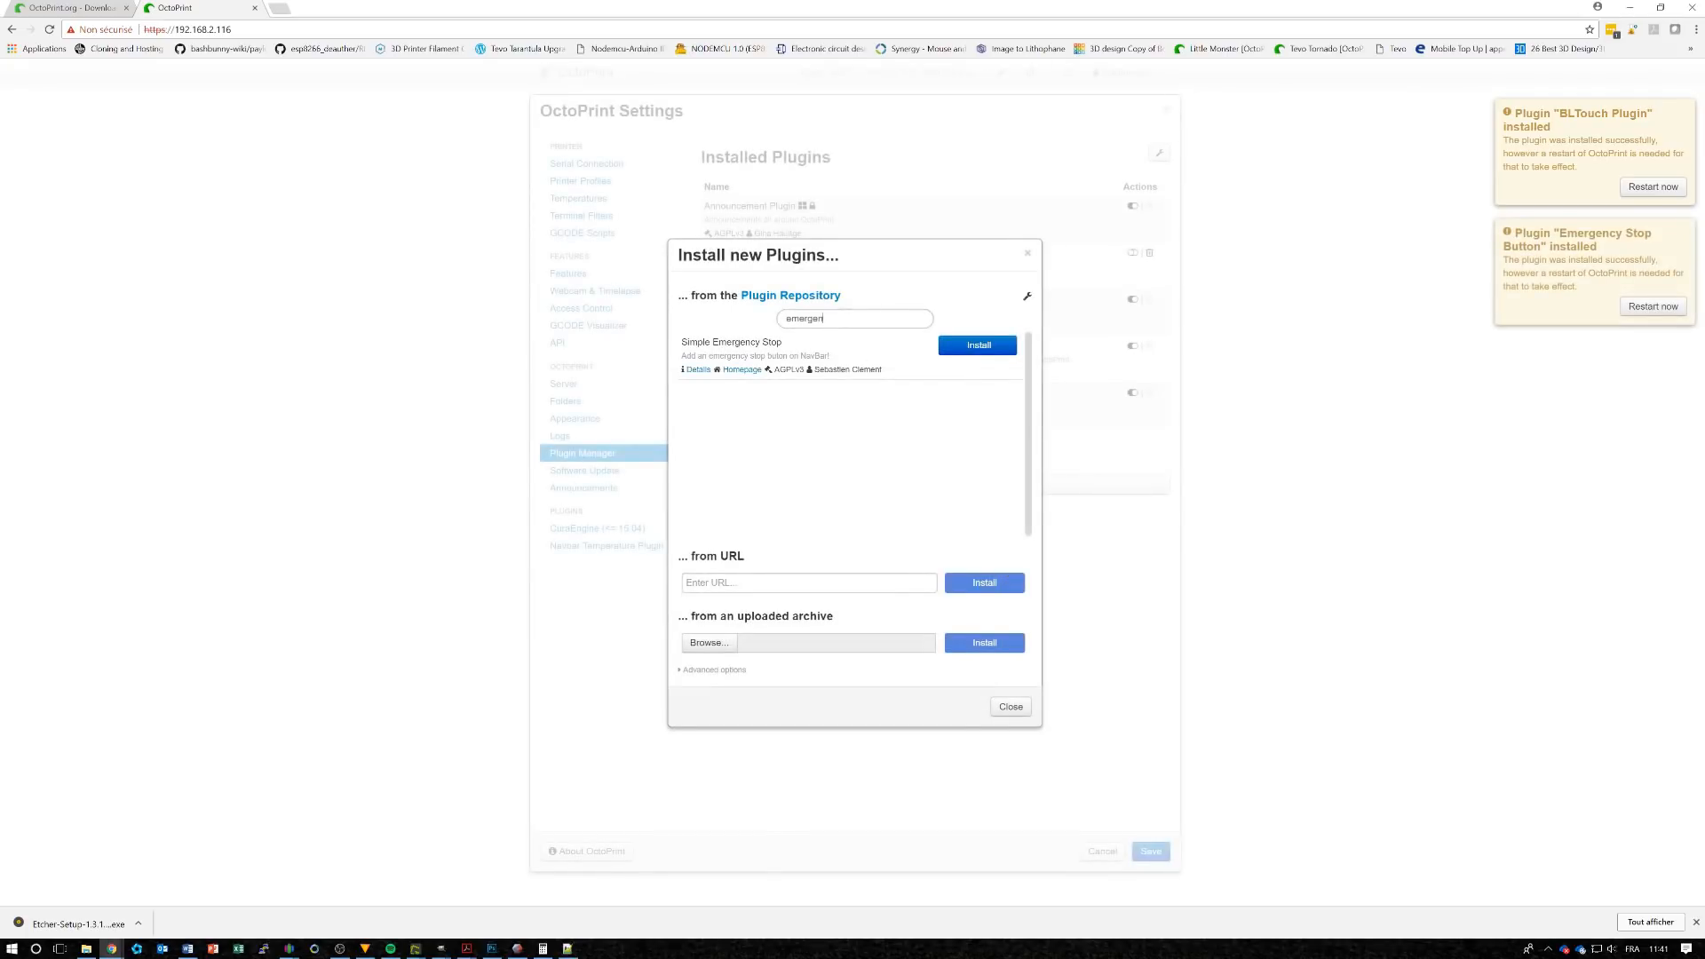
Search the plugin repository for "fullscre" and install the Fullscreen Webcam plugin
{"action": "left_click_drag", "start_coordinate": [823, 319], "coordinate": [677, 324]}
{"action": "type", "text": "fullscre"}
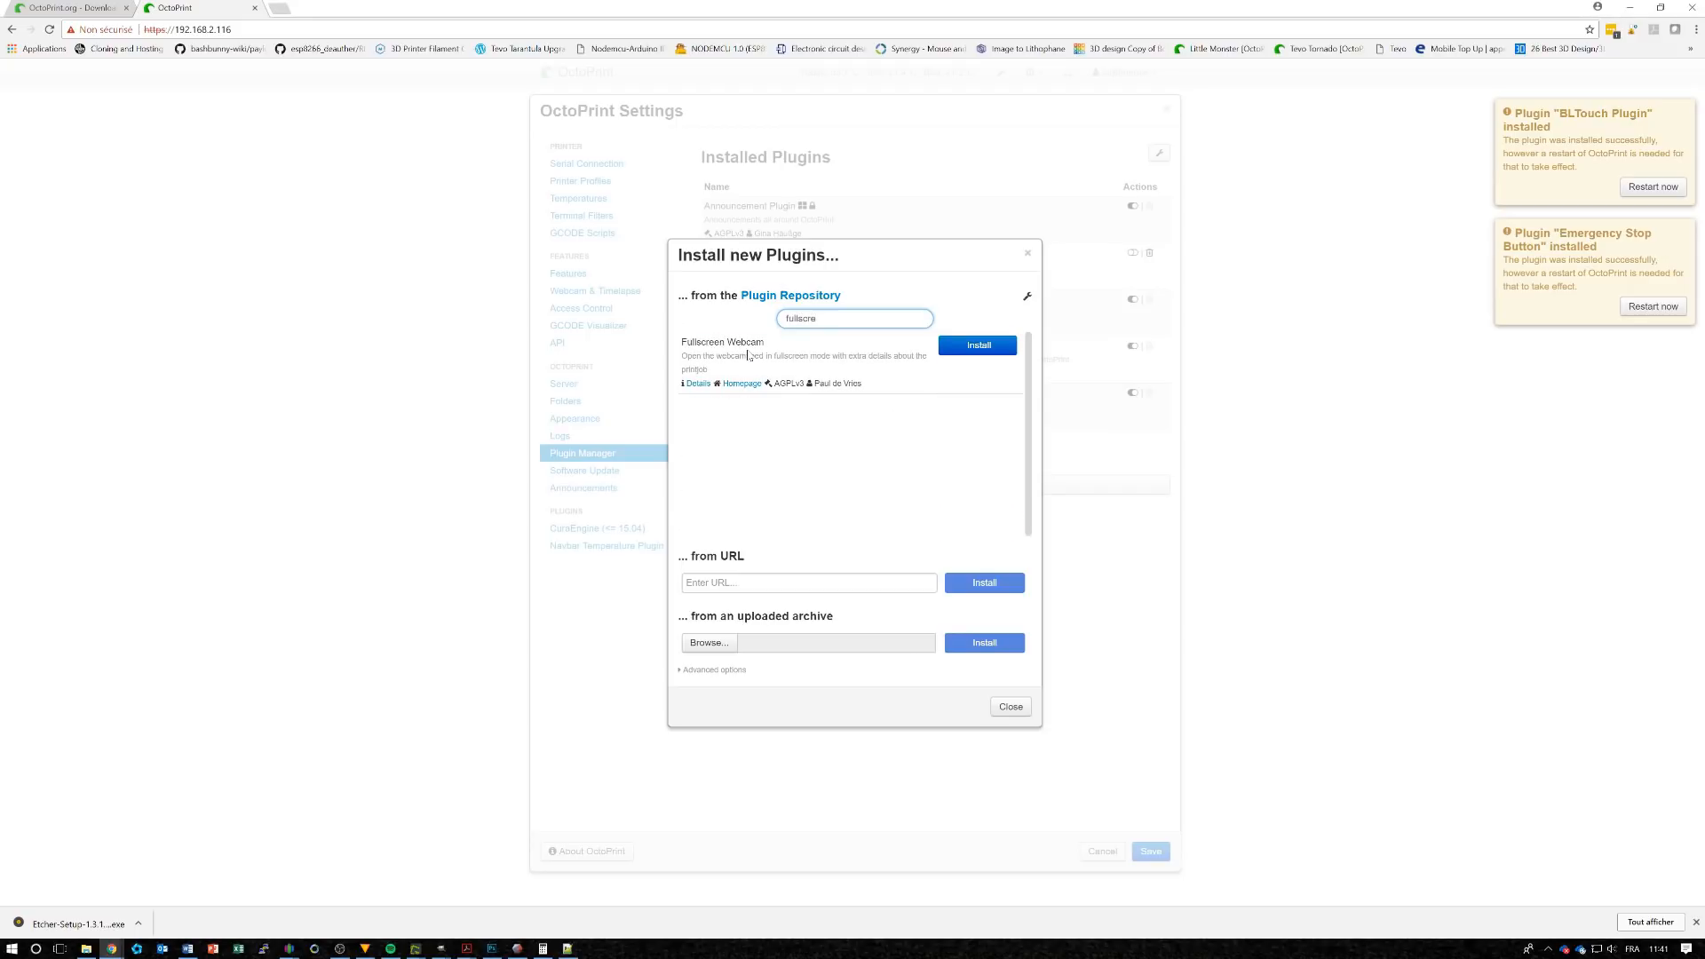
{"action": "left_click", "coordinate": [976, 345]}
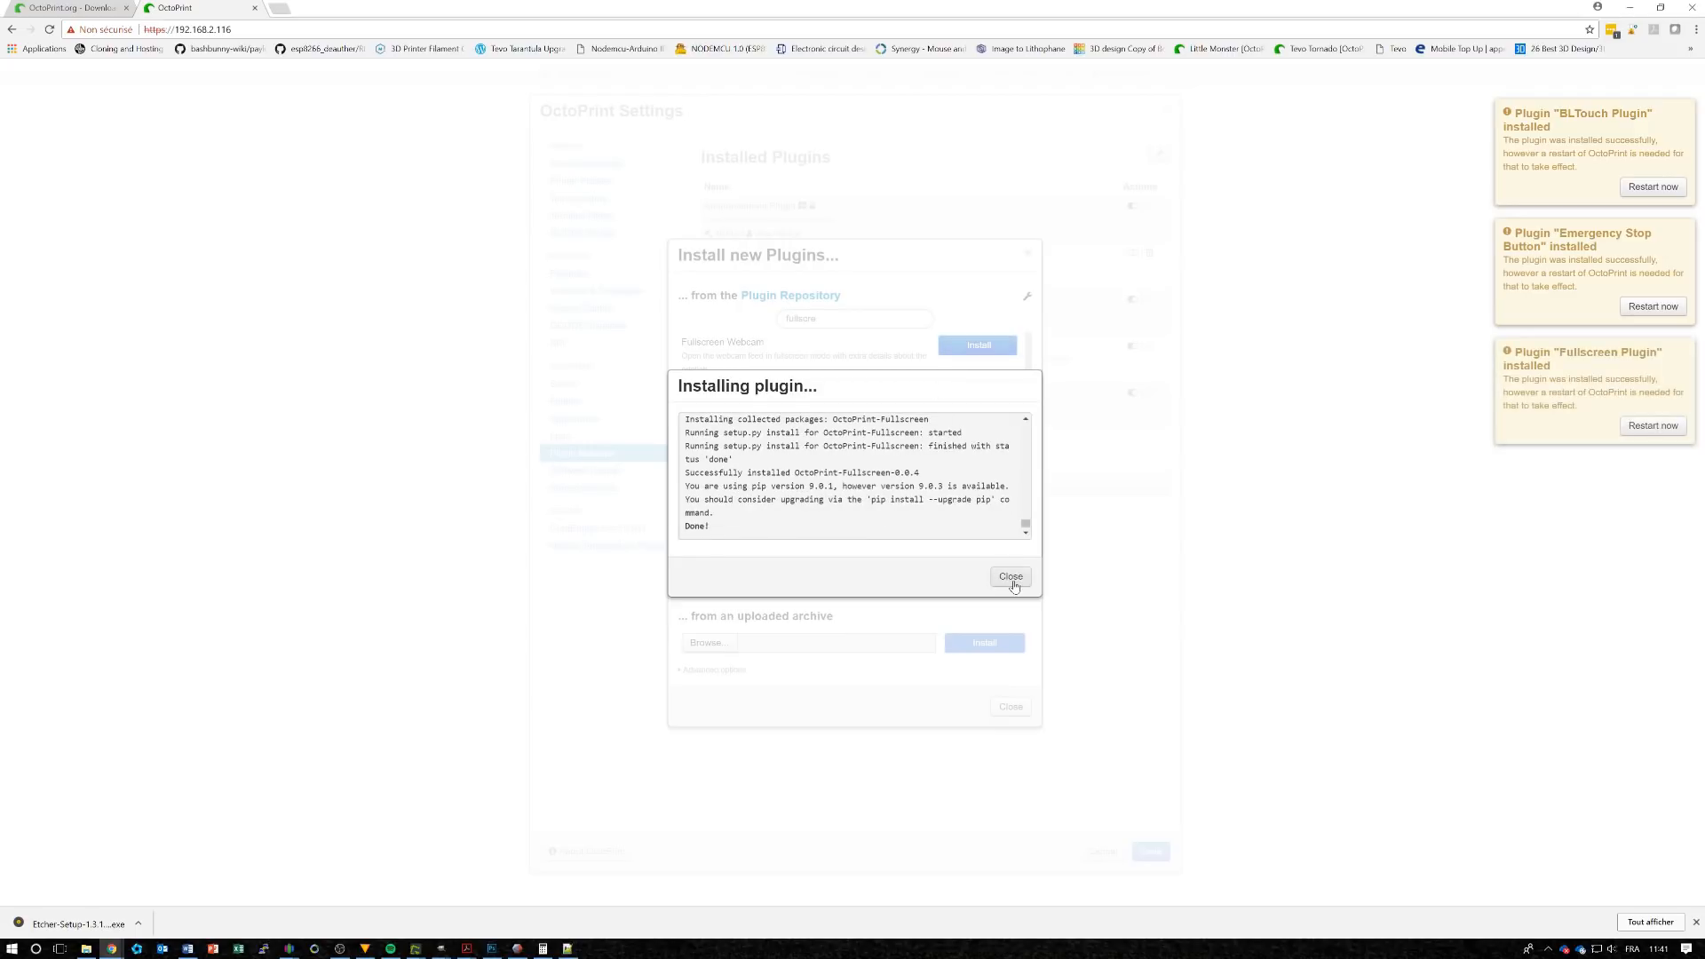
{"action": "left_click", "coordinate": [1011, 577]}
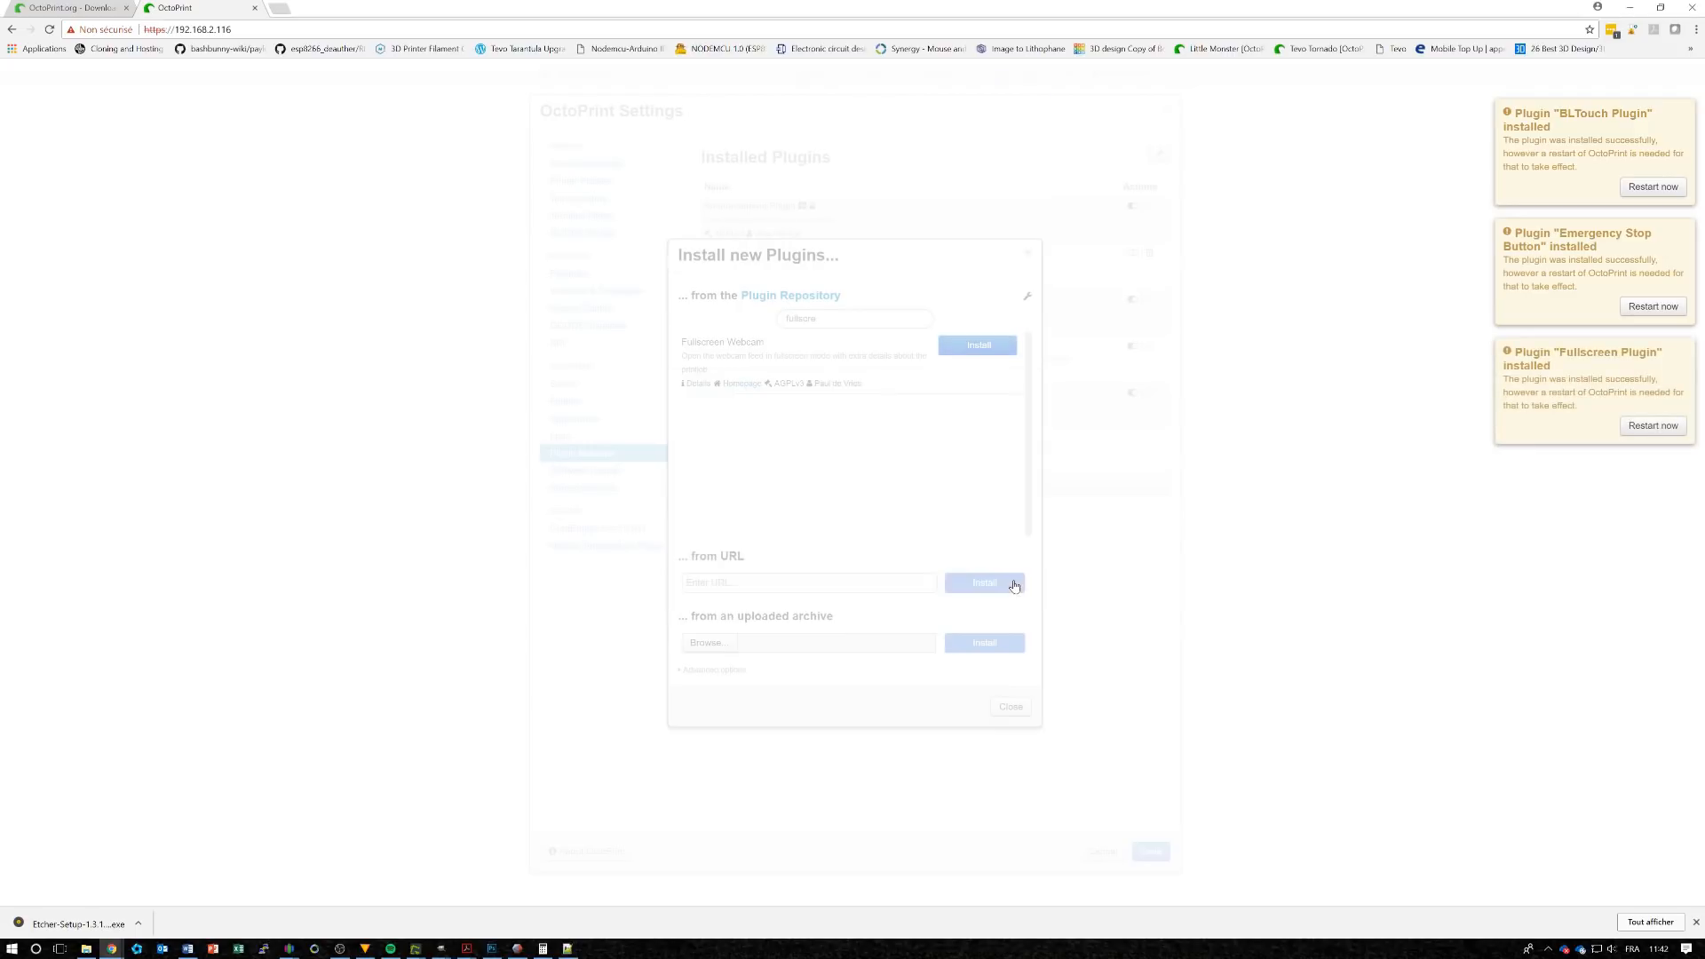
Search the plugin repository for "octoprint any" and install the OctoPrint Anywhere plugin
{"action": "left_click_drag", "start_coordinate": [812, 318], "coordinate": [730, 316]}
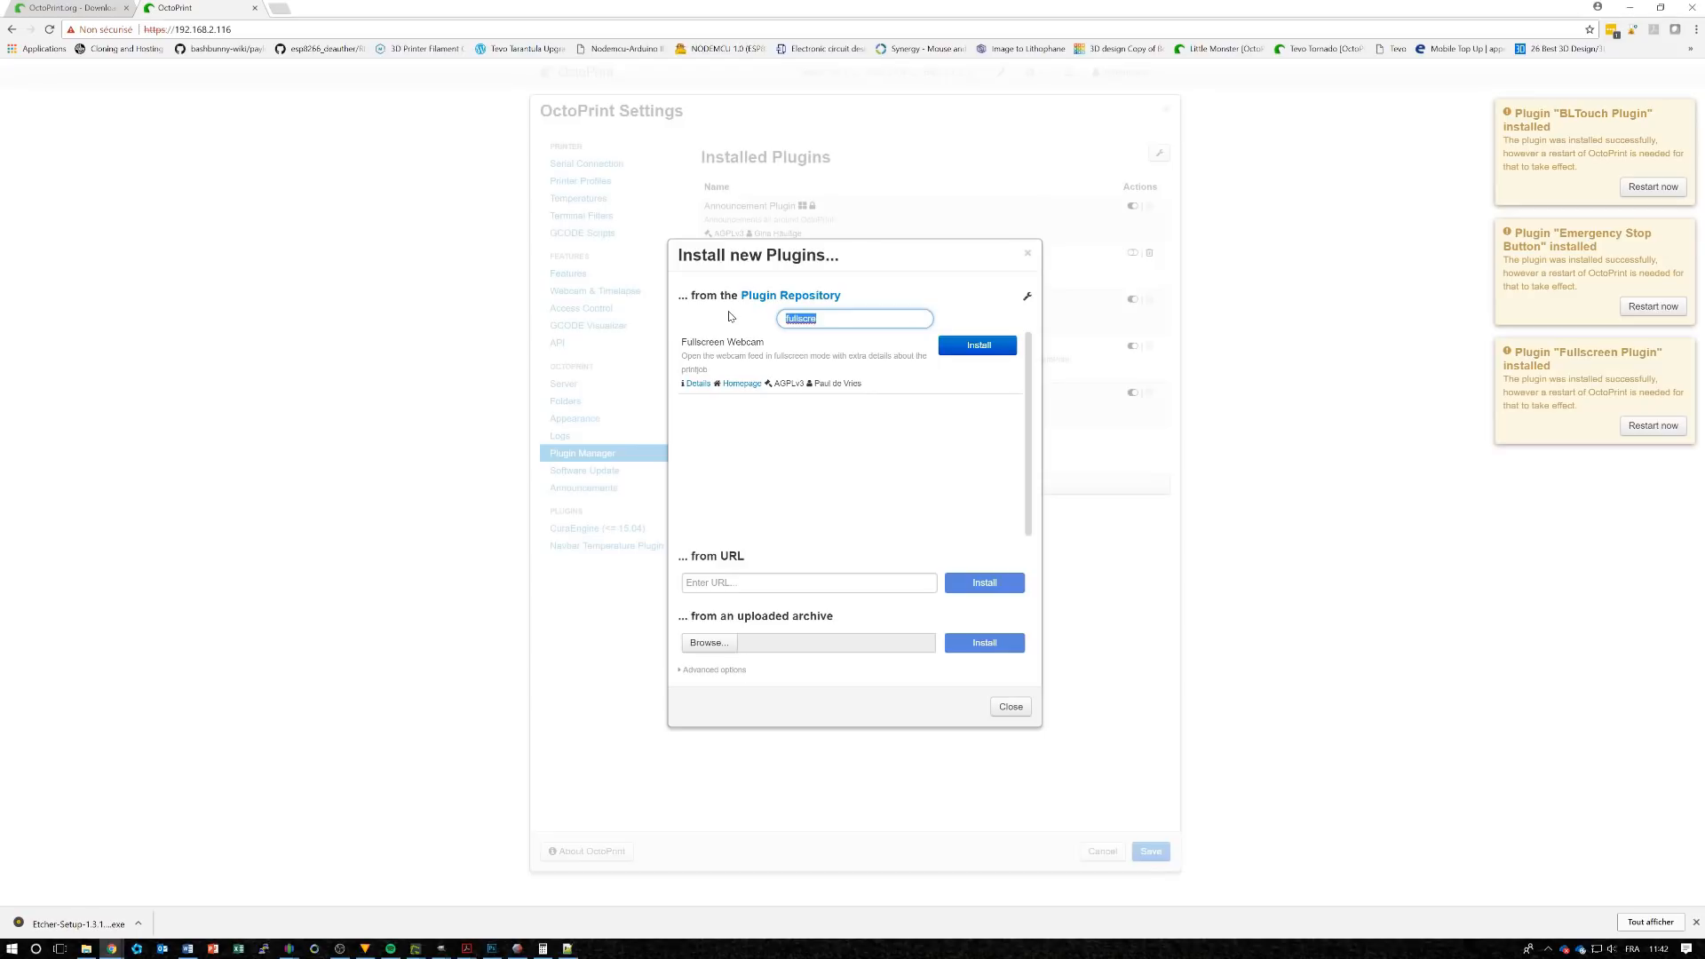
{"action": "type", "text": "octopri"}
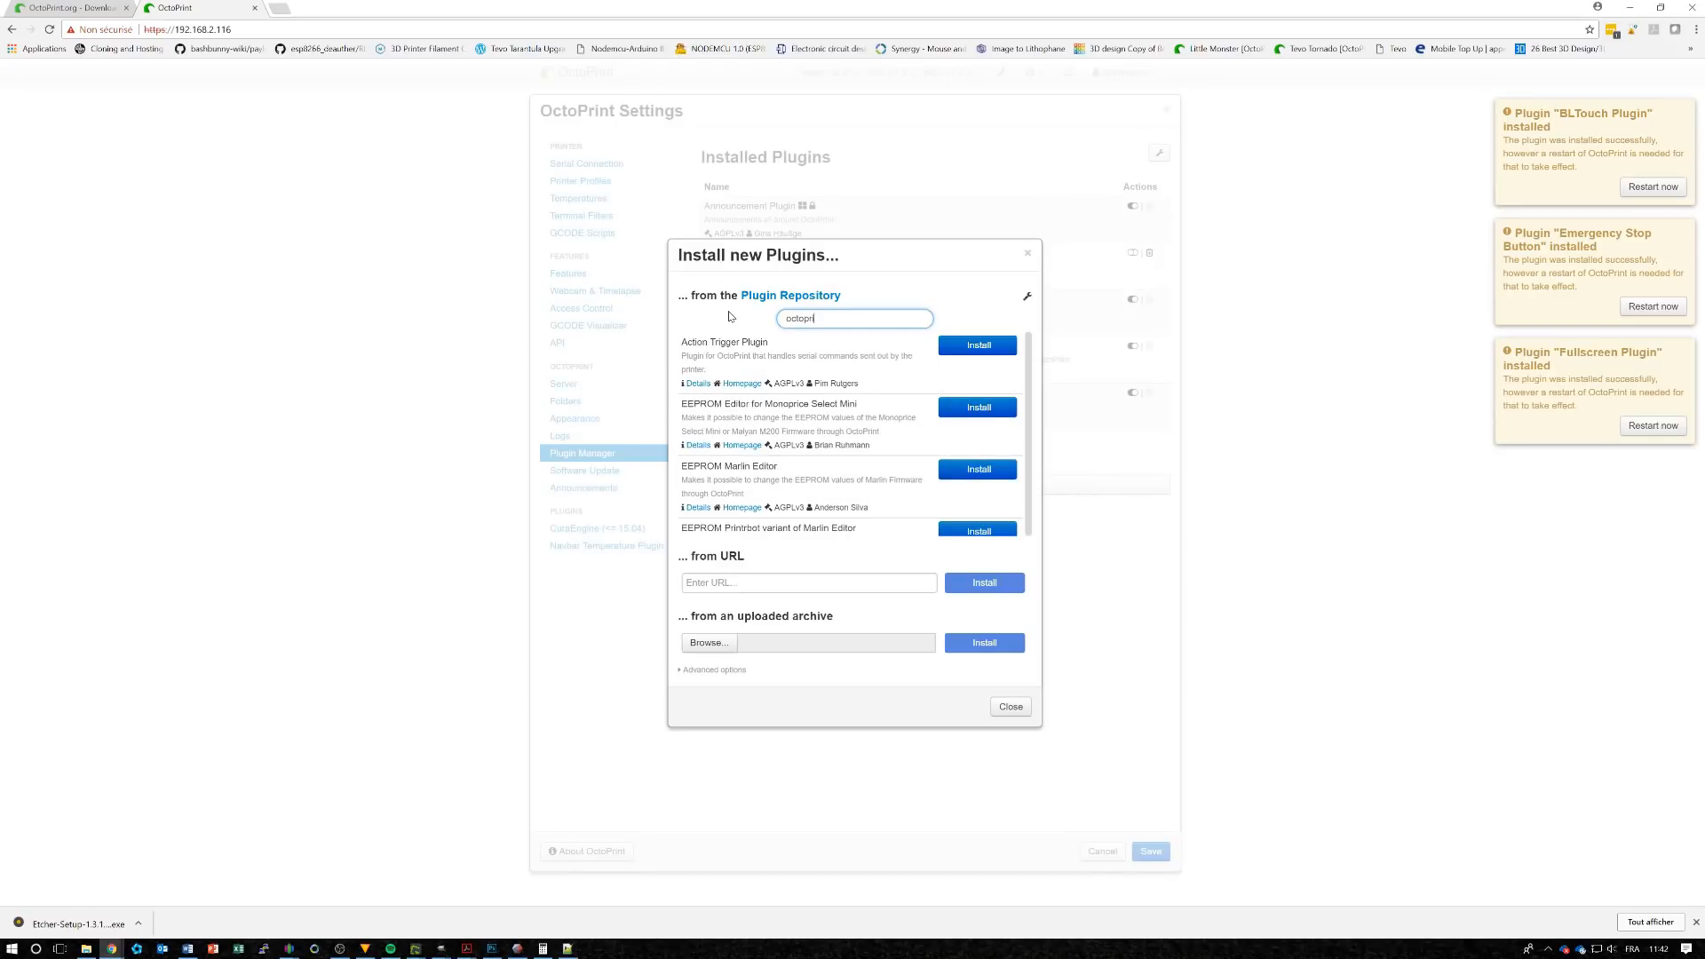
{"action": "type", "text": "nt any"}
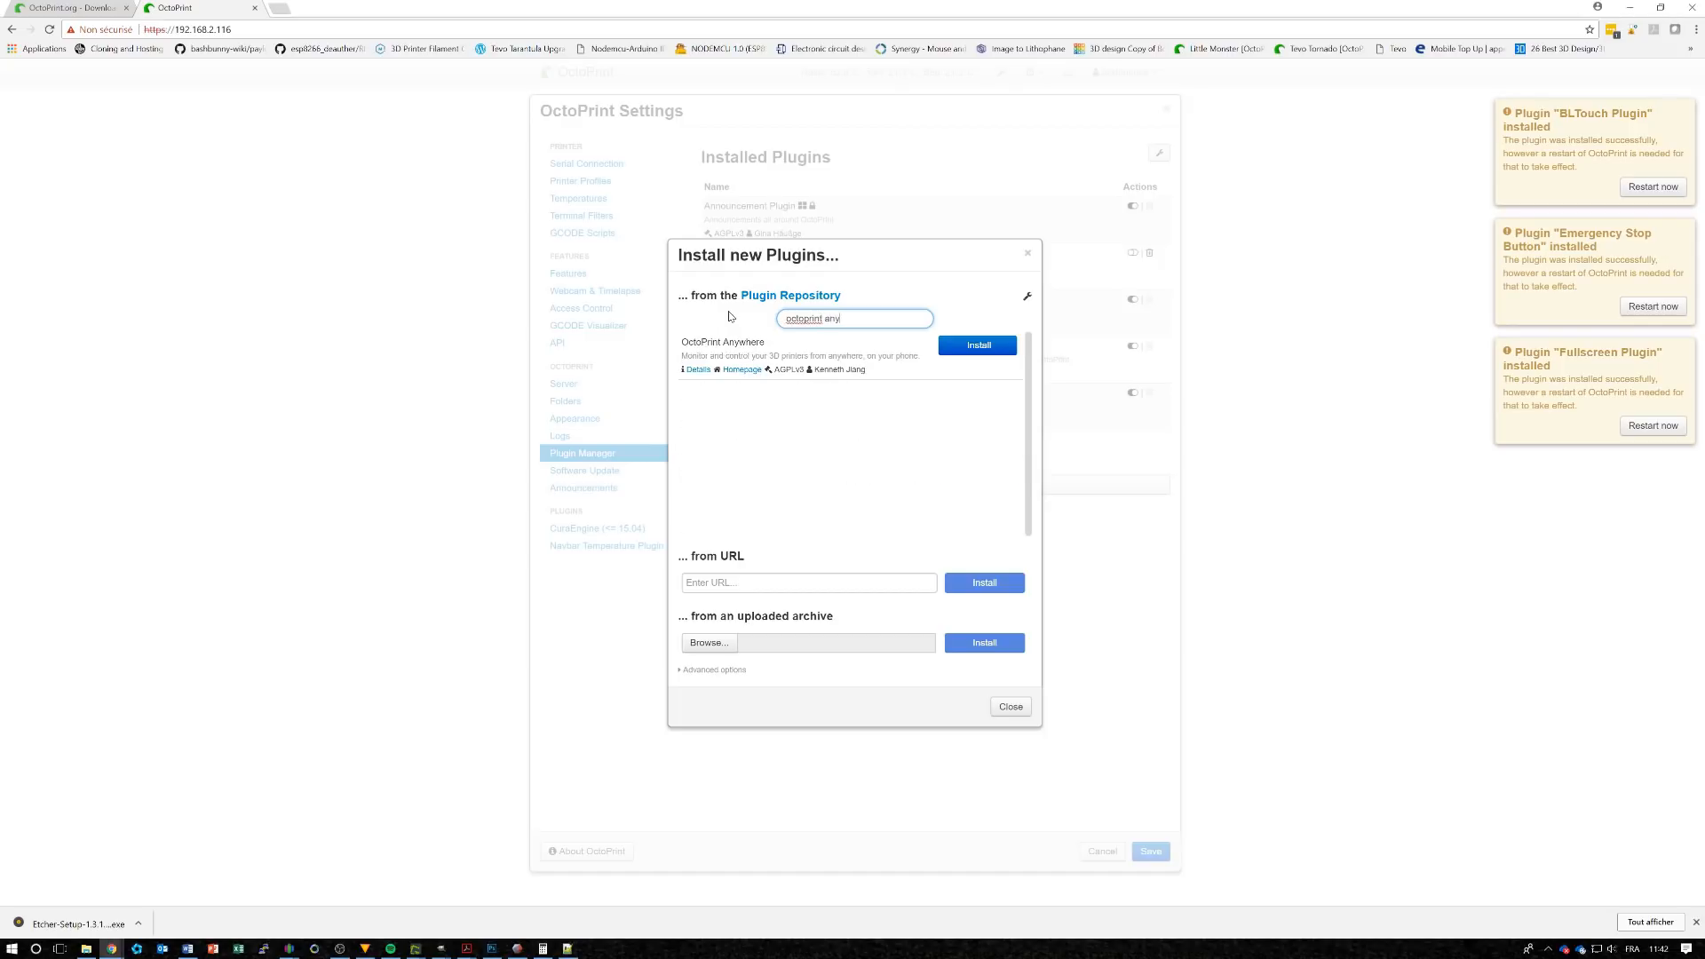
{"action": "left_click", "coordinate": [980, 344]}
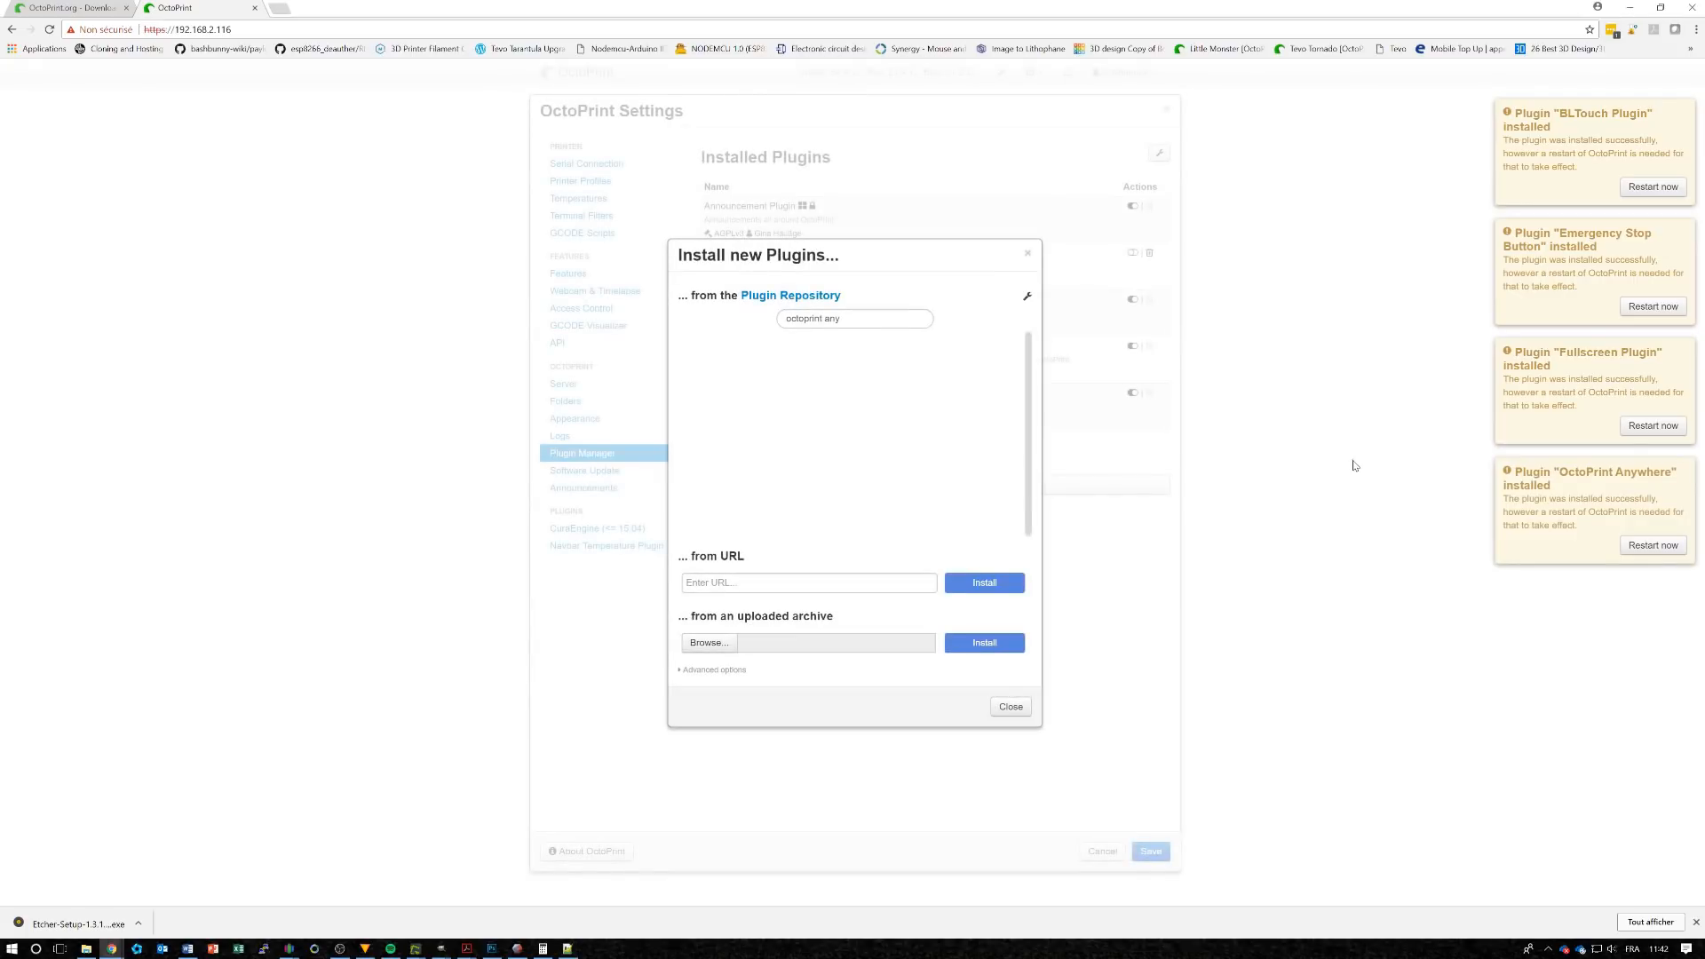
Save the settings, restart the OctoPrint server to load the new plugins, and finish the setup wizard without registering the printer
{"action": "left_click", "coordinate": [1014, 710]}
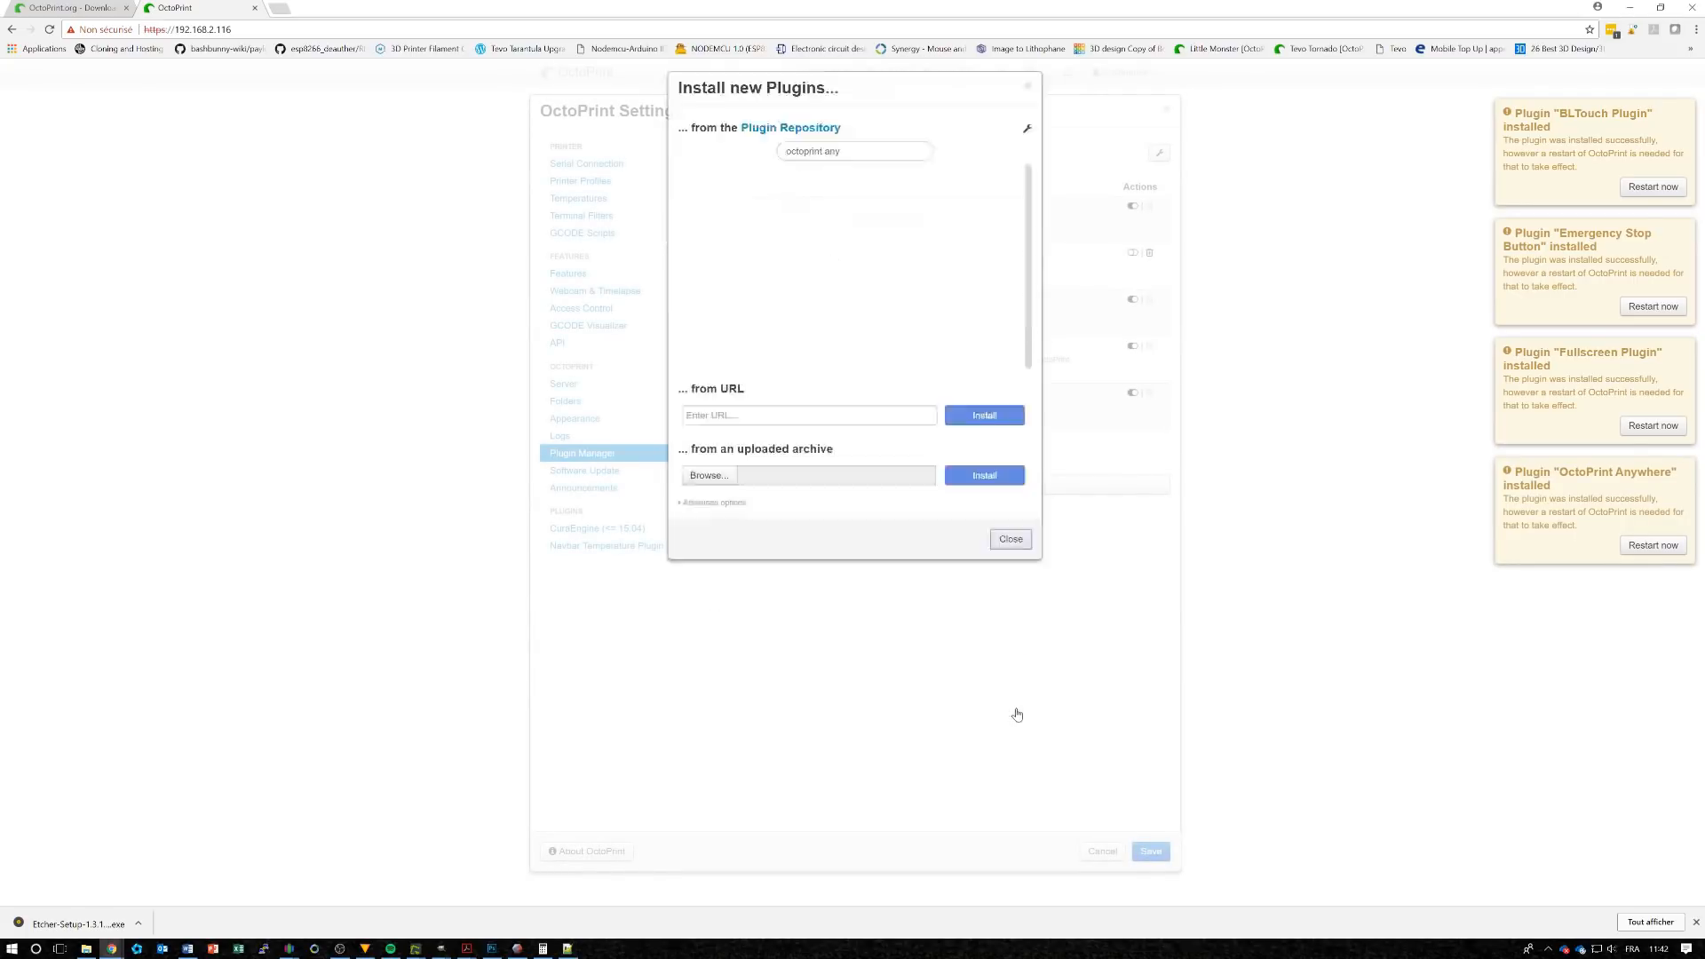
{"action": "left_click", "coordinate": [1150, 850]}
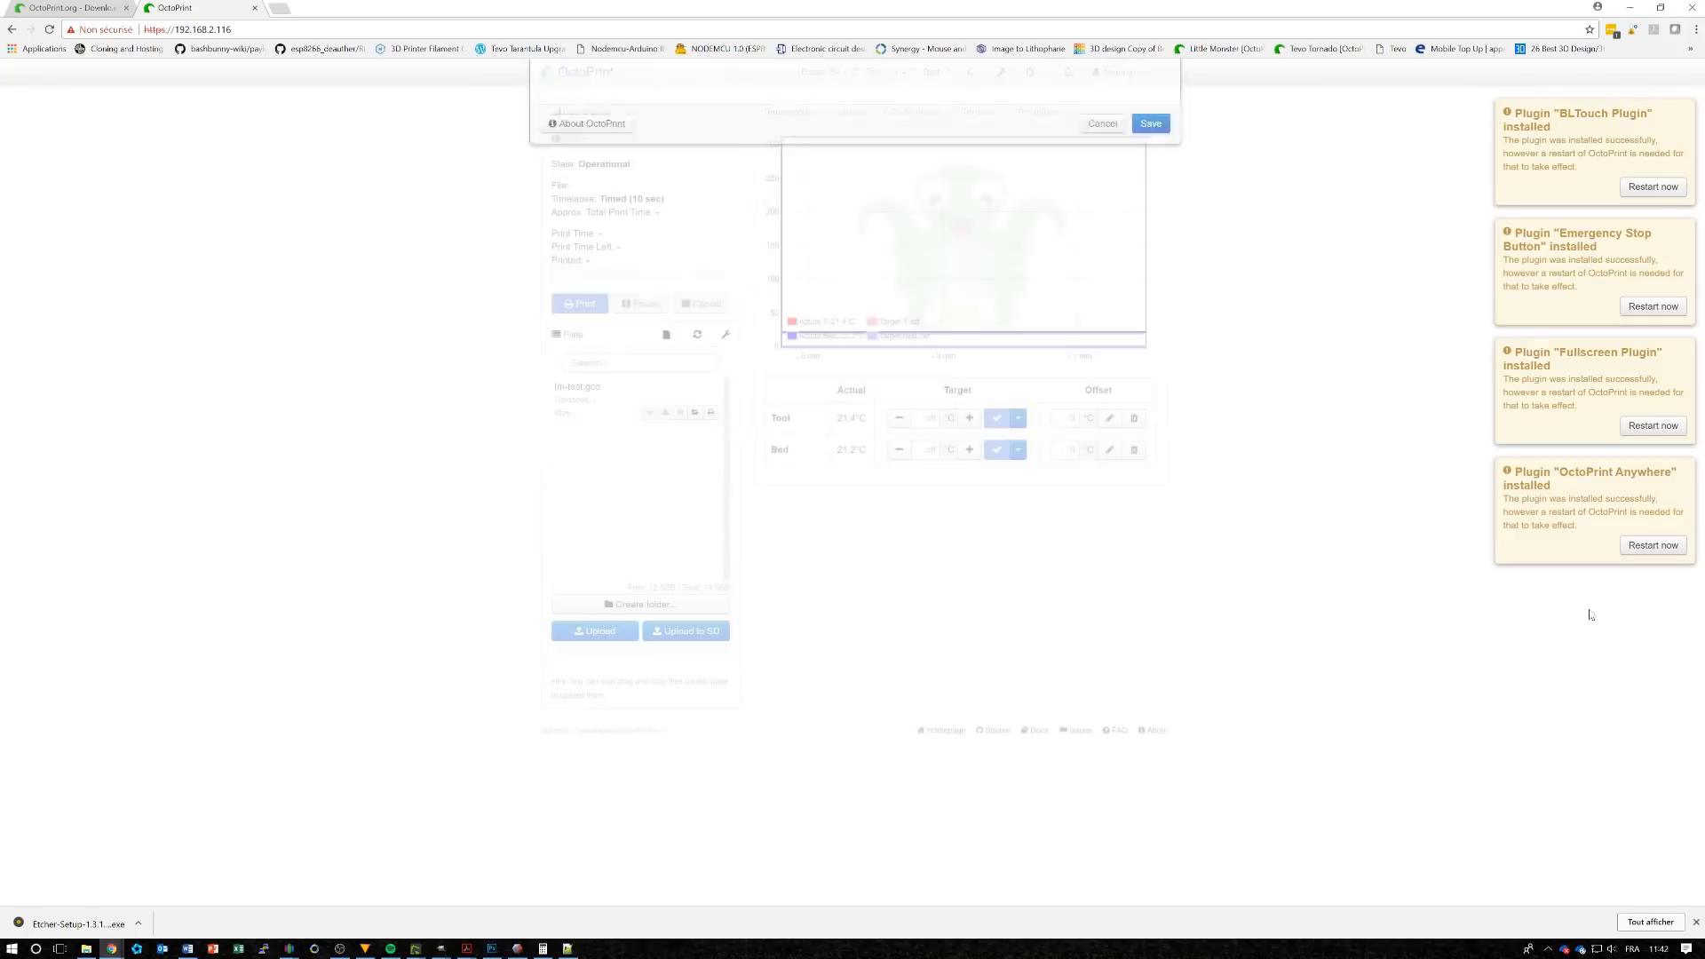
{"action": "left_click", "coordinate": [1662, 548]}
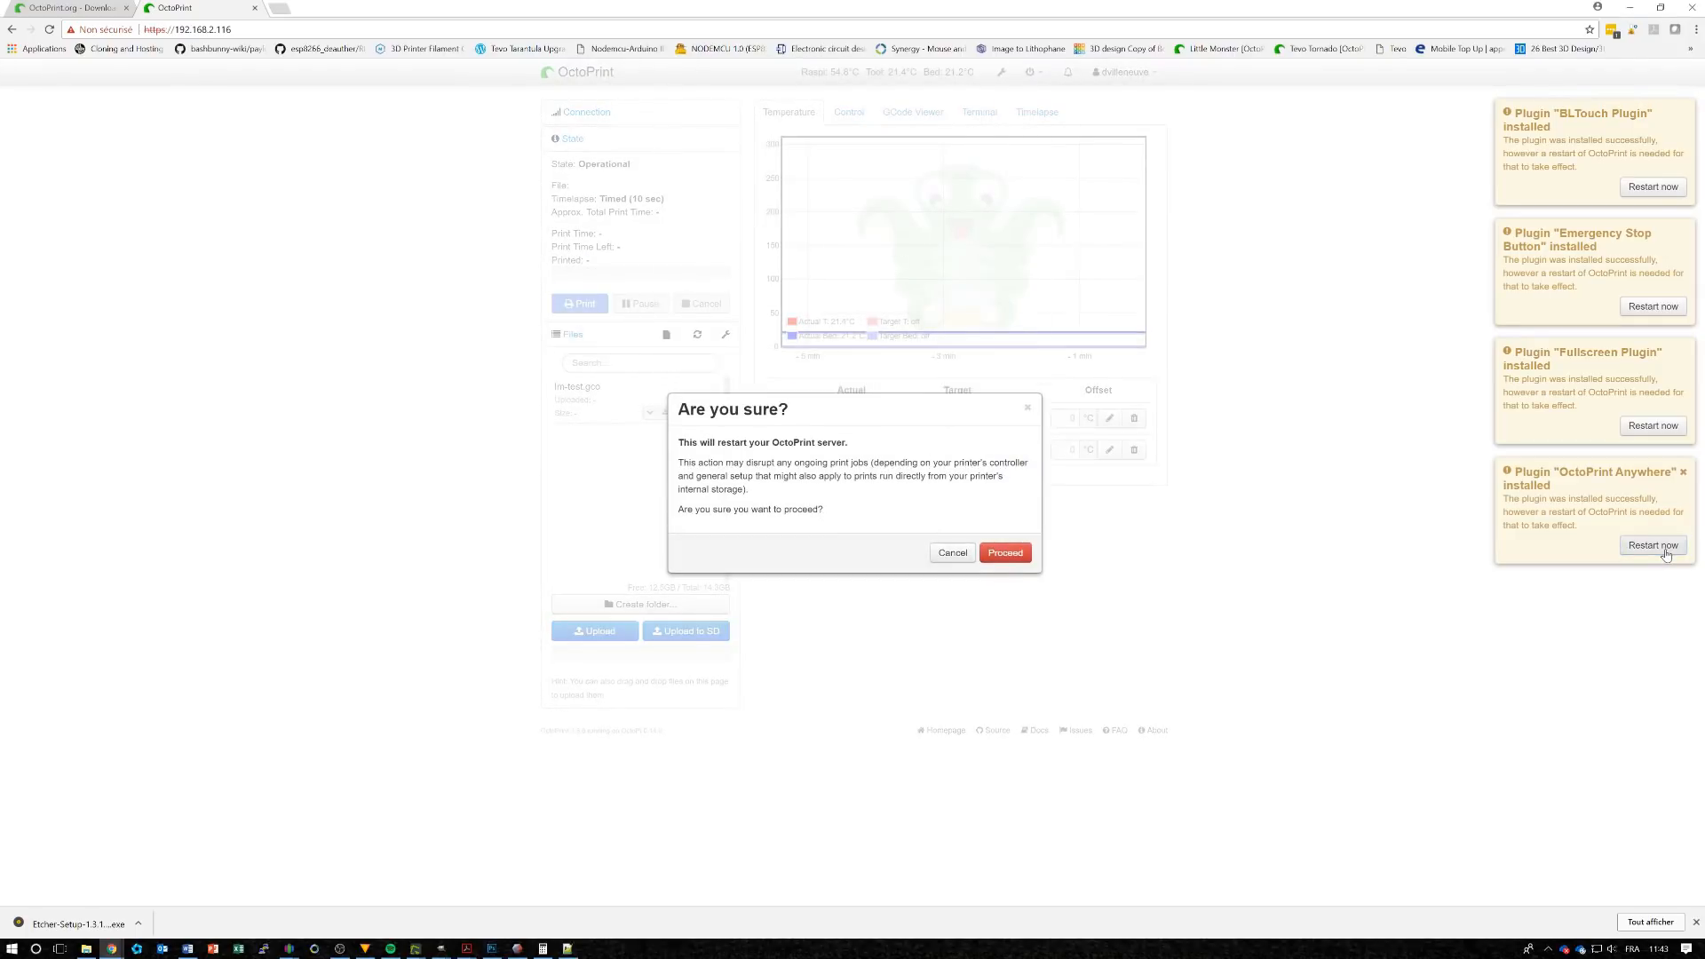
{"action": "left_click", "coordinate": [1005, 552]}
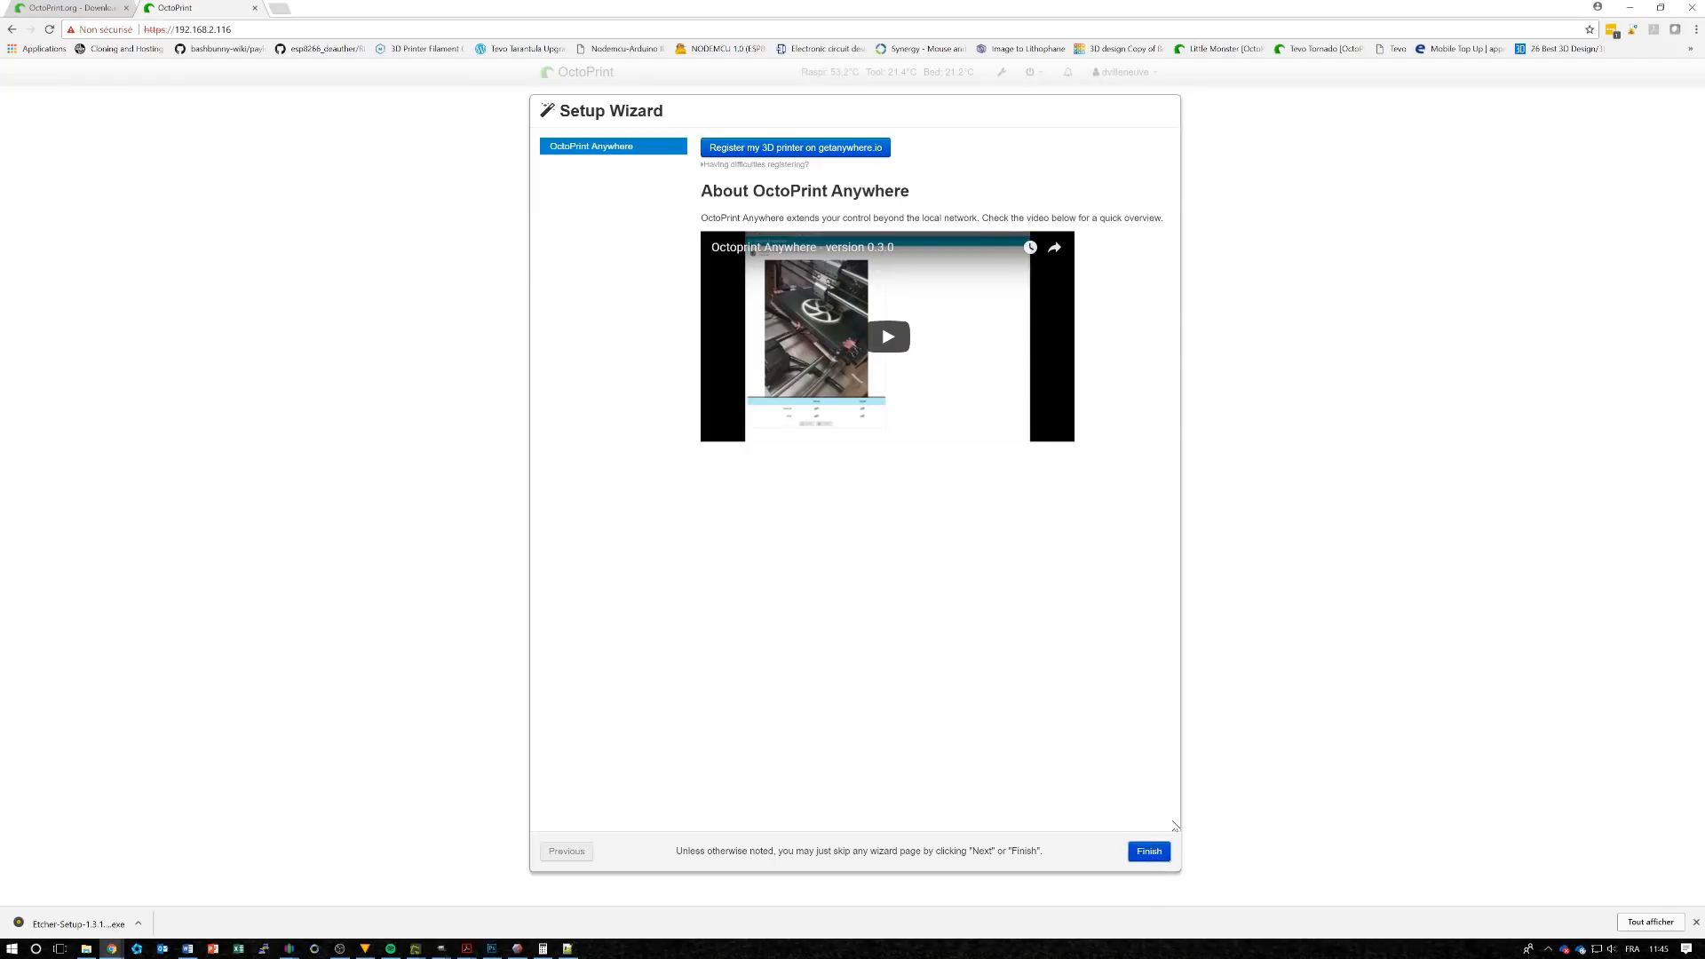
{"action": "left_click", "coordinate": [1149, 851]}
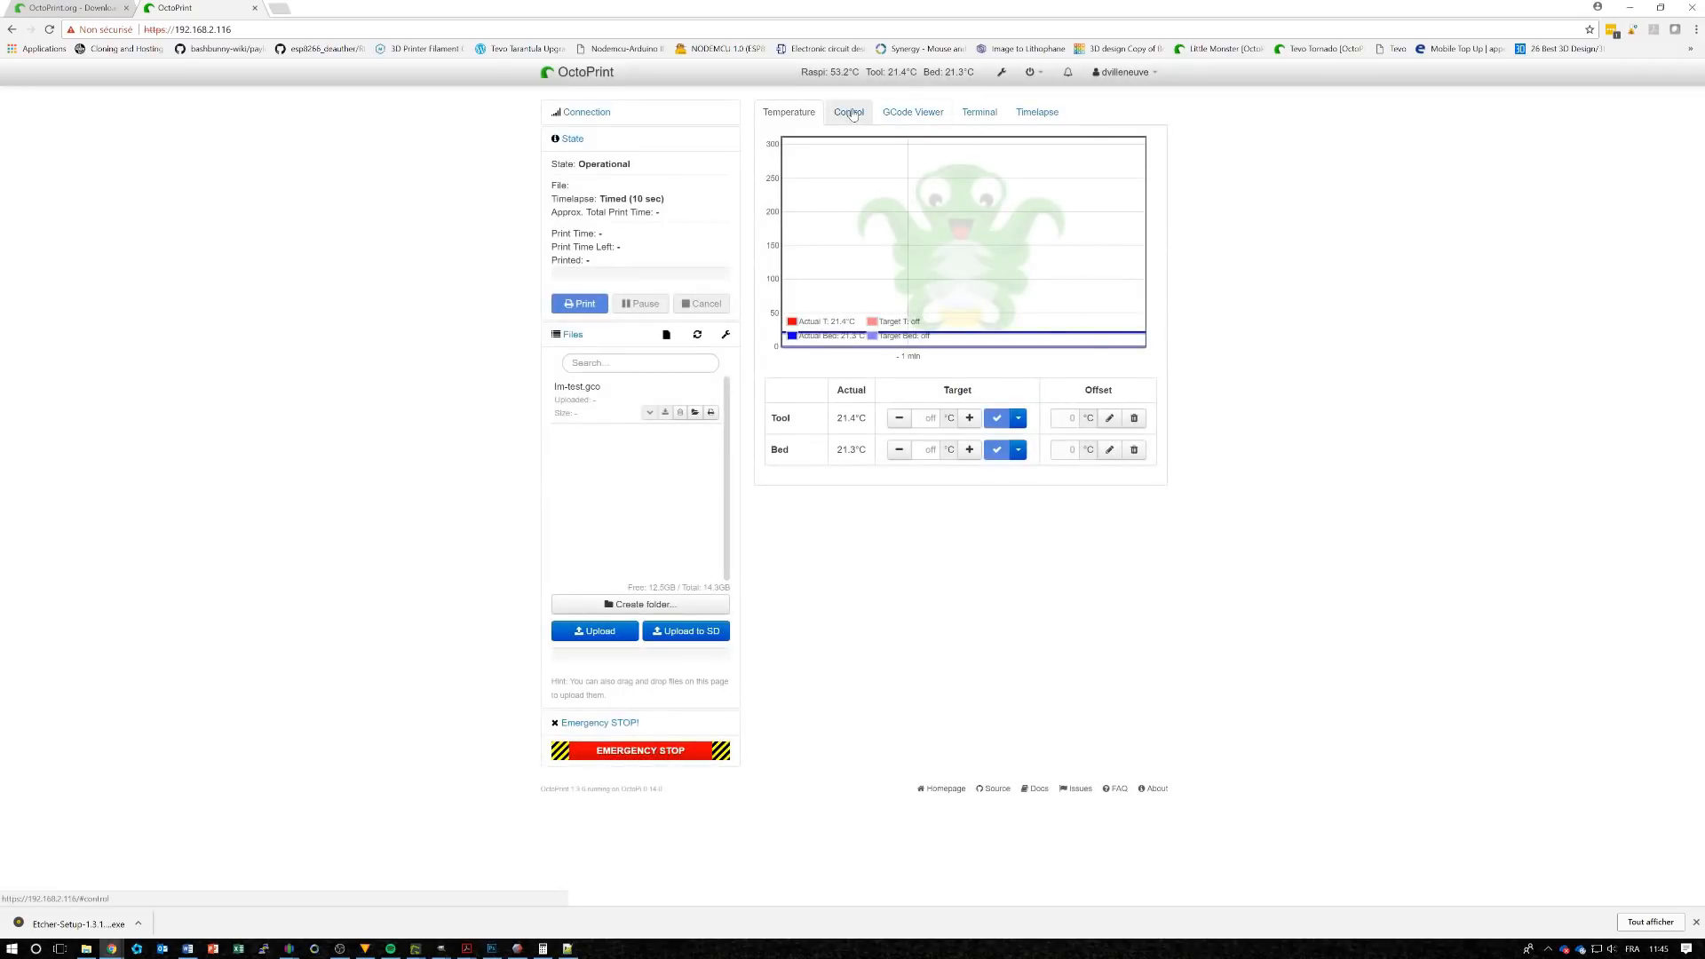
Bring up the printer's motion controls with the webcam view and jog the Z axis down by 10 mm
{"action": "left_click", "coordinate": [848, 113]}
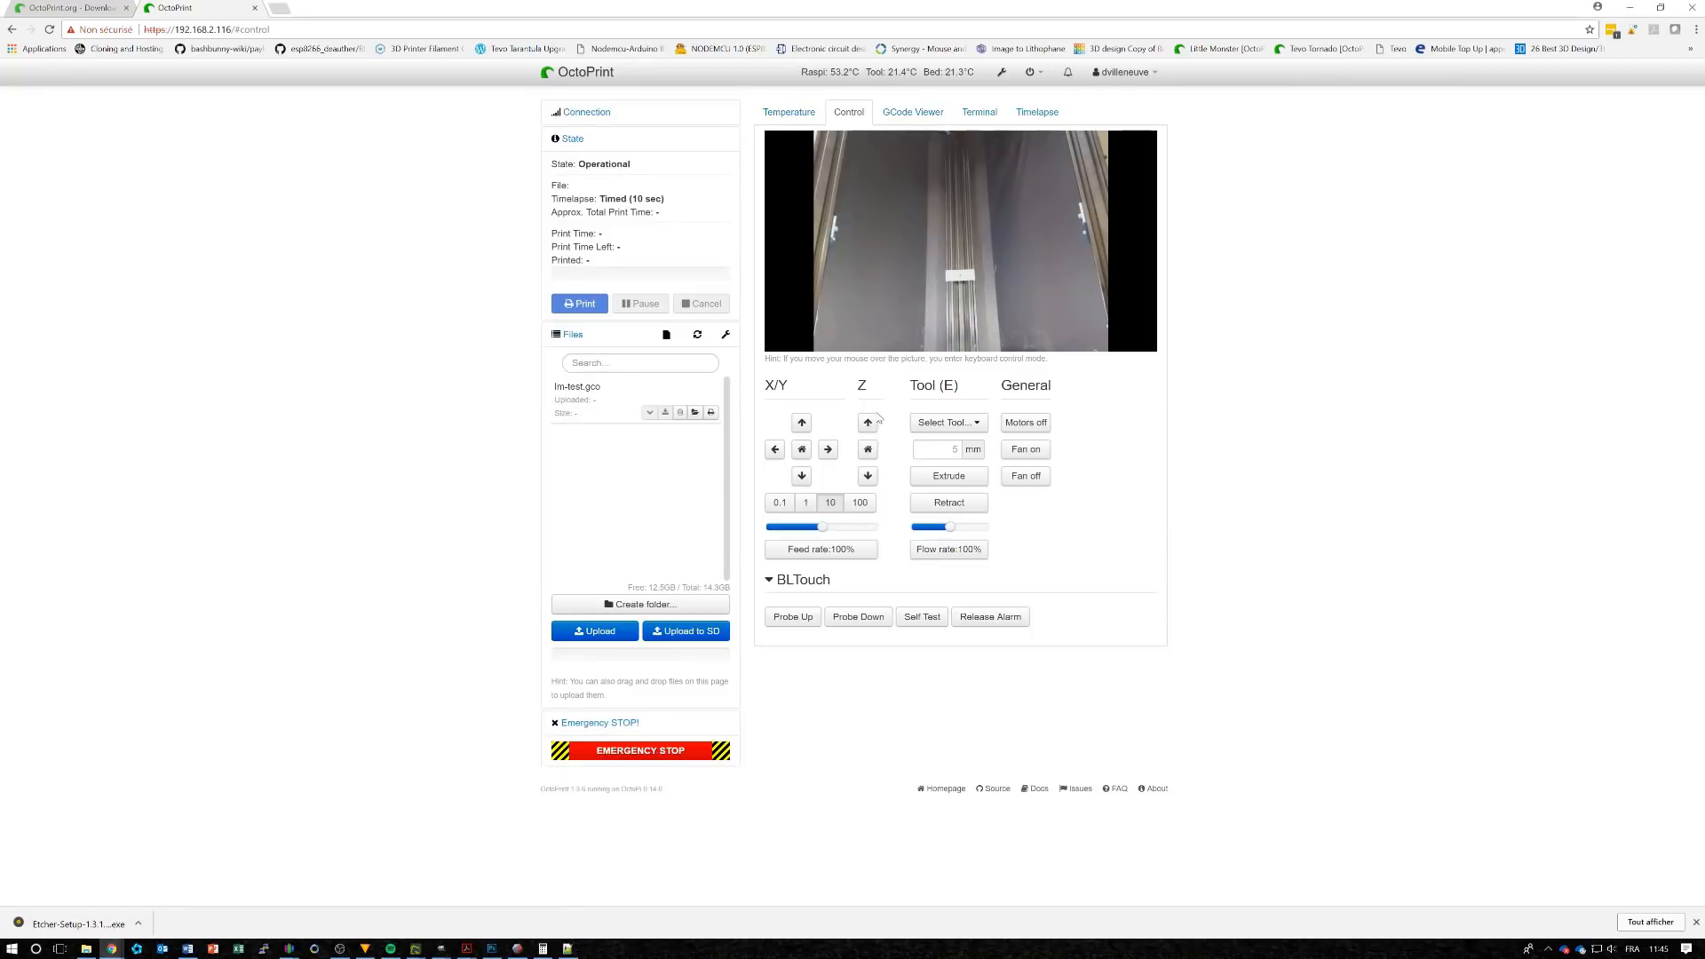
{"action": "left_click", "coordinate": [876, 476]}
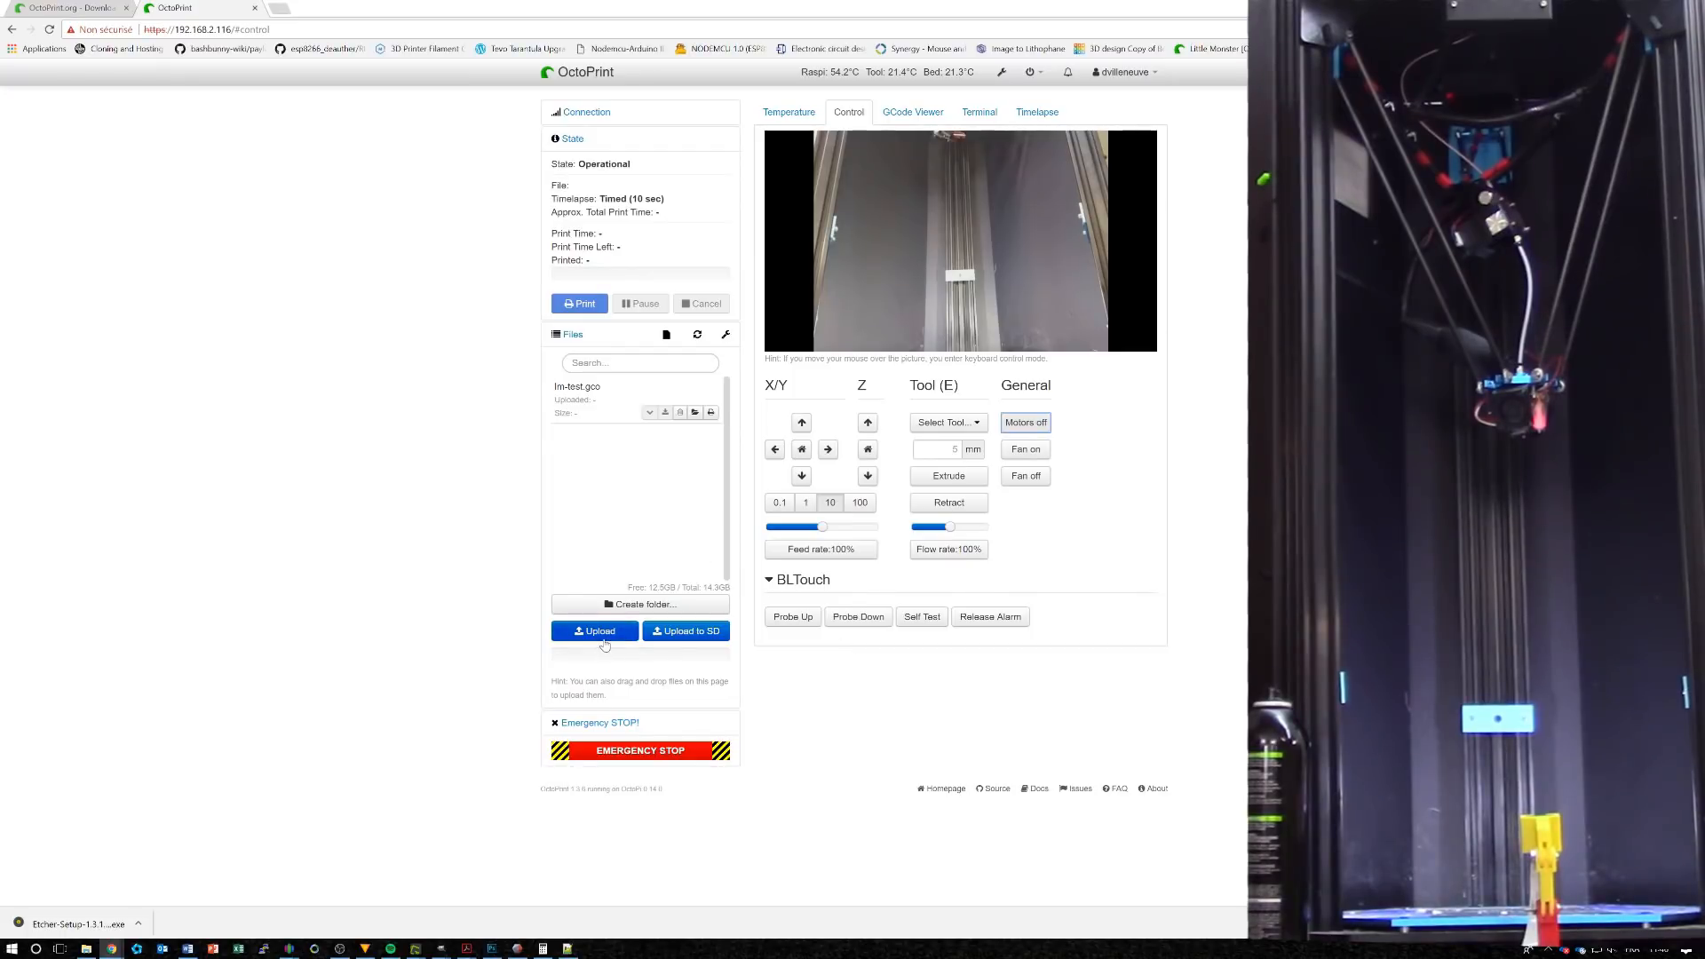
Preheat the printer with the PLA presets, setting the tool to 205 °C and the bed to its PLA temperature
{"action": "left_click", "coordinate": [790, 112]}
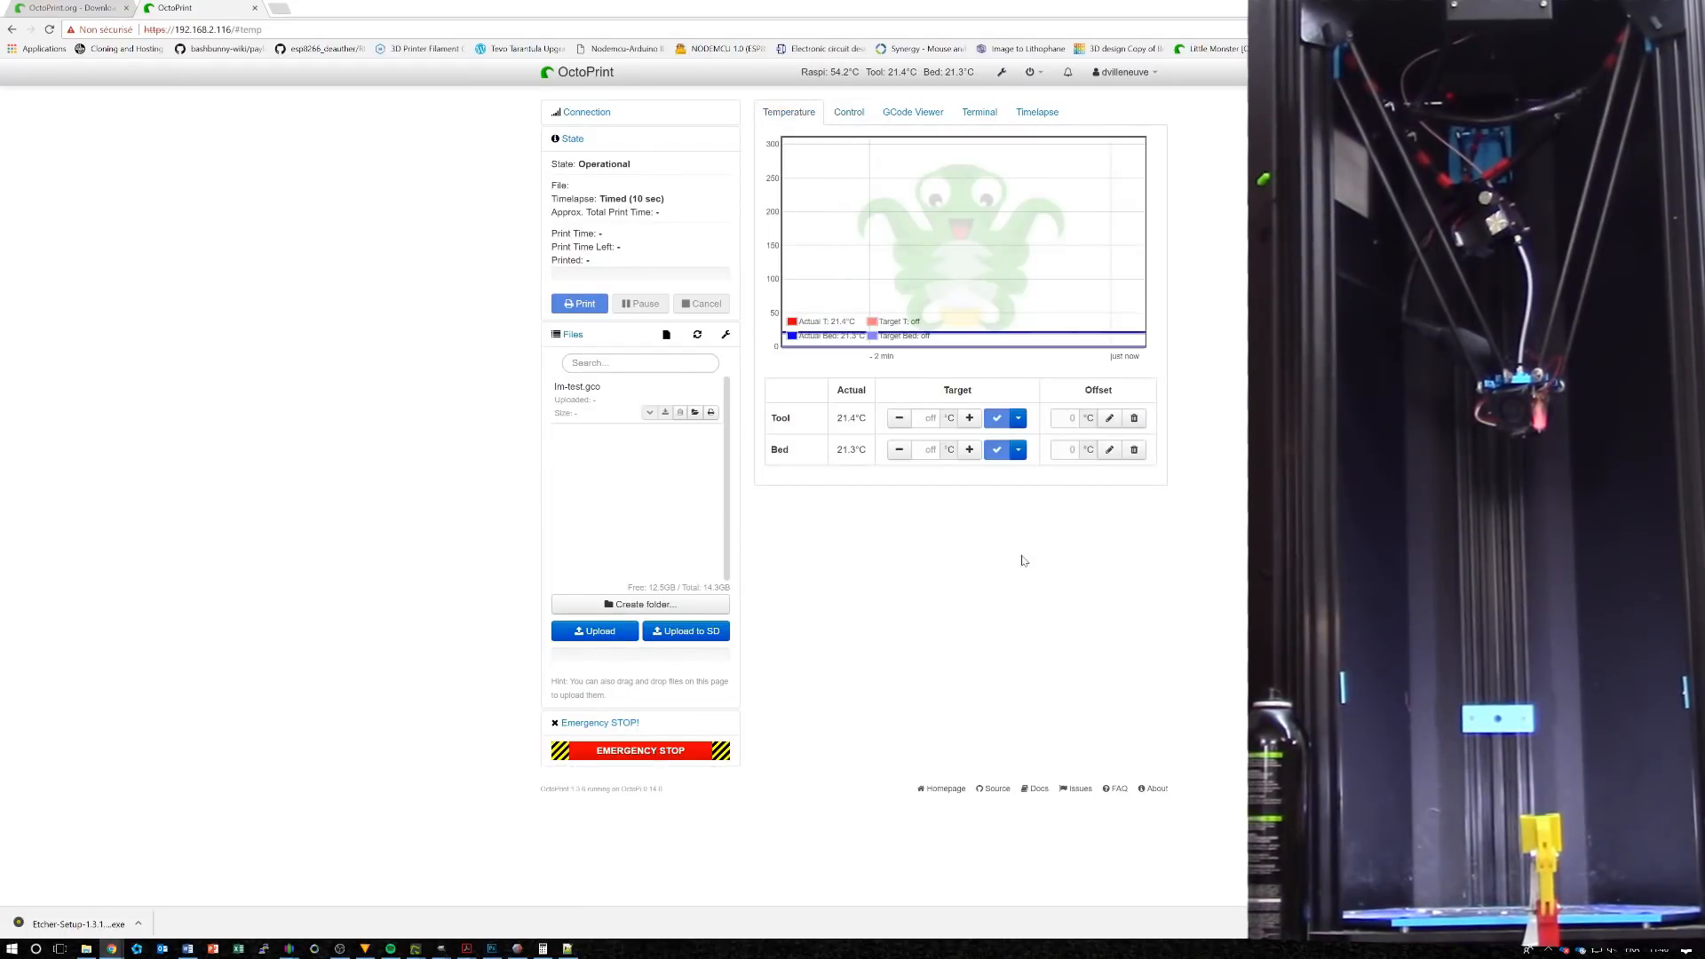
{"action": "left_click", "coordinate": [1018, 417]}
{"action": "left_click", "coordinate": [1026, 490]}
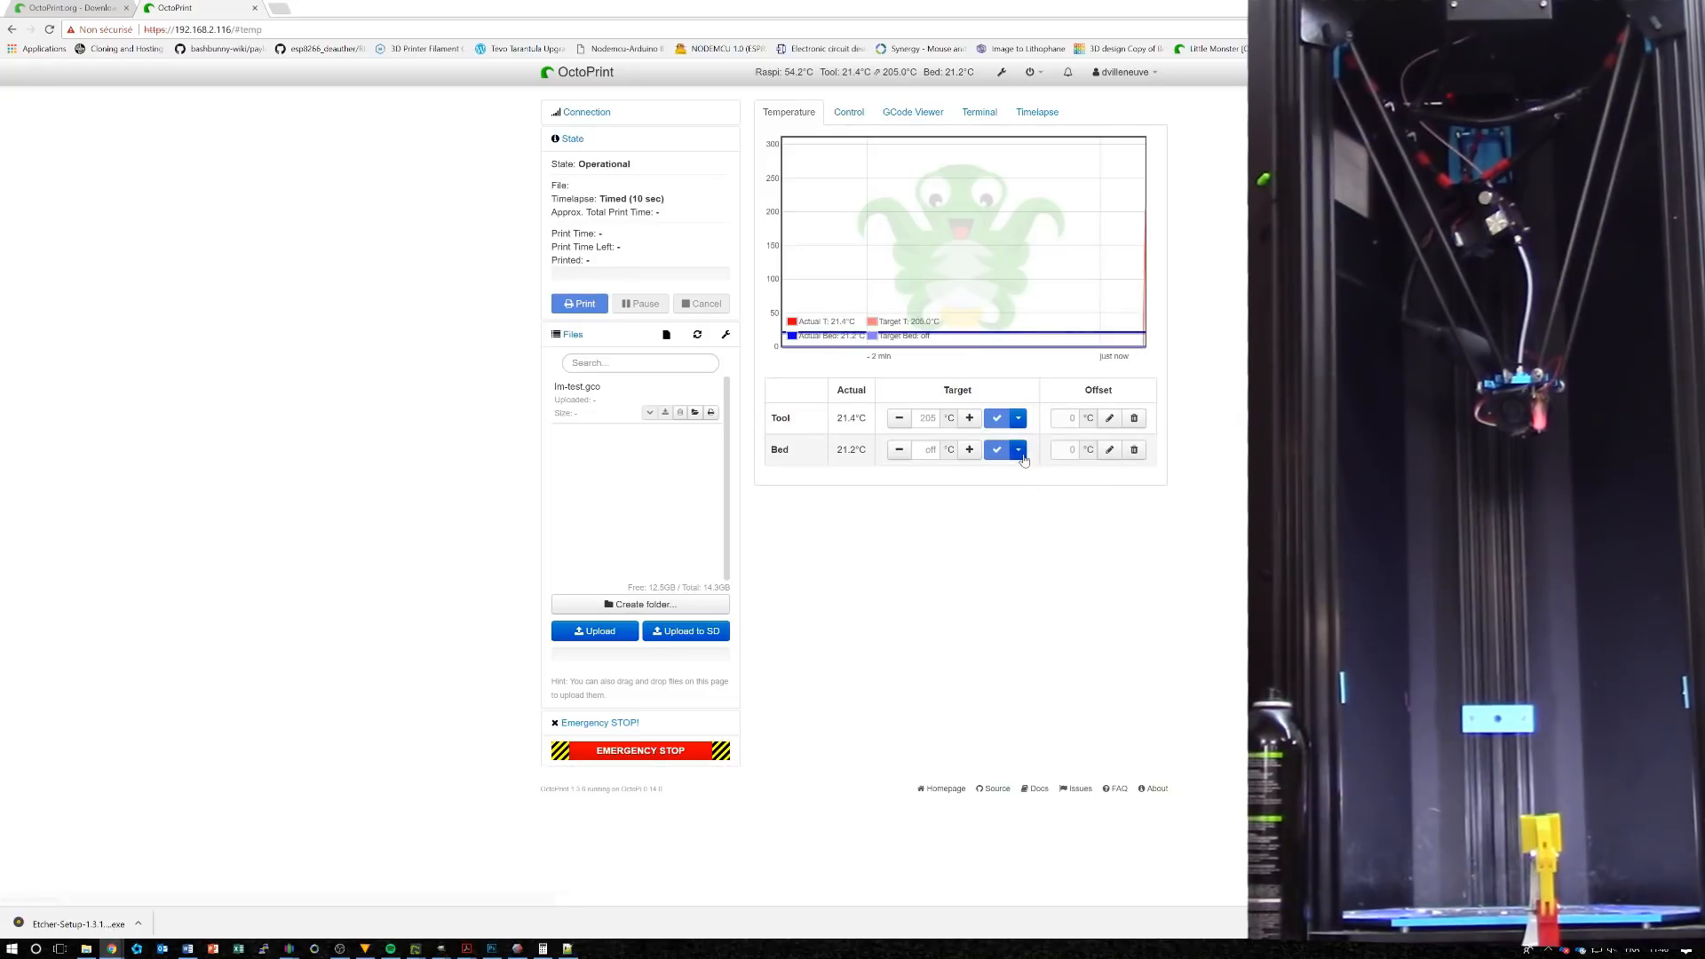
{"action": "left_click", "coordinate": [1018, 450]}
{"action": "left_click", "coordinate": [1027, 521]}
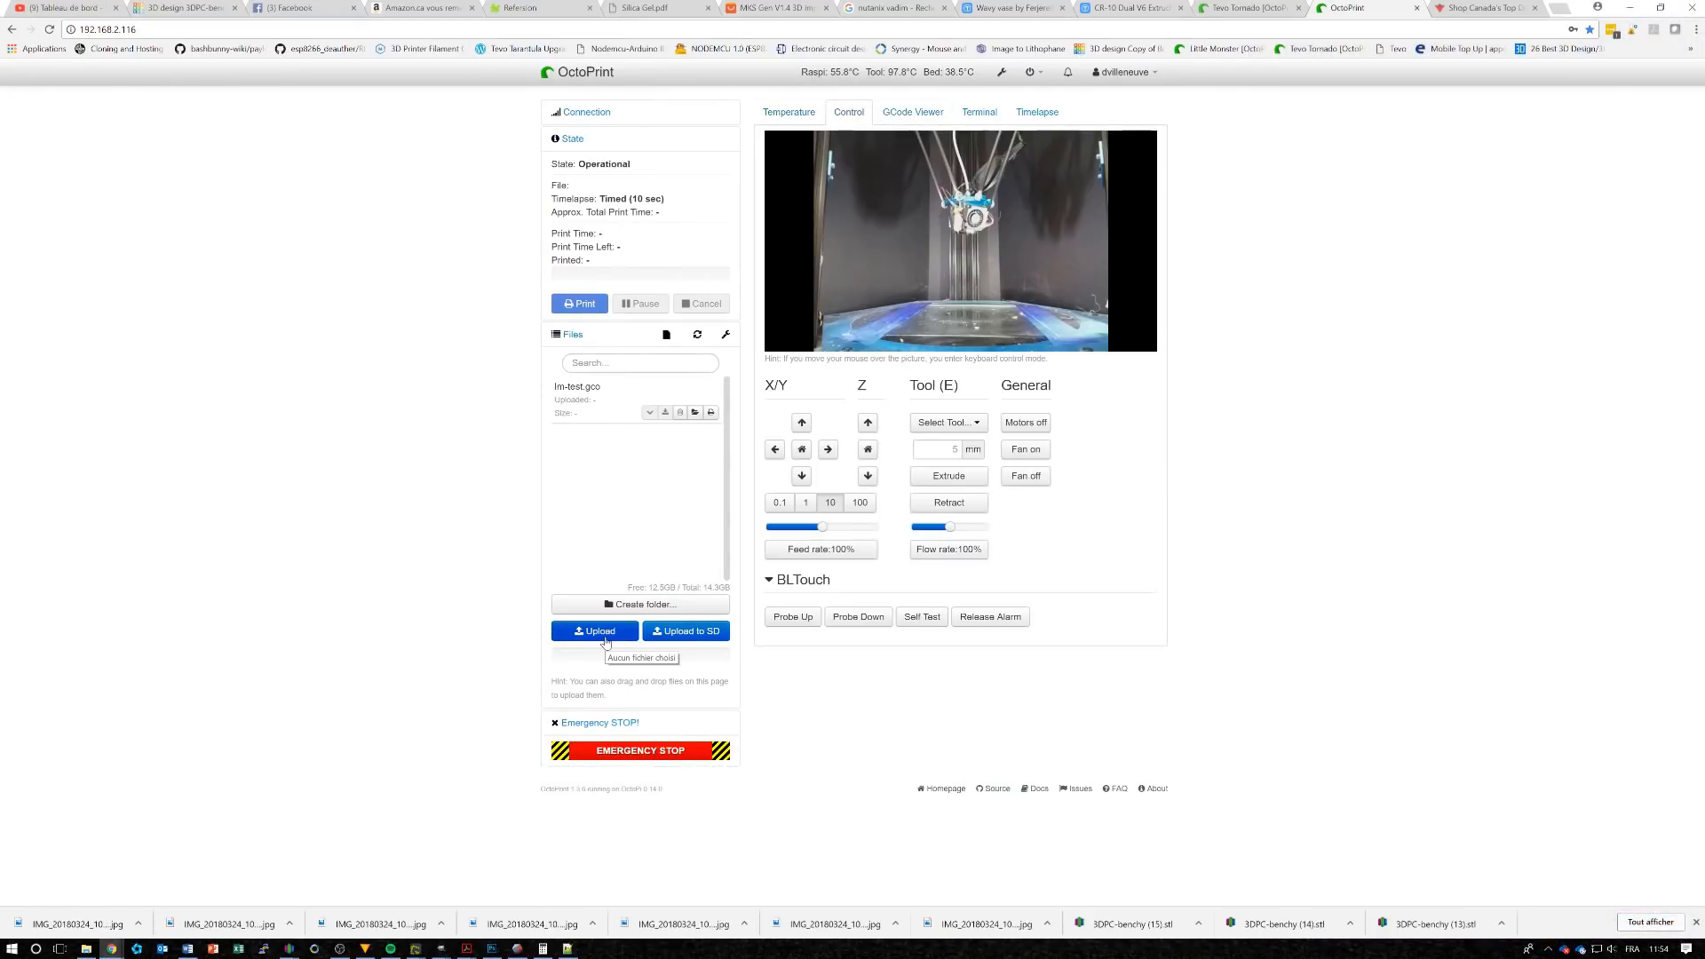
Upload the file cube plain.gcode from the Littel monster folder to OctoPrint
{"action": "left_click", "coordinate": [606, 633]}
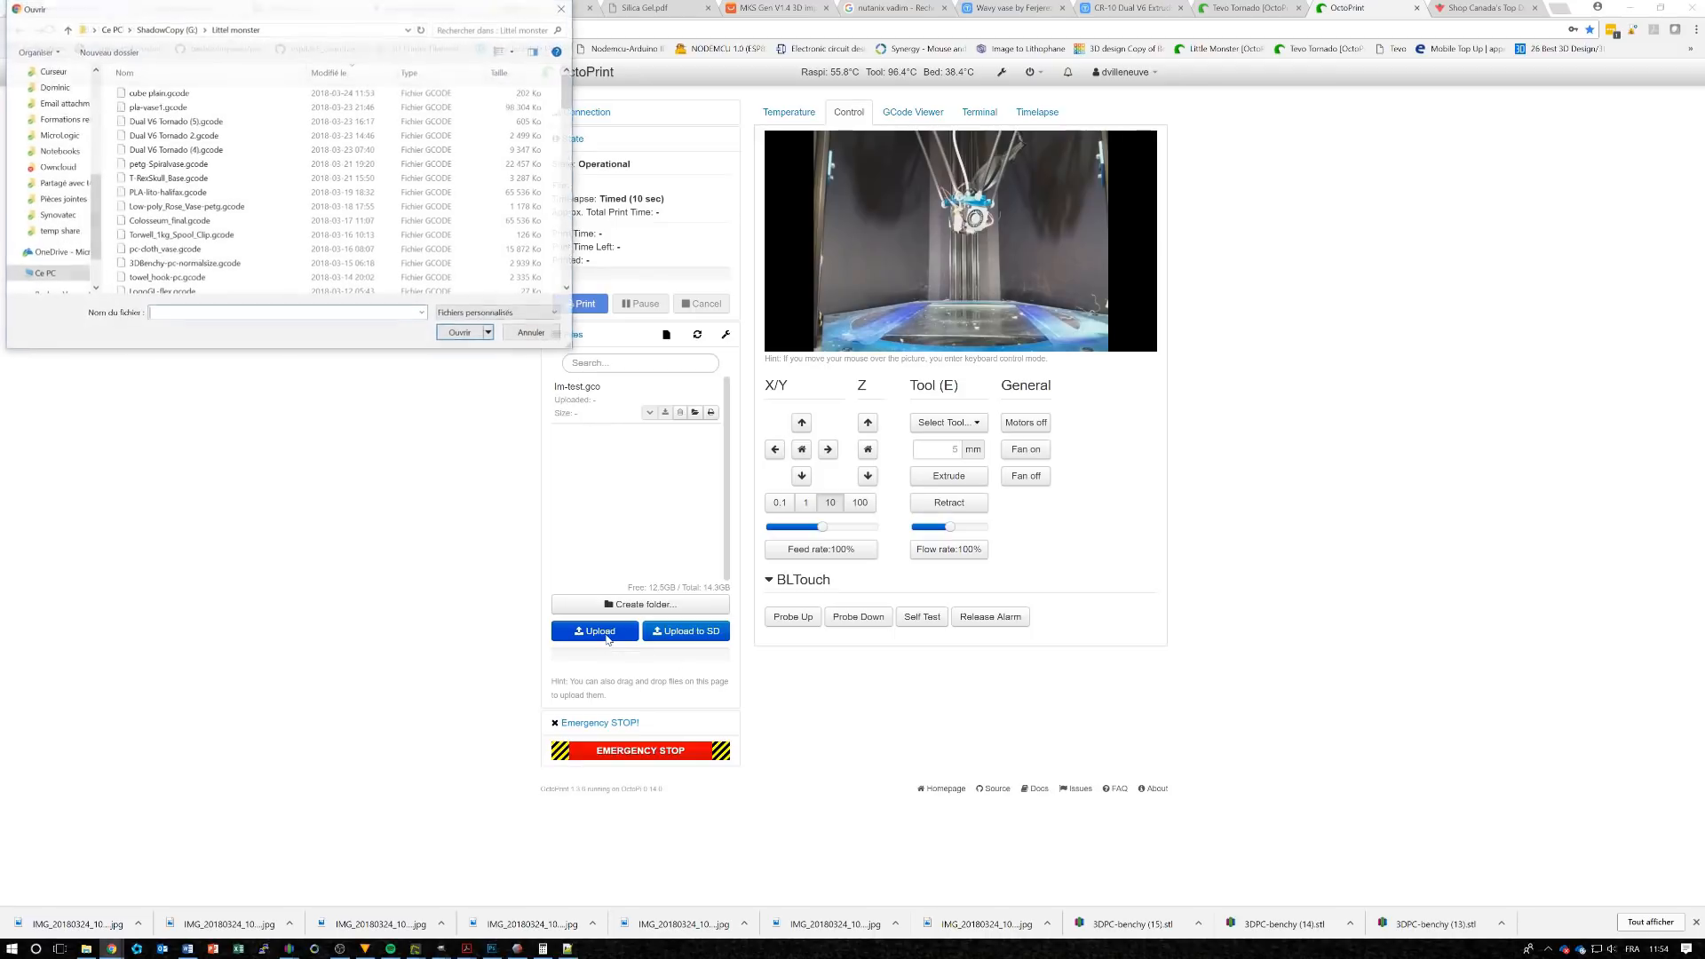
{"action": "left_click", "coordinate": [173, 95]}
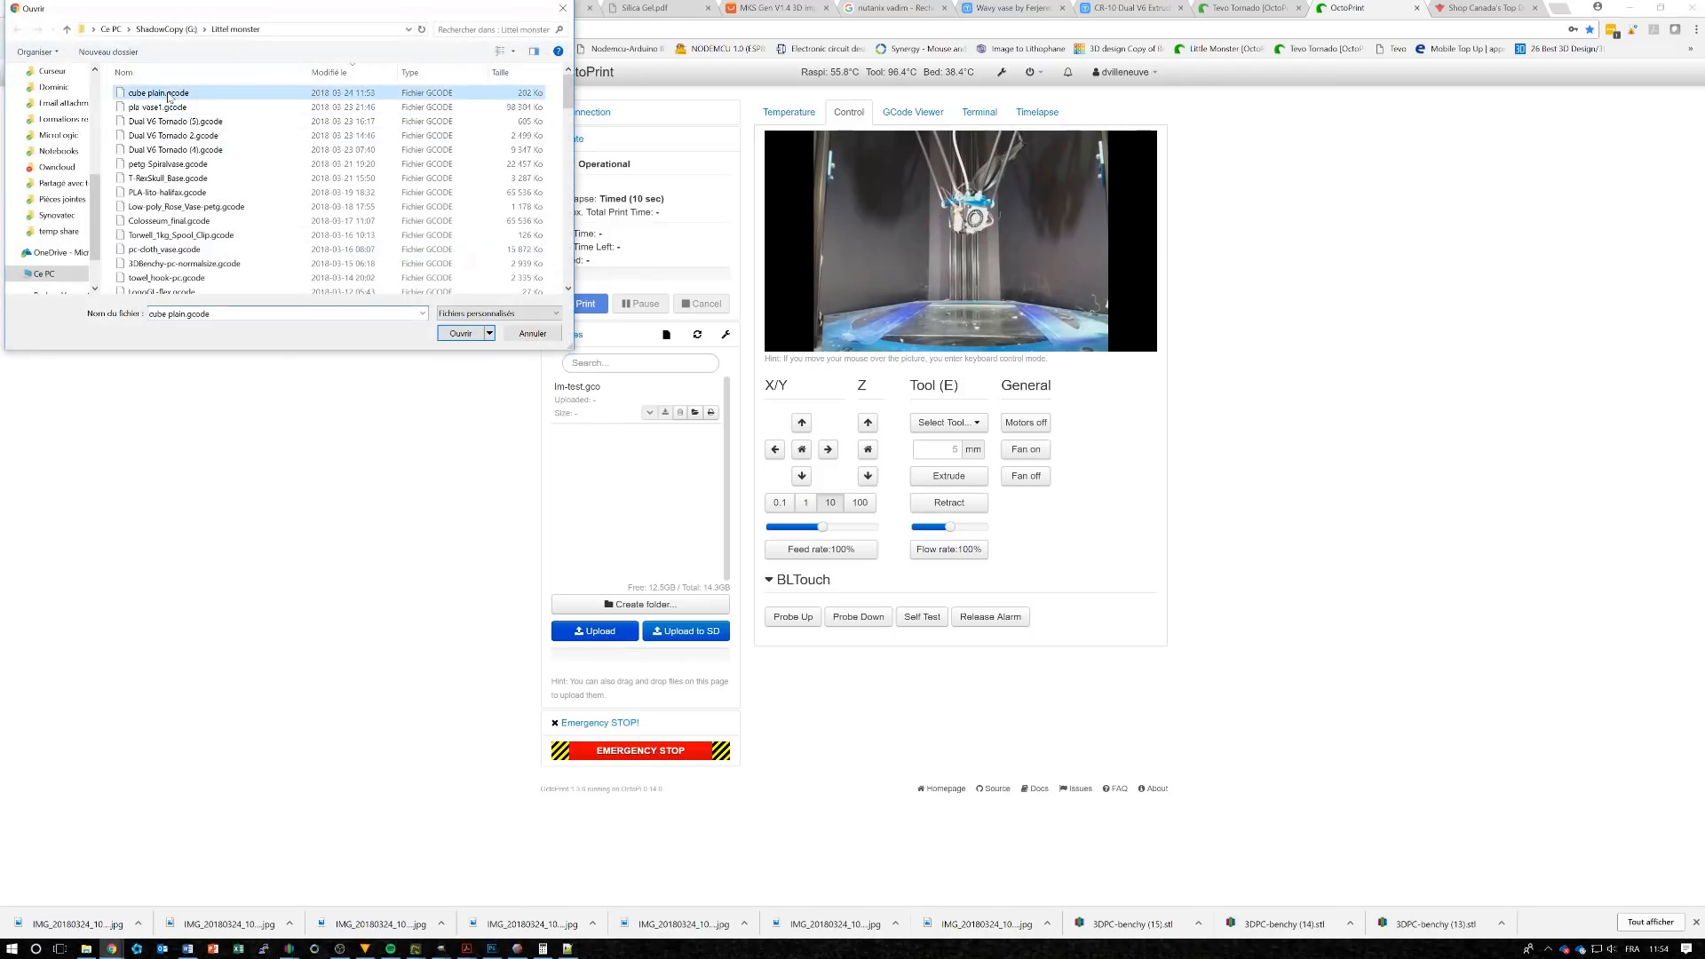
{"action": "left_click", "coordinate": [461, 333]}
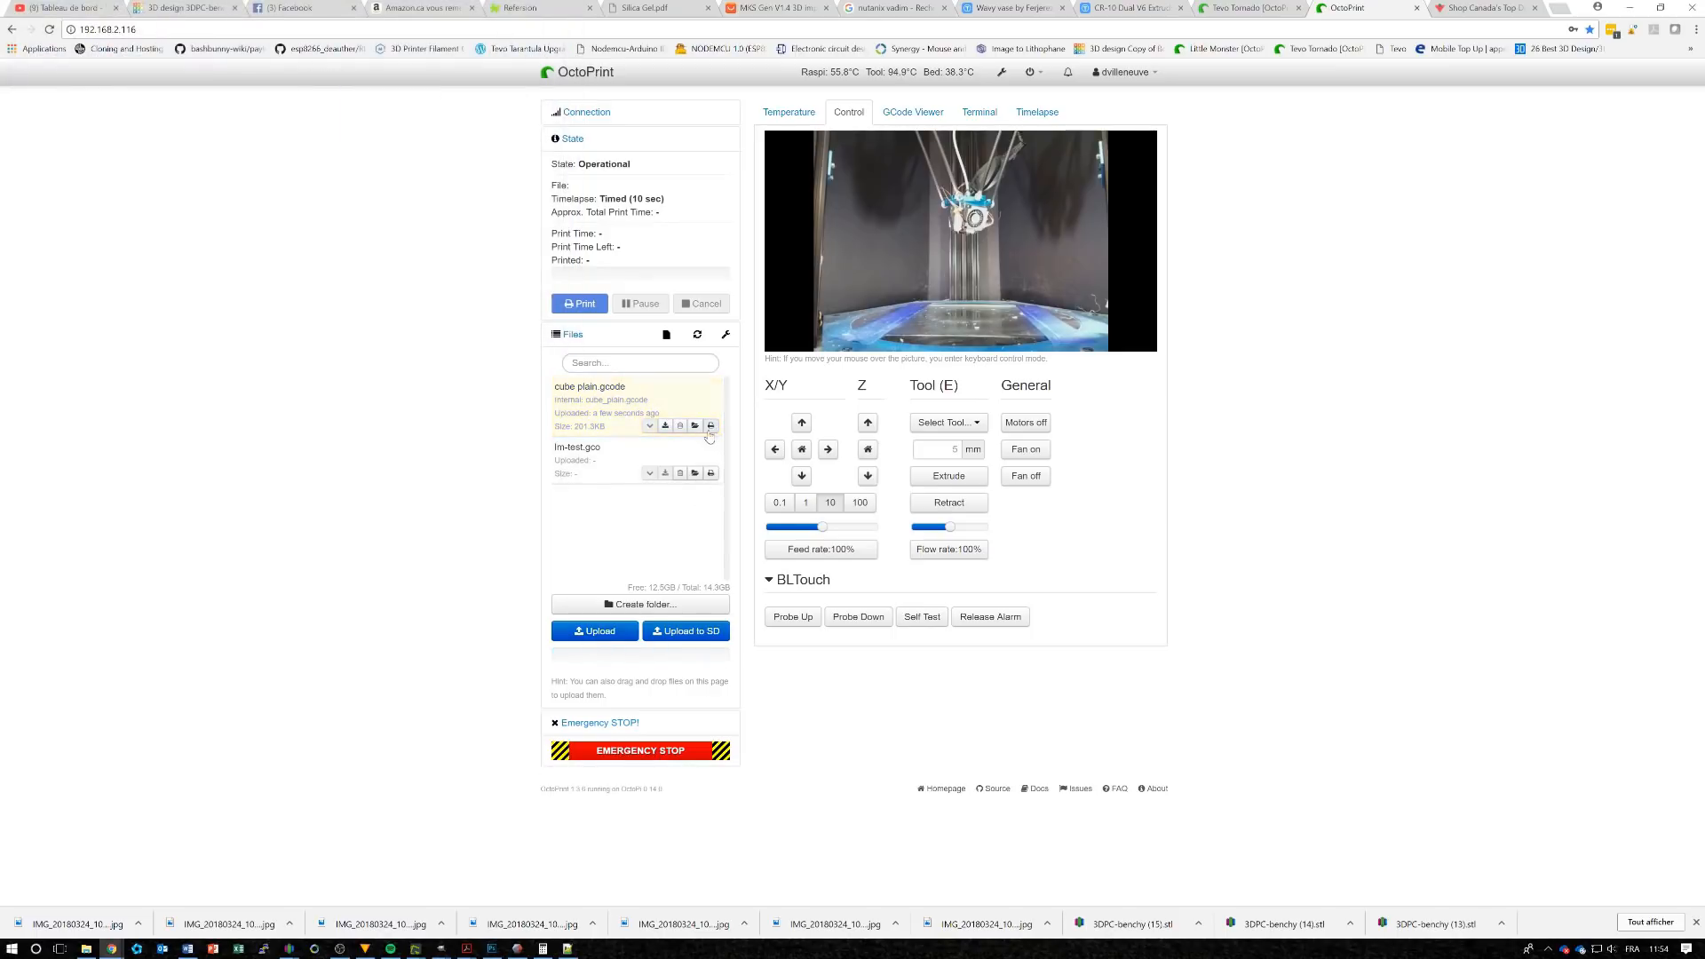
Heat the tool to the 205 °C PLA preset and the bed to the 50 °C PLA preset, checking the temperatures in the navbar
{"action": "left_click", "coordinate": [790, 112]}
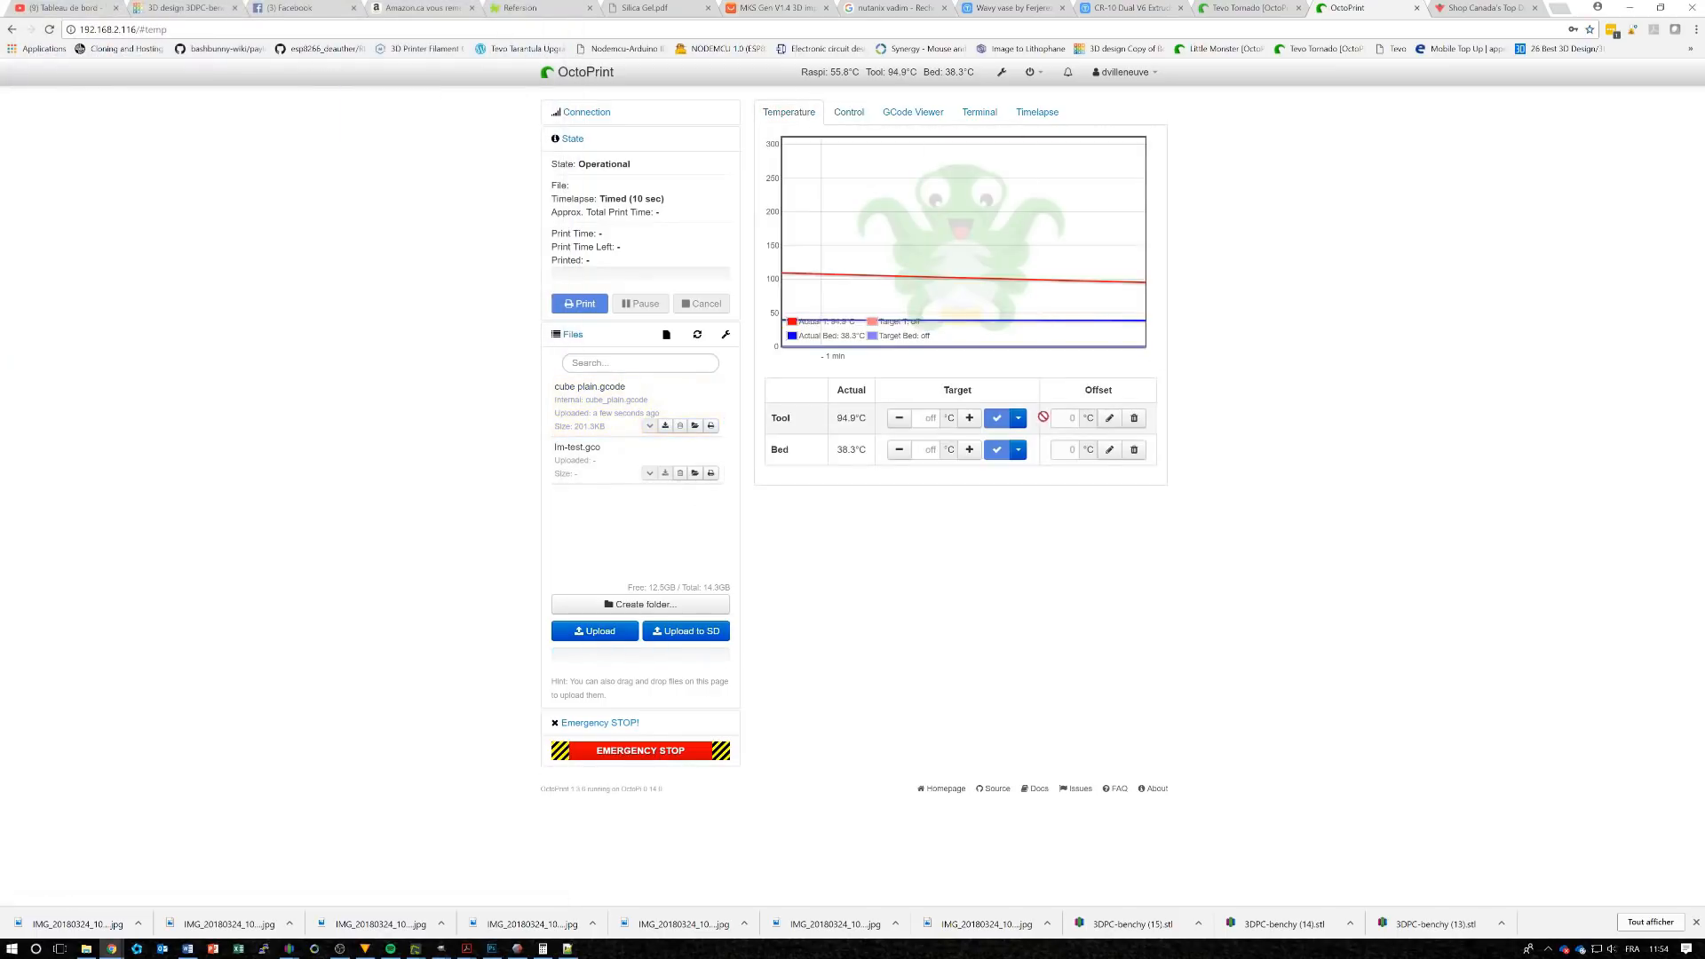
{"action": "left_click", "coordinate": [1018, 419]}
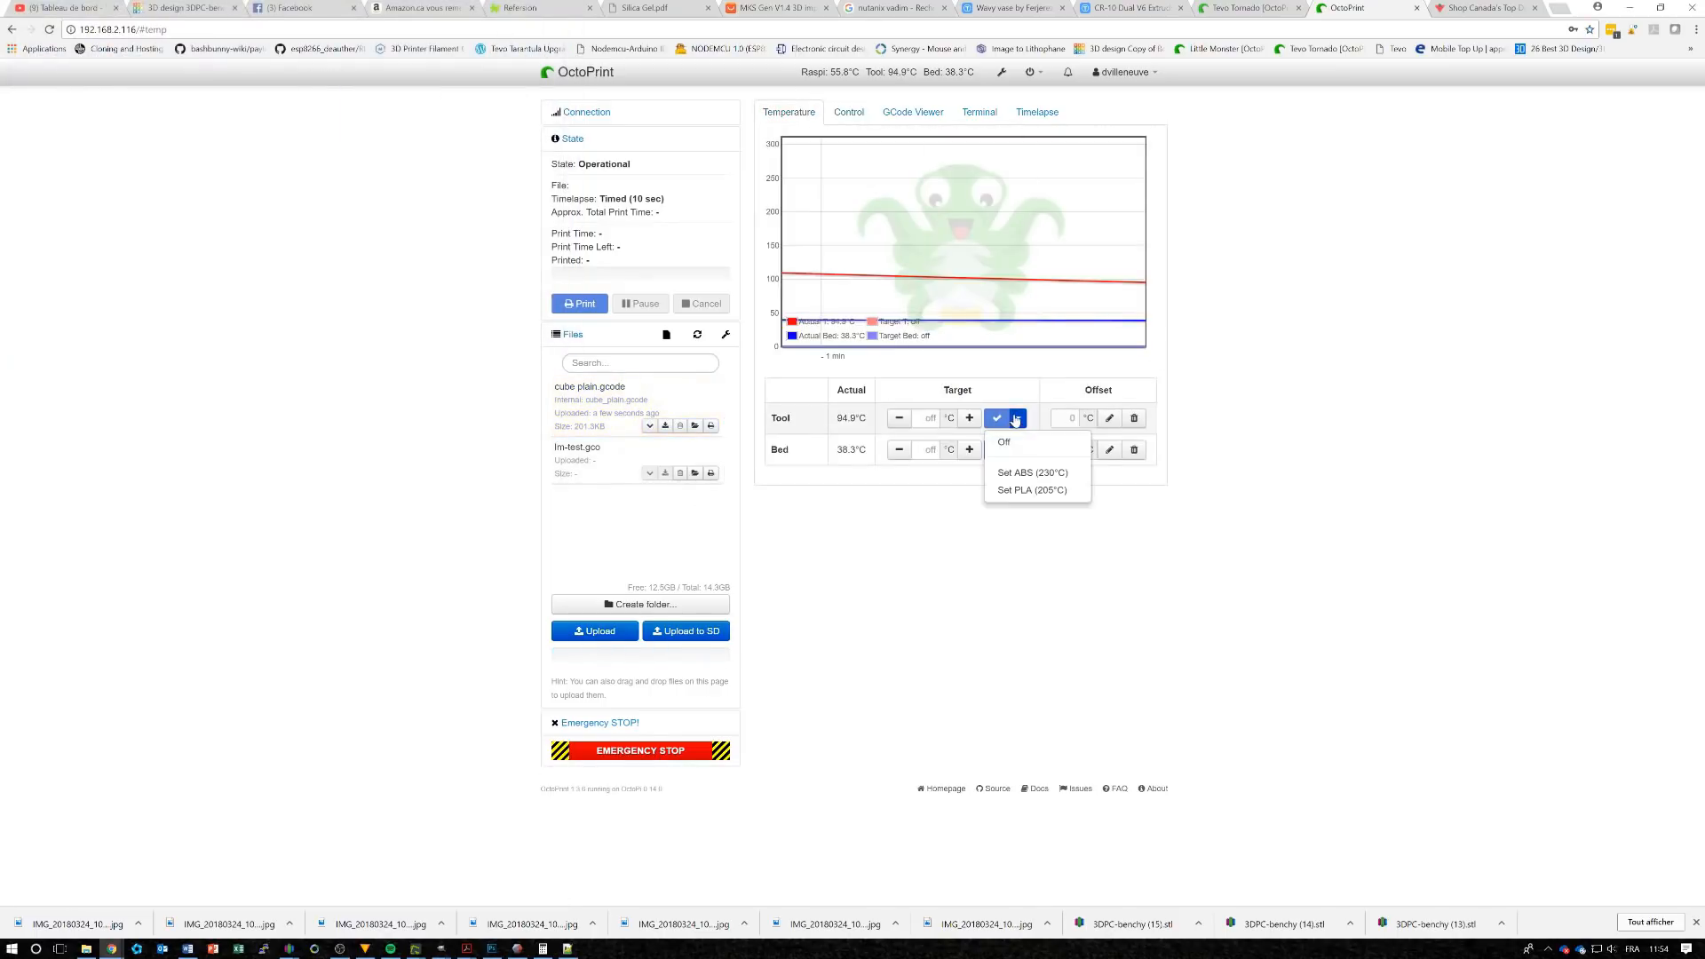
{"action": "left_click", "coordinate": [1021, 487]}
{"action": "left_click", "coordinate": [1017, 449]}
{"action": "left_click", "coordinate": [1052, 522]}
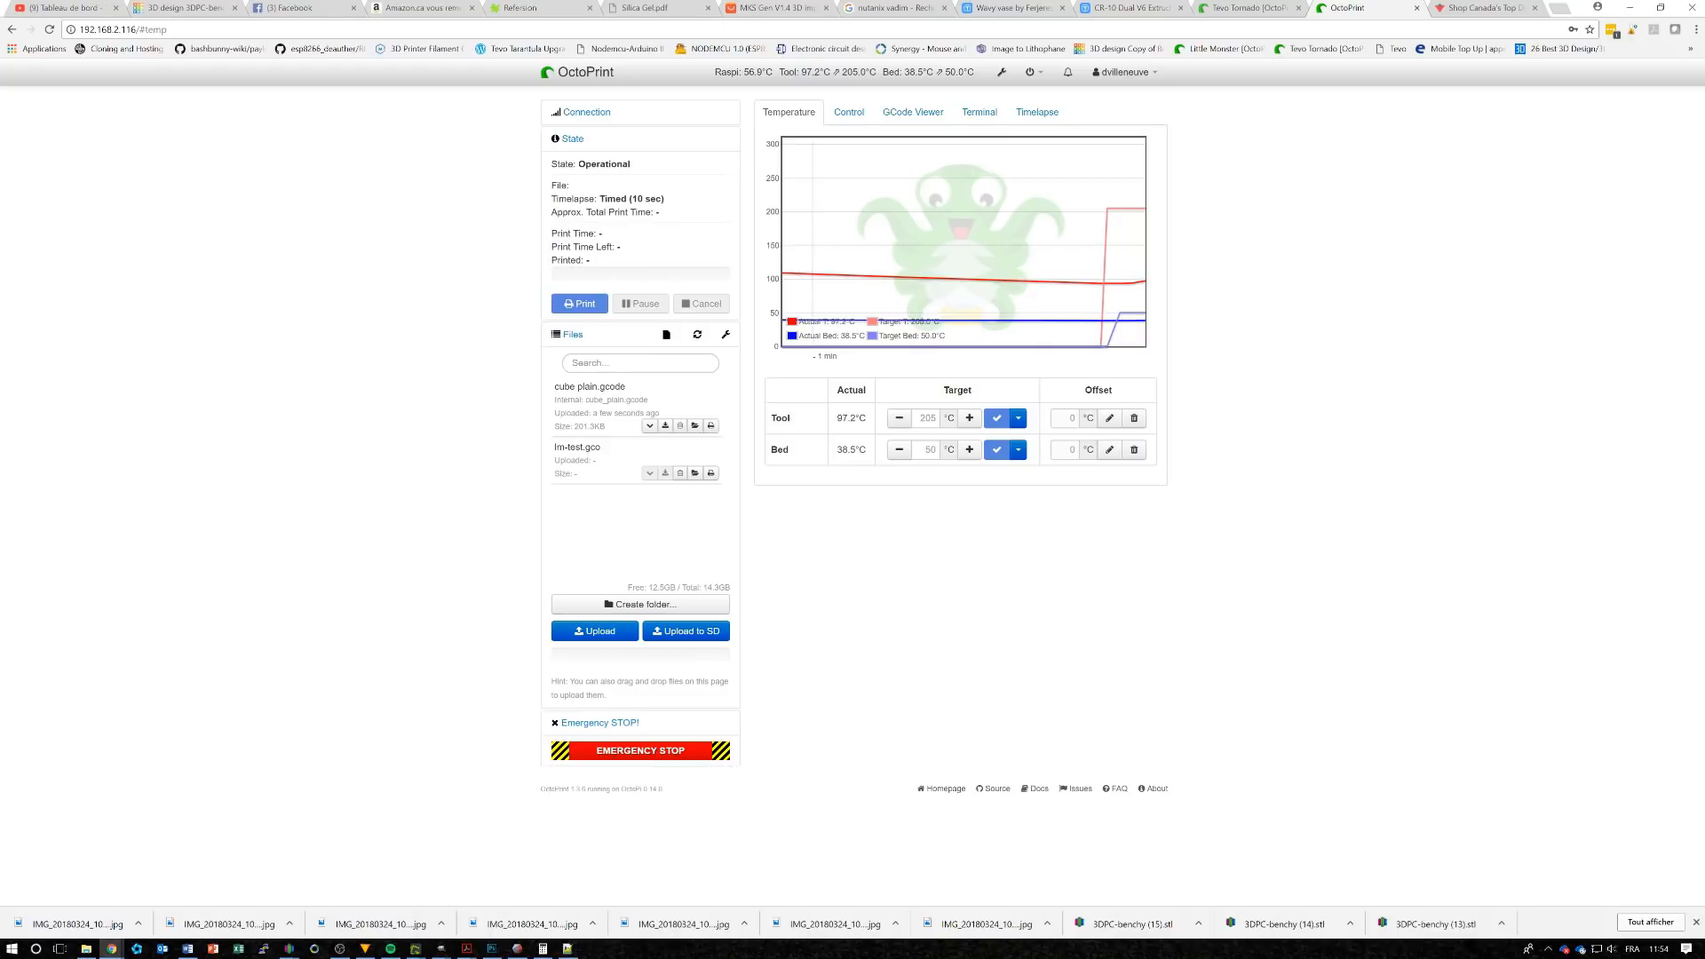
{"action": "left_click_drag", "start_coordinate": [774, 72], "coordinate": [839, 73]}
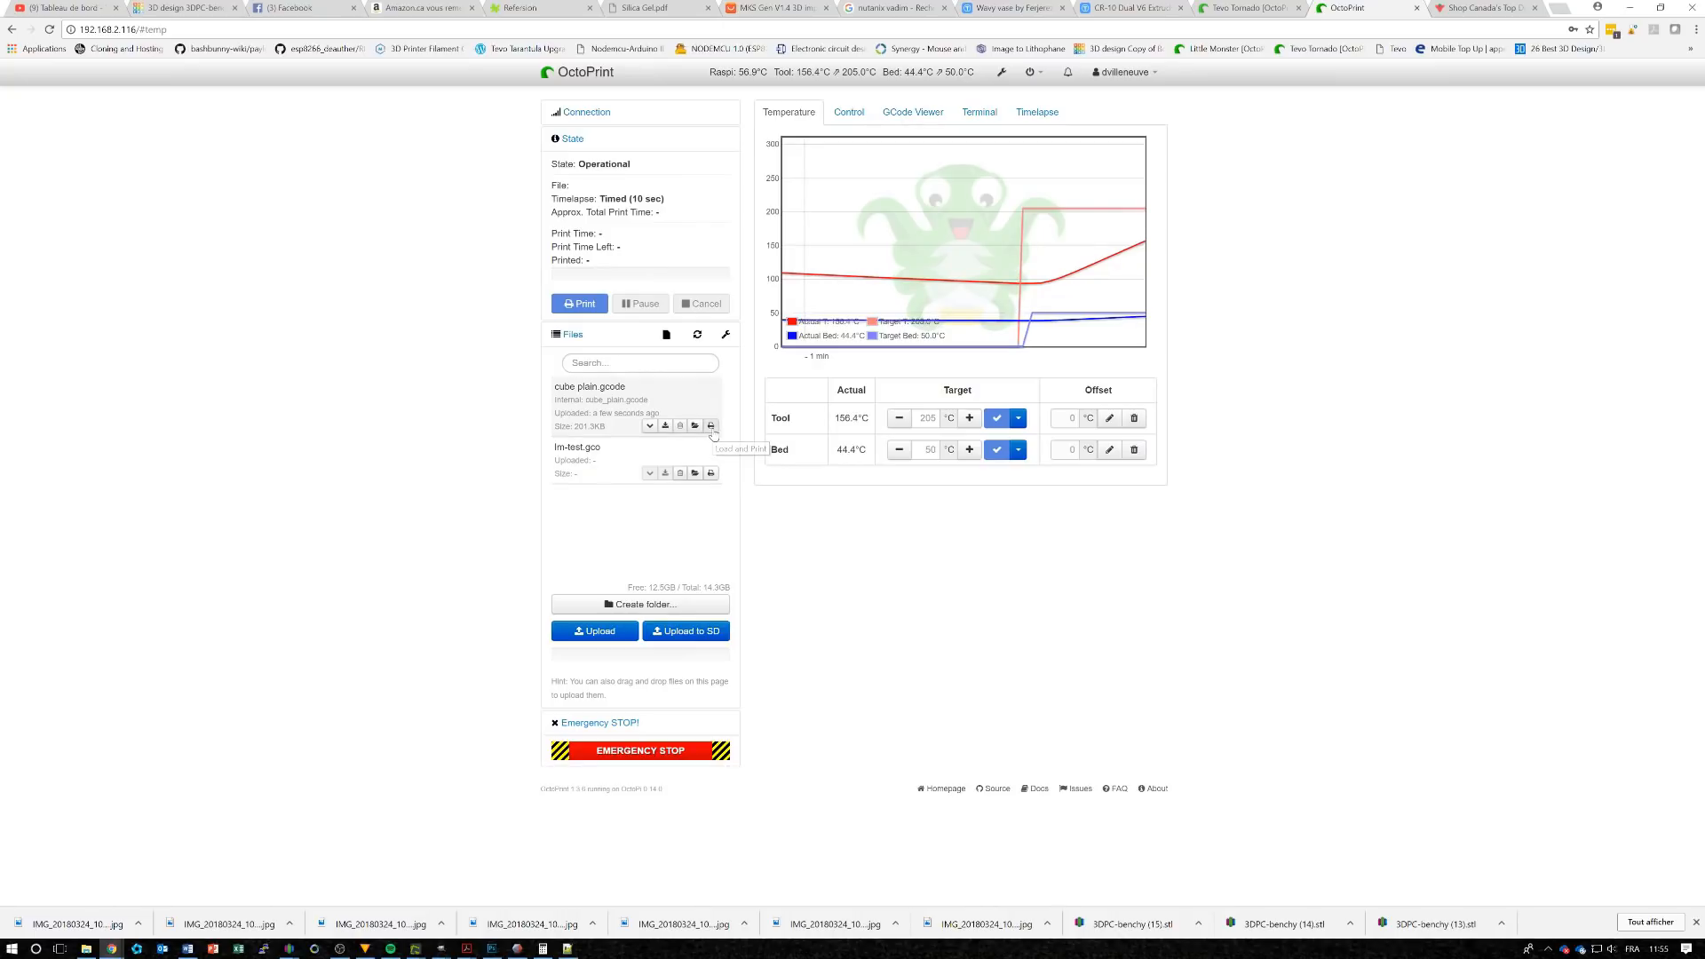
Start printing cube plain.gcode and monitor it through the webcam view and the terminal log
{"action": "left_click", "coordinate": [849, 112]}
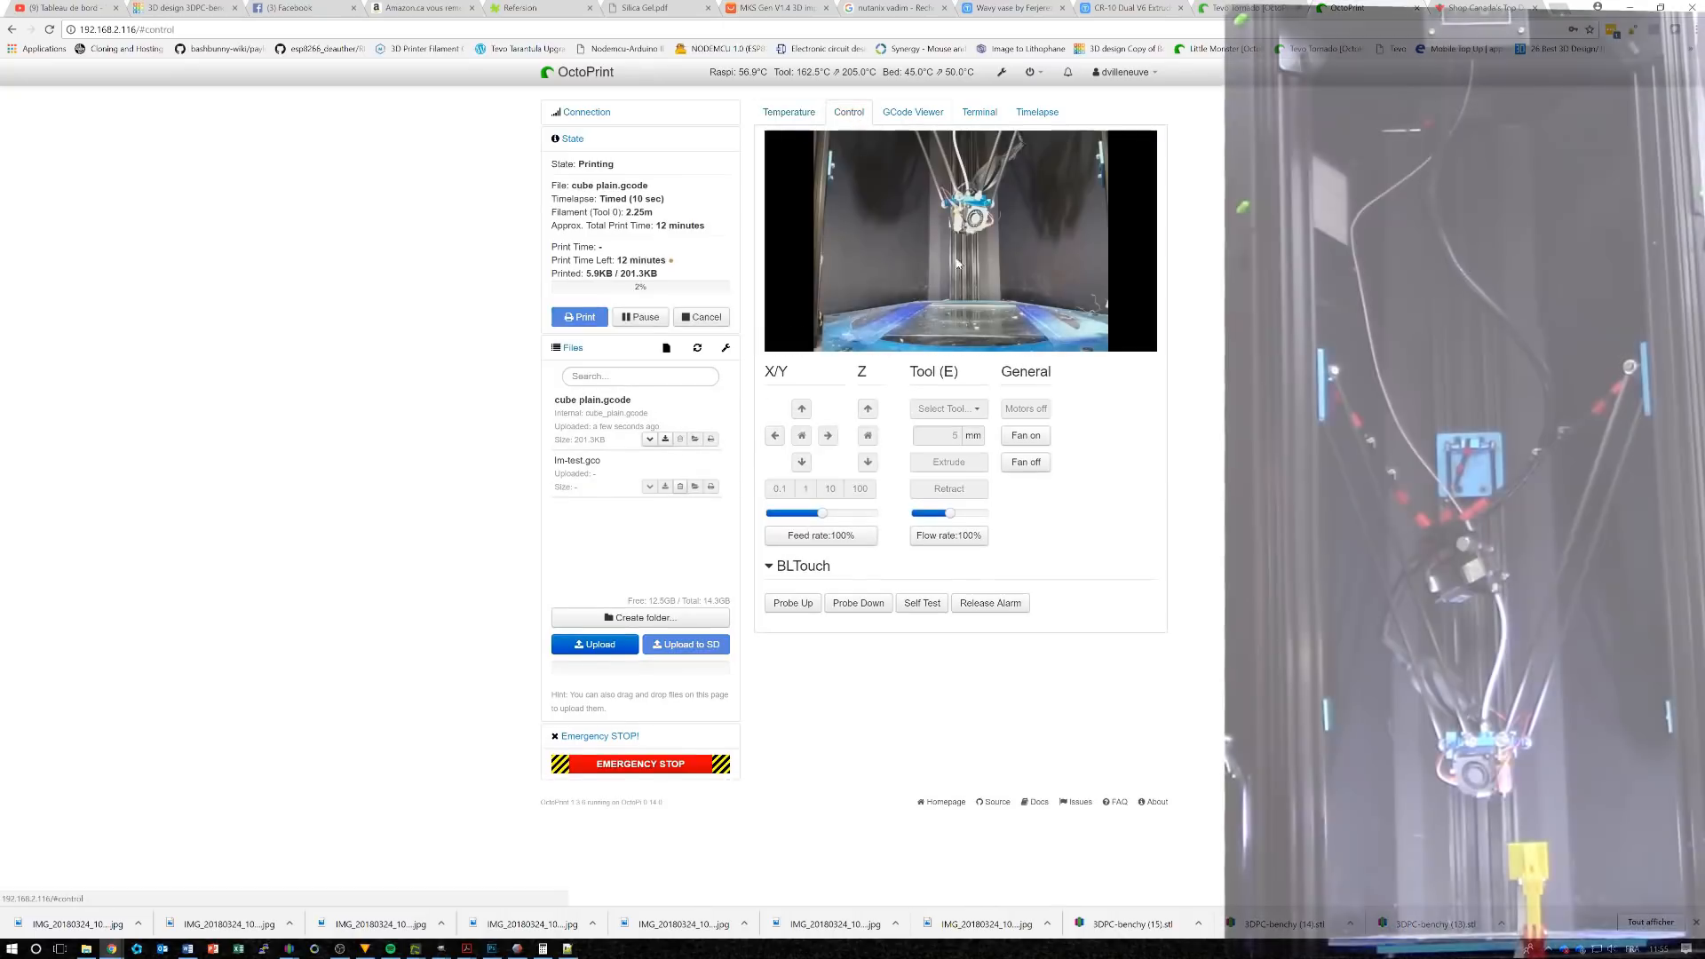
{"action": "left_click", "coordinate": [976, 116]}
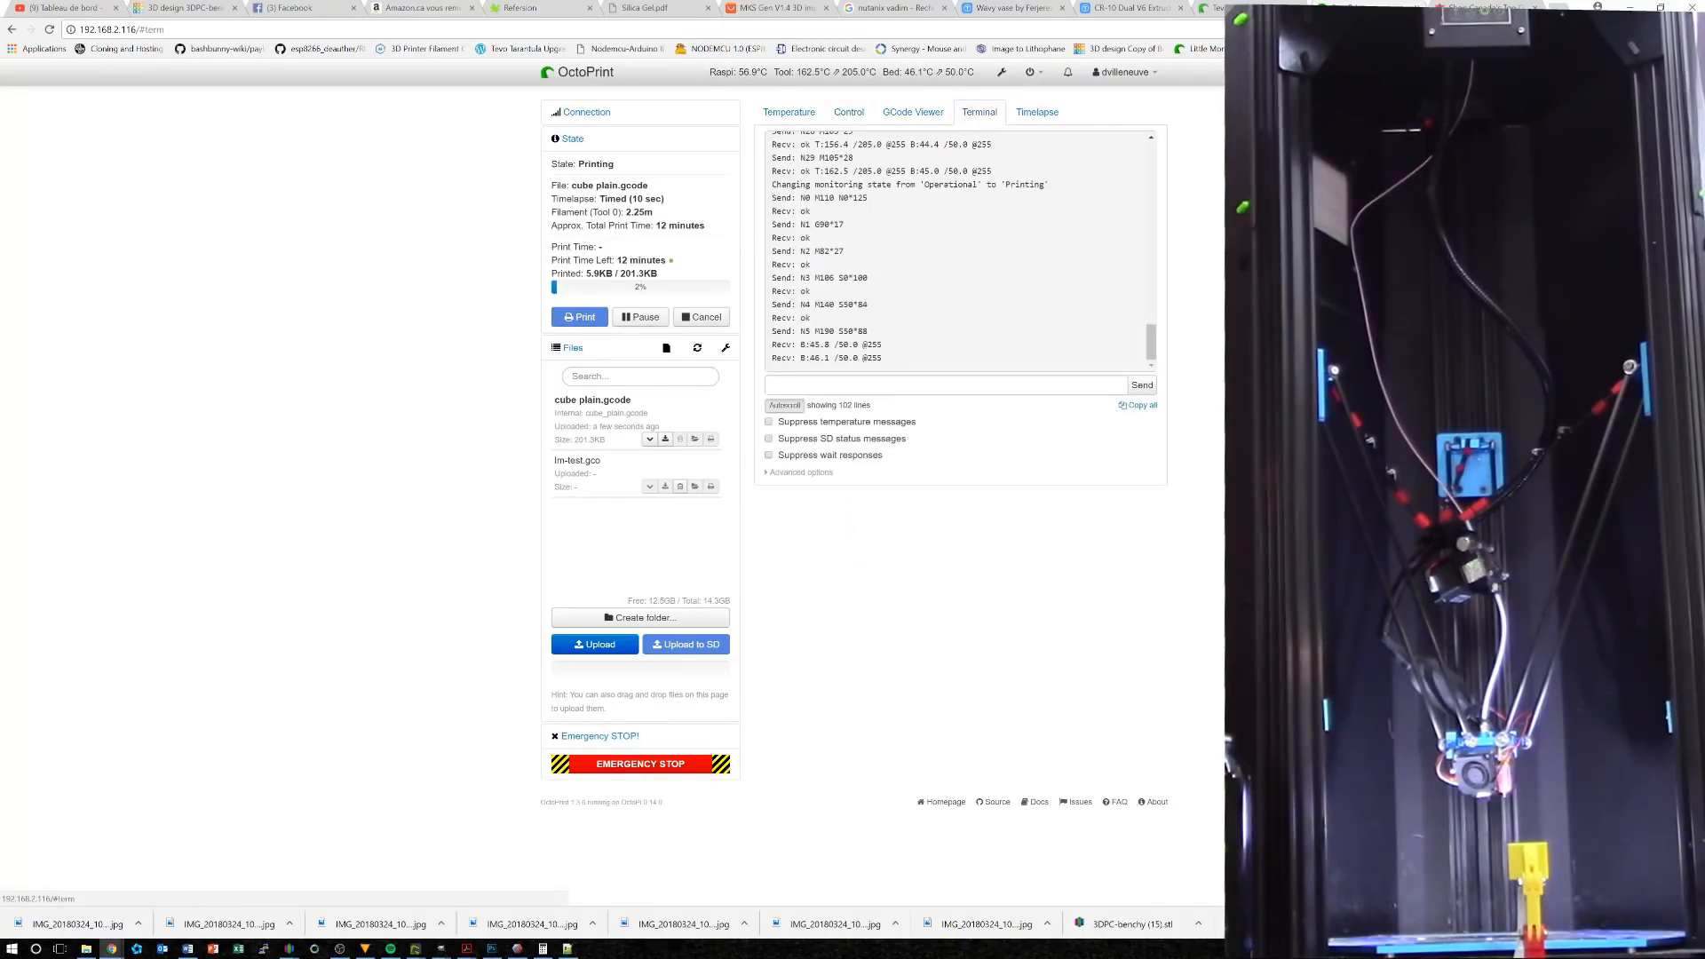
Examine the first-layer toolpath of cube plain.gcode in the GCode Viewer, trying the view with and without zooming in on the model
{"action": "left_click", "coordinate": [913, 112]}
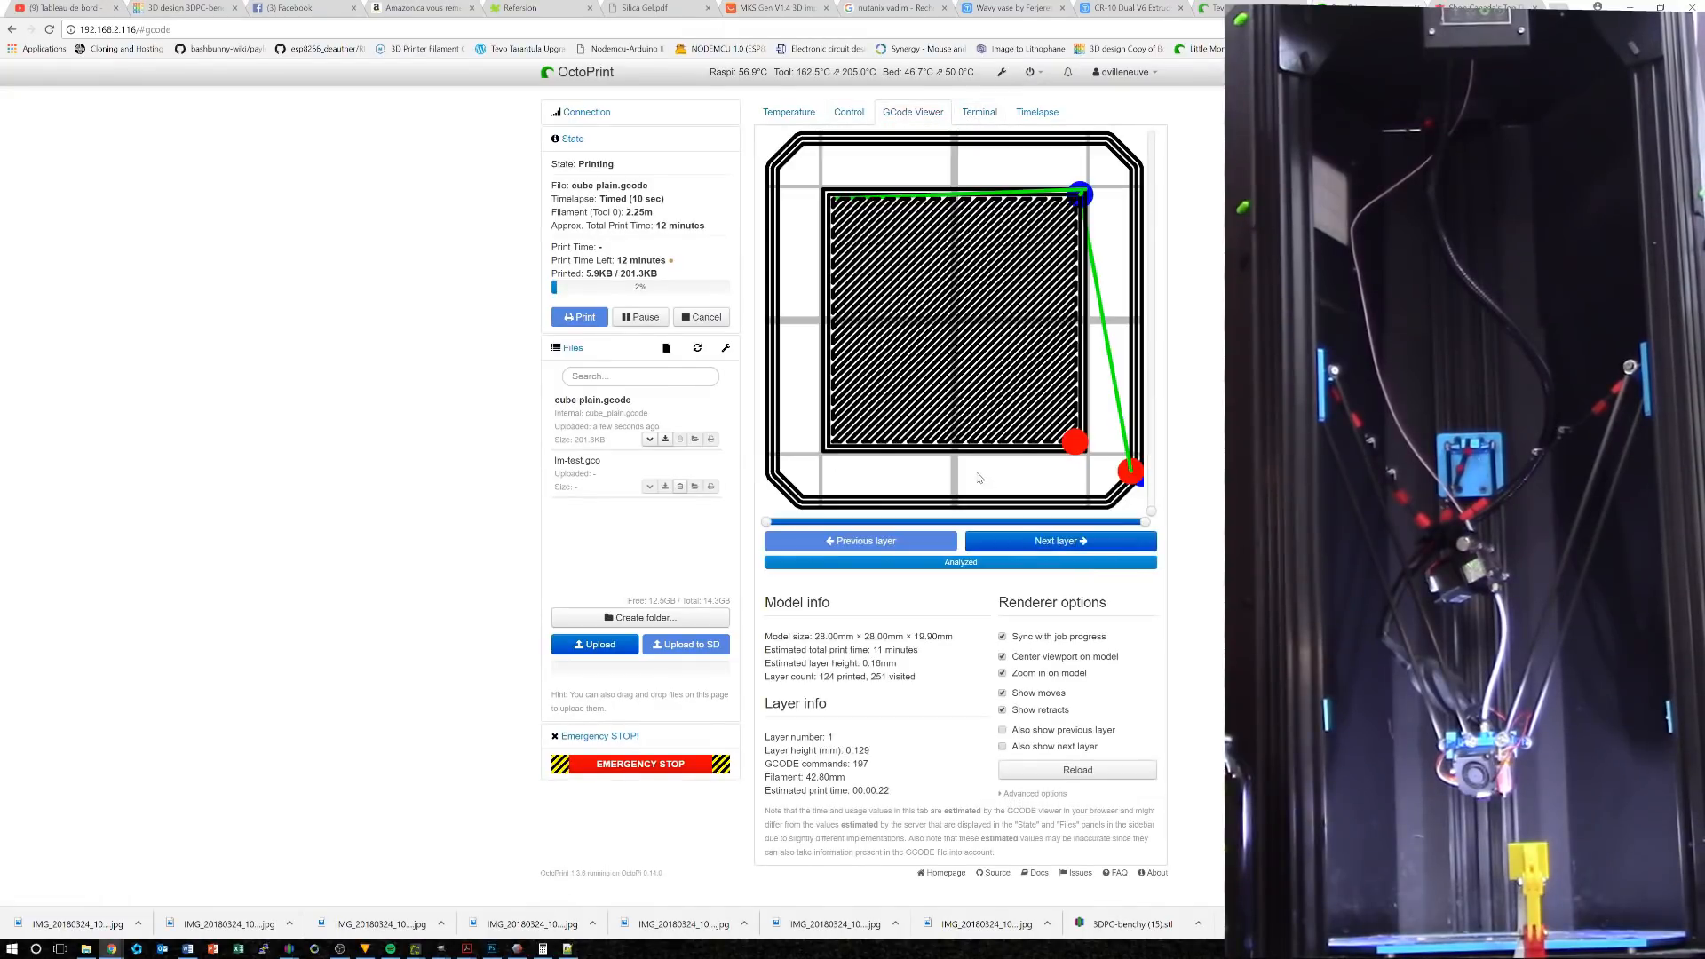
{"action": "scroll", "coordinate": [990, 432], "scroll_direction": "up", "scroll_amount": 5}
{"action": "scroll", "coordinate": [990, 435], "scroll_direction": "down", "scroll_amount": 3}
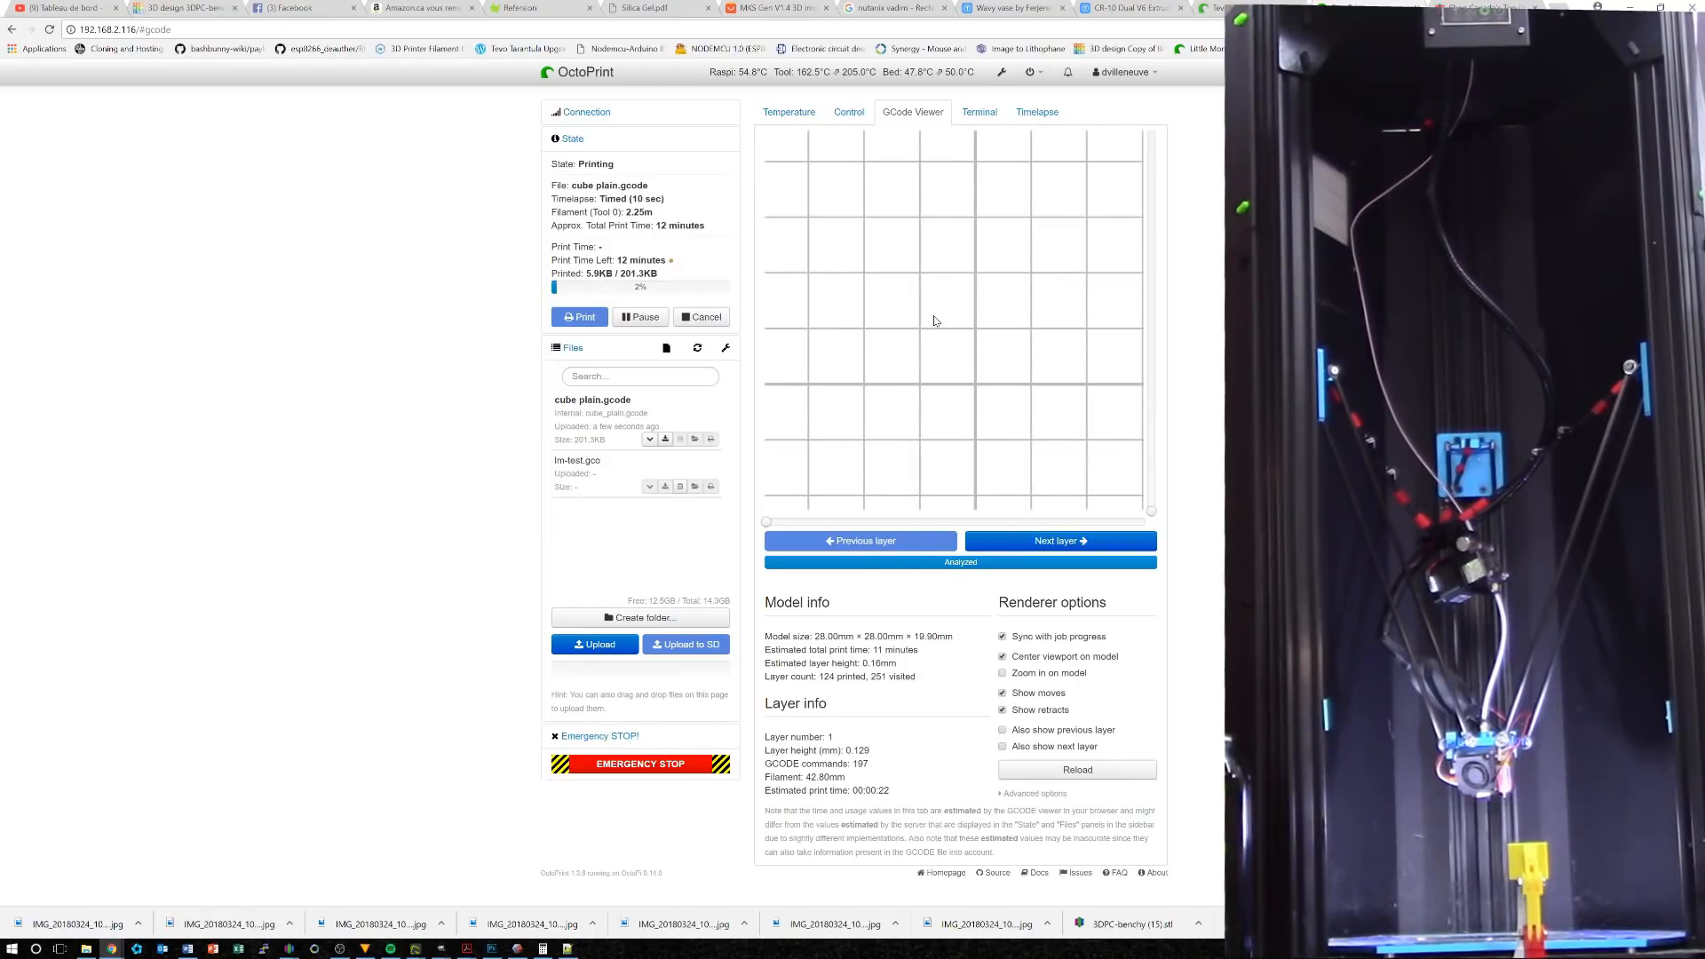
{"action": "scroll", "coordinate": [939, 311], "scroll_direction": "down", "scroll_amount": 5}
{"action": "scroll", "coordinate": [939, 306], "scroll_direction": "down", "scroll_amount": 4}
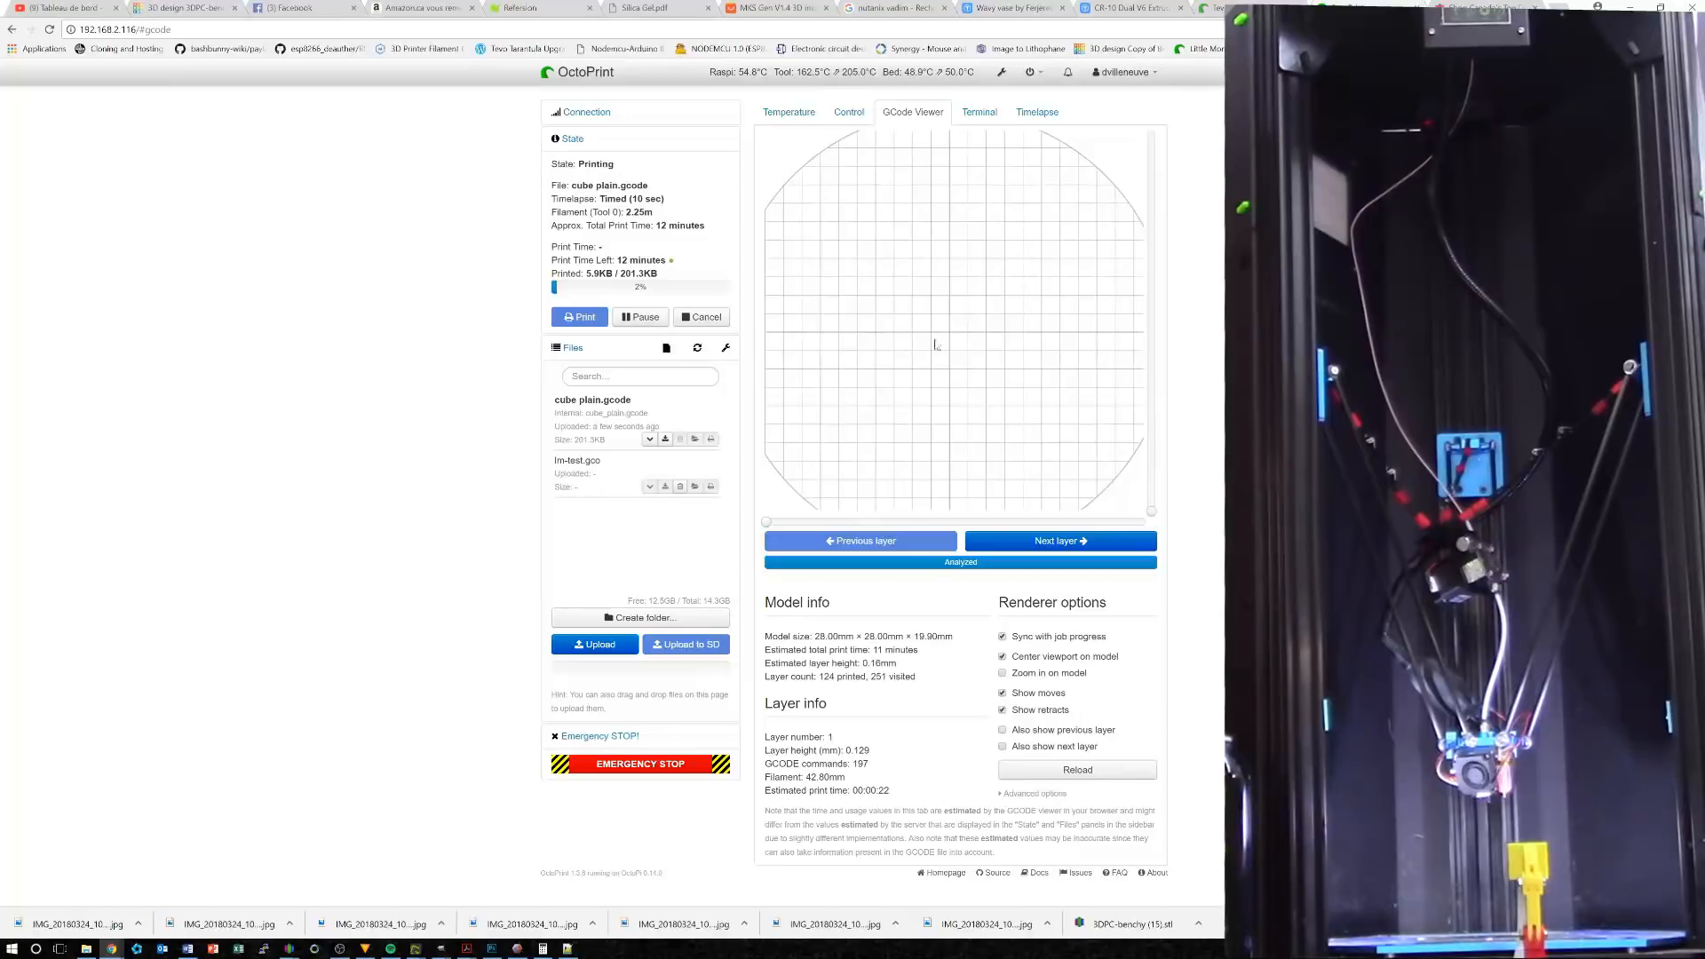
{"action": "left_click", "coordinate": [1004, 675]}
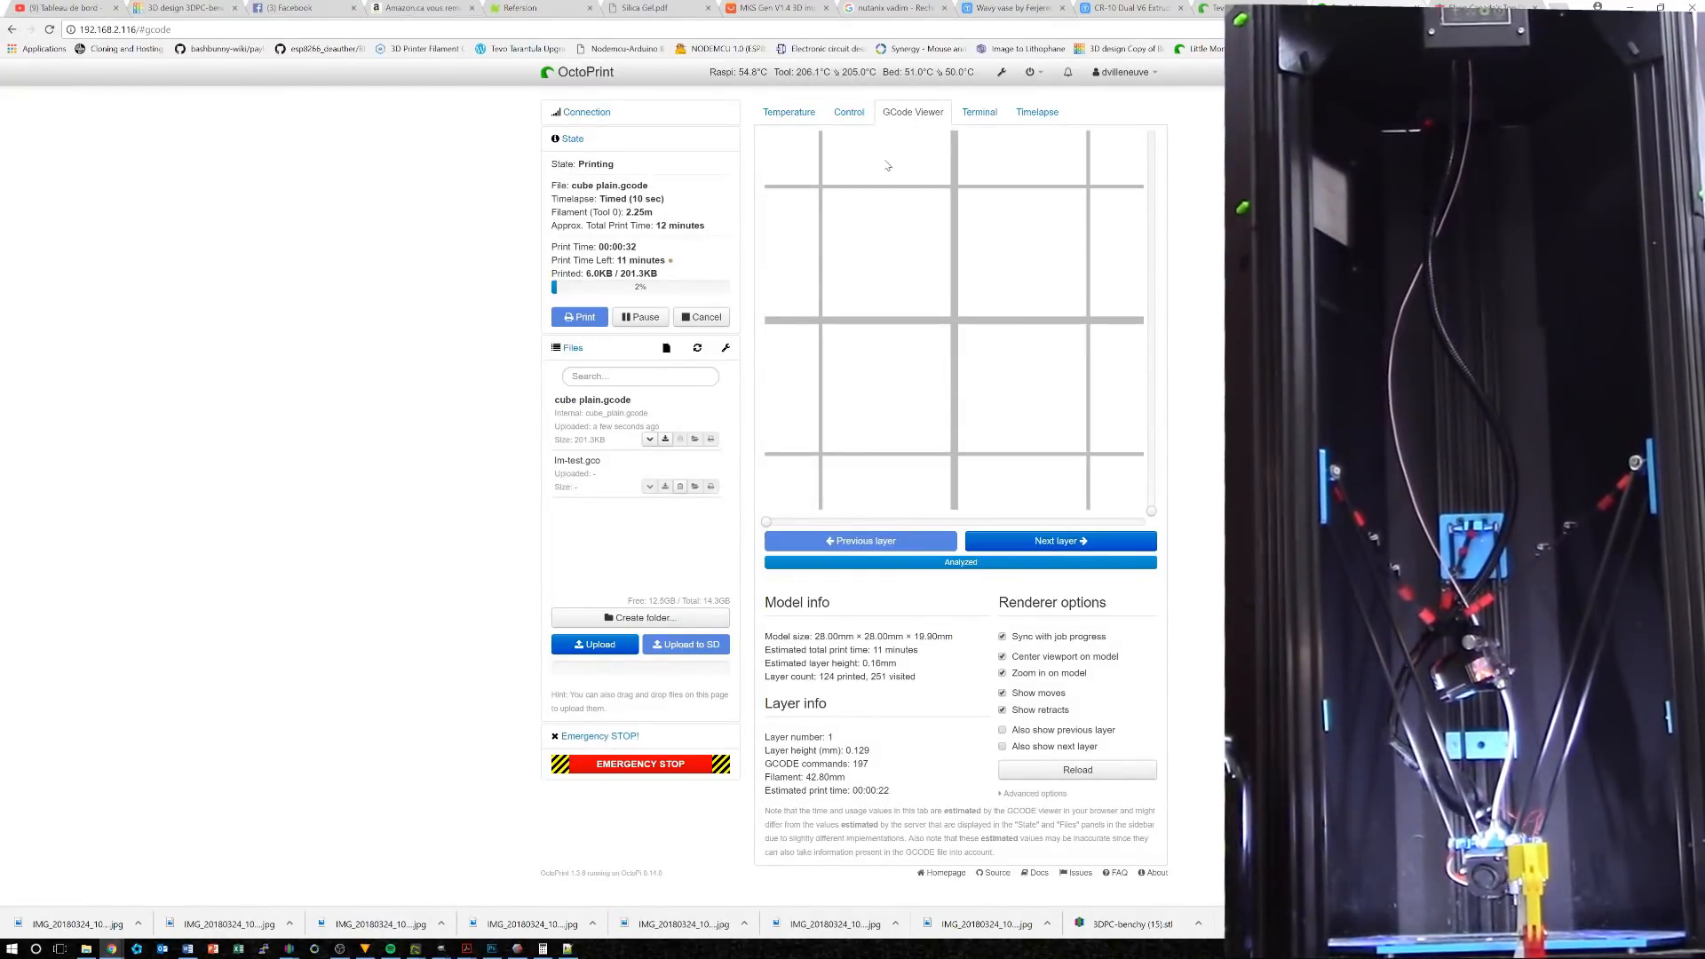
Enlarge the webcam view to check the print head over the bed, and return it to normal size
{"action": "left_click", "coordinate": [855, 113]}
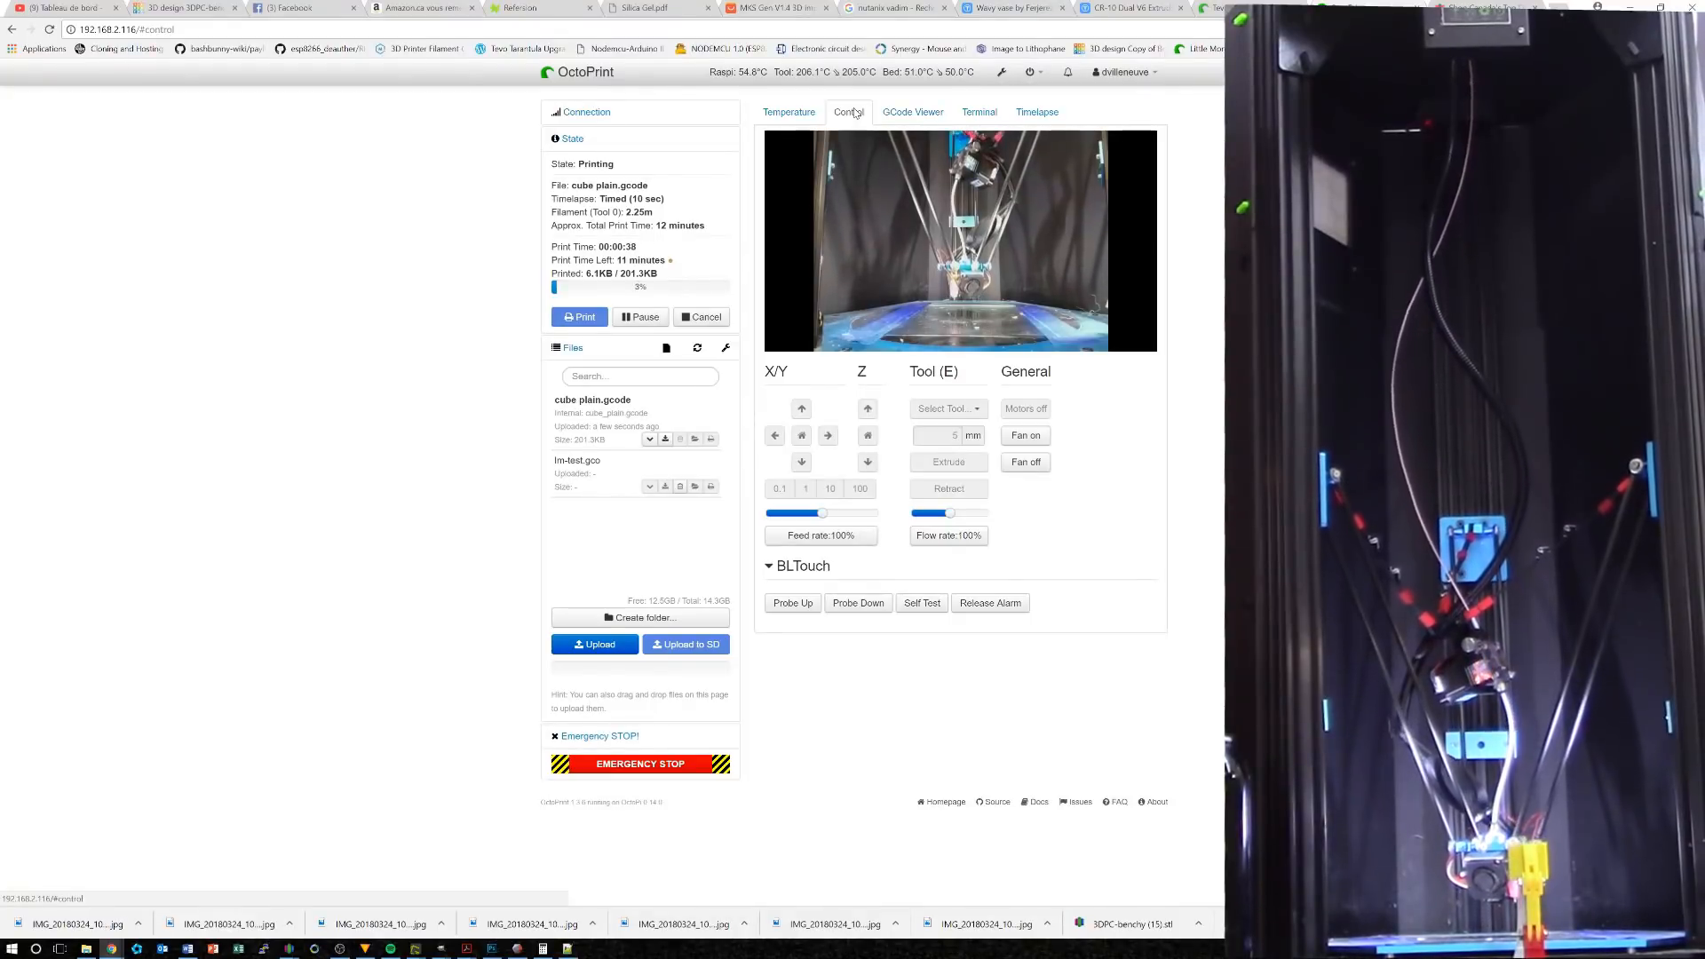
{"action": "double_click", "coordinate": [1044, 342]}
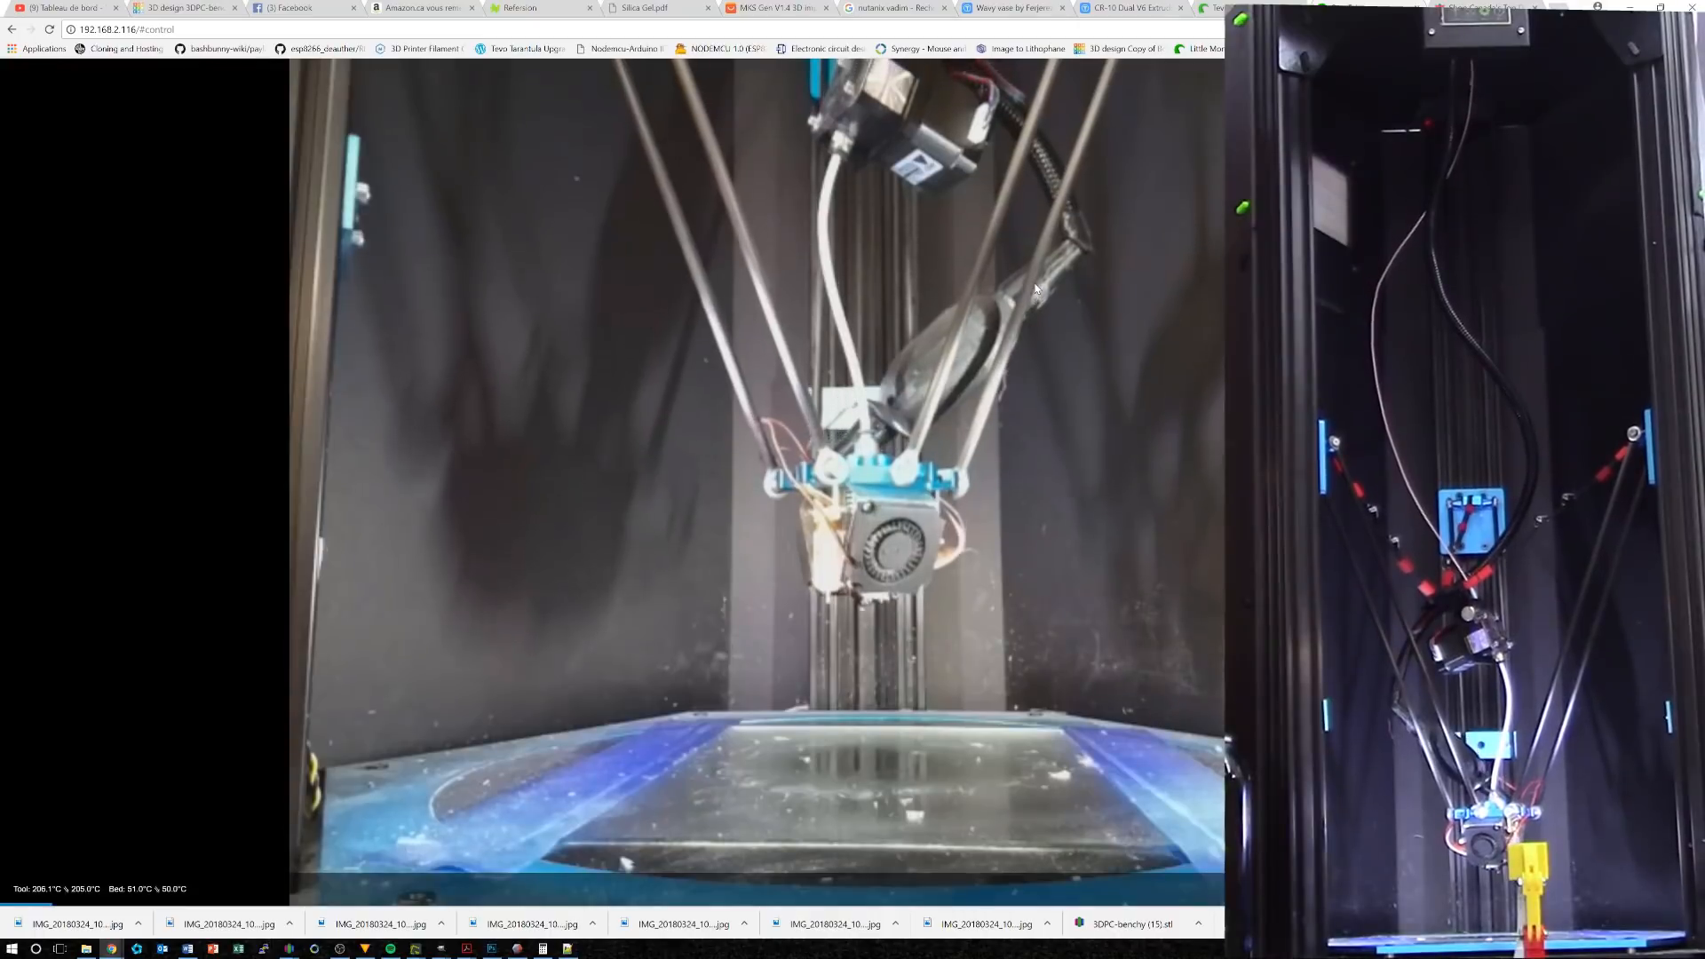
{"action": "double_click", "coordinate": [1132, 384]}
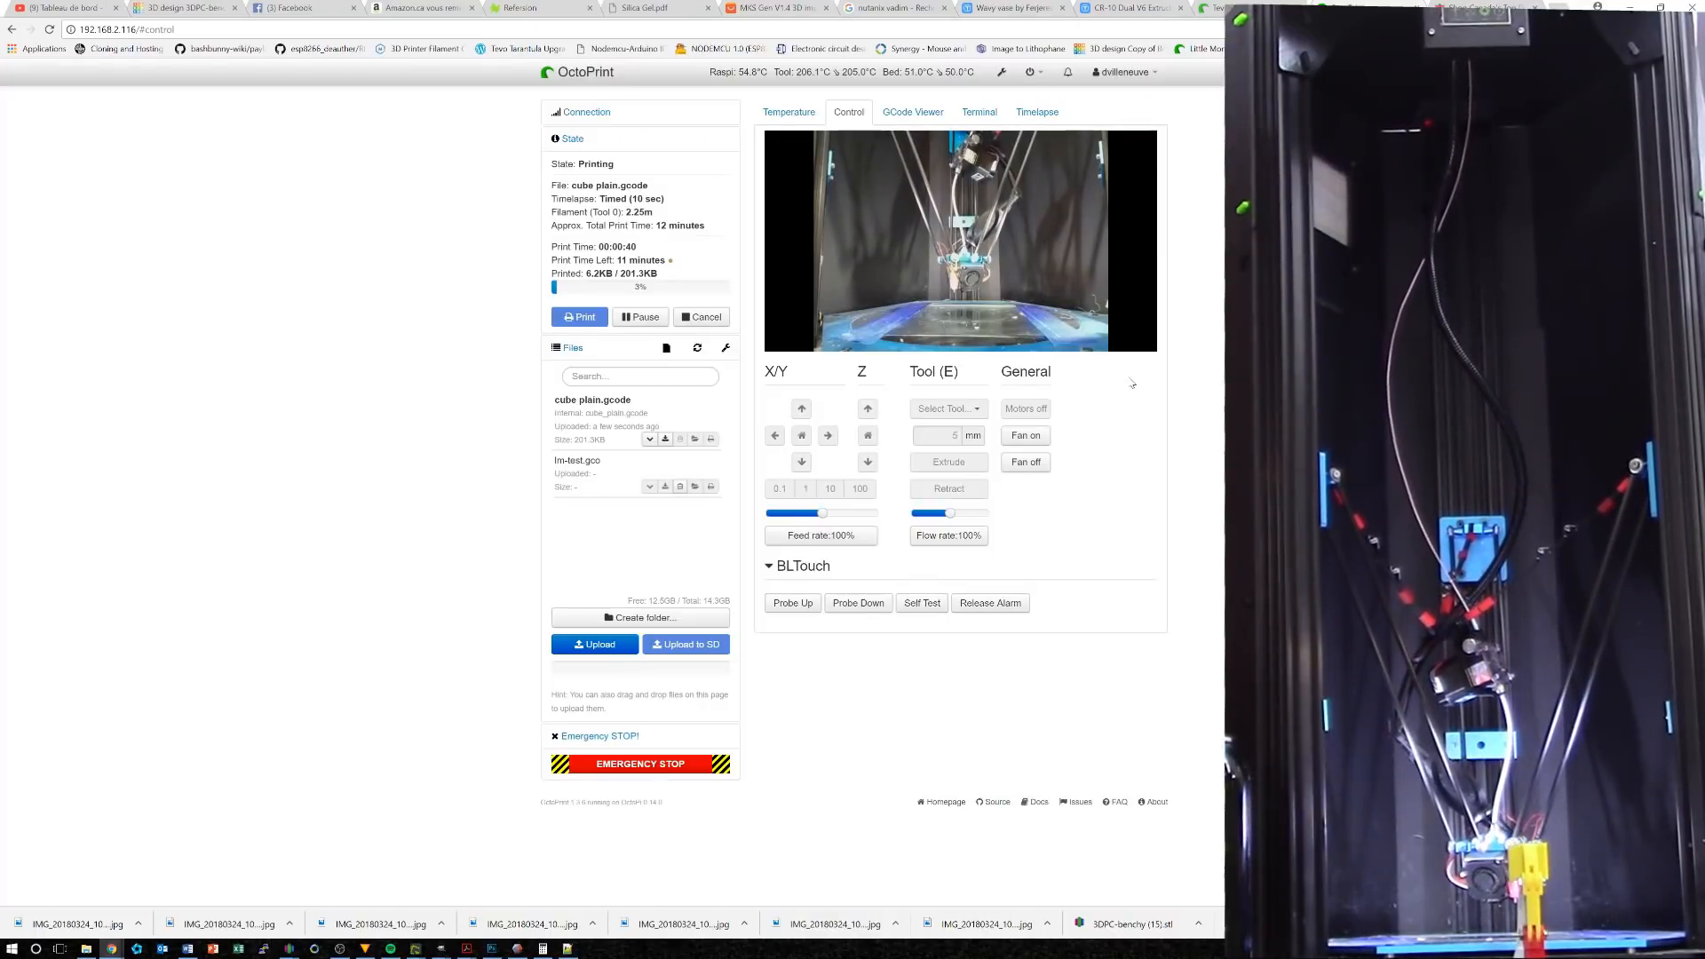
Follow the print in the GCode Viewer while trying the previous-layer and next-layer overlays, and turn both overlays off
{"action": "left_click", "coordinate": [927, 115]}
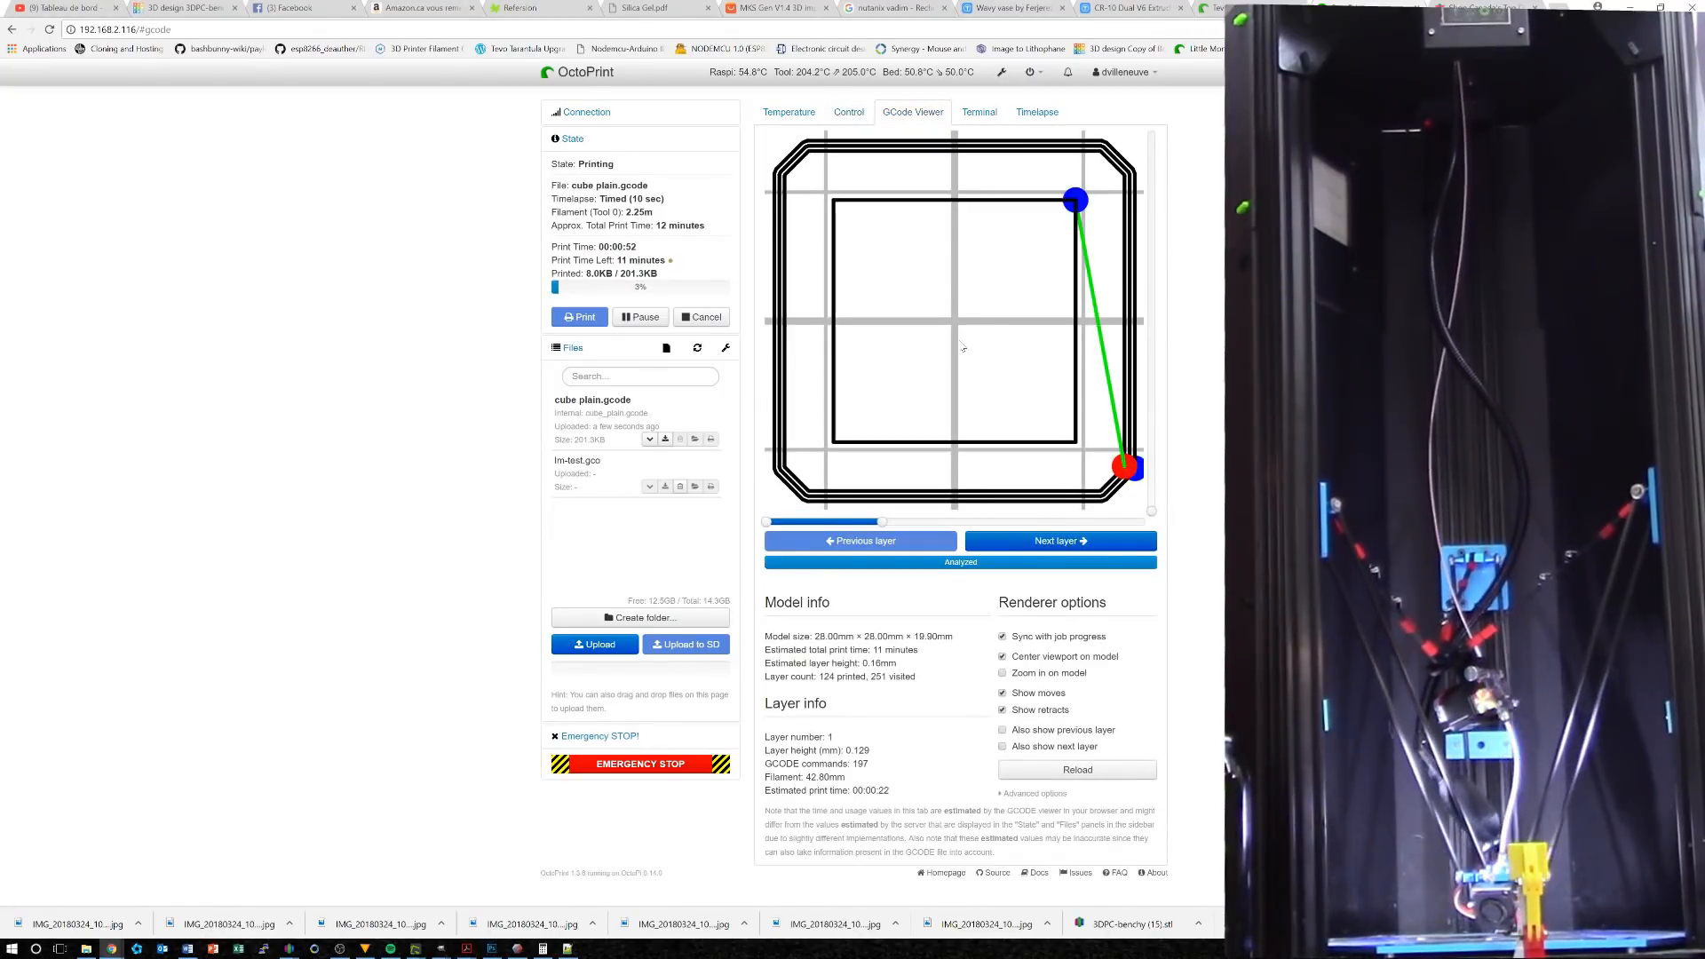
{"action": "left_click", "coordinate": [1002, 746]}
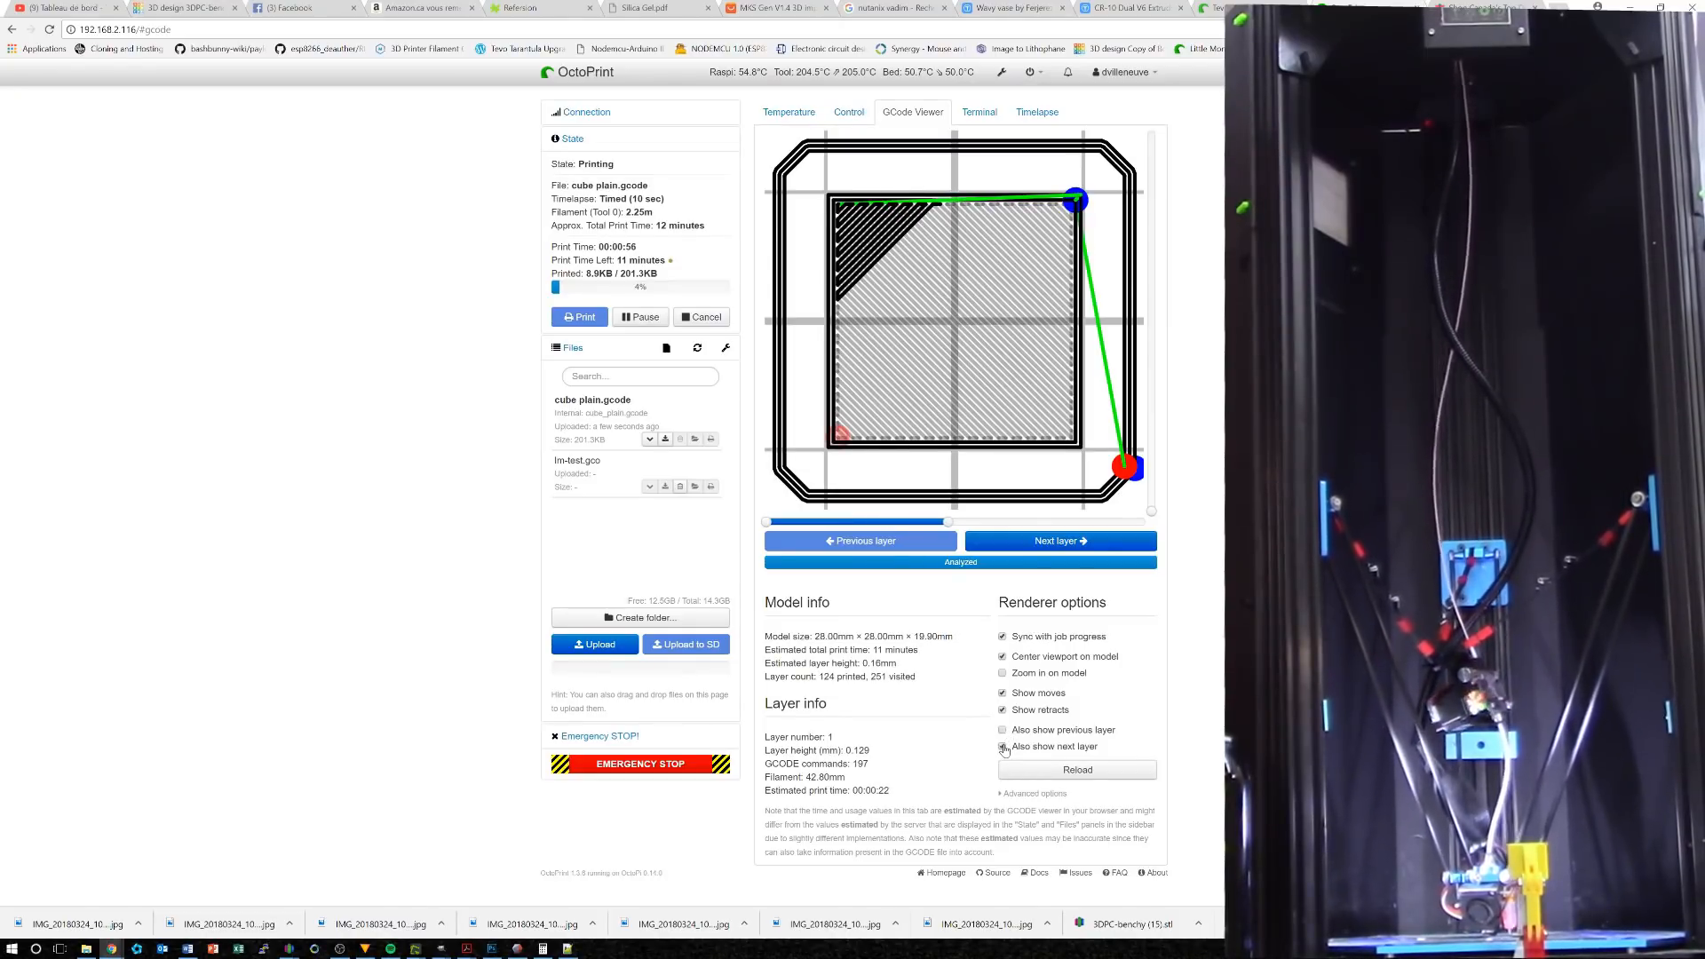
{"action": "left_click", "coordinate": [1002, 730]}
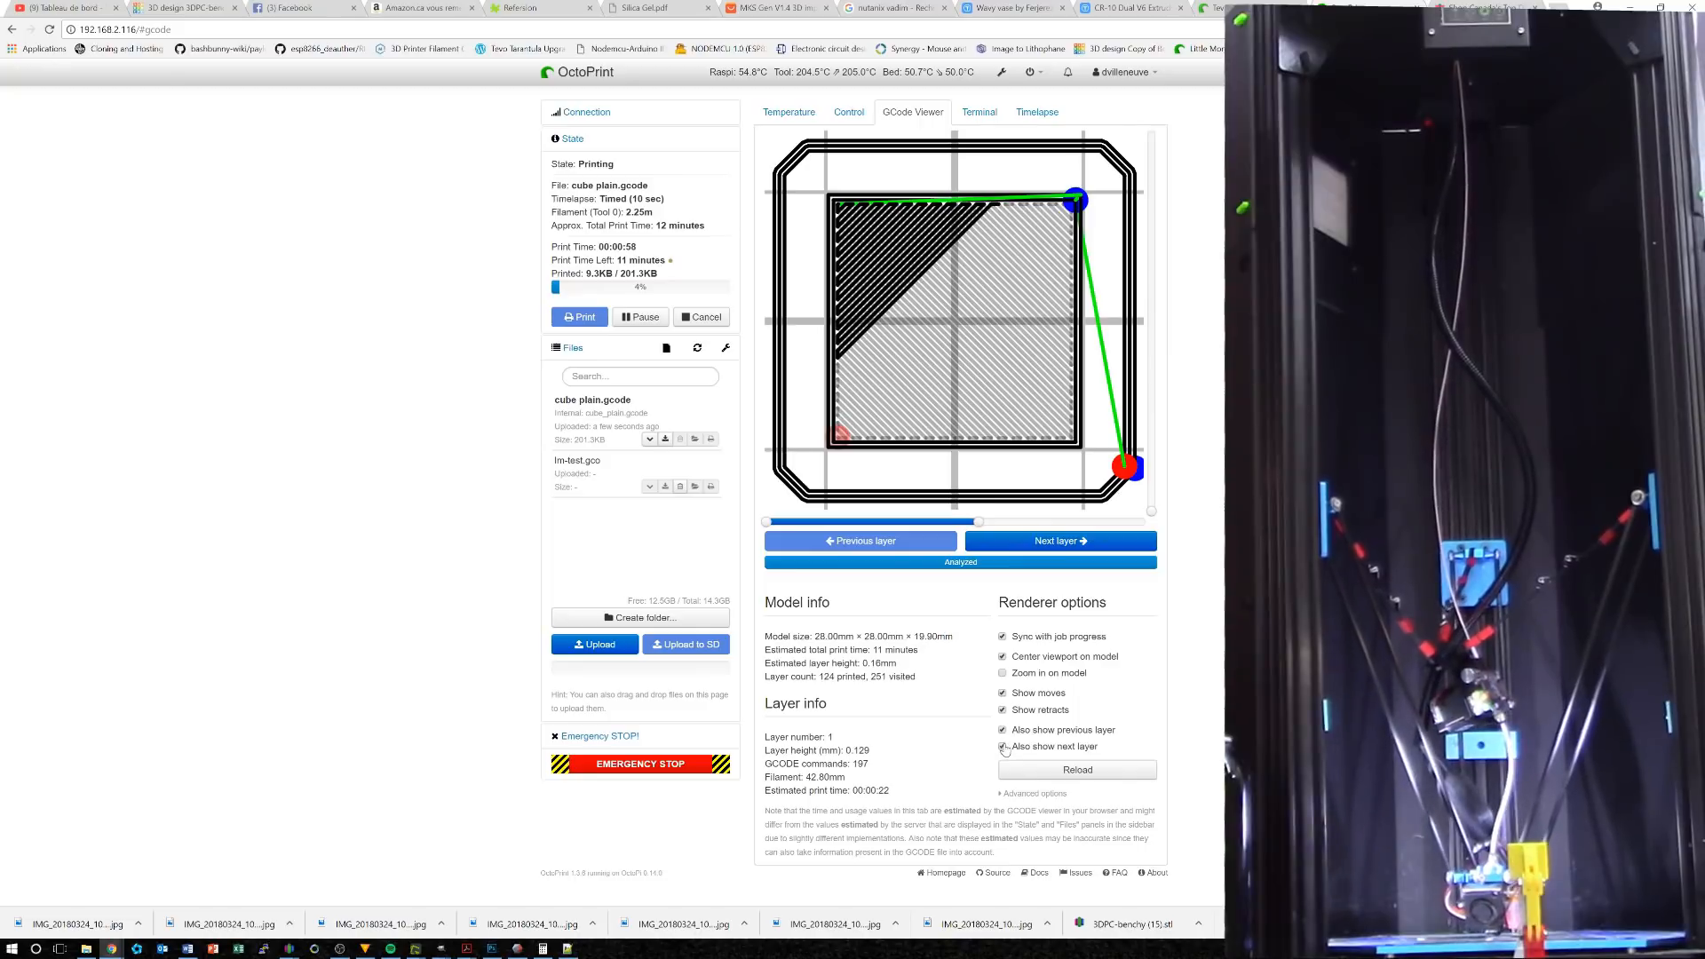
{"action": "left_click", "coordinate": [1003, 747]}
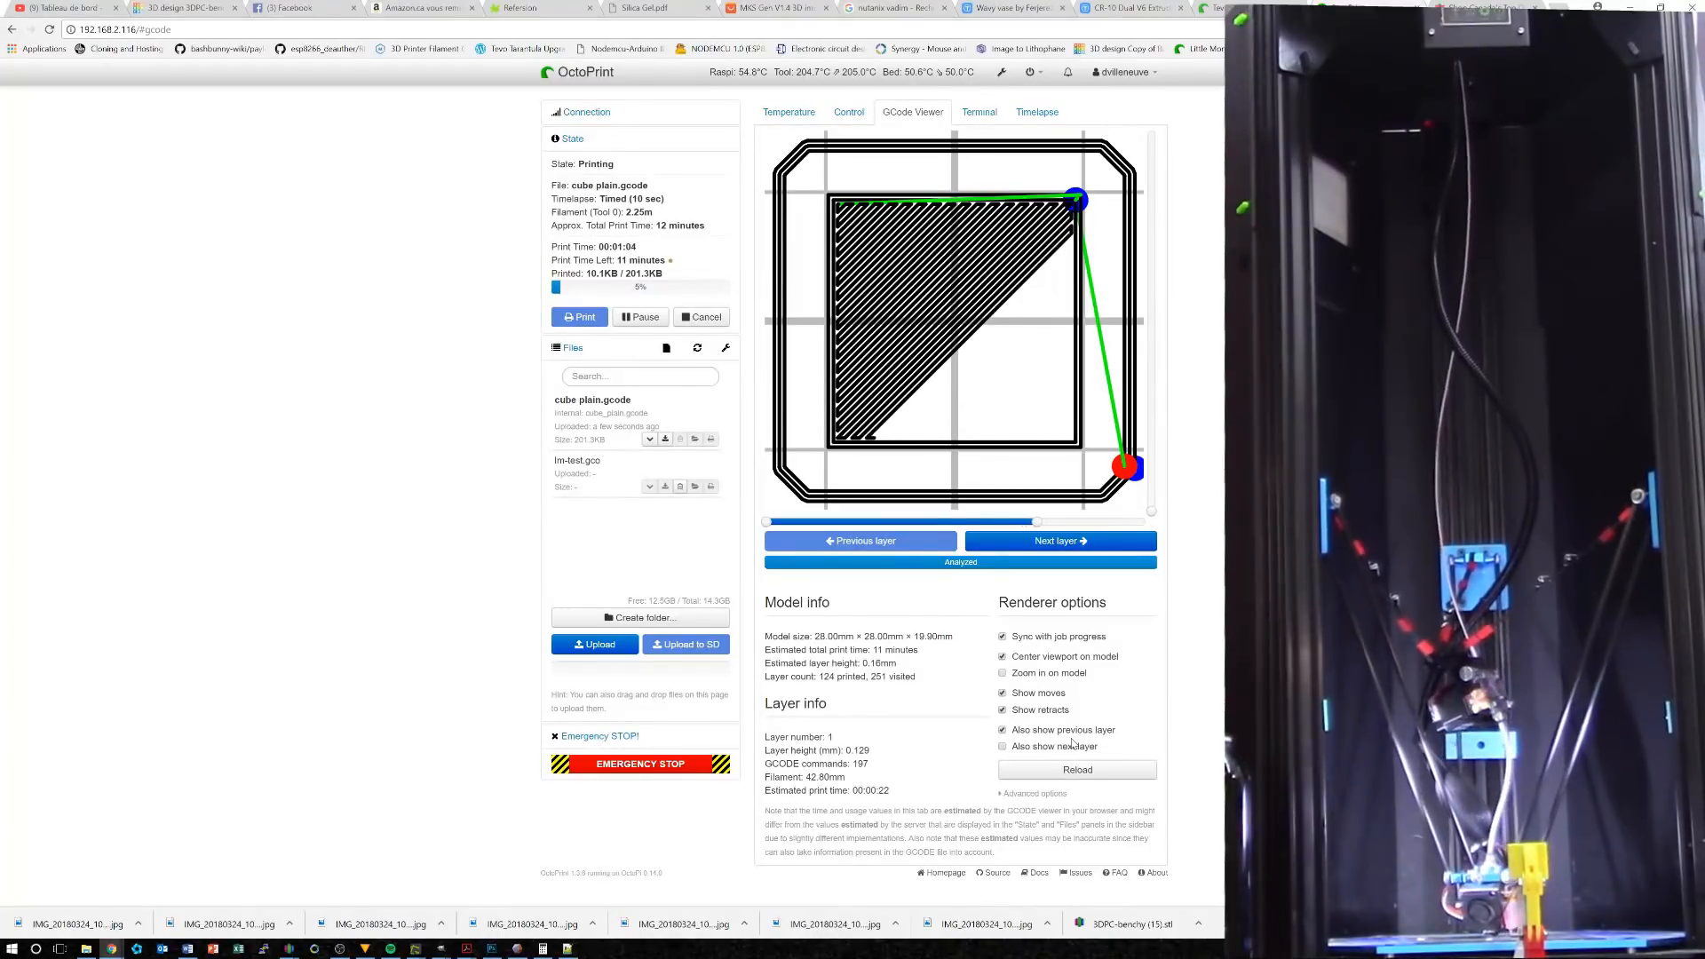
{"action": "left_click", "coordinate": [857, 119]}
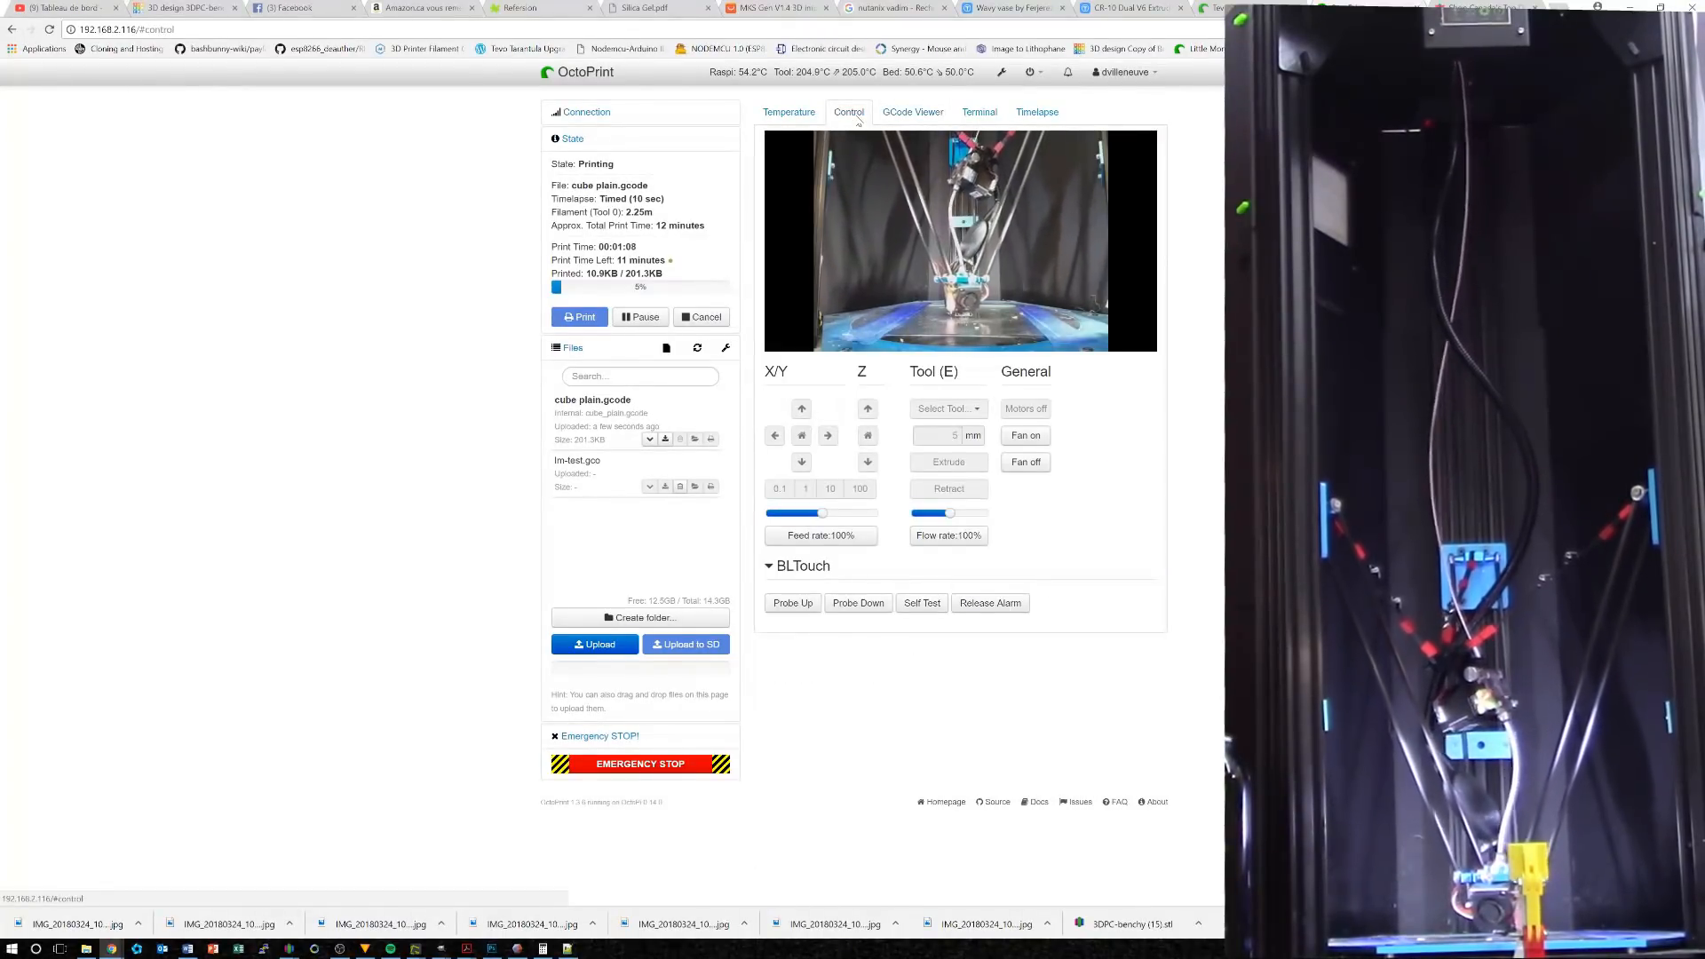
{"action": "left_click", "coordinate": [904, 115]}
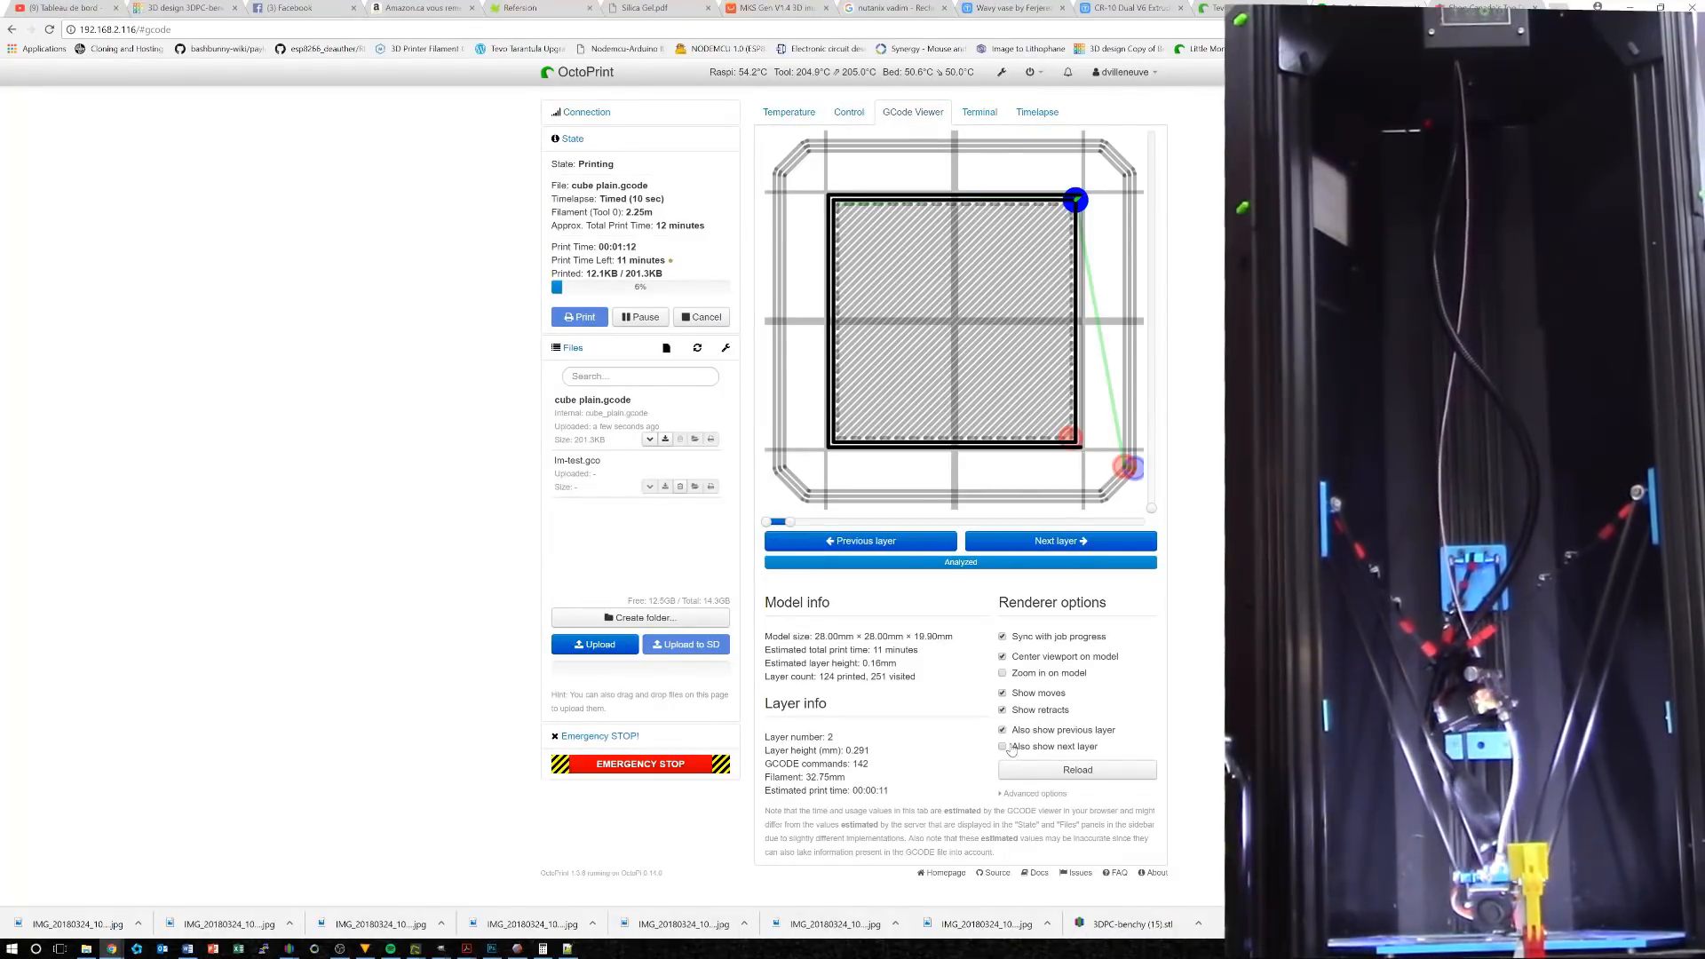
{"action": "left_click", "coordinate": [1003, 747]}
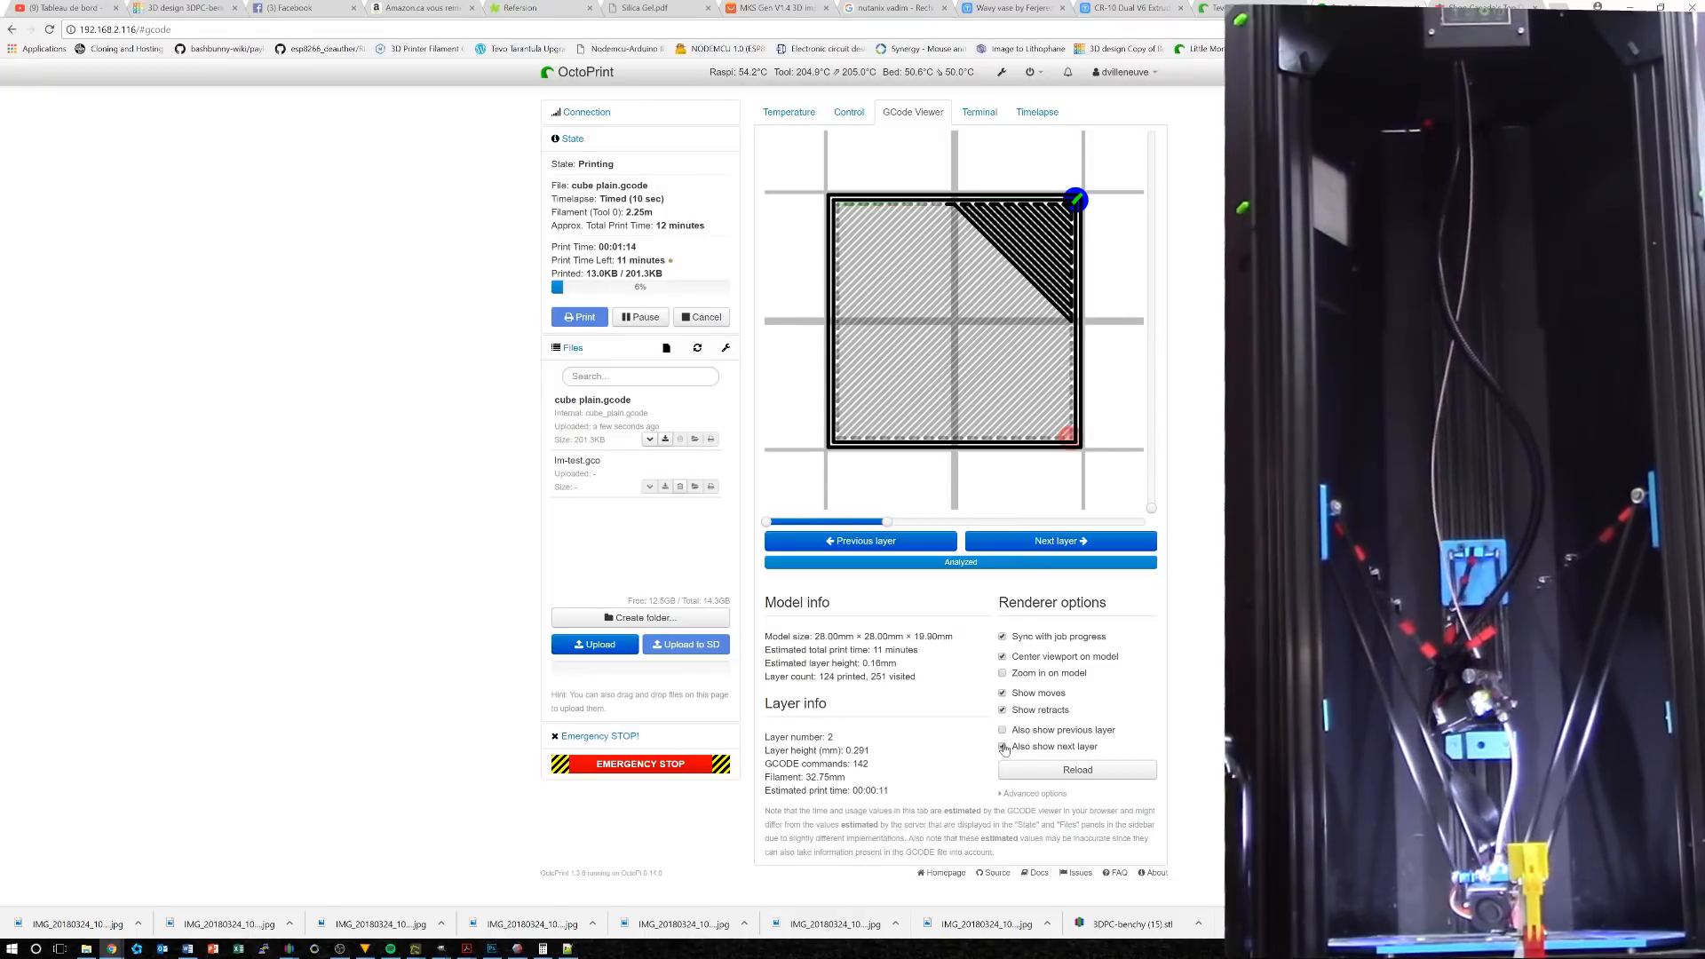
{"action": "left_click", "coordinate": [1003, 746]}
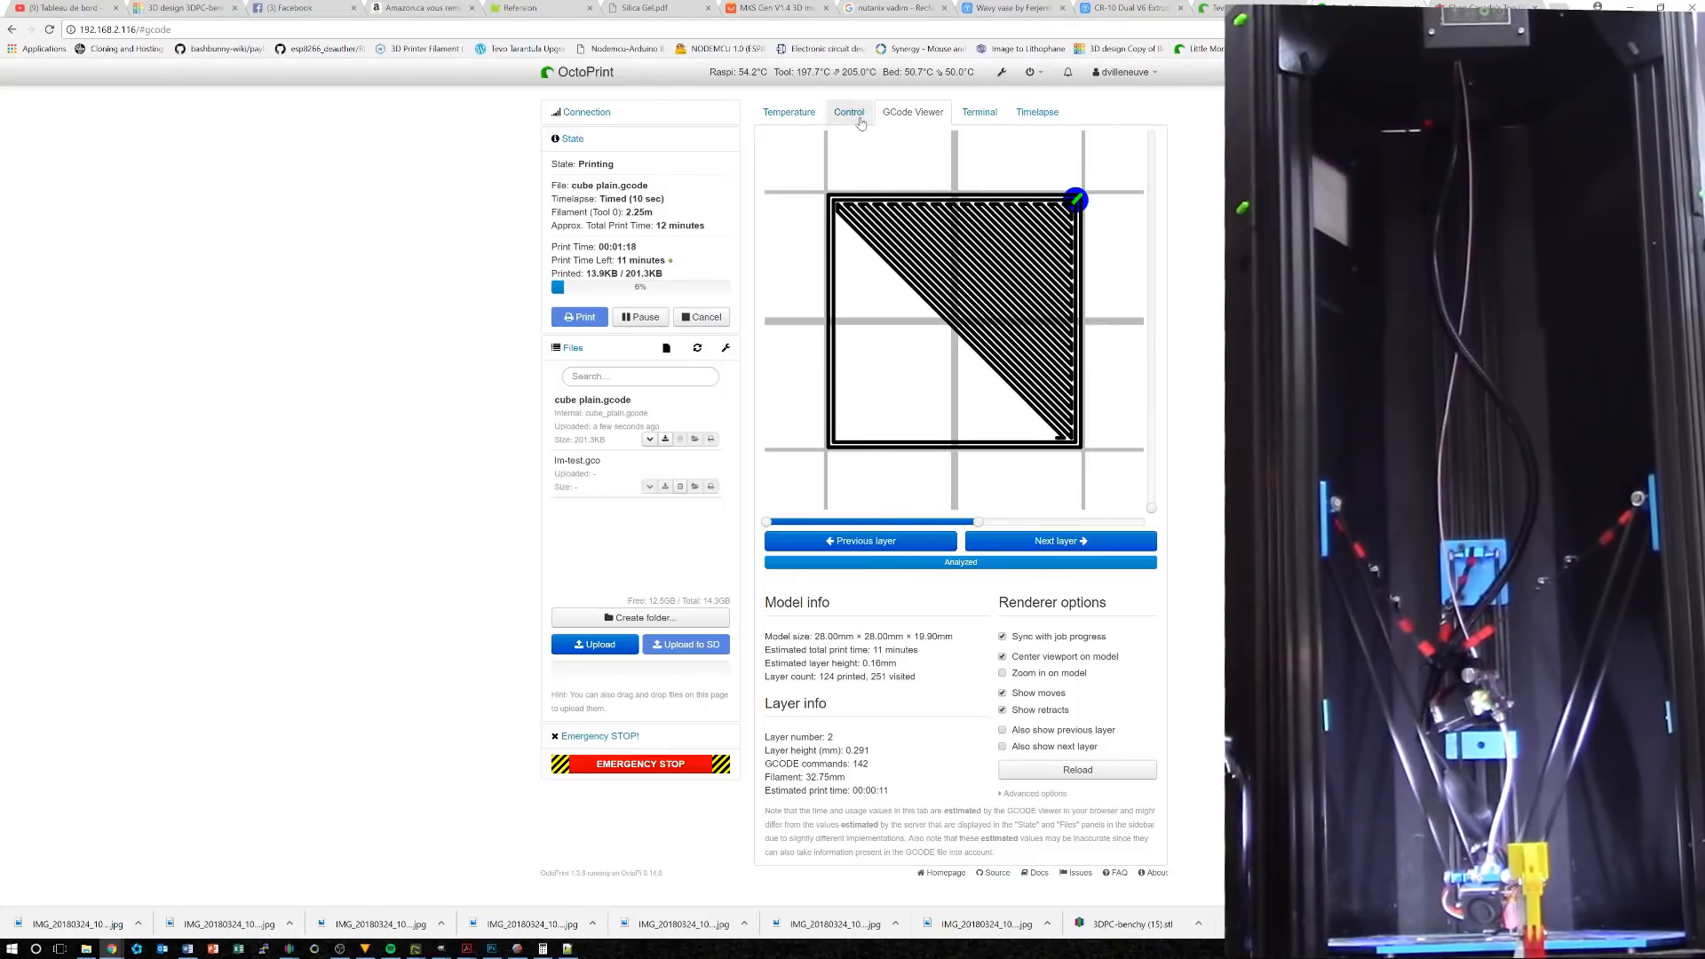
Watch the cube being printed in the enlarged webcam view, and restore the normal view
{"action": "left_click", "coordinate": [859, 121]}
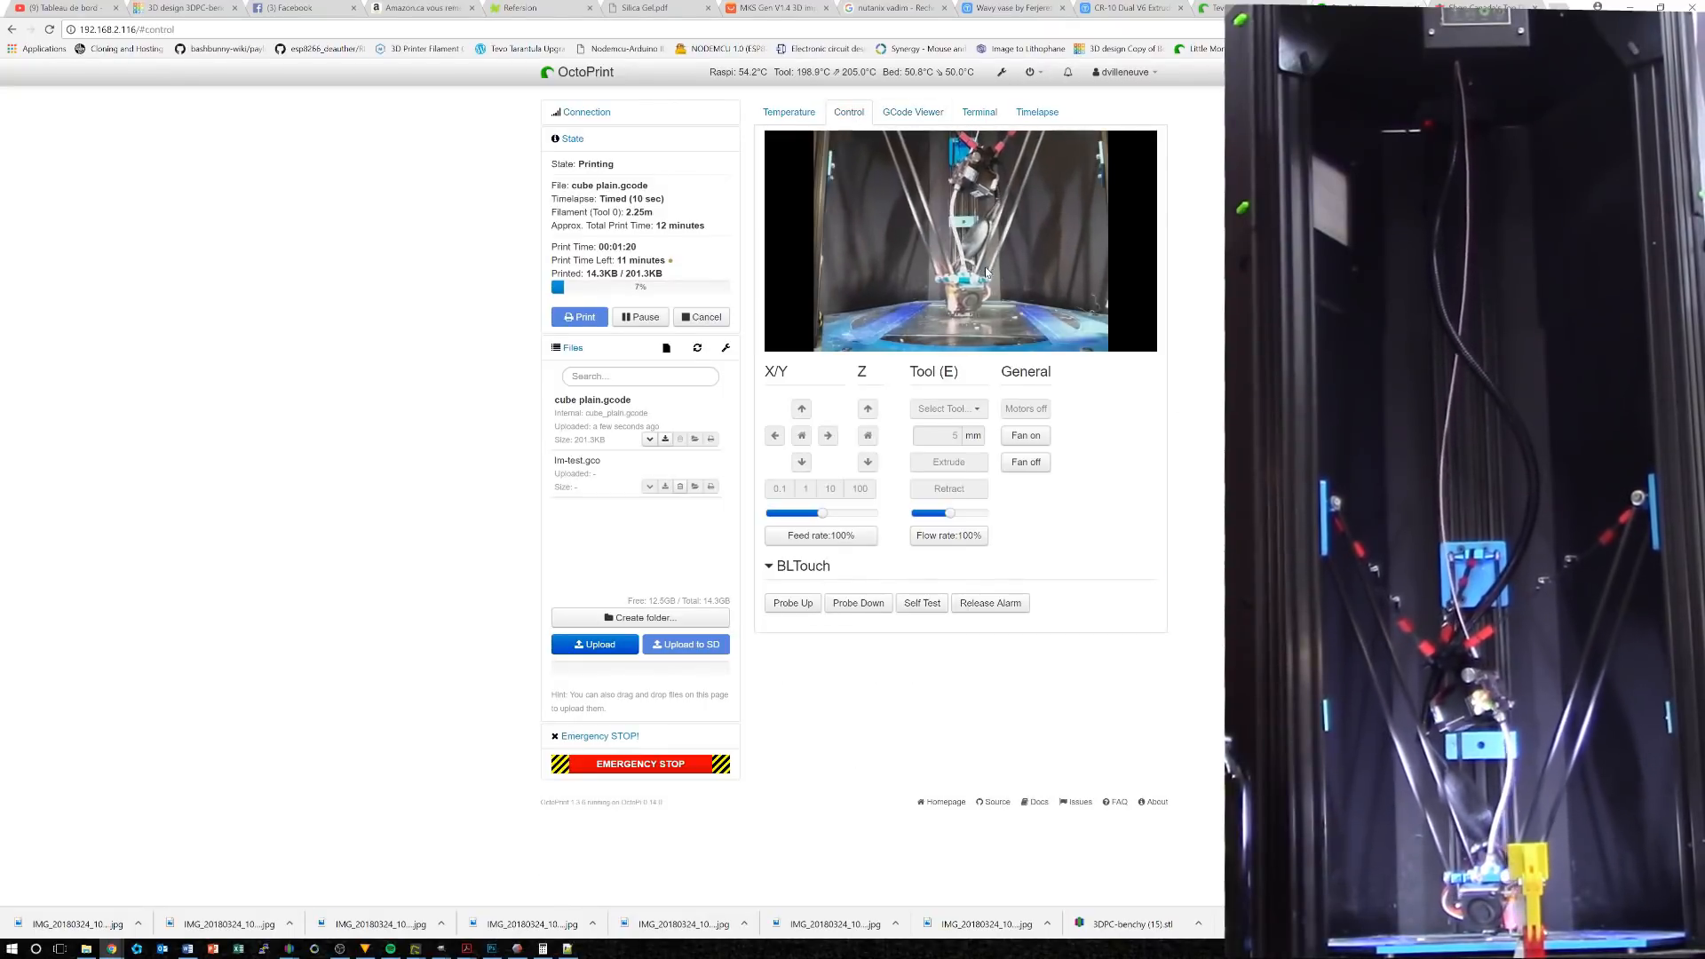
{"action": "double_click", "coordinate": [985, 272]}
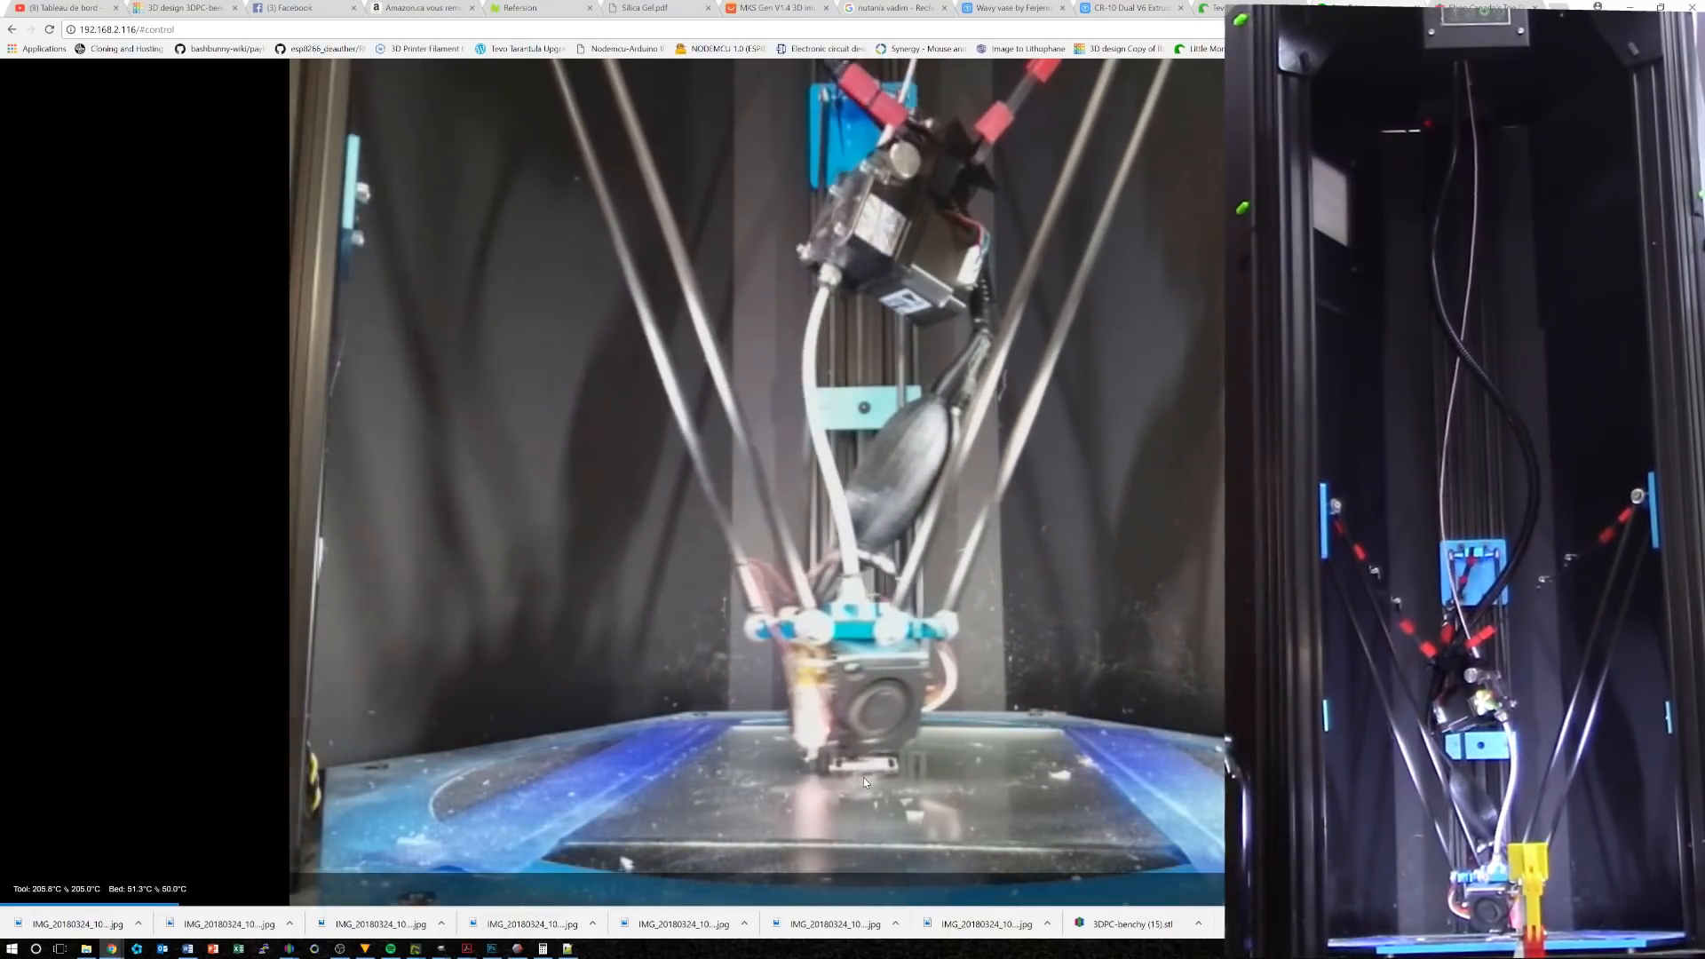
{"action": "double_click", "coordinate": [863, 775]}
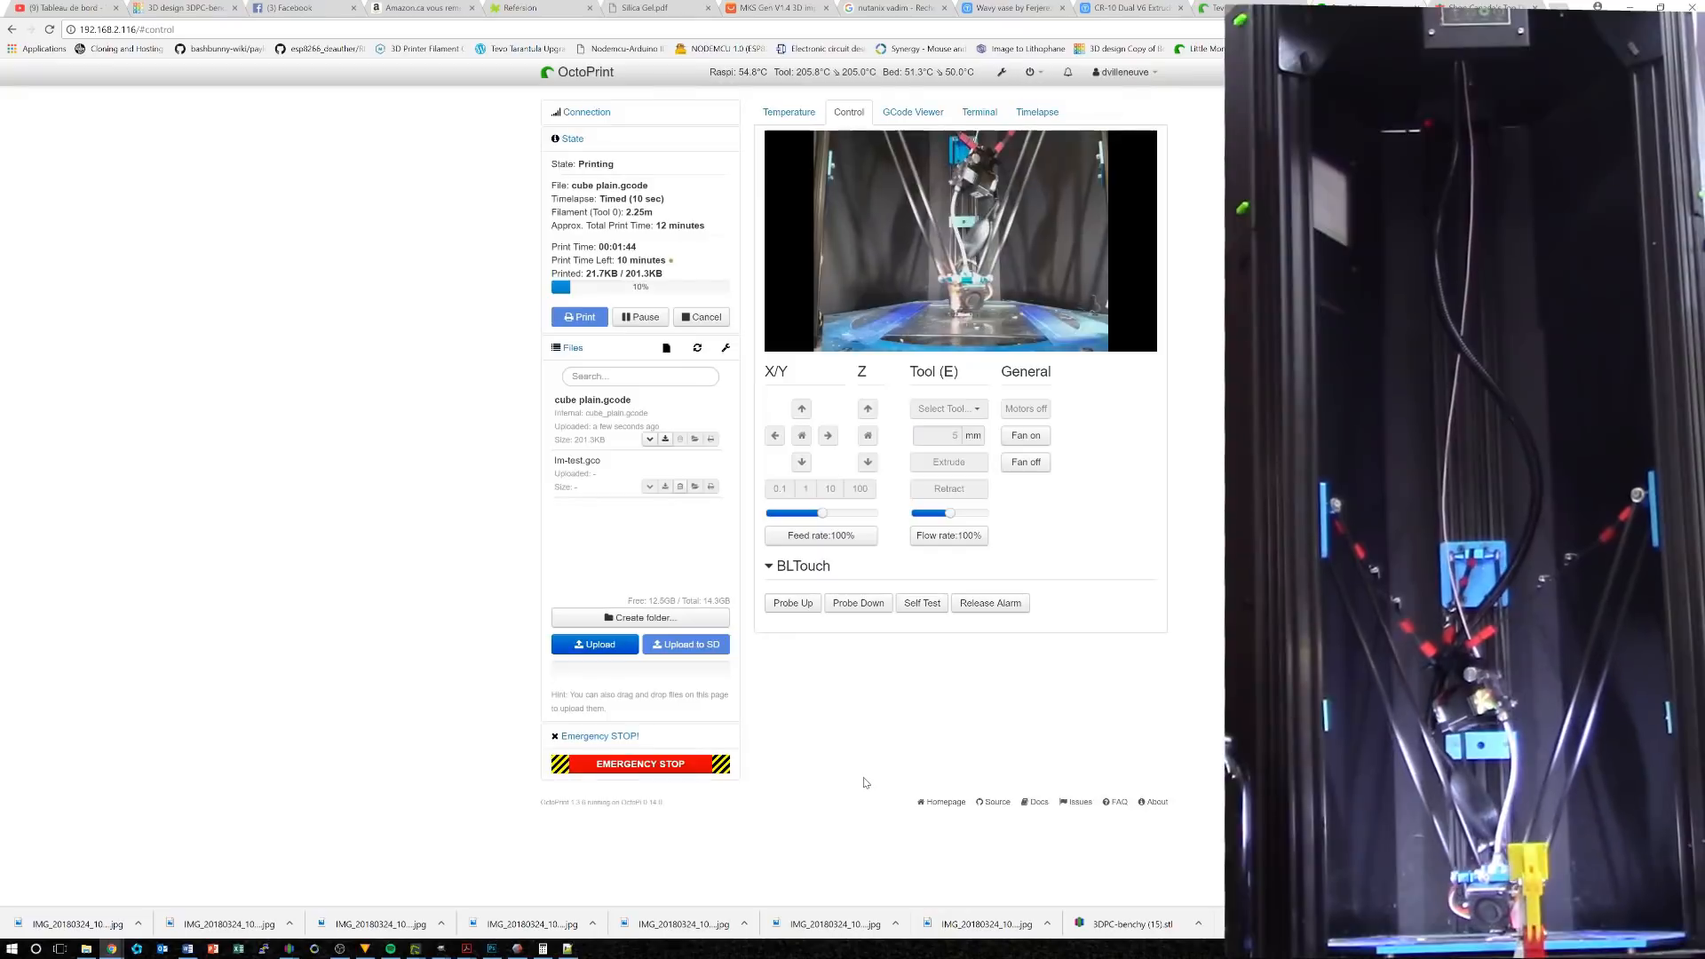
Check the cube's print progress and remaining time using the GCode Viewer, webcam view and temperature graph
{"action": "left_click", "coordinate": [920, 116]}
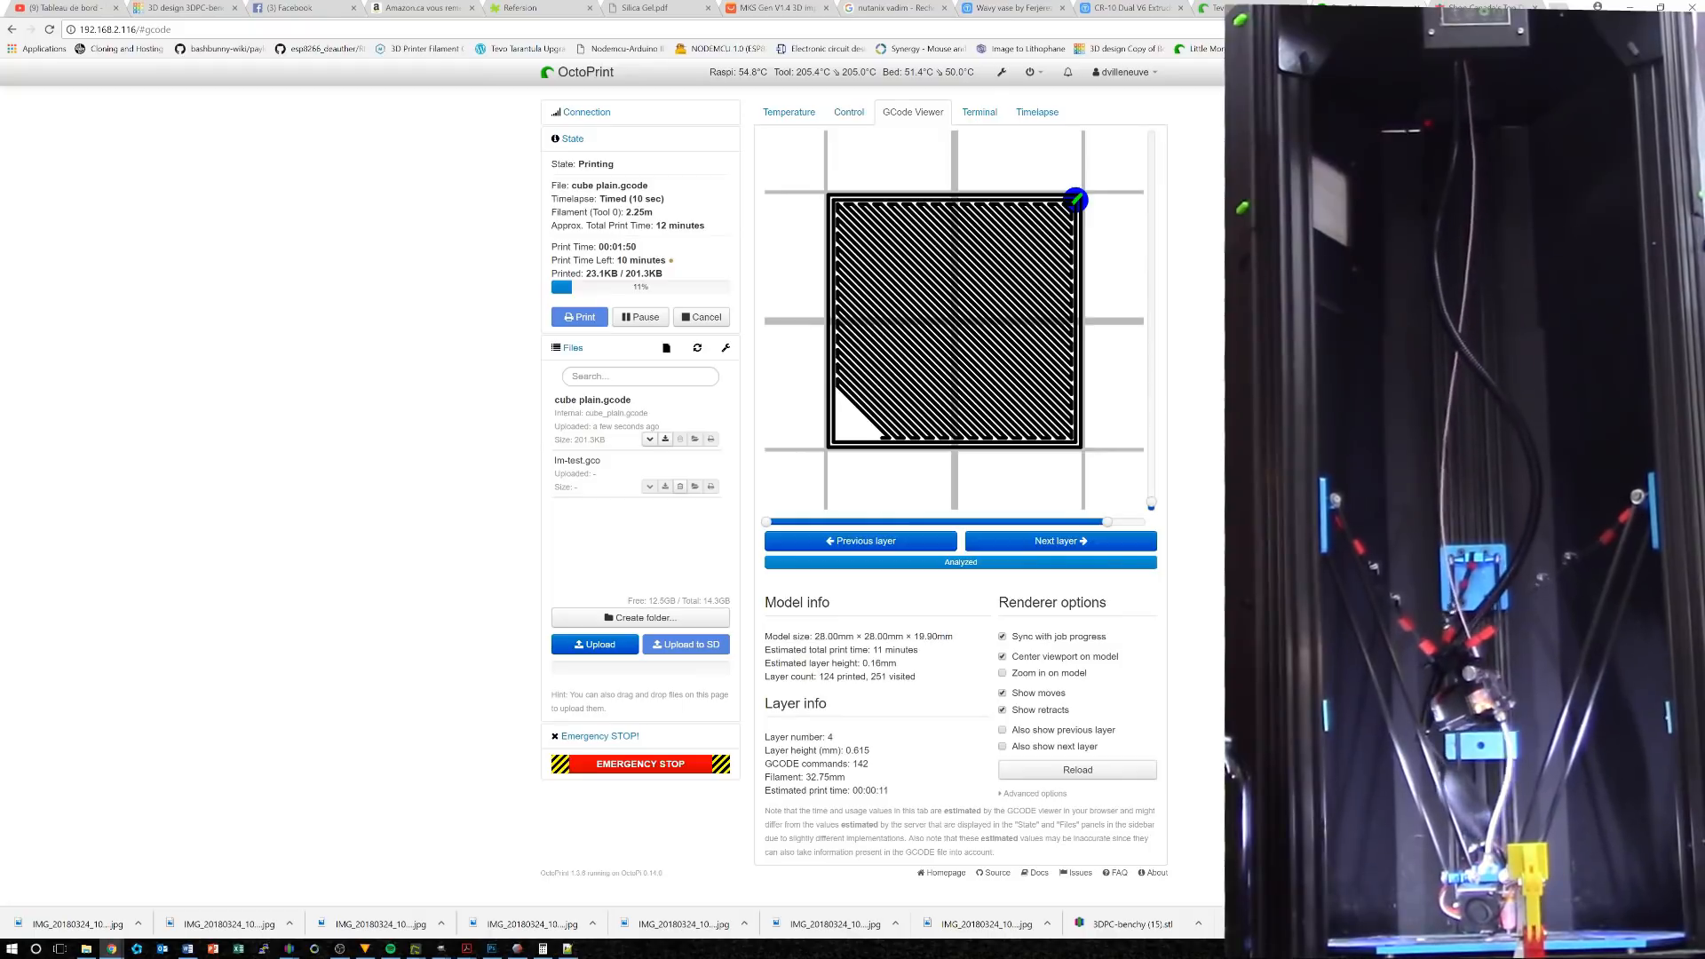
{"action": "left_click_drag", "start_coordinate": [640, 261], "coordinate": [602, 247]}
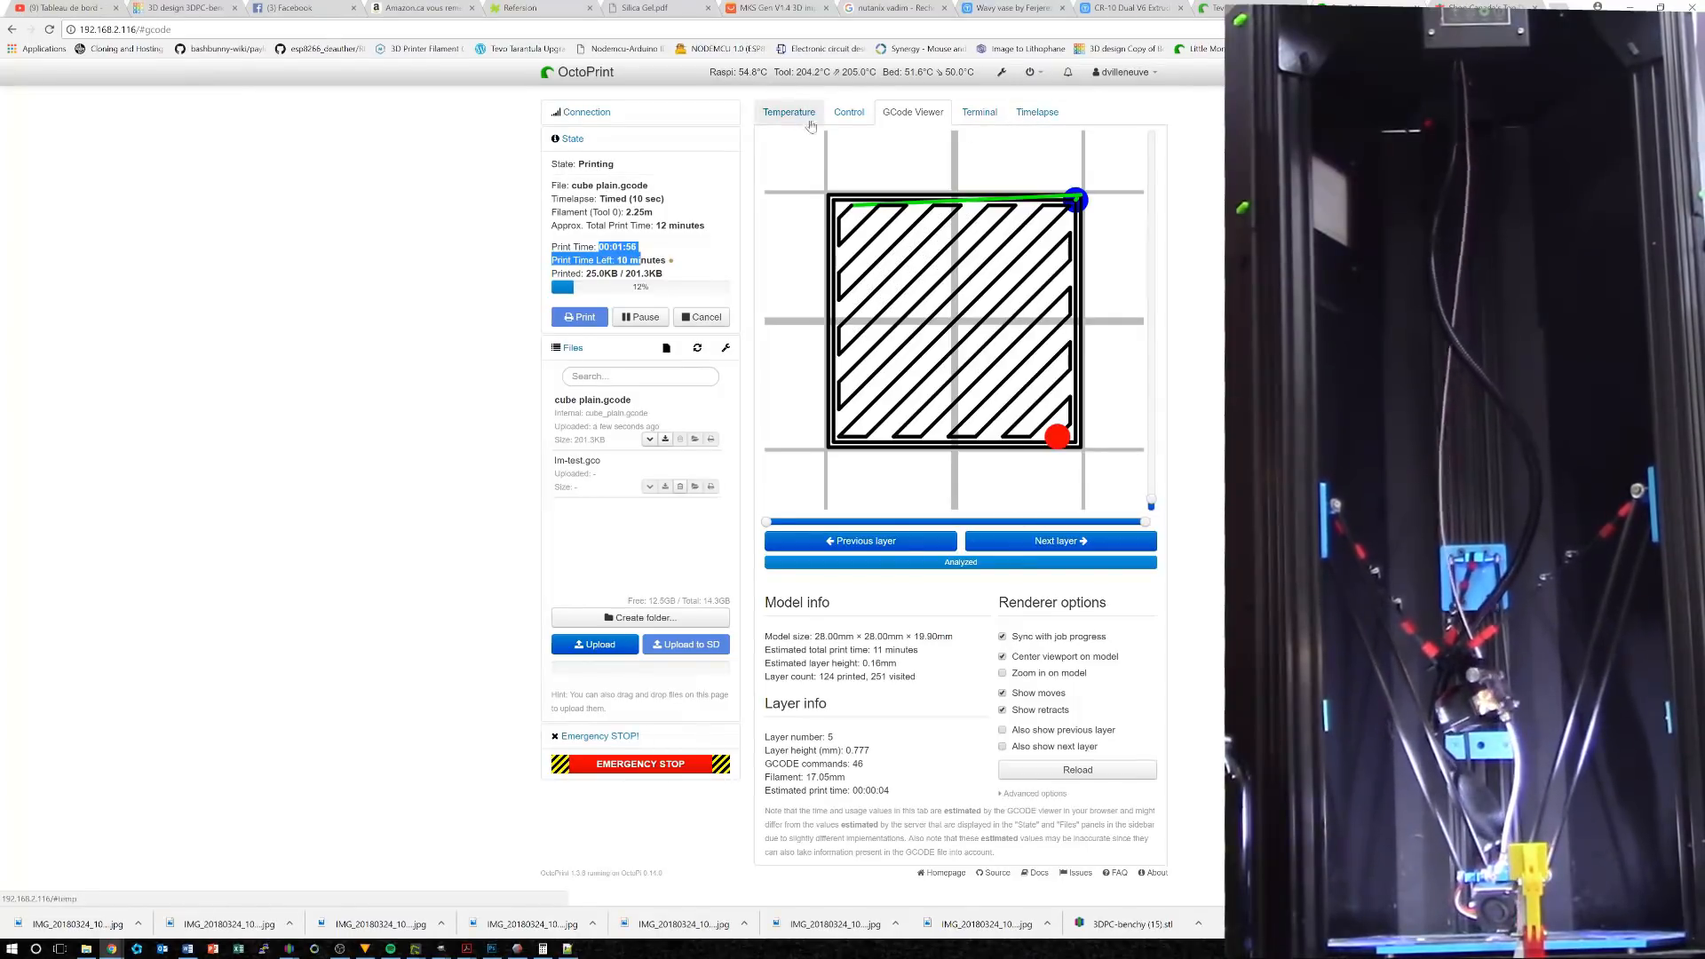
{"action": "left_click", "coordinate": [844, 118]}
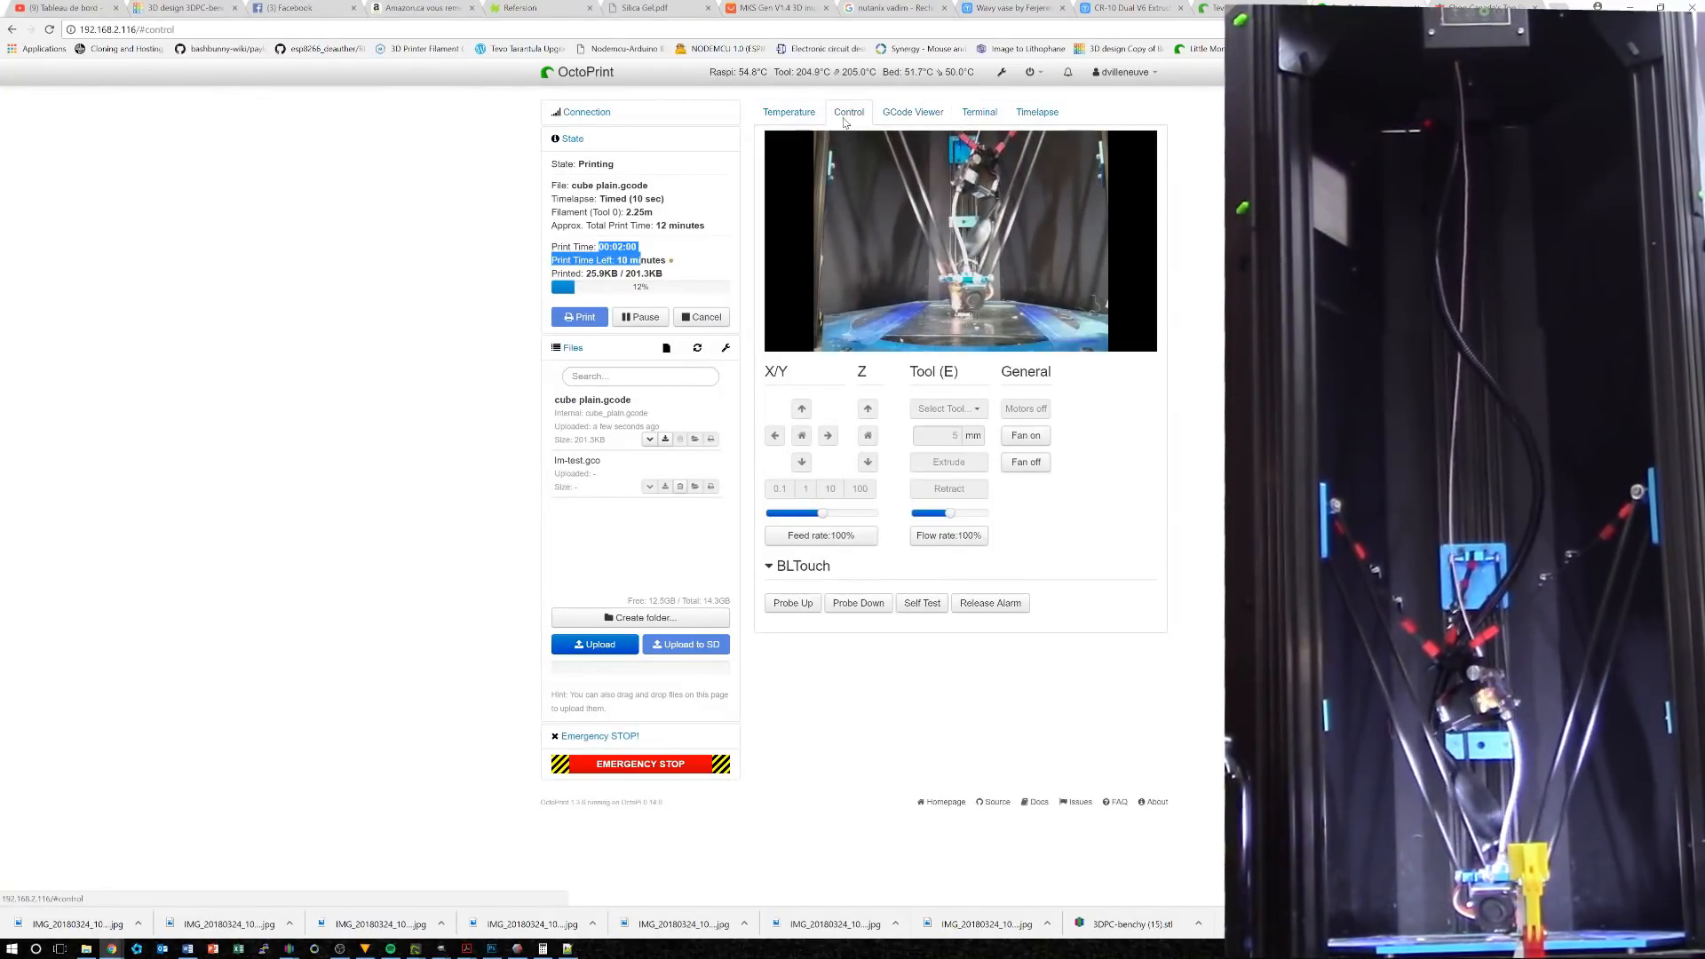
{"action": "left_click", "coordinate": [788, 112]}
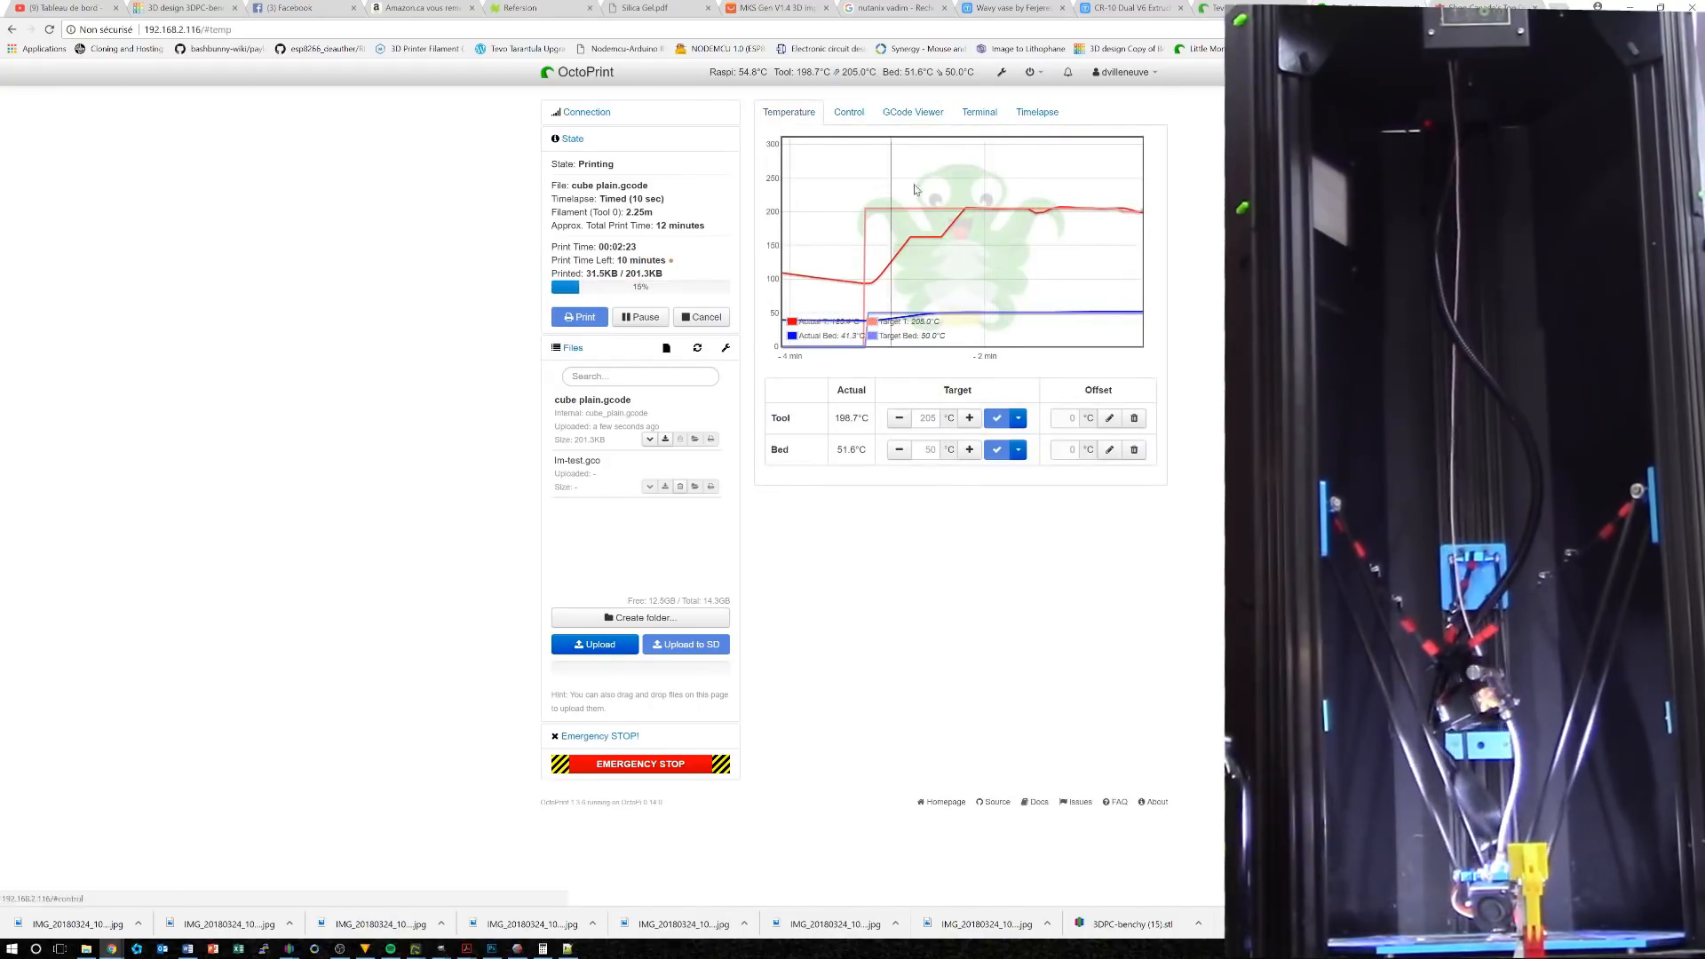
{"action": "left_click", "coordinate": [1000, 72]}
{"action": "left_click", "coordinate": [897, 116]}
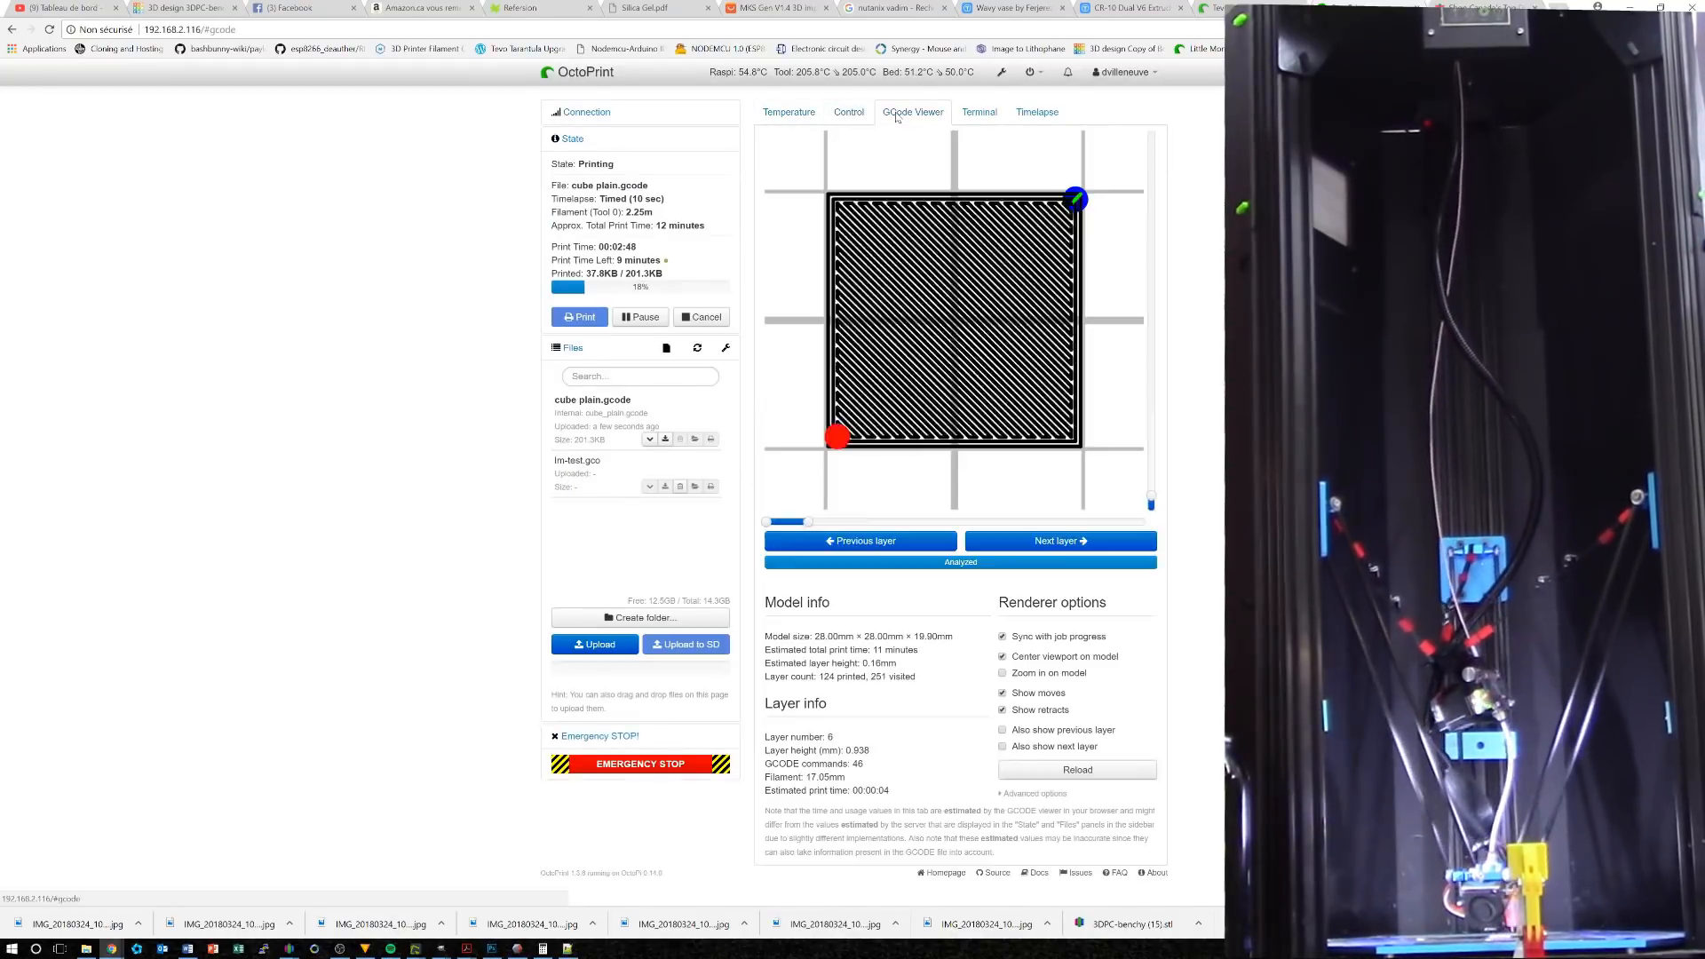